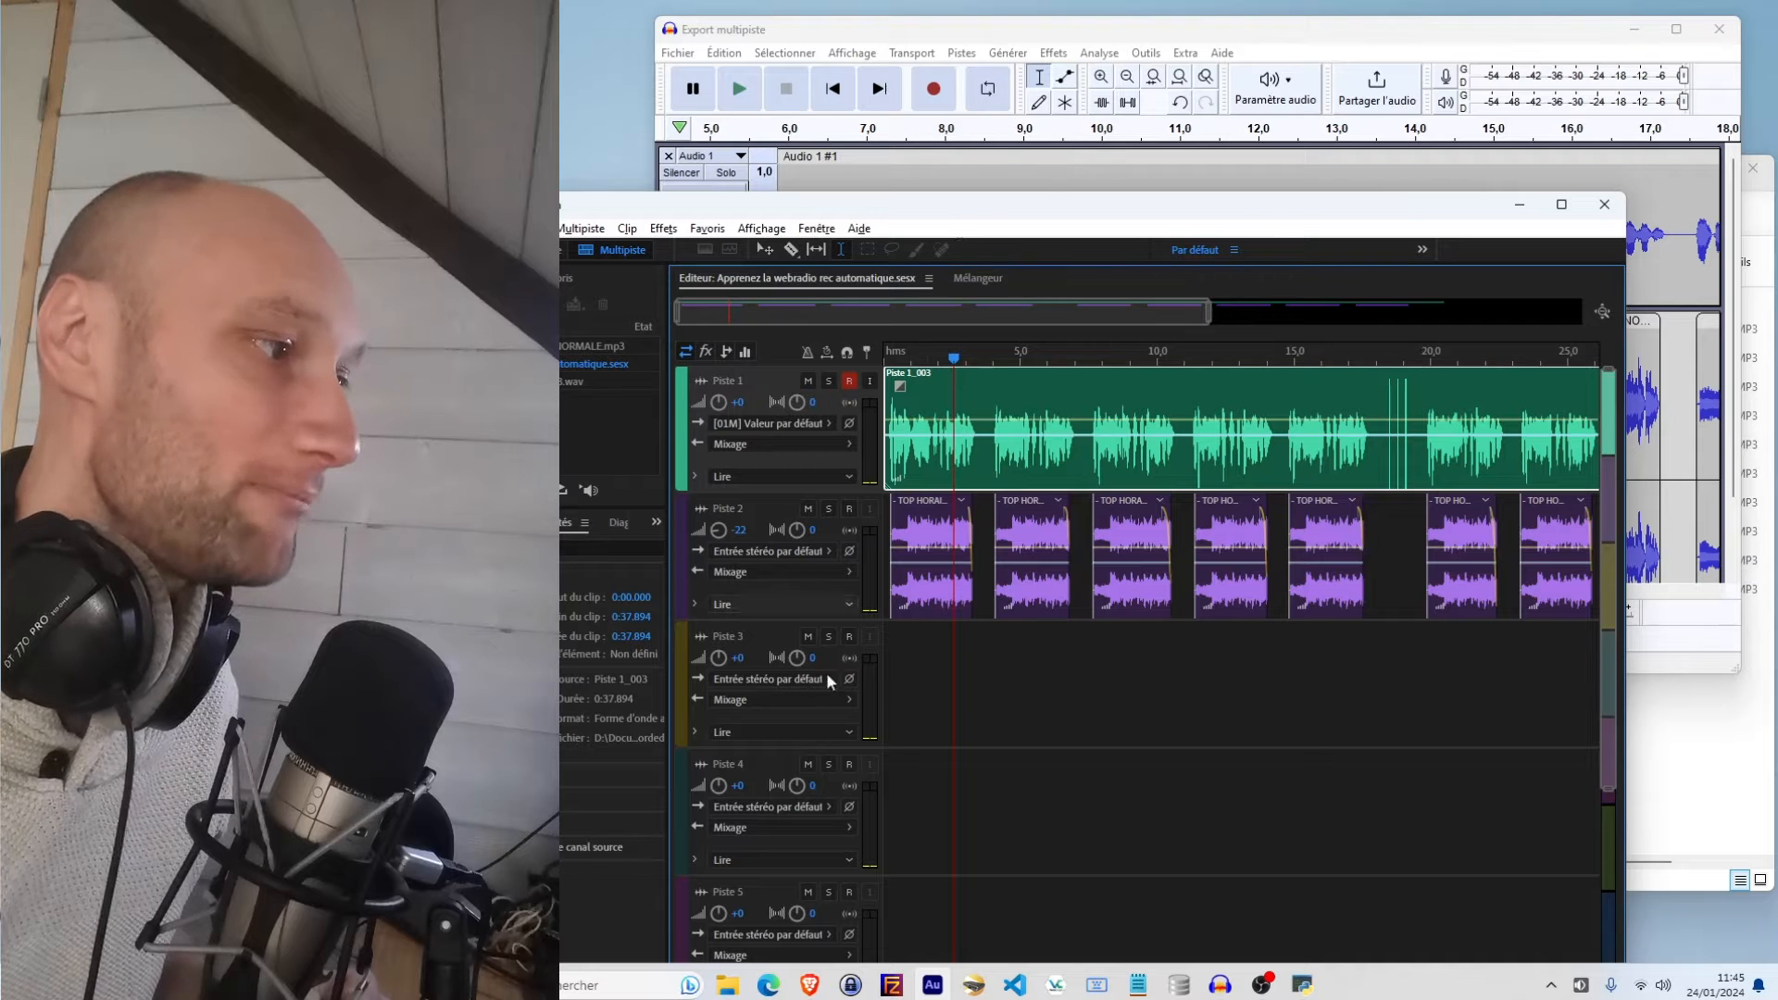
left_click_drag(897, 313, 906, 440)
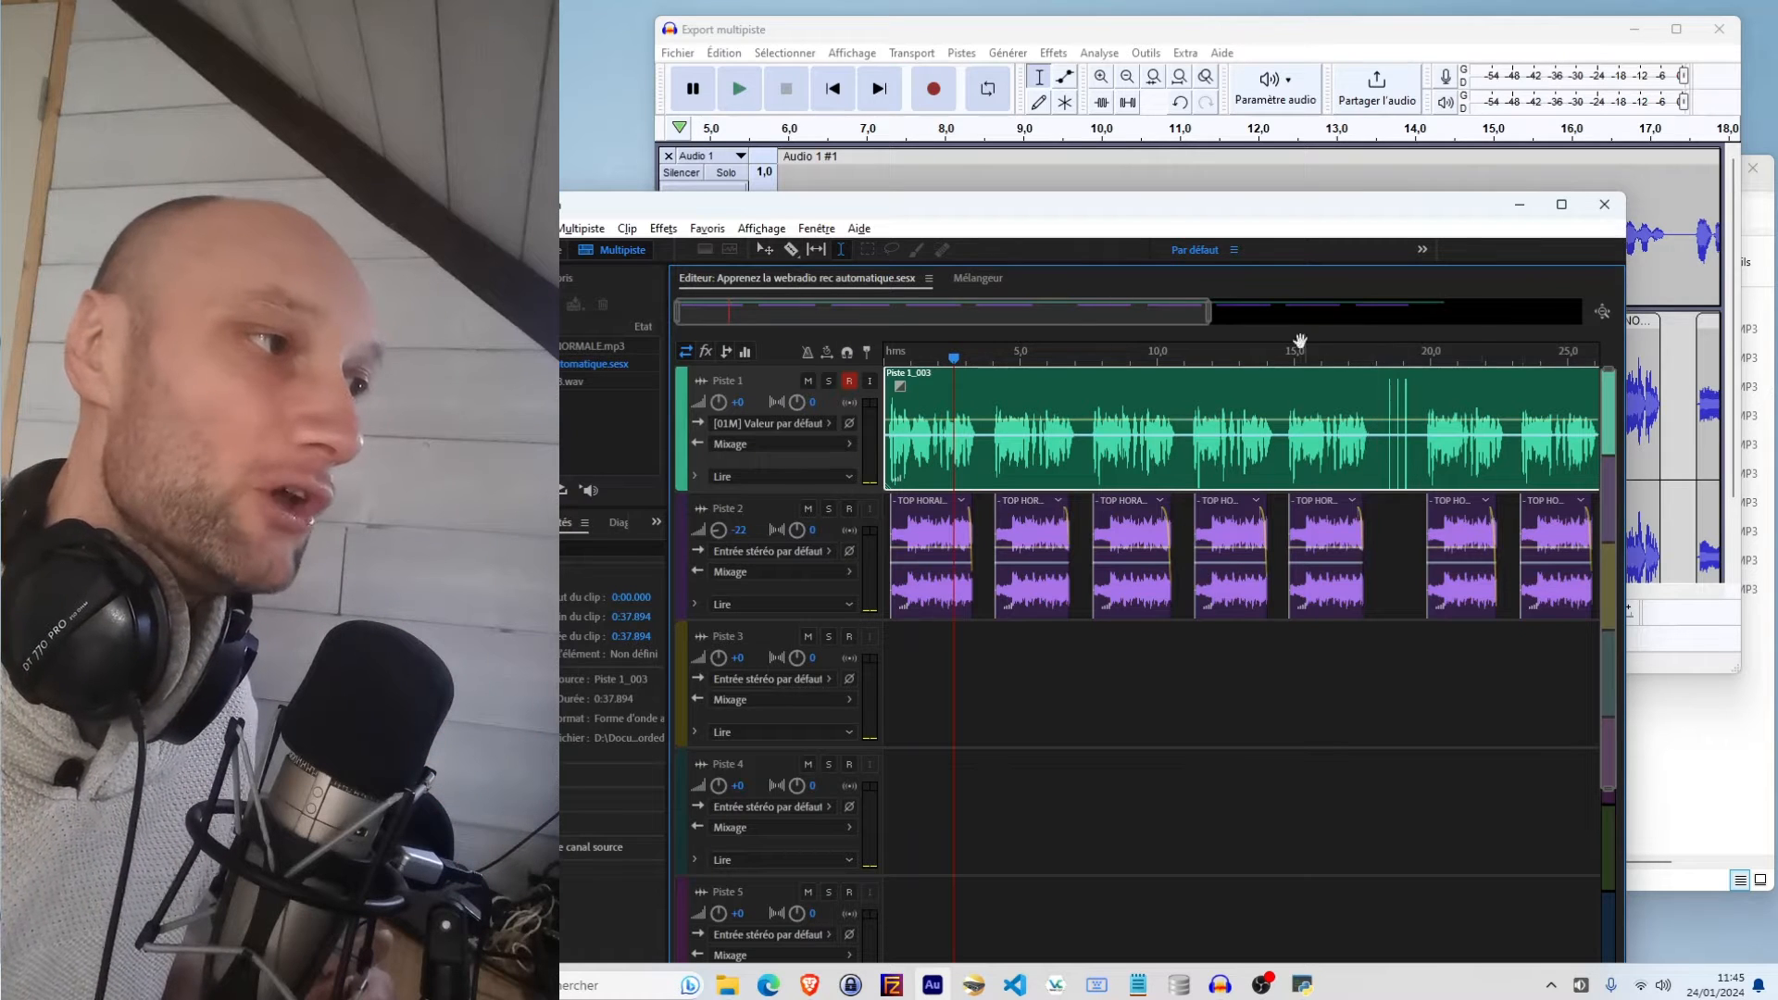
left_click_drag(1047, 302, 1357, 429)
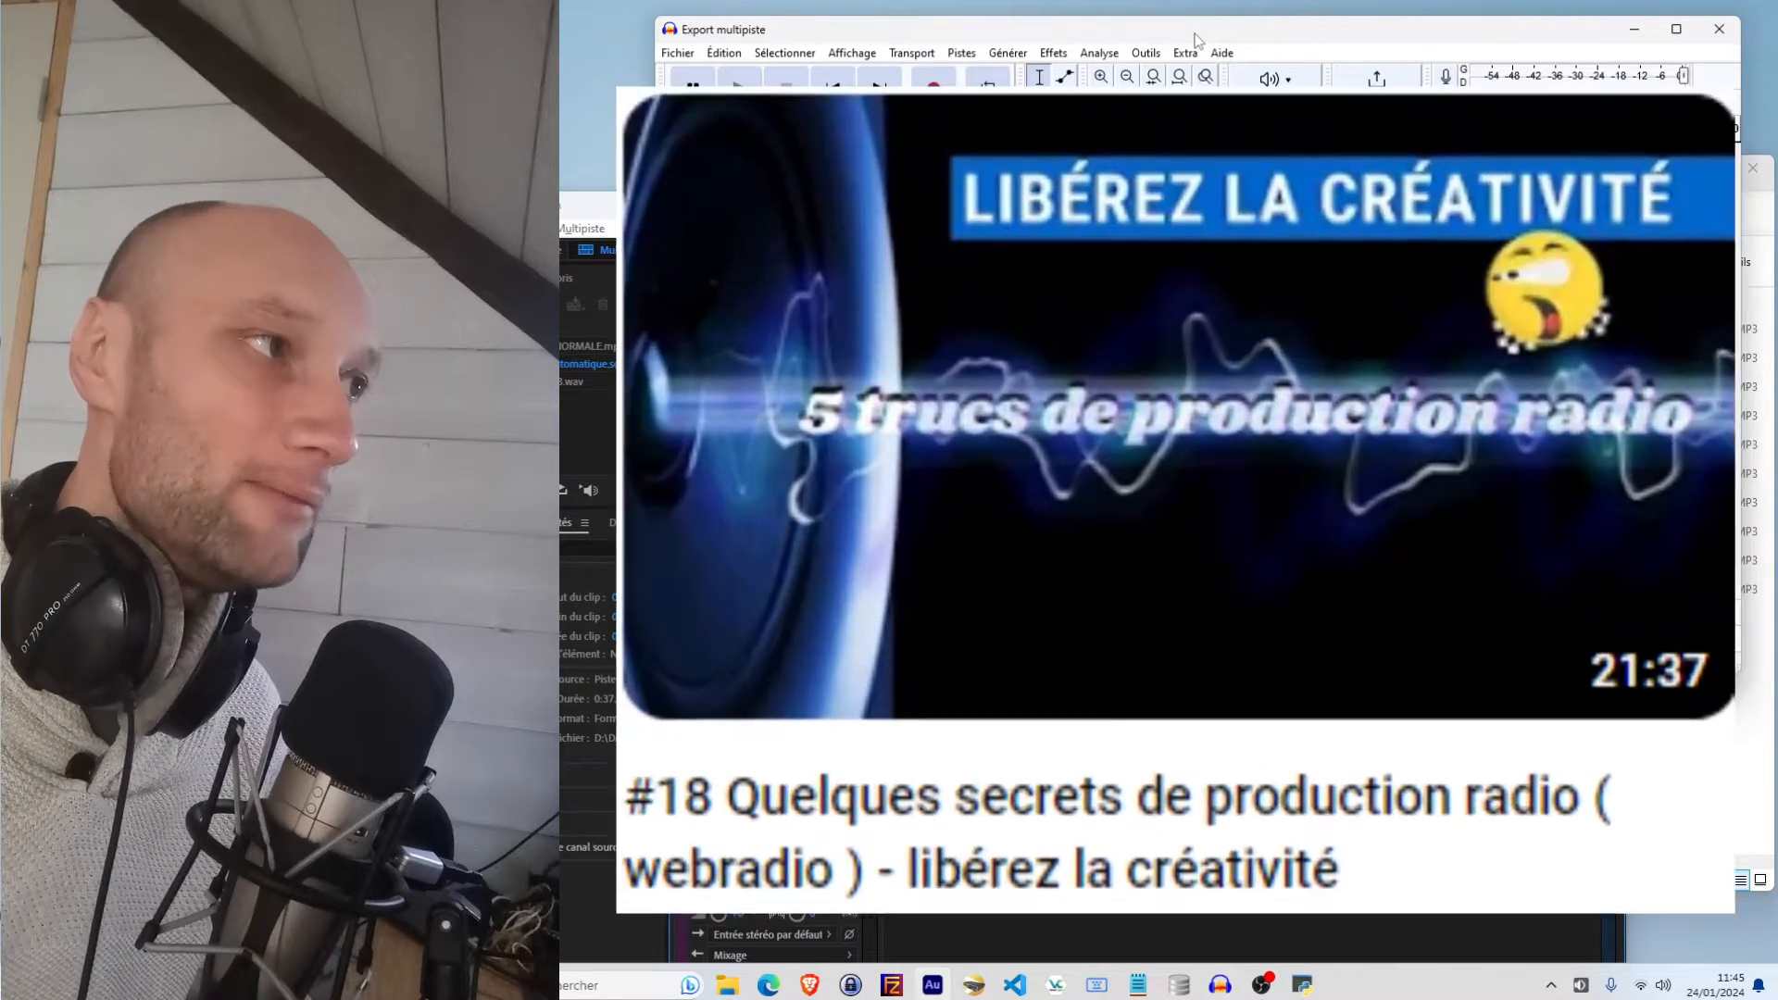
left_click(1192, 39)
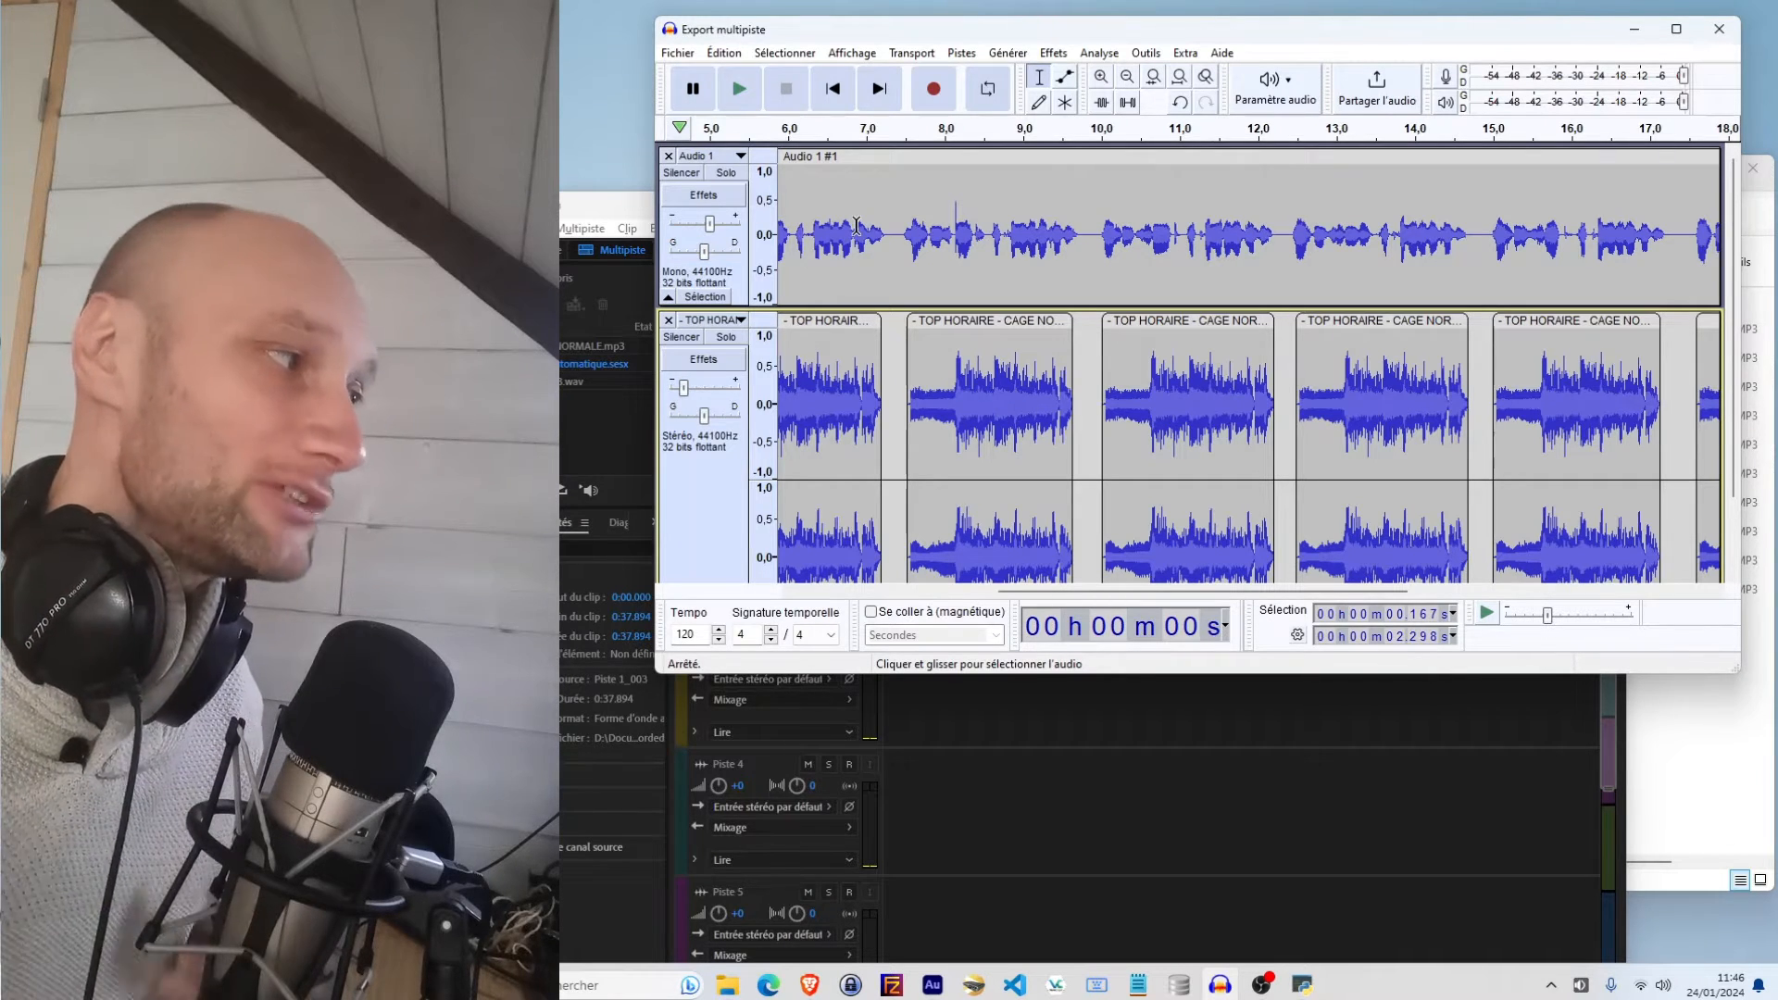
left_click(564, 213)
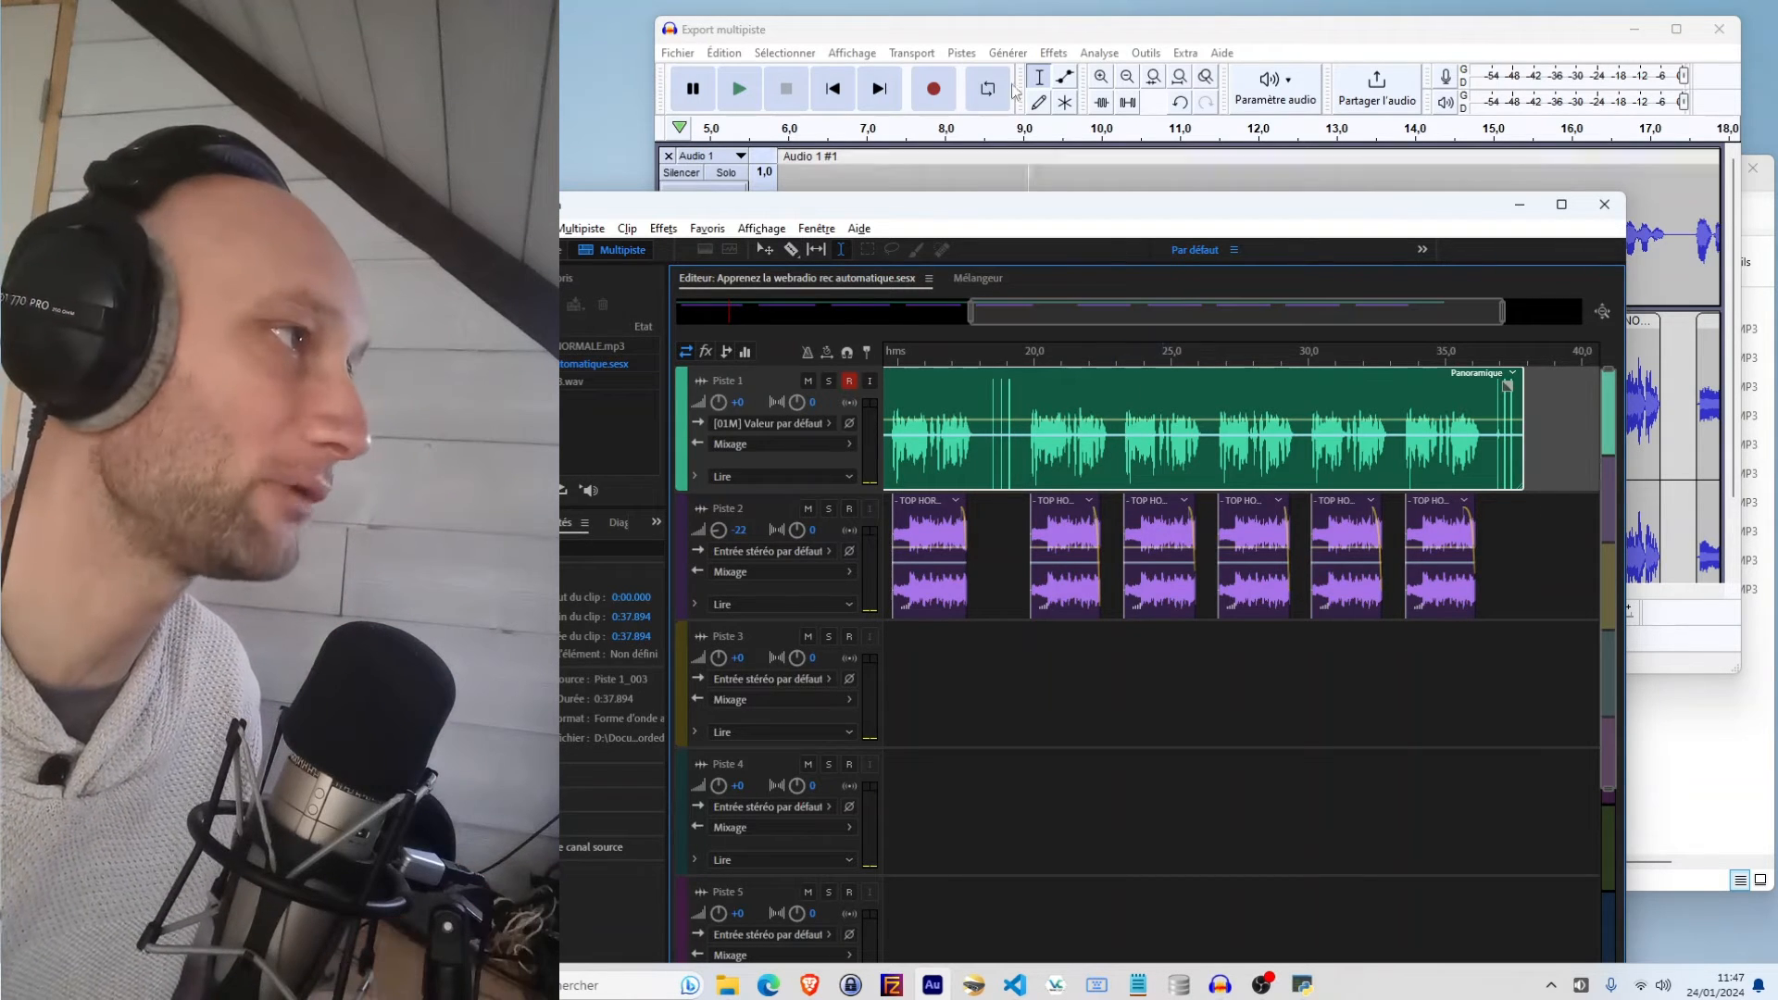
Maximize the export project and add a label over the first jingle segment, selecting it across both tracks
left_click(1042, 36)
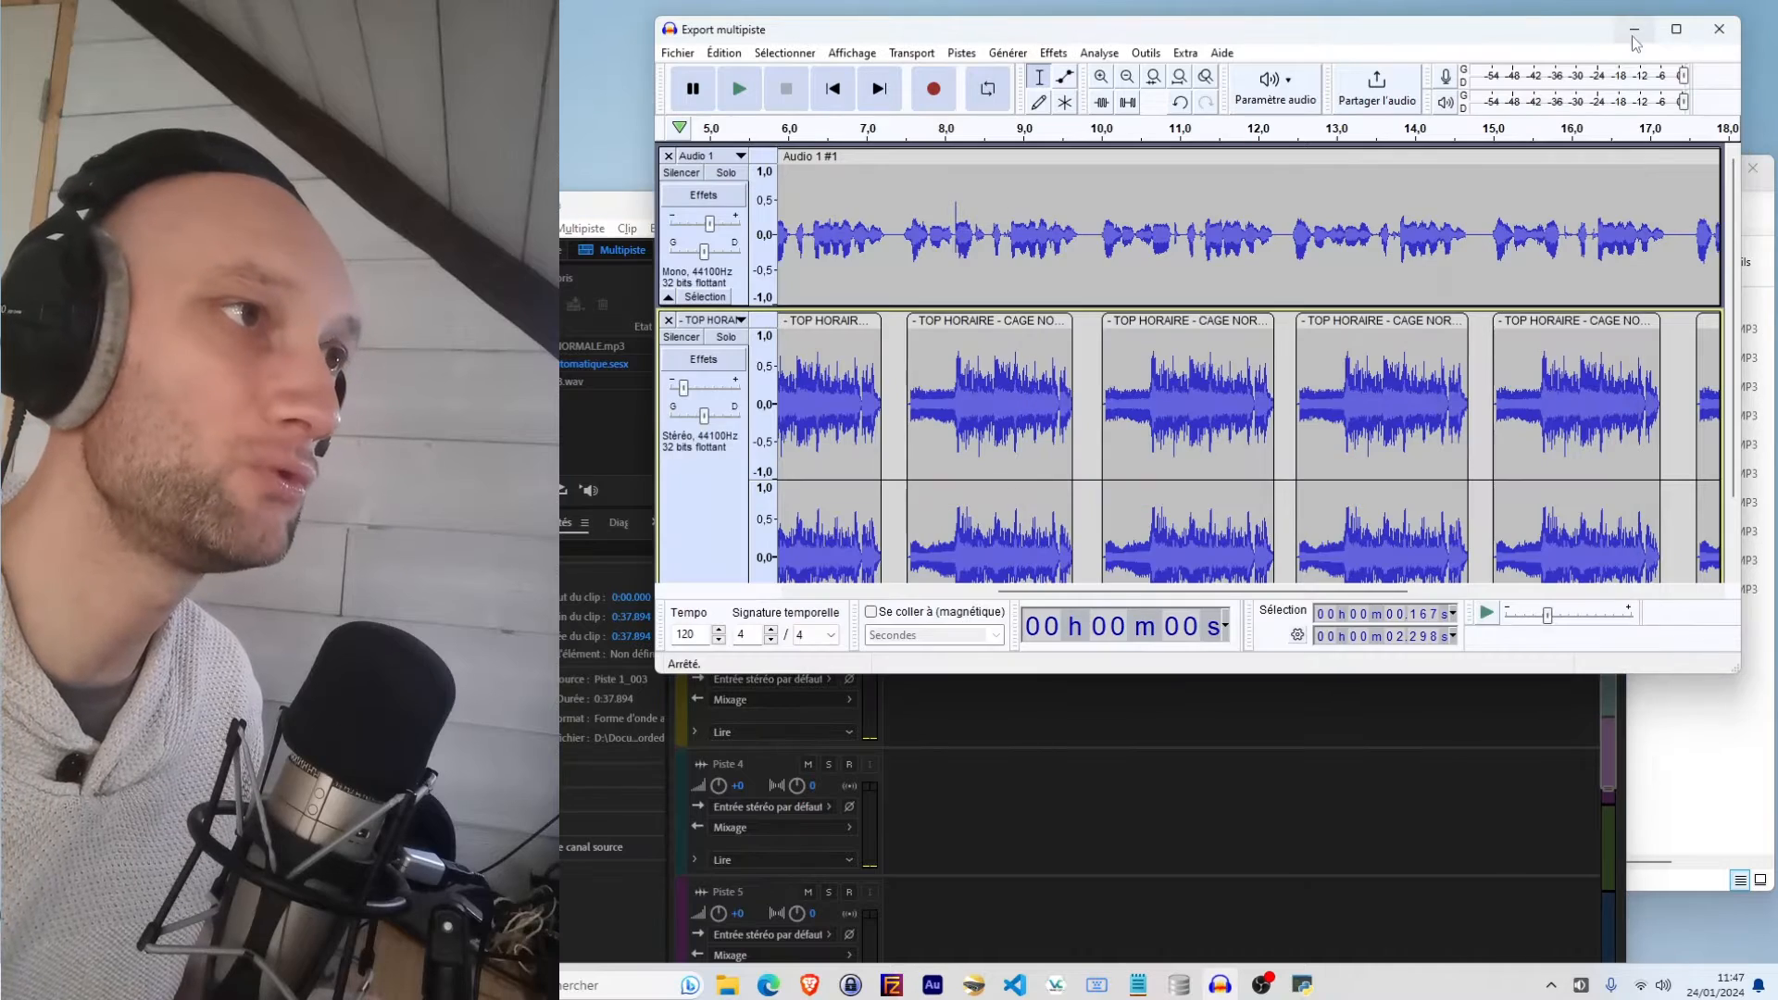
left_click(1676, 32)
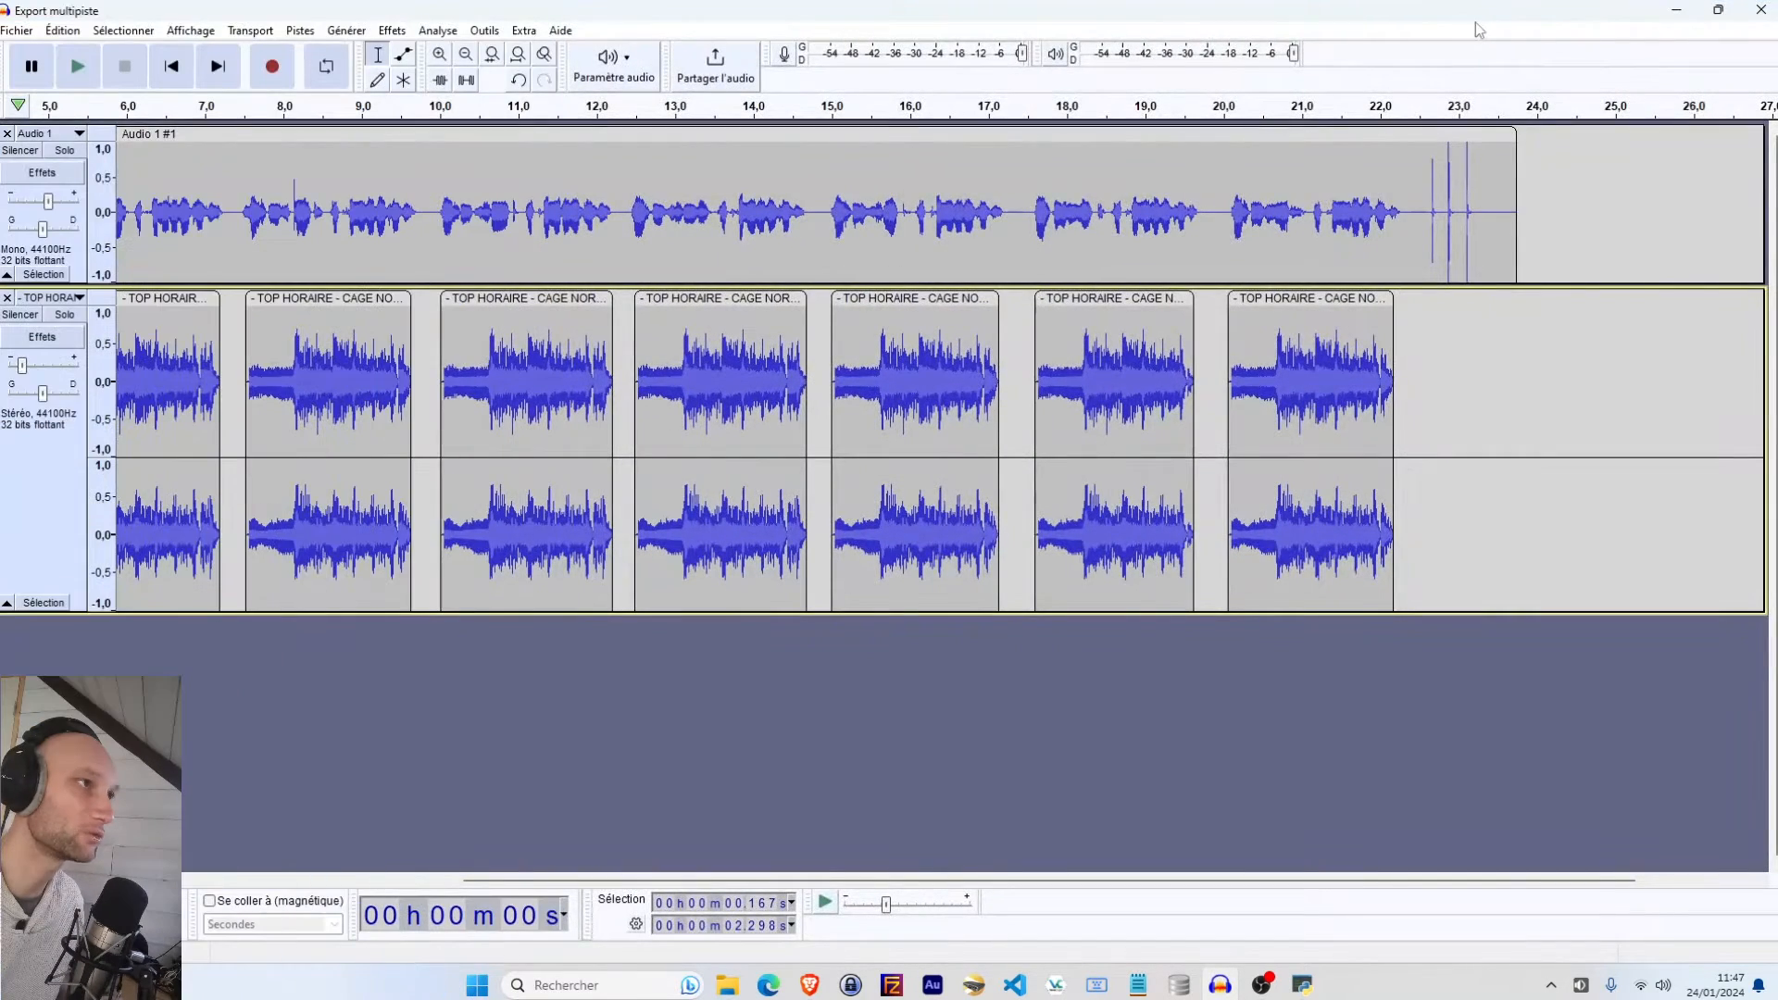
left_click_drag(805, 879, 256, 879)
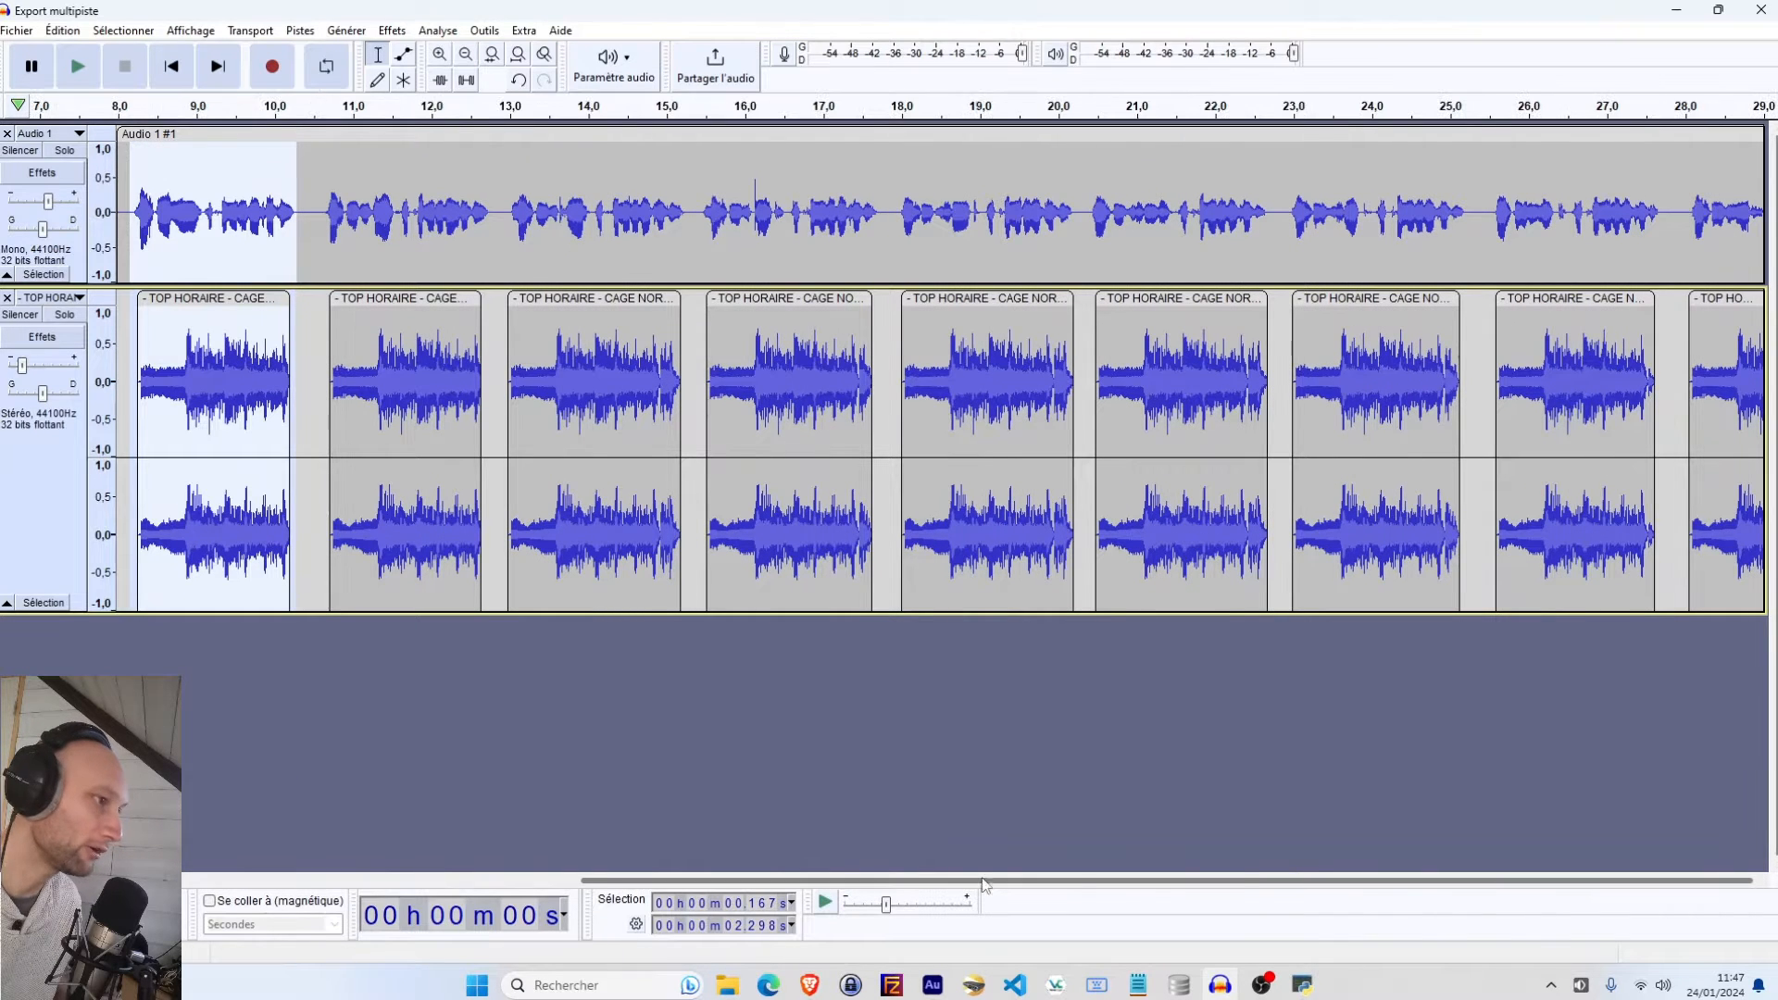
left_click_drag(381, 882, 1243, 878)
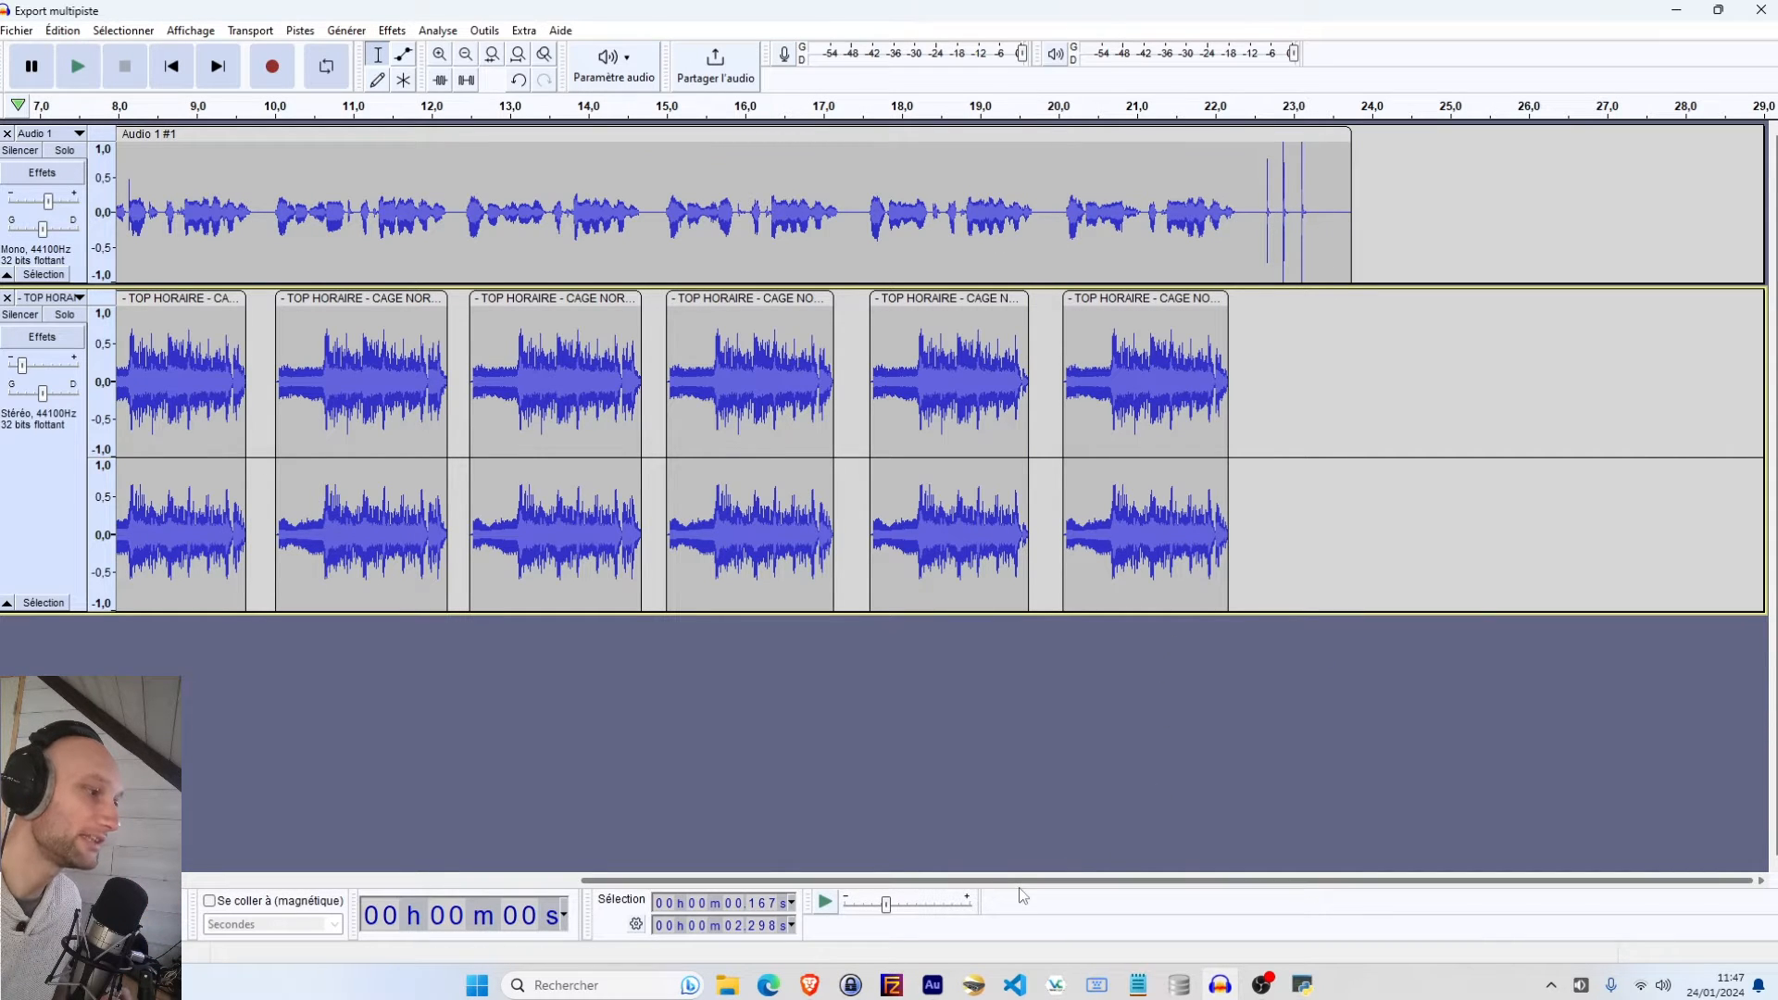
left_click_drag(1023, 888, 460, 879)
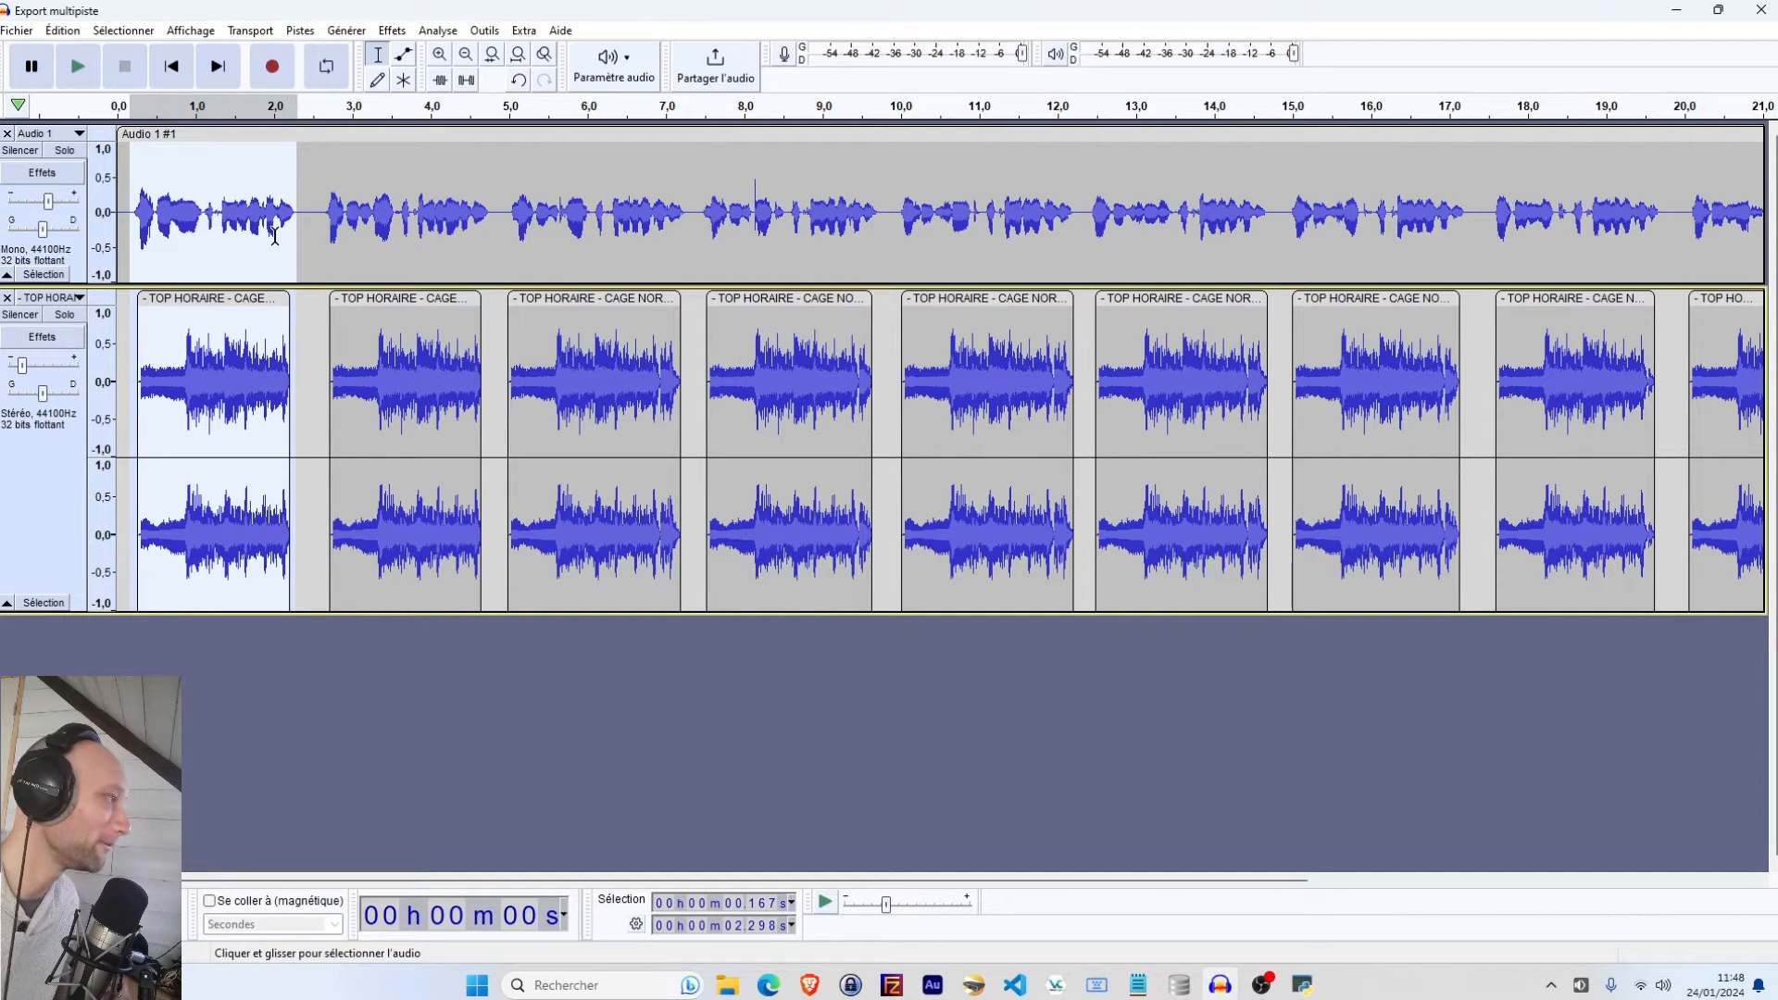
left_click(322, 666)
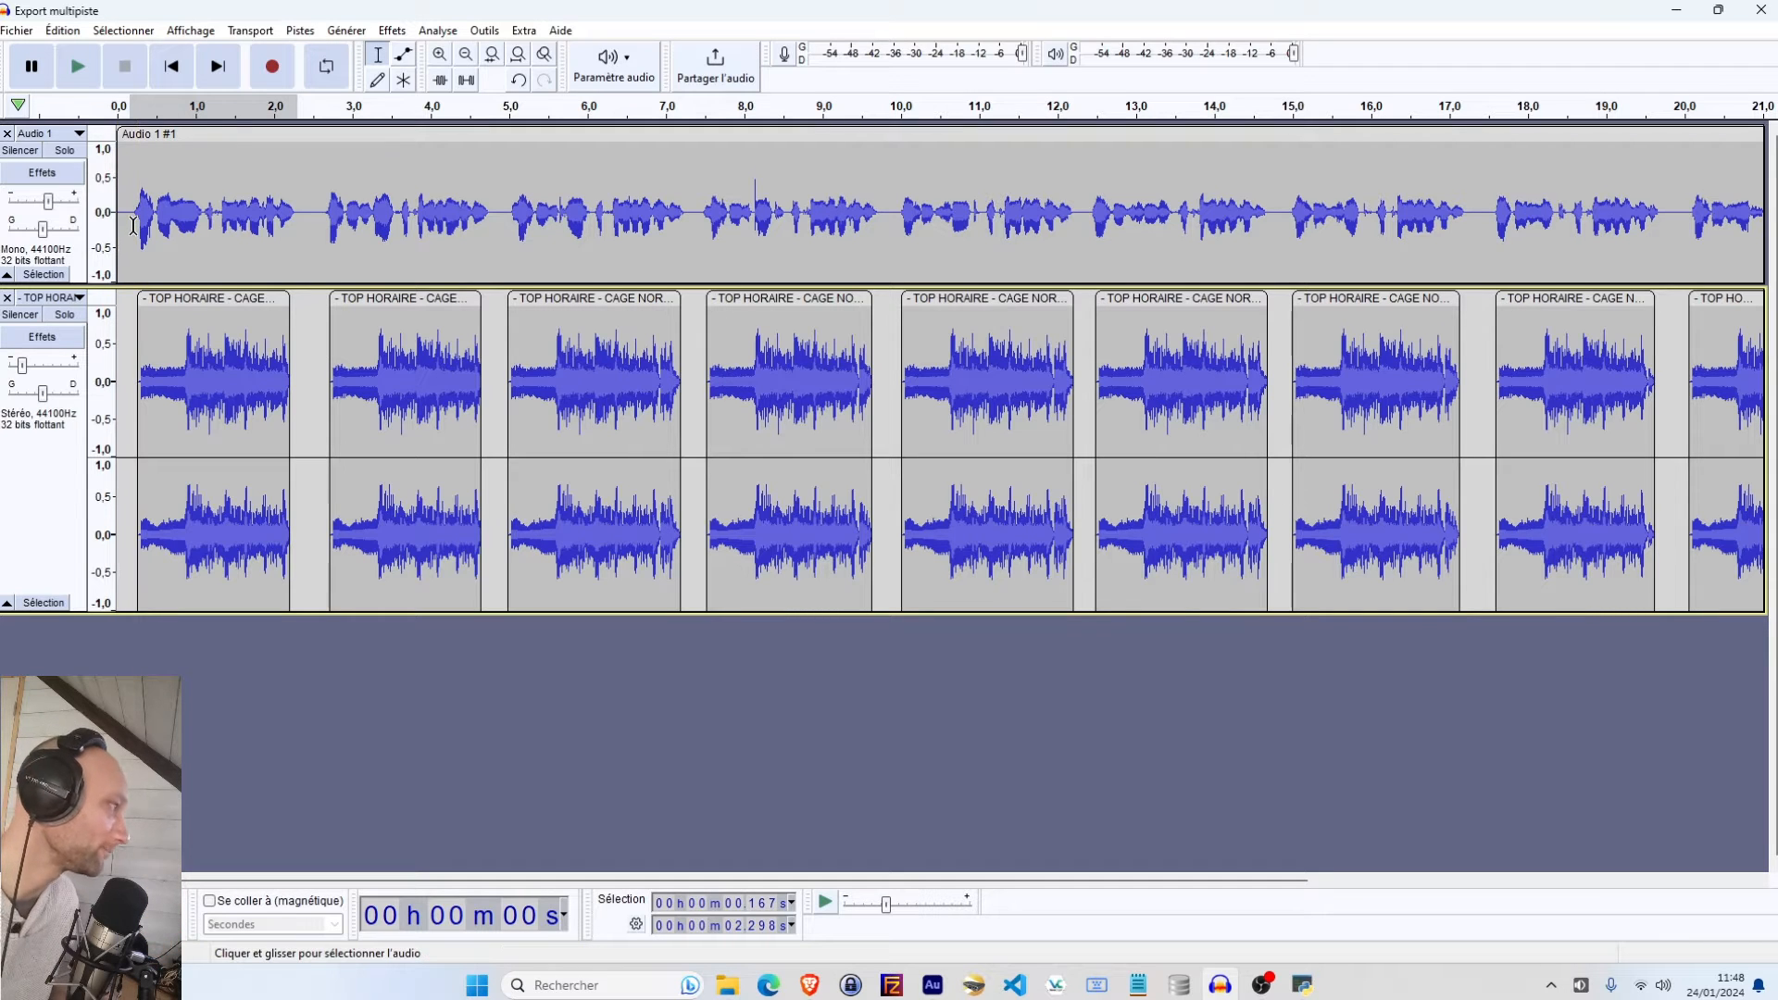
left_click_drag(133, 225, 297, 527)
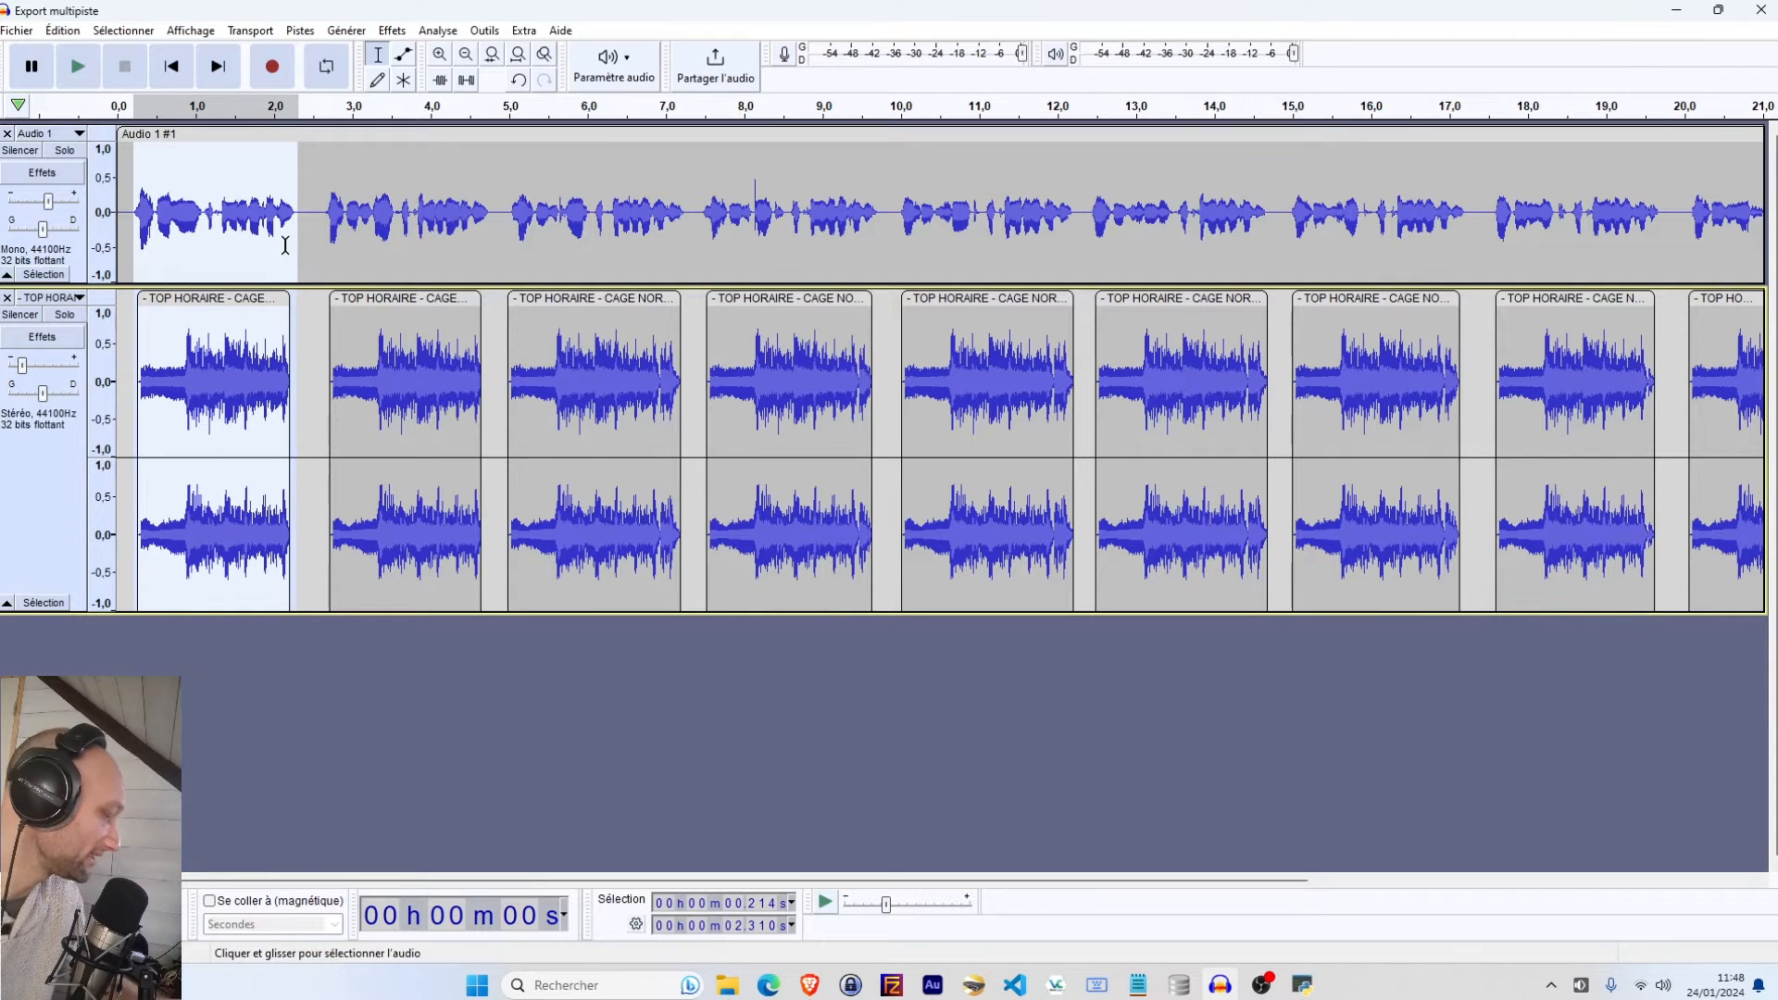
key("ctrl+b")
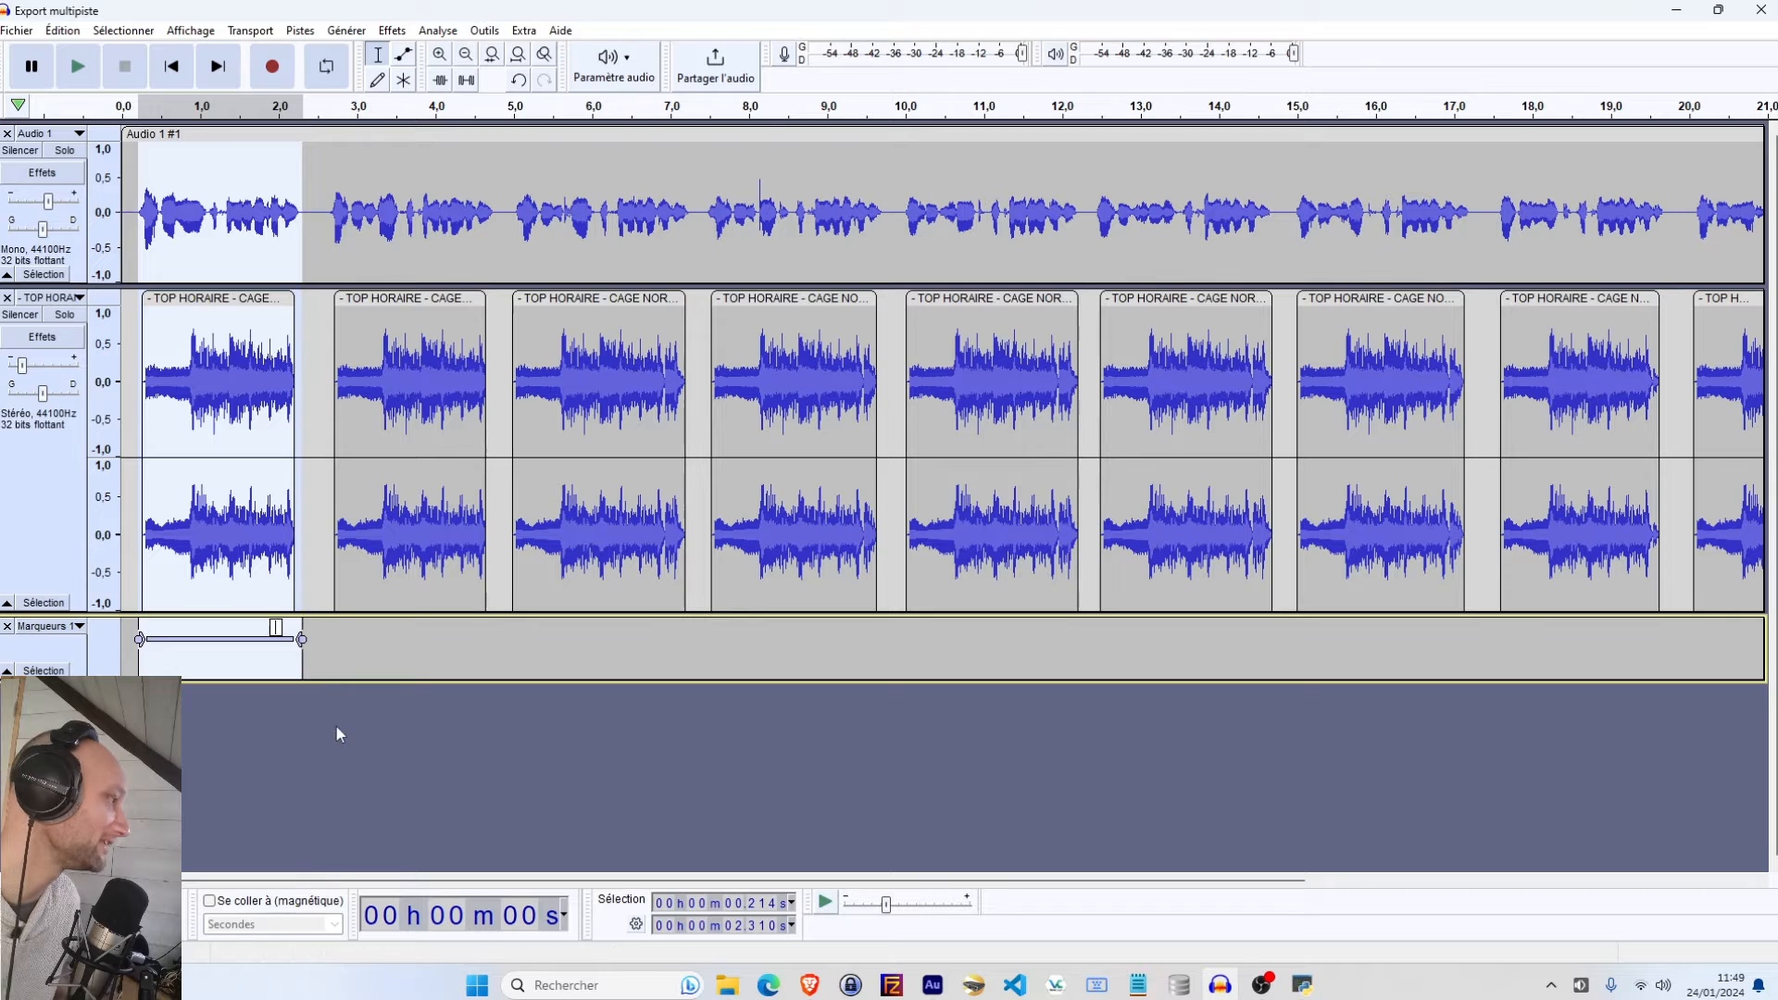
In keyboard shortcut preferences, search for marqueur and assign ù to placing a label at the selection
left_click(62, 30)
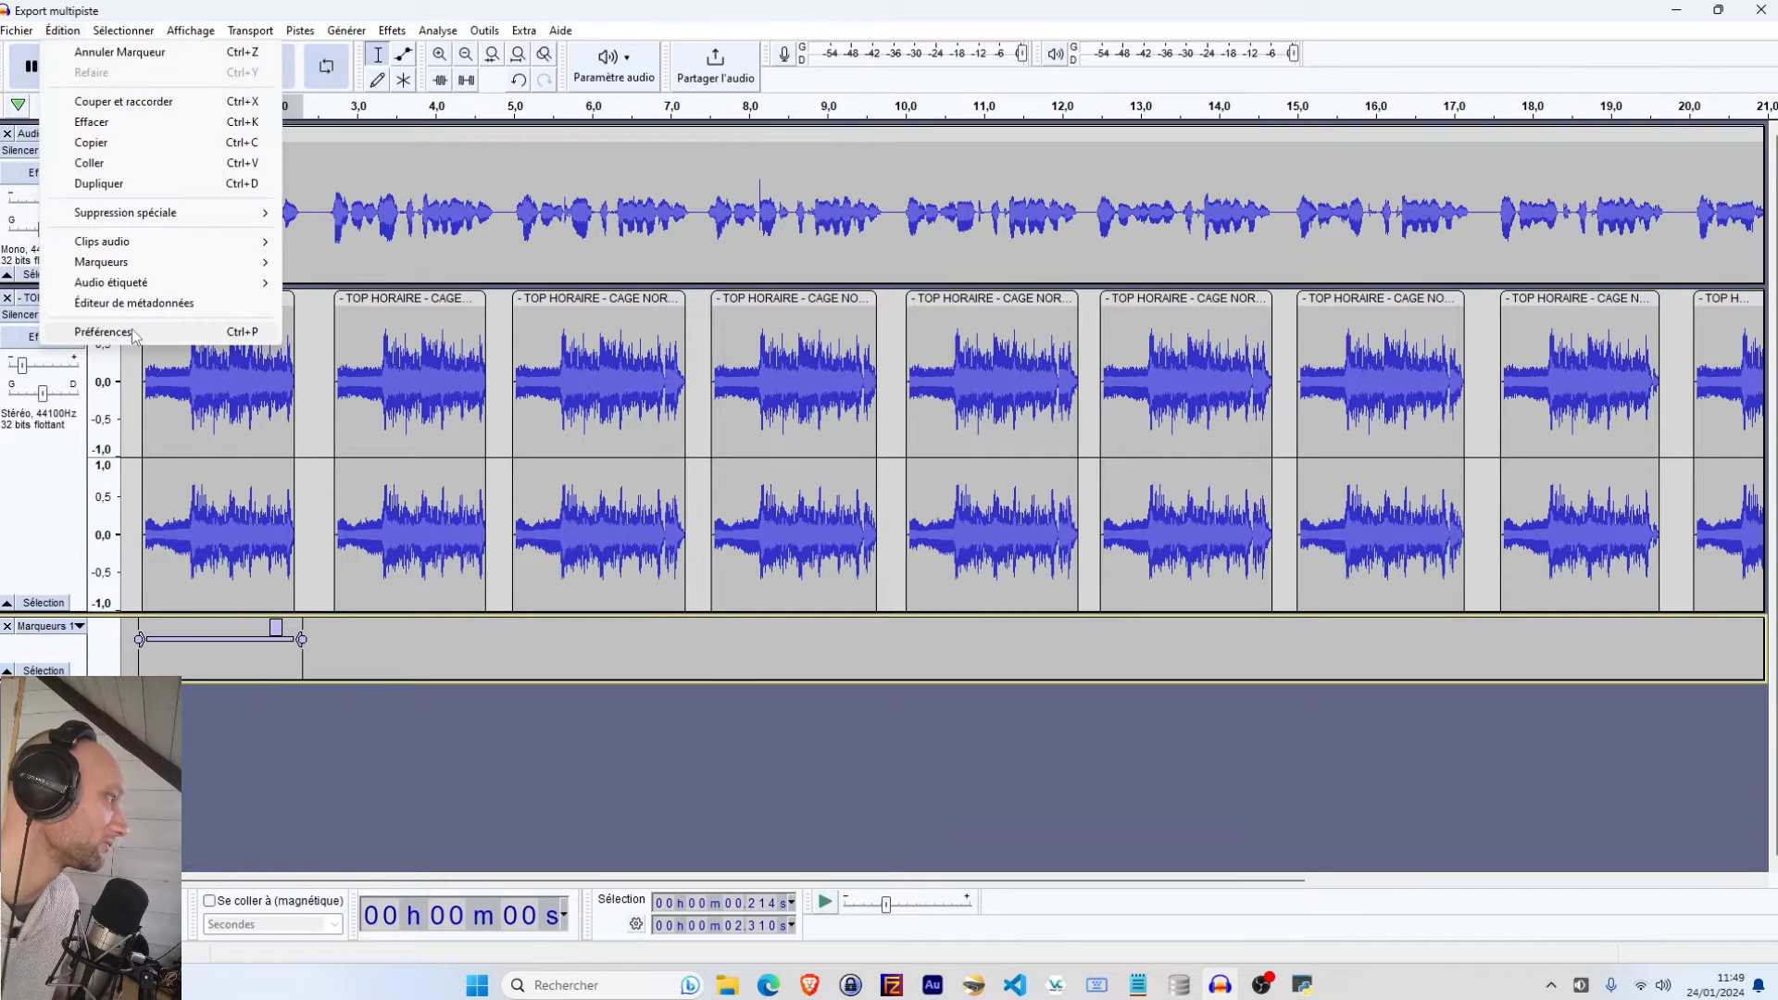
left_click(103, 332)
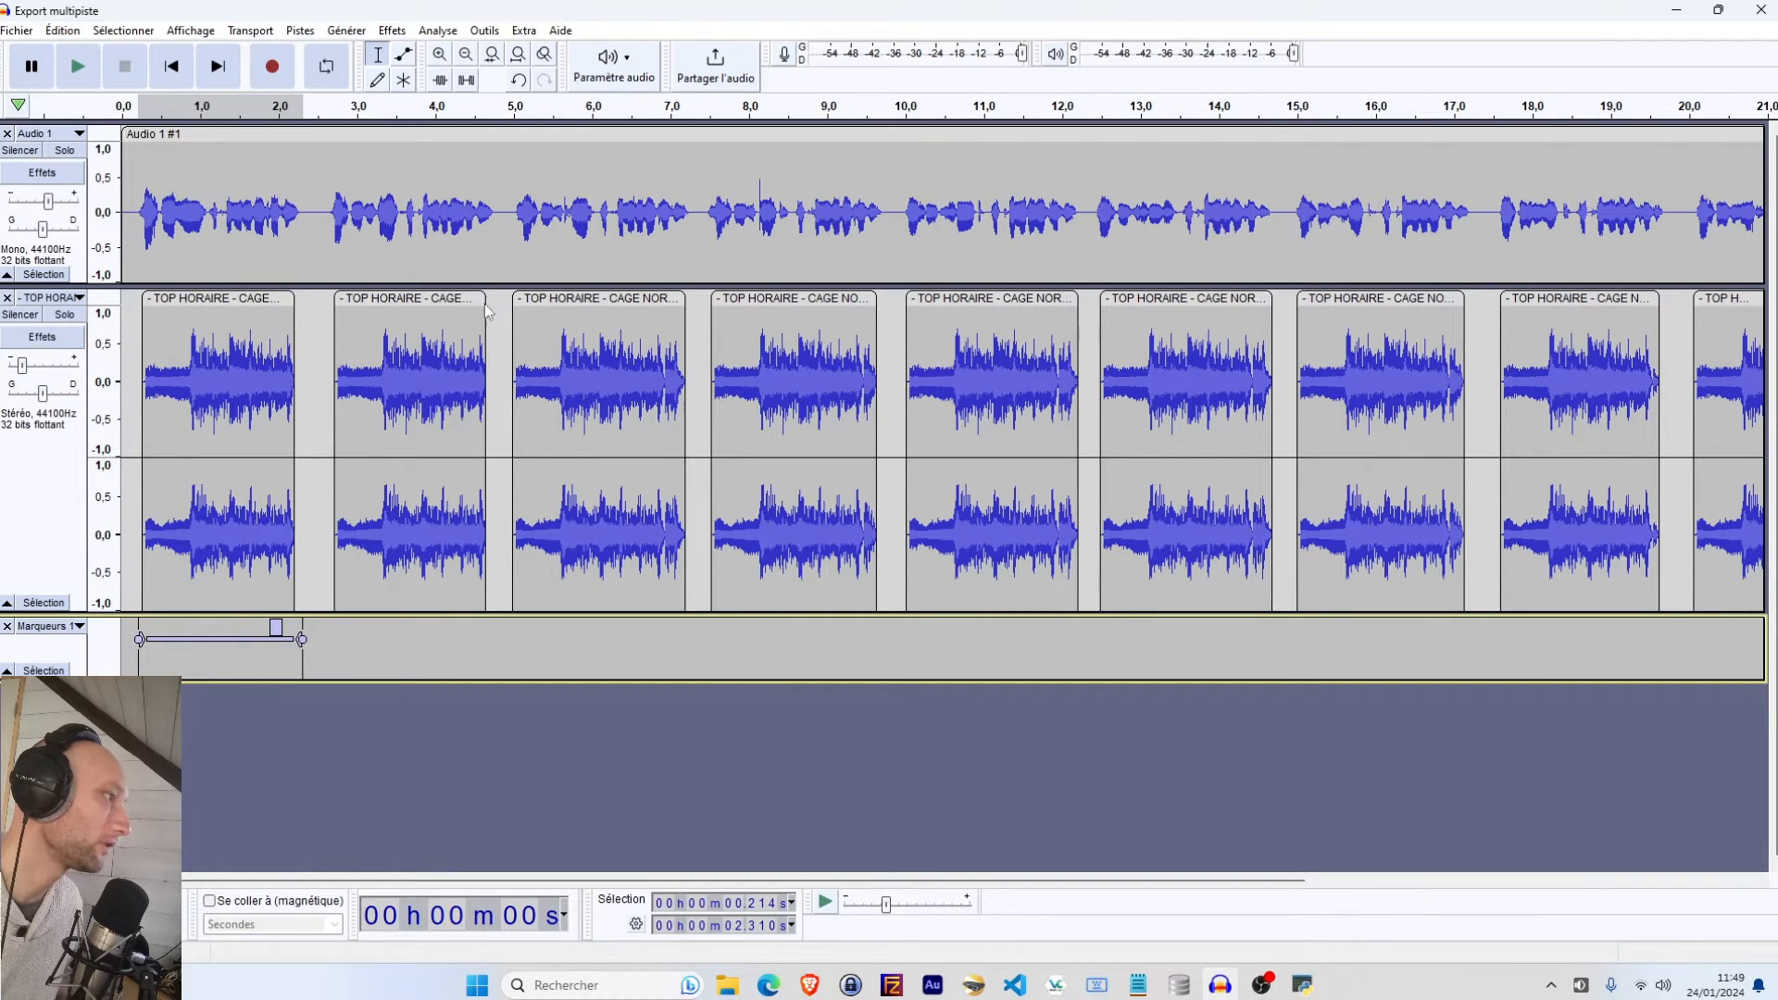
left_click(1165, 312)
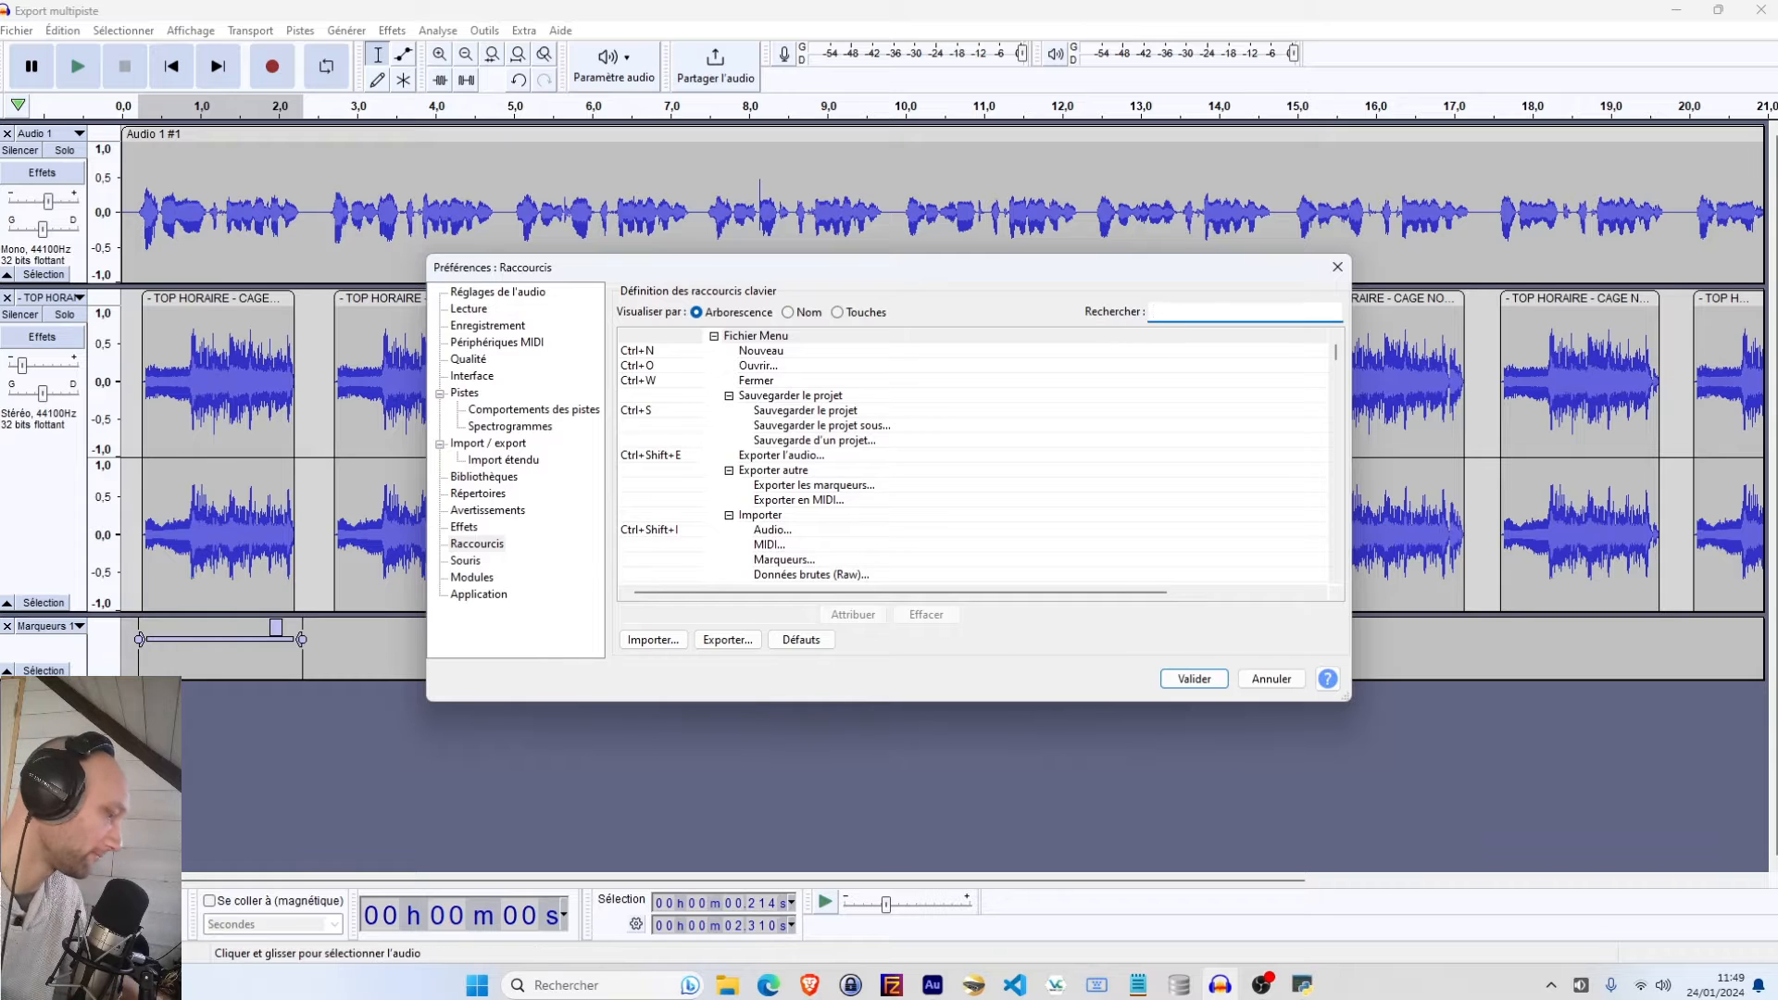
type("marqueur")
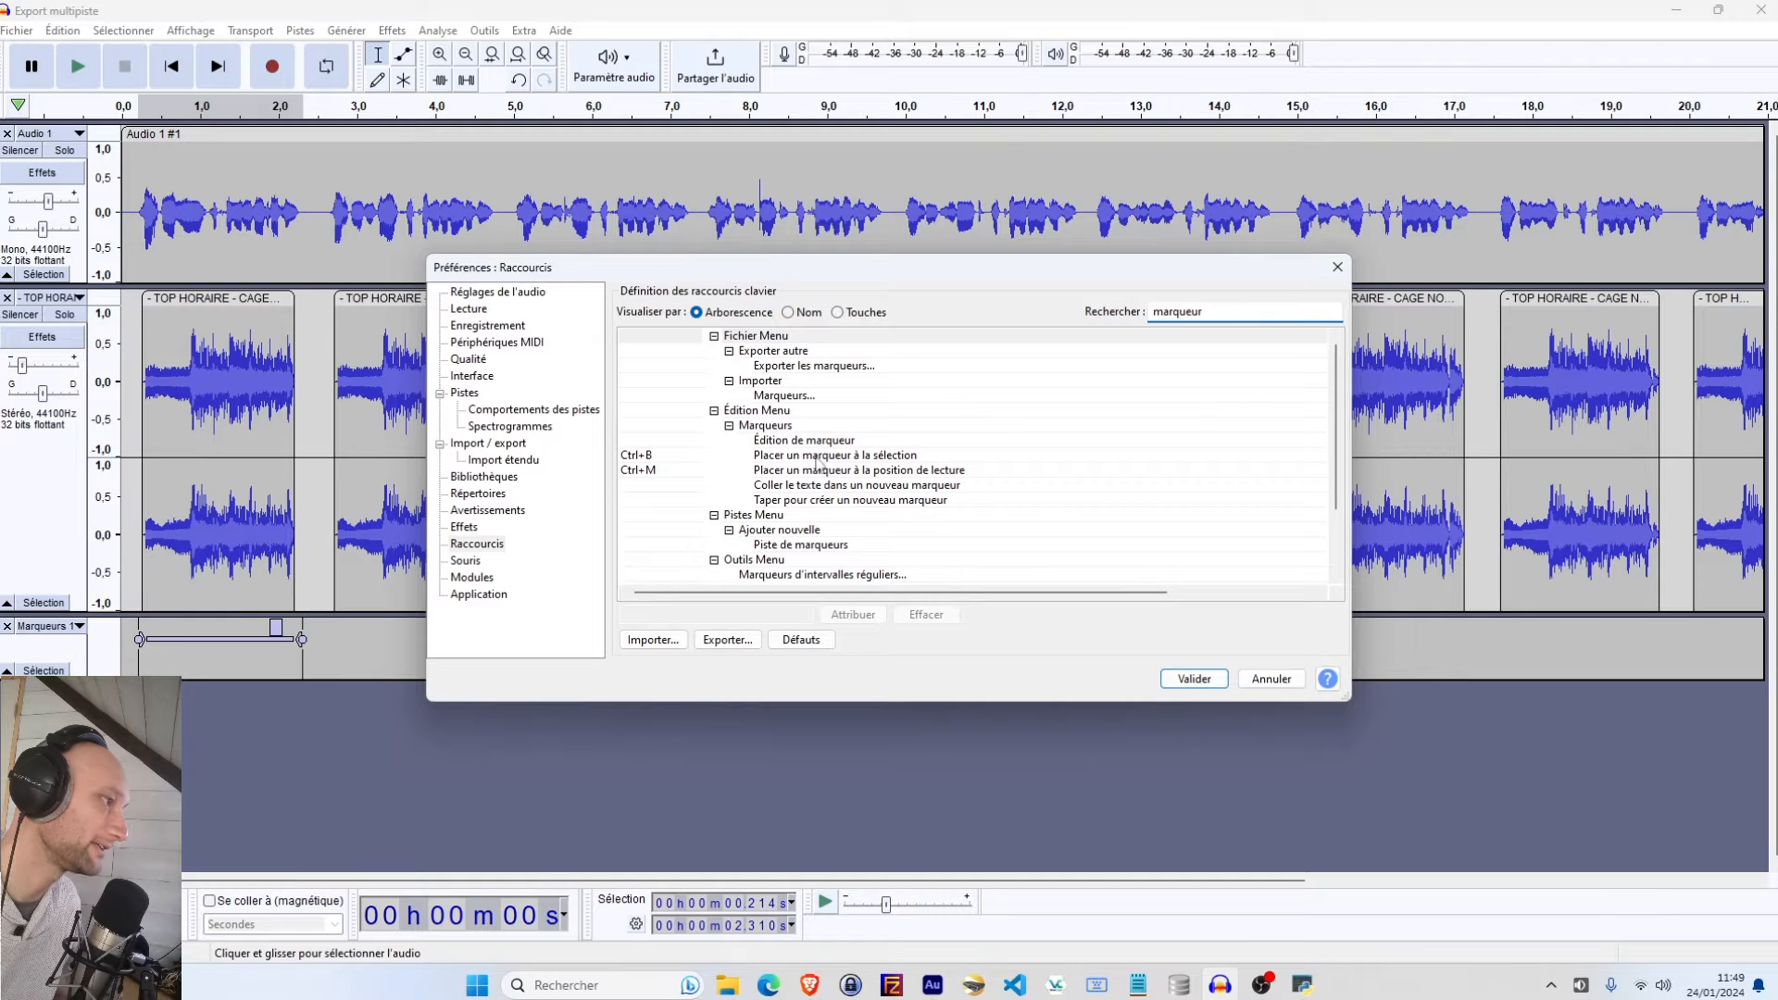
left_click(818, 455)
key("Tab")
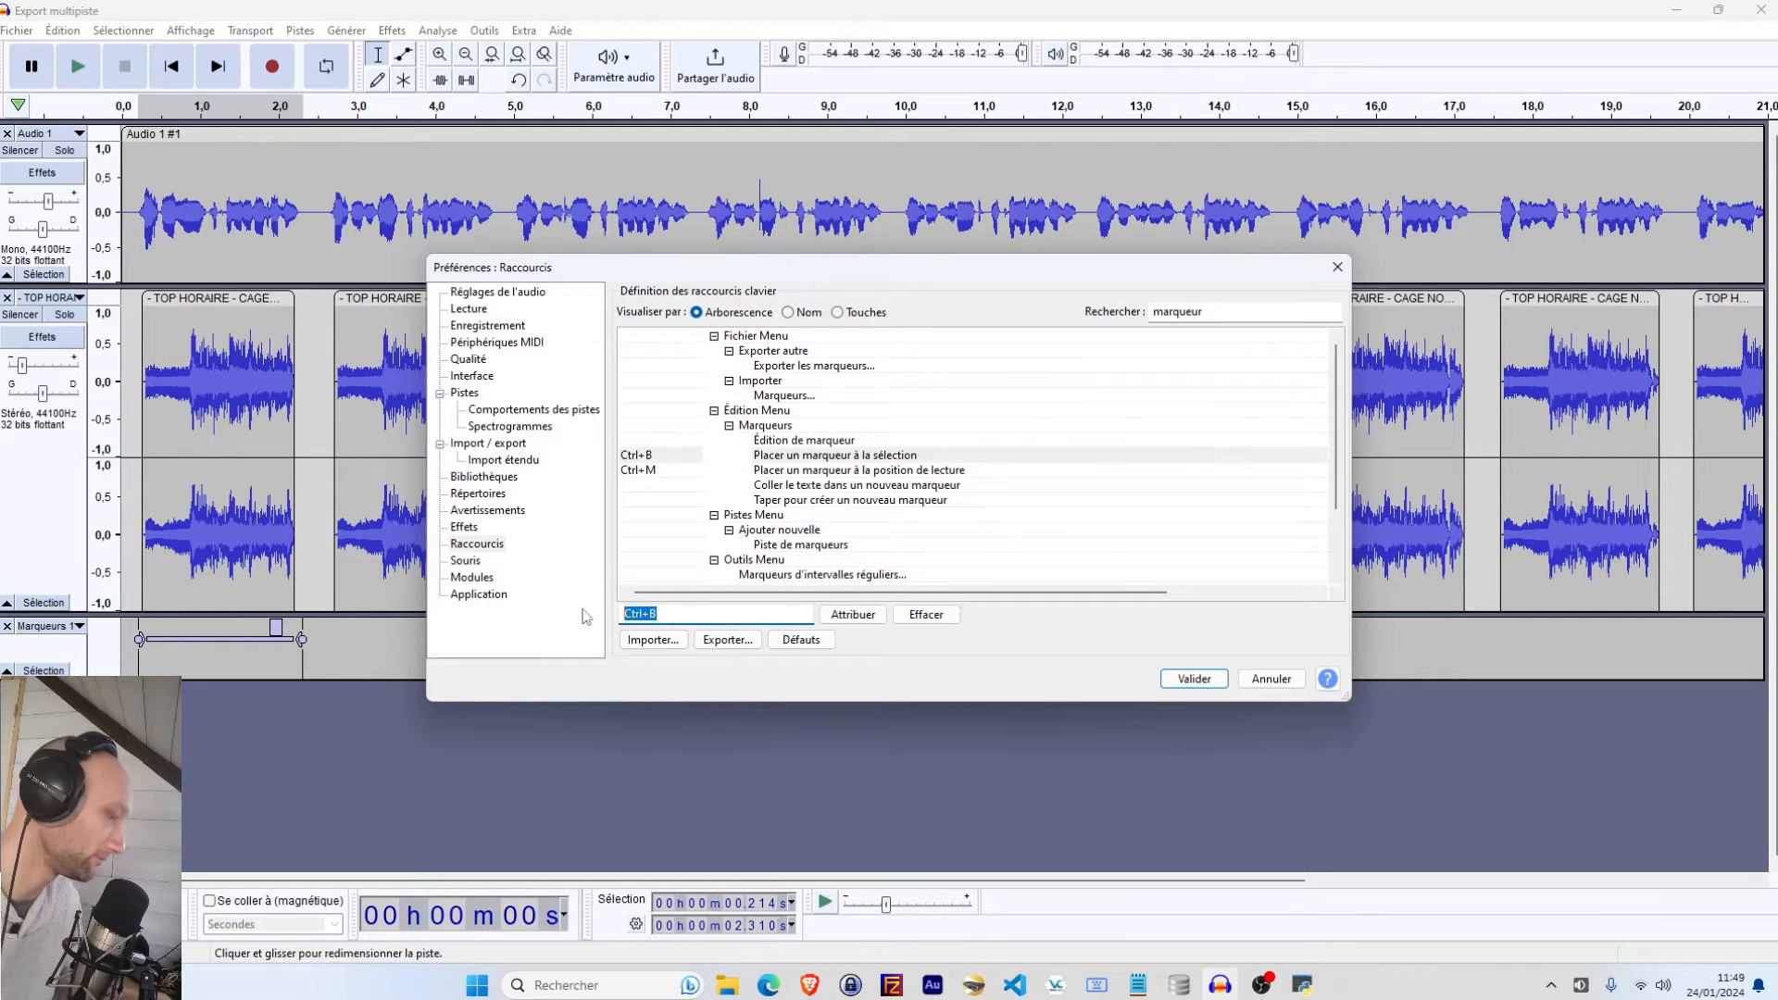
key("u")
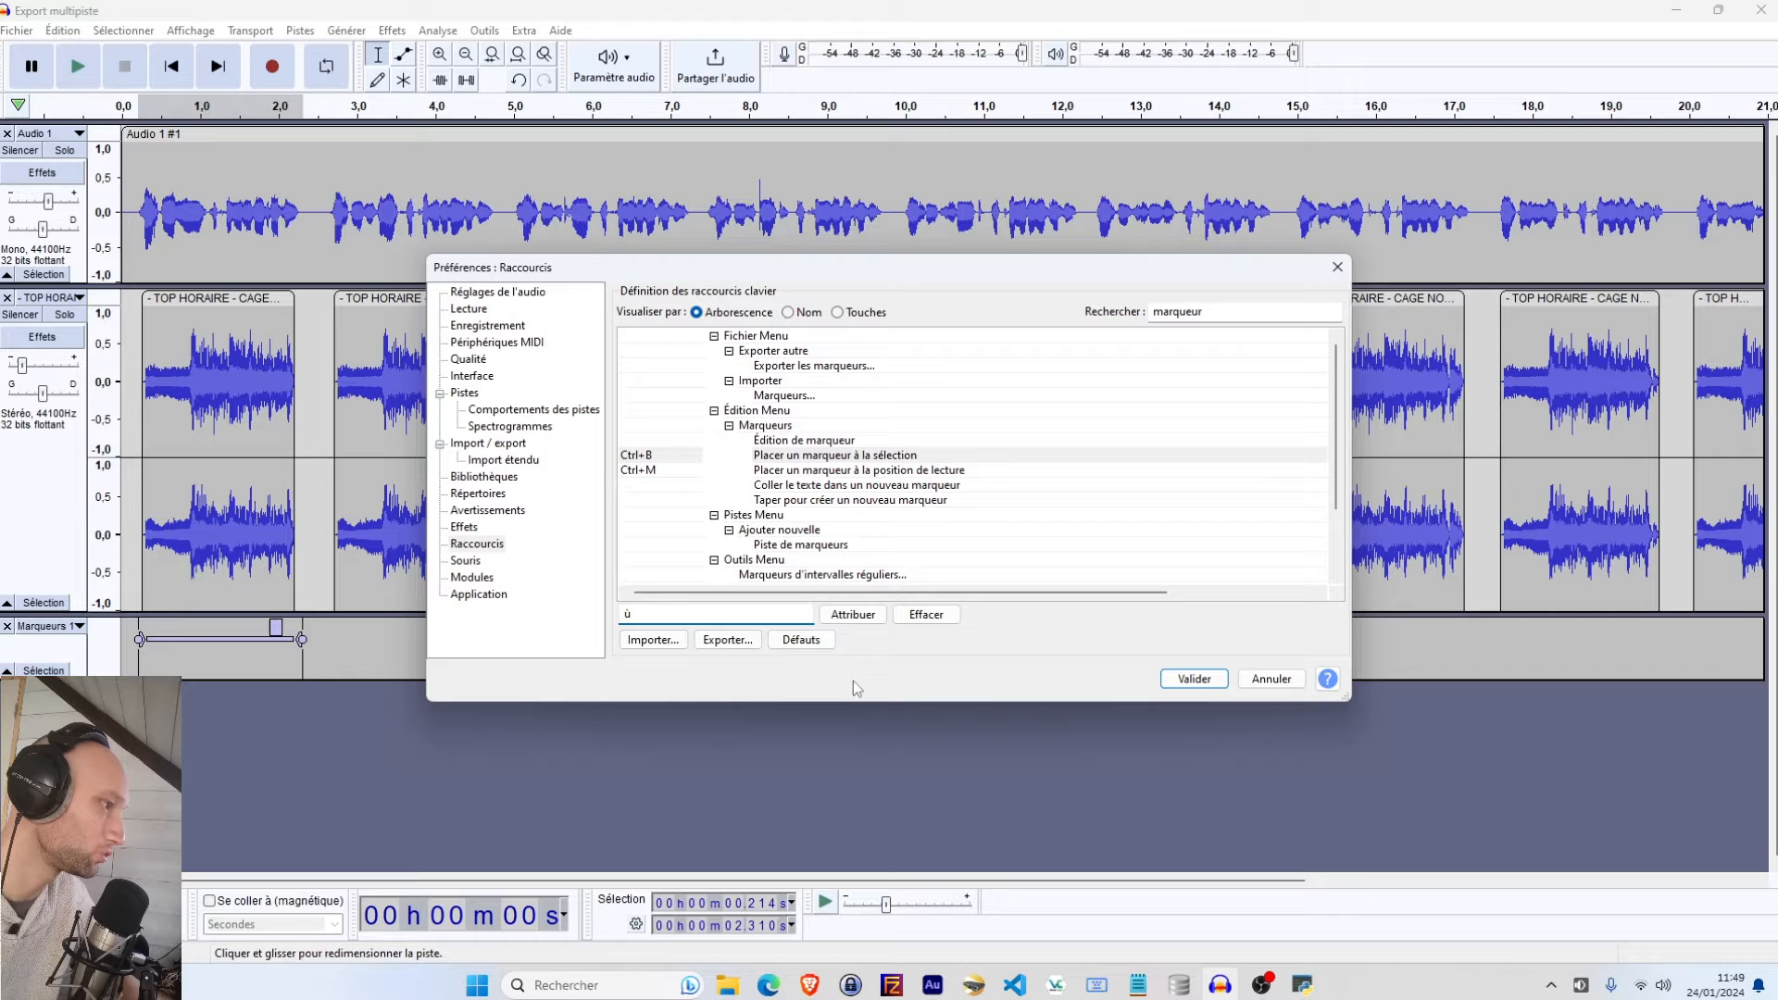
left_click(853, 618)
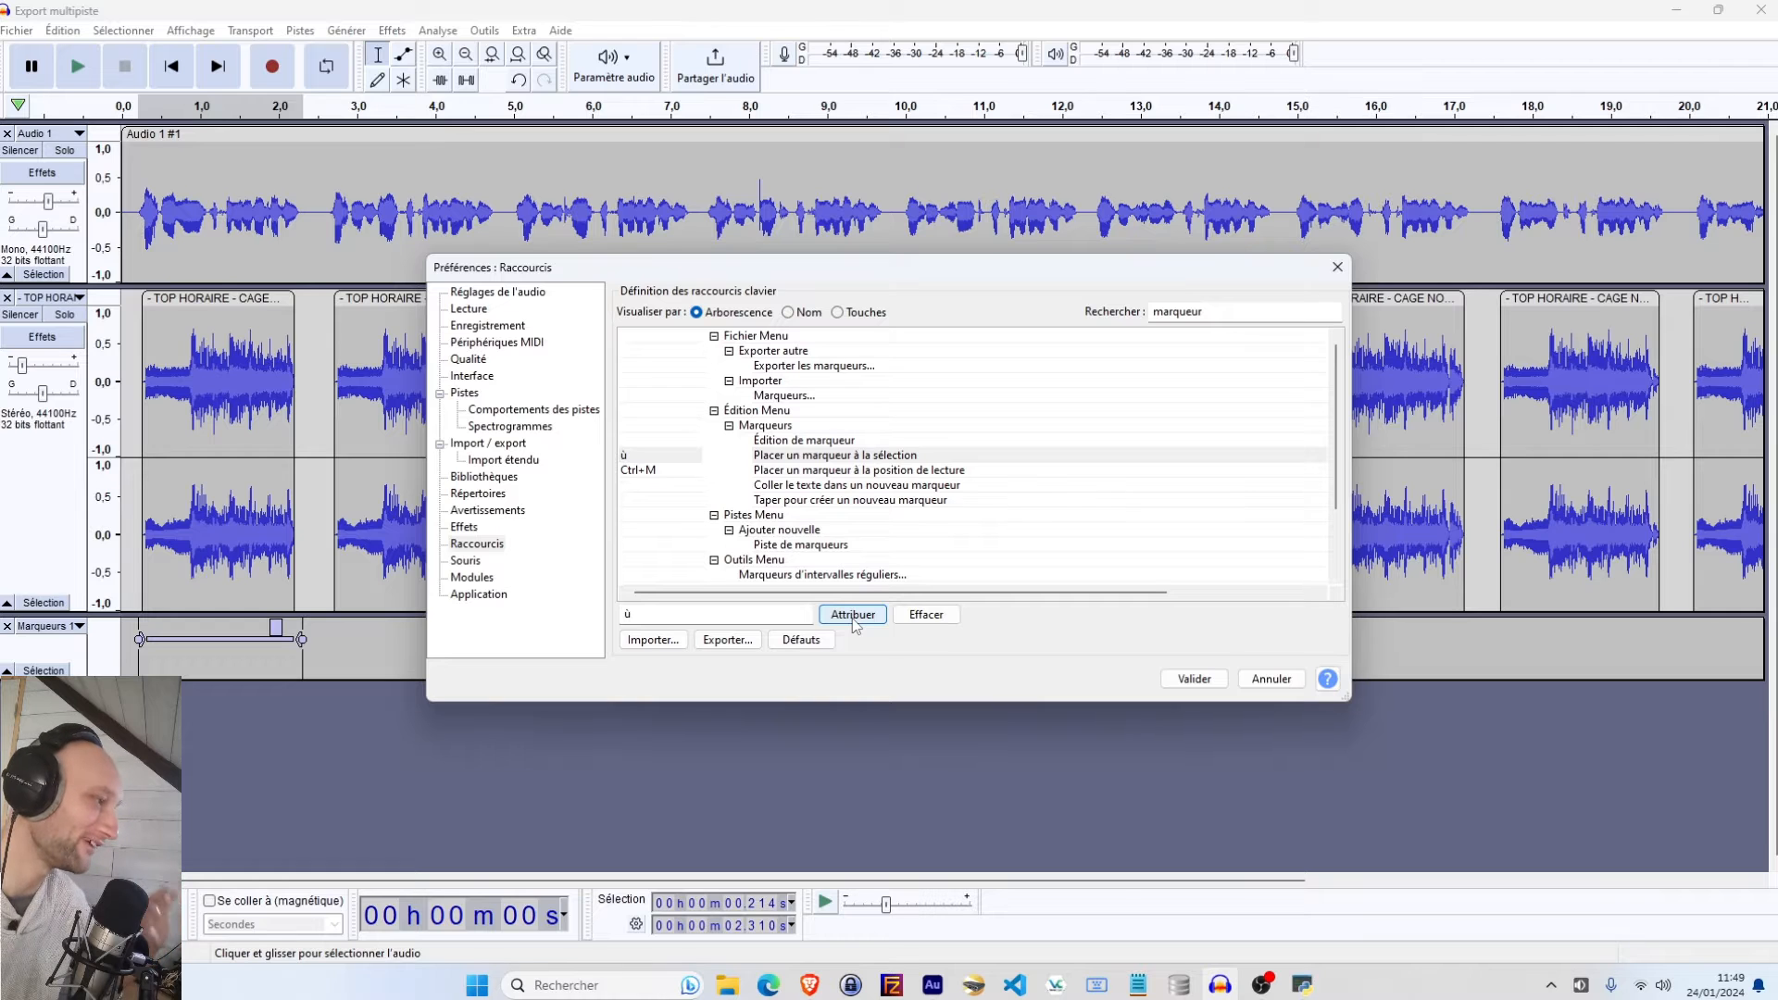
left_click(1194, 678)
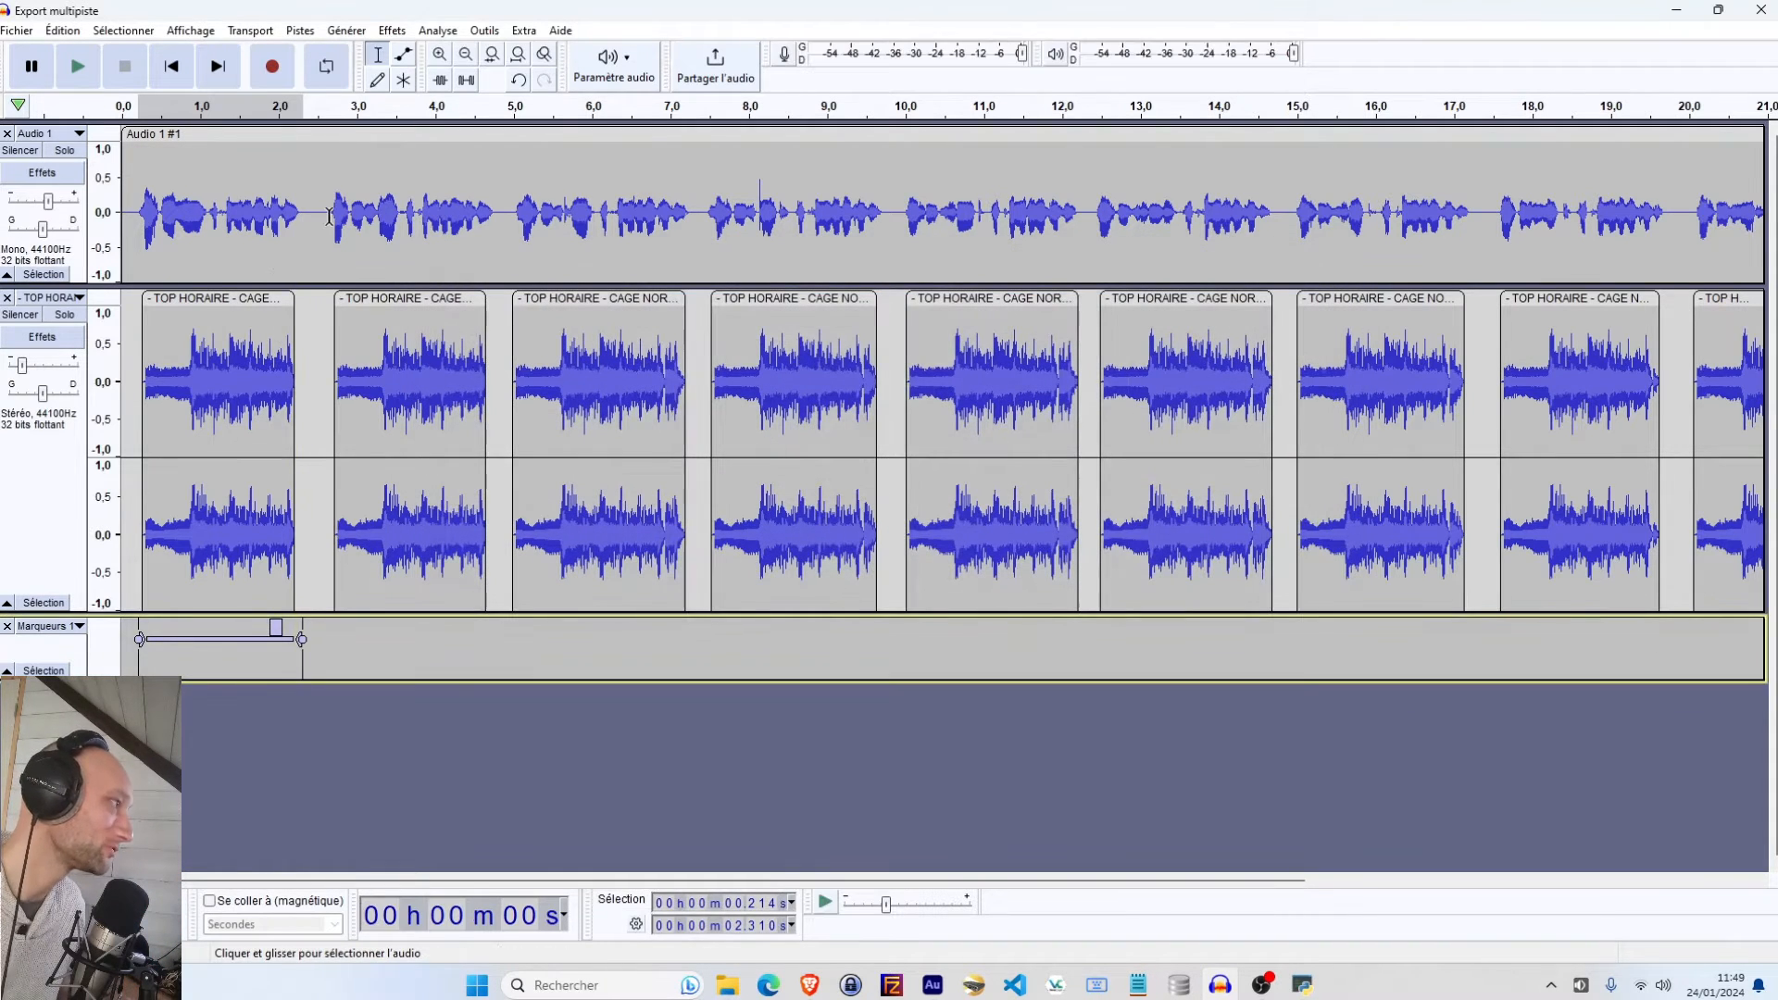
Add a label over each remaining jingle segment, selecting each one across both tracks in turn
left_click_drag(330, 216, 492, 540)
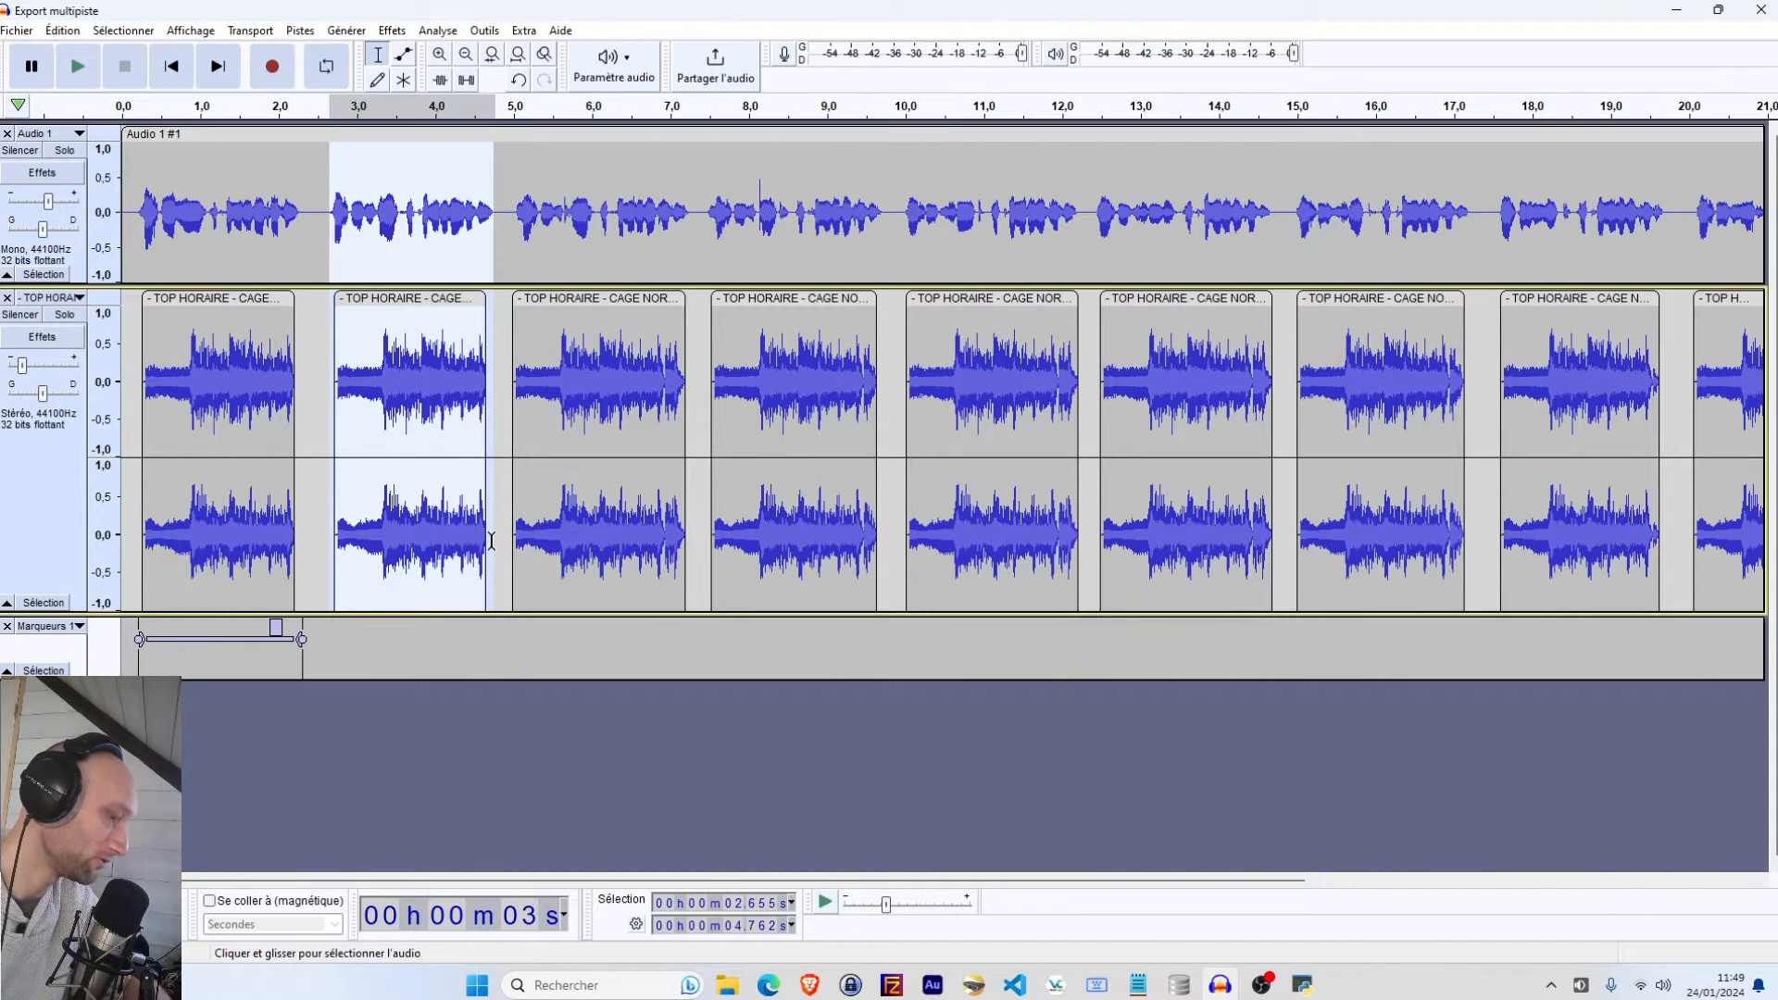
key("ctrl+b")
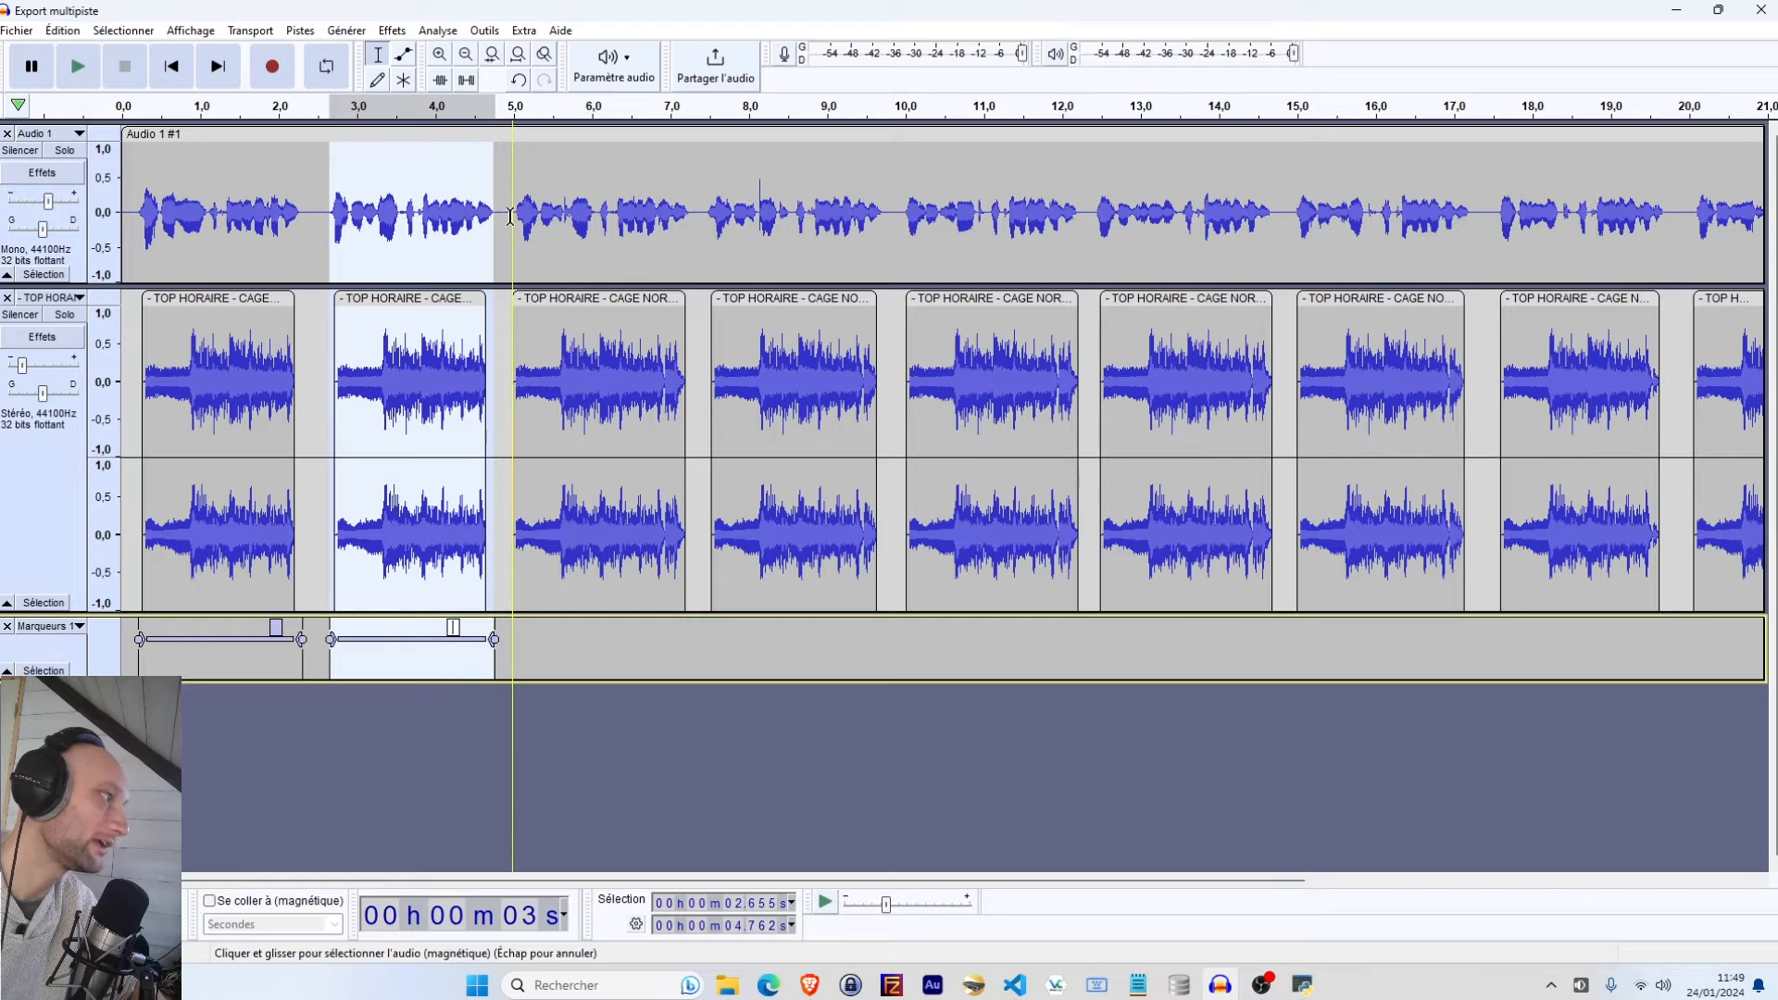
left_click_drag(512, 222, 696, 554)
key("ctrl+b")
left_click_drag(708, 223, 879, 554)
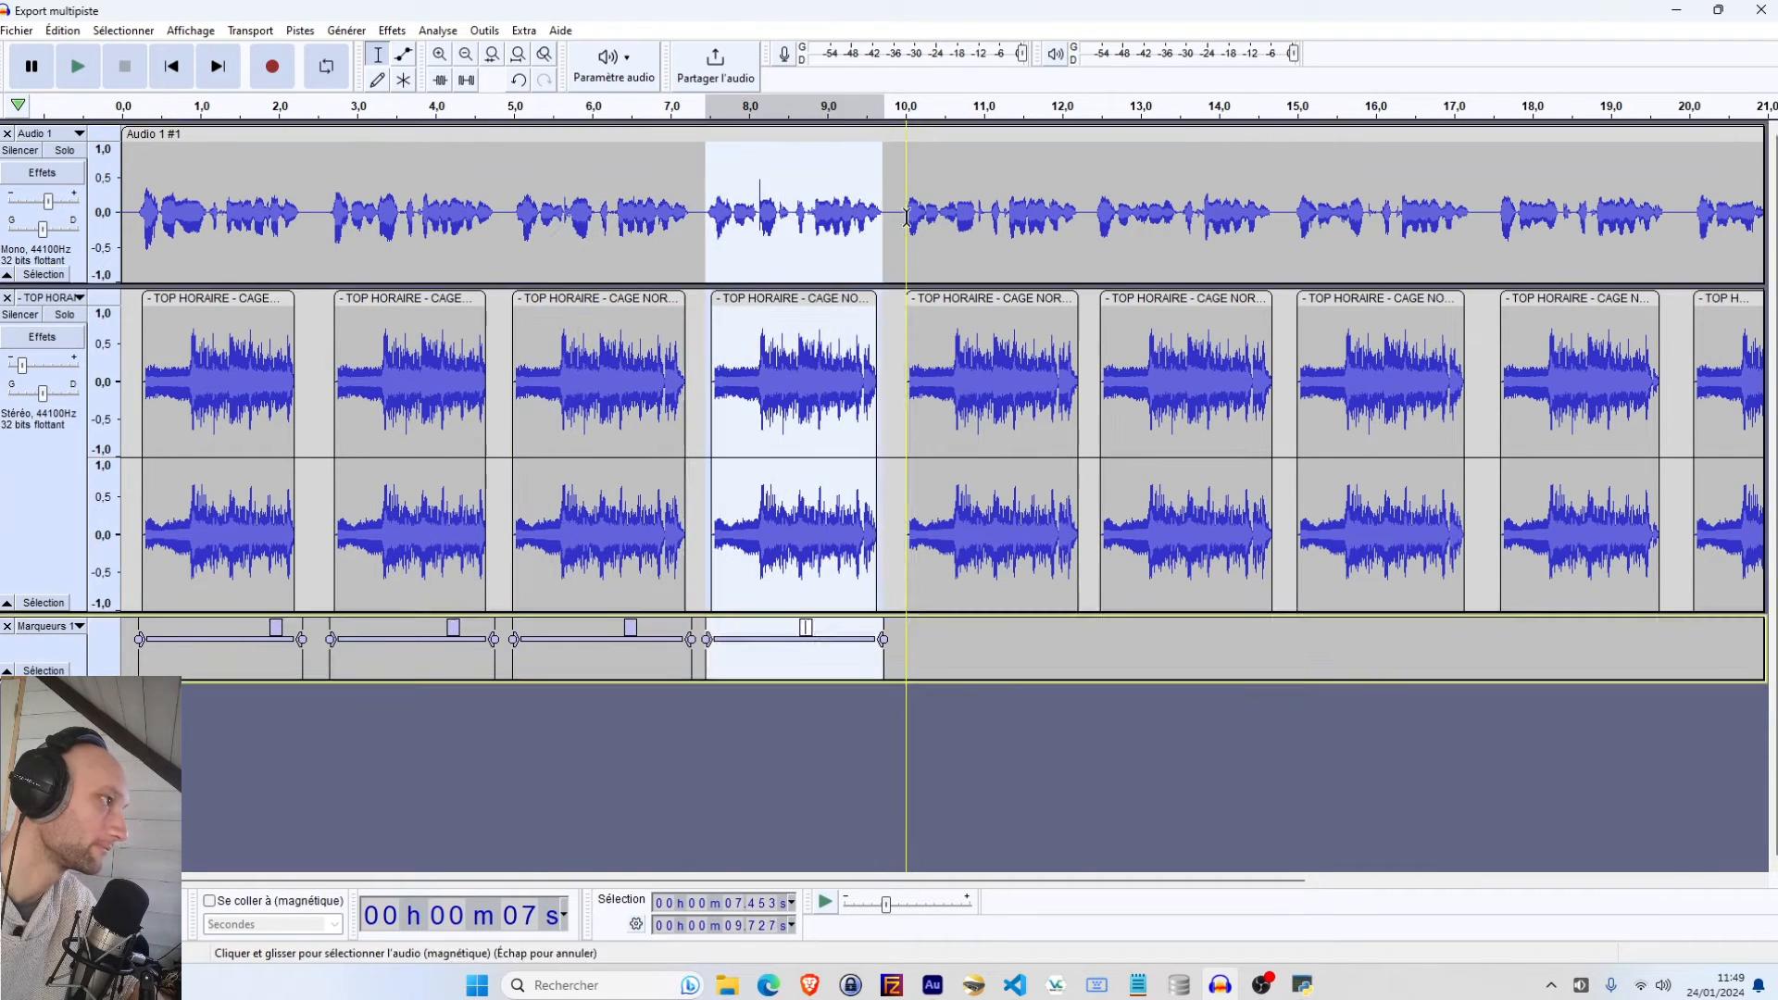
key("ctrl+b")
left_click_drag(908, 222, 1078, 554)
key("ctrl+b")
left_click_drag(1095, 222, 1271, 553)
key("ctrl+b")
left_click_drag(1297, 222, 1466, 706)
key("ctrl+b")
left_click_drag(1494, 222, 1662, 554)
key("ctrl+b")
left_click_drag(1693, 222, 1395, 555)
key("ctrl+b")
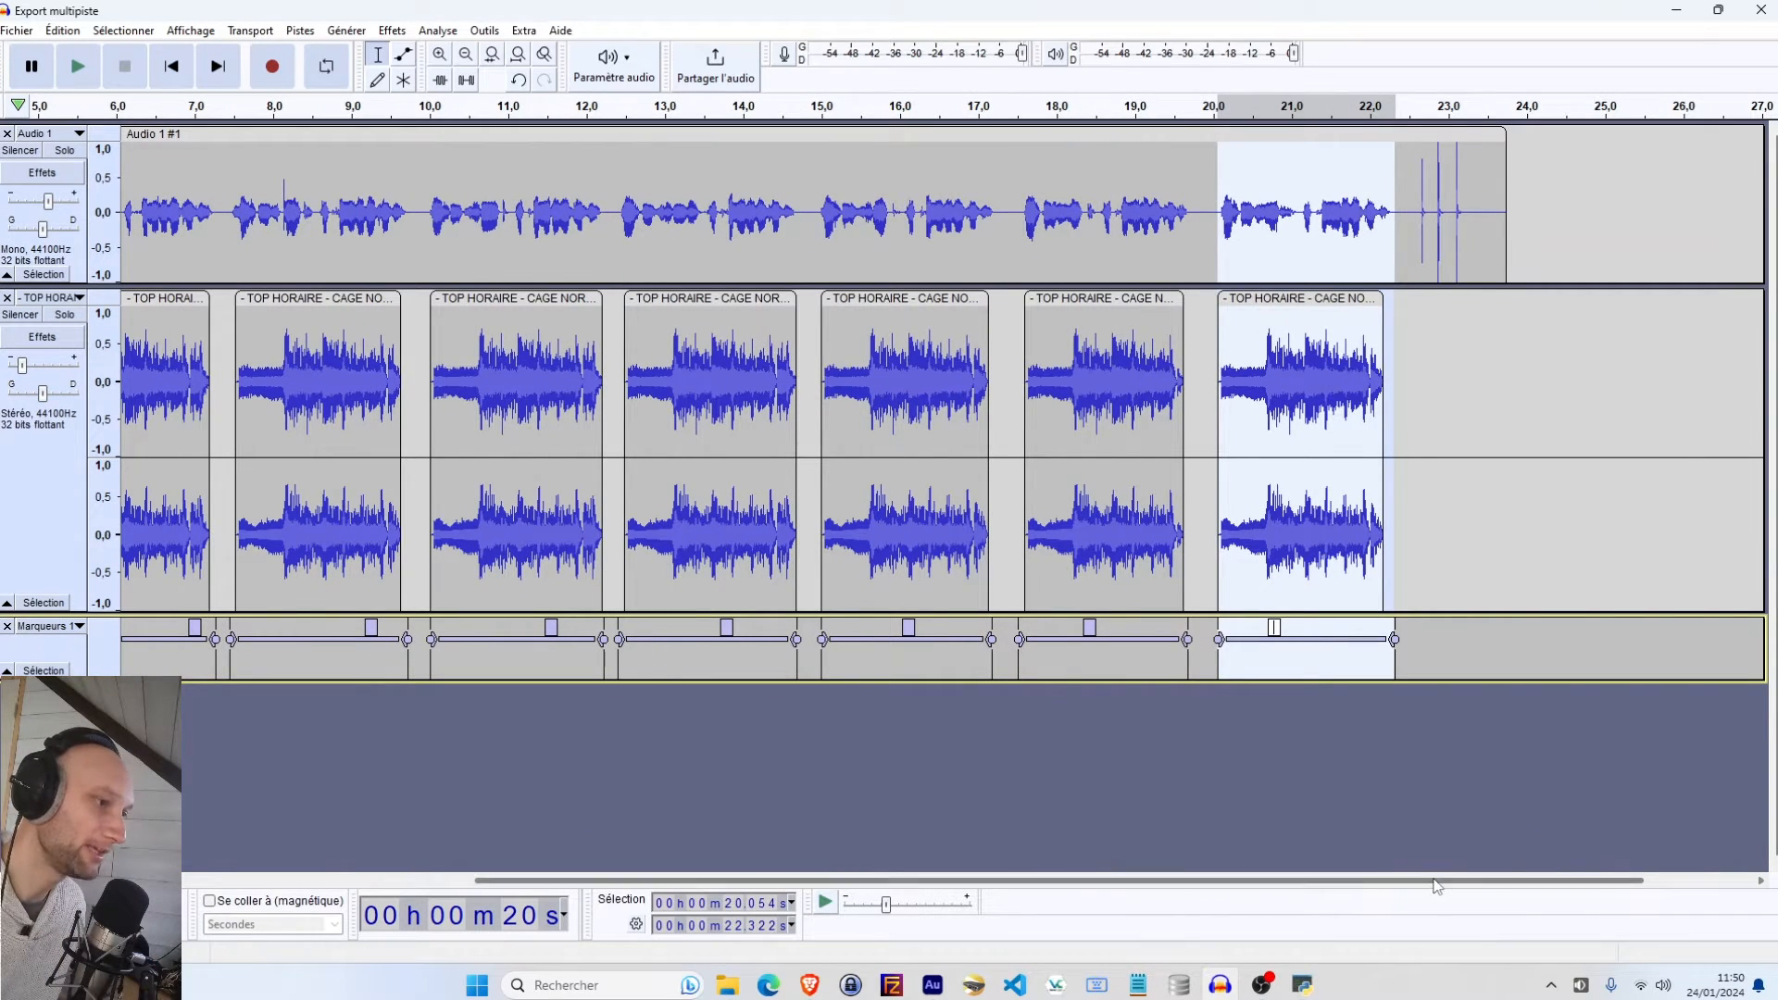
Open the audio export dialog for the project
scroll(630, 821, "left", 5)
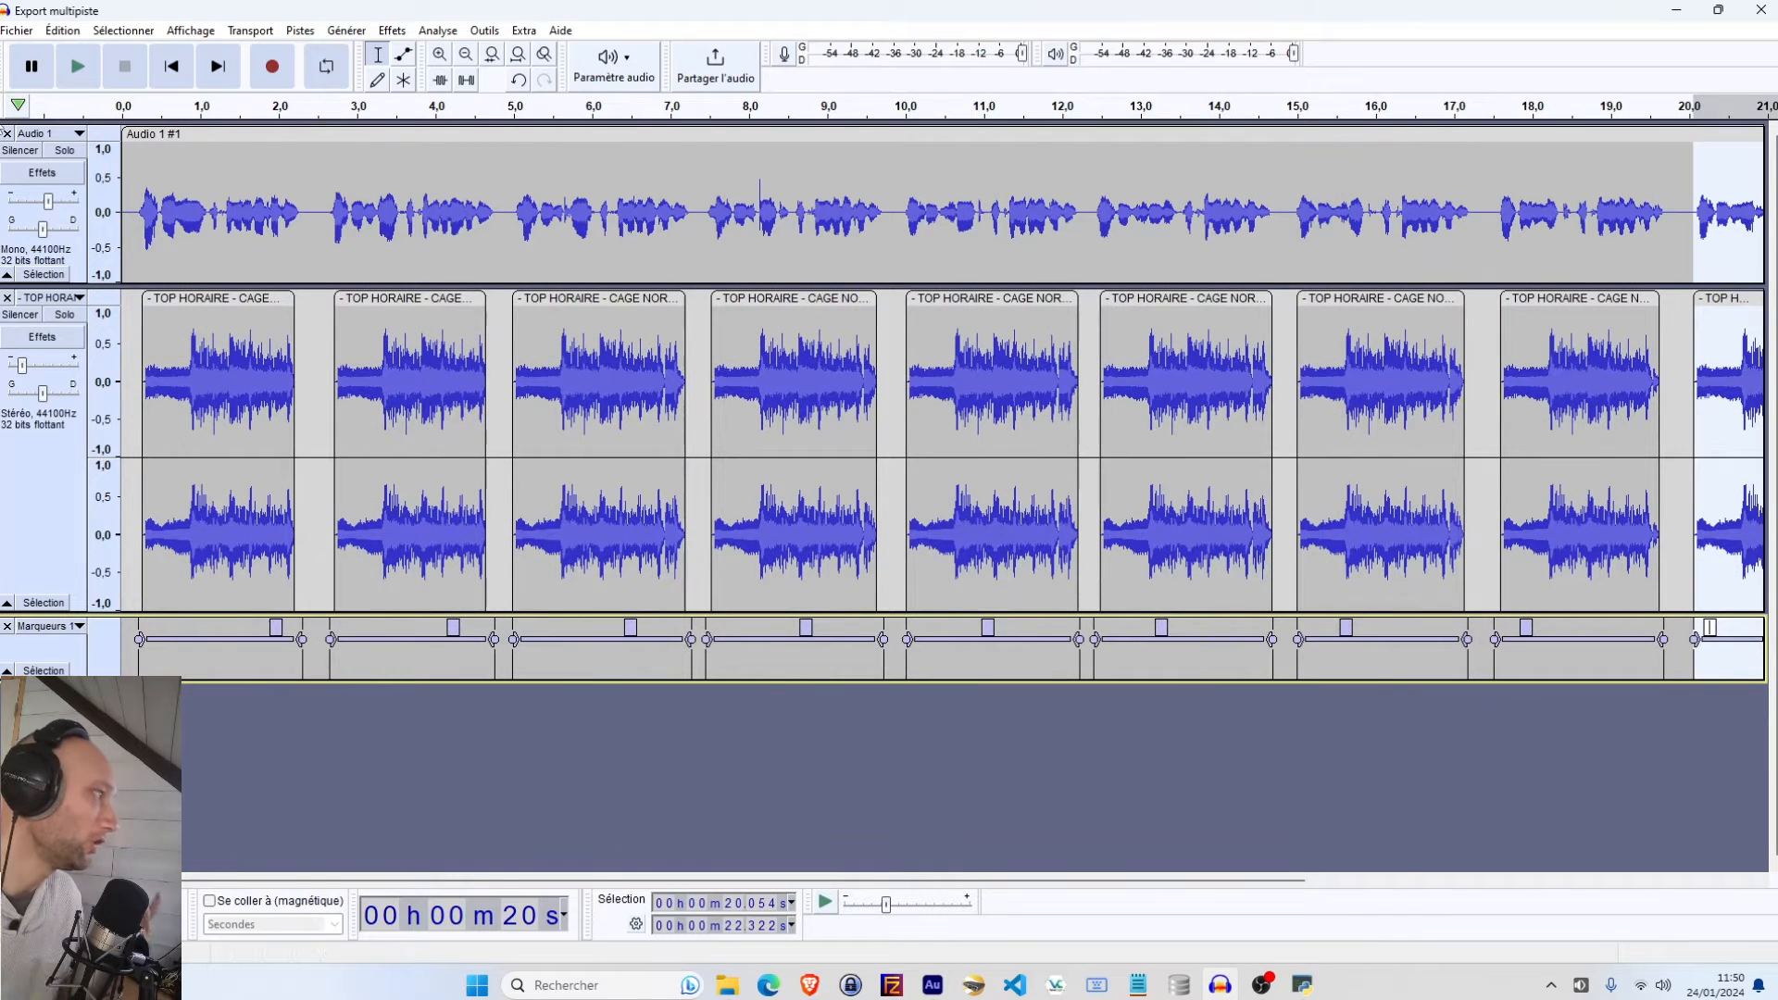
left_click(32, 65)
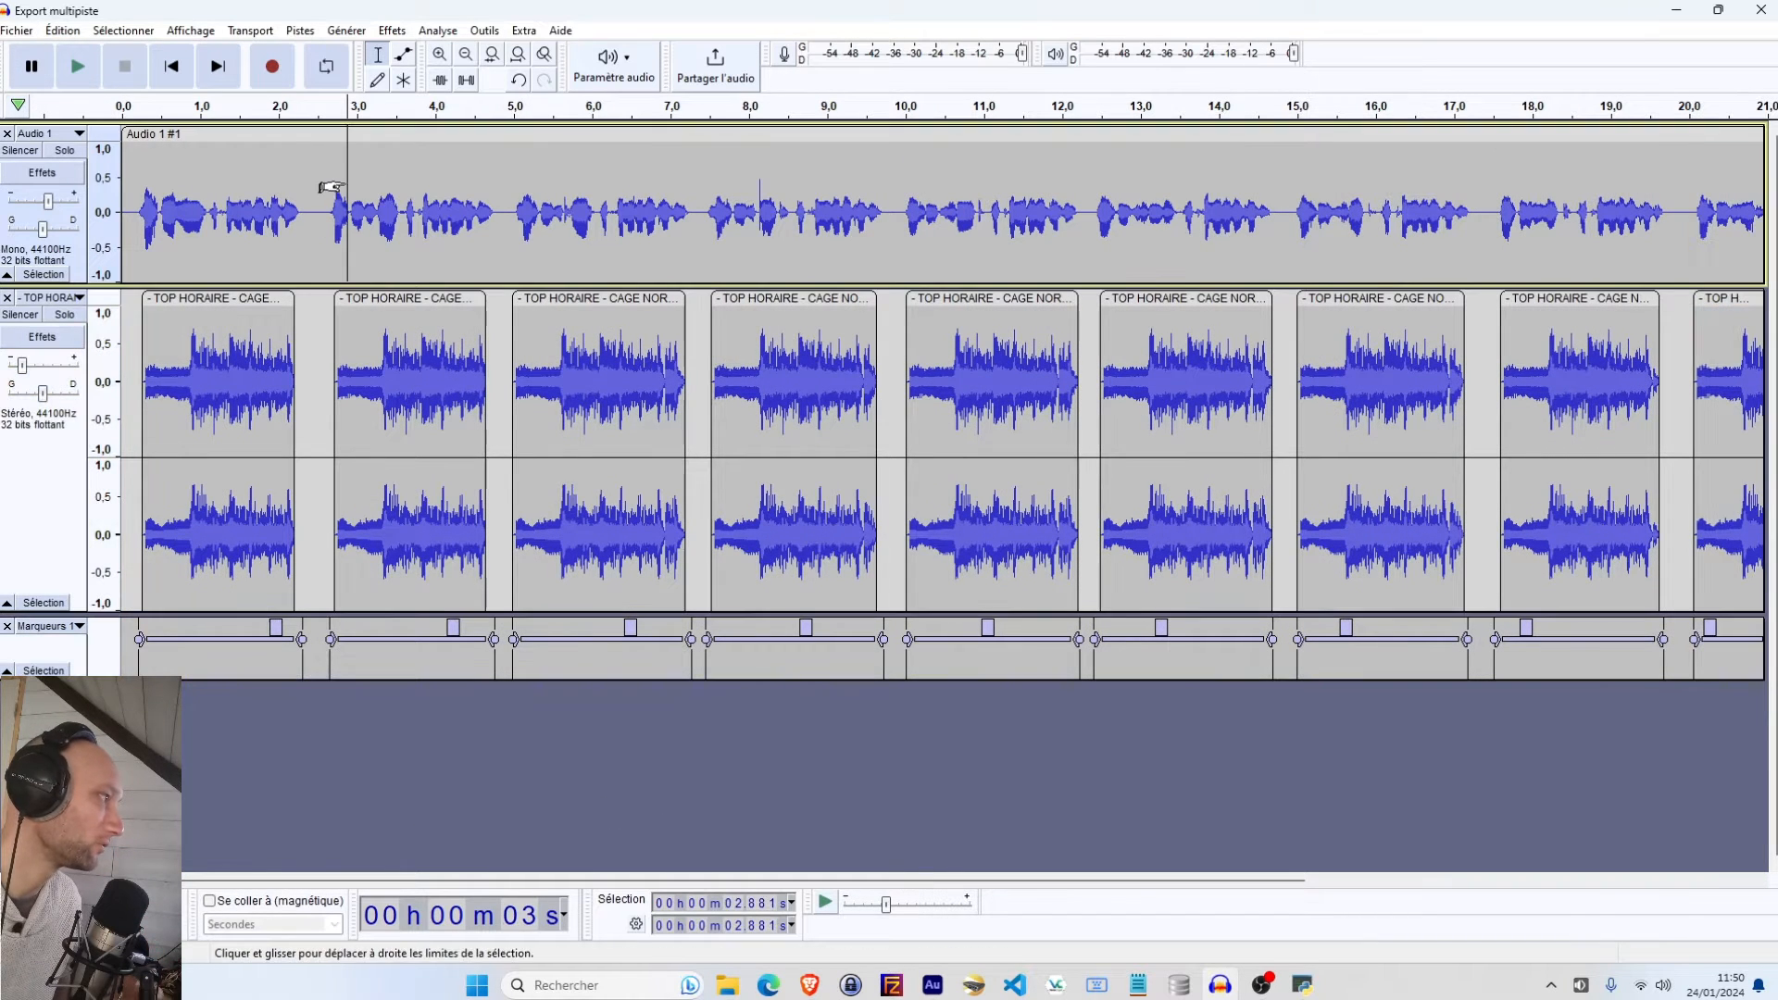
left_click(17, 30)
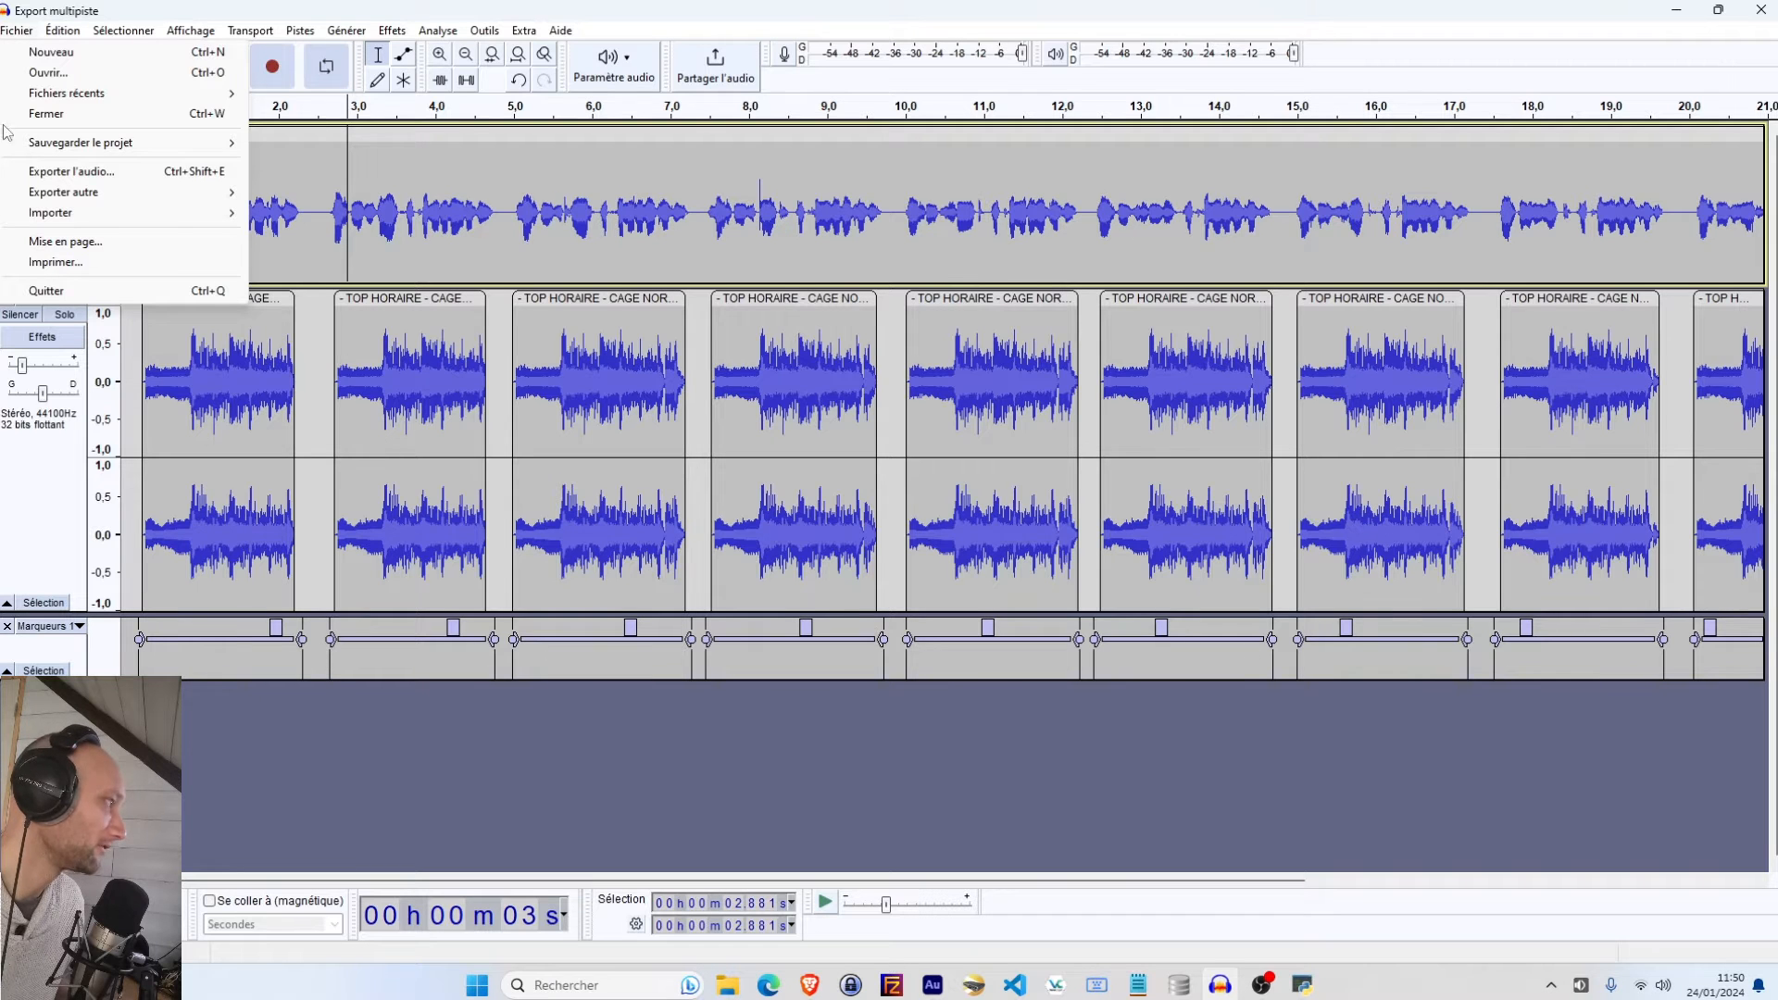
left_click(51, 173)
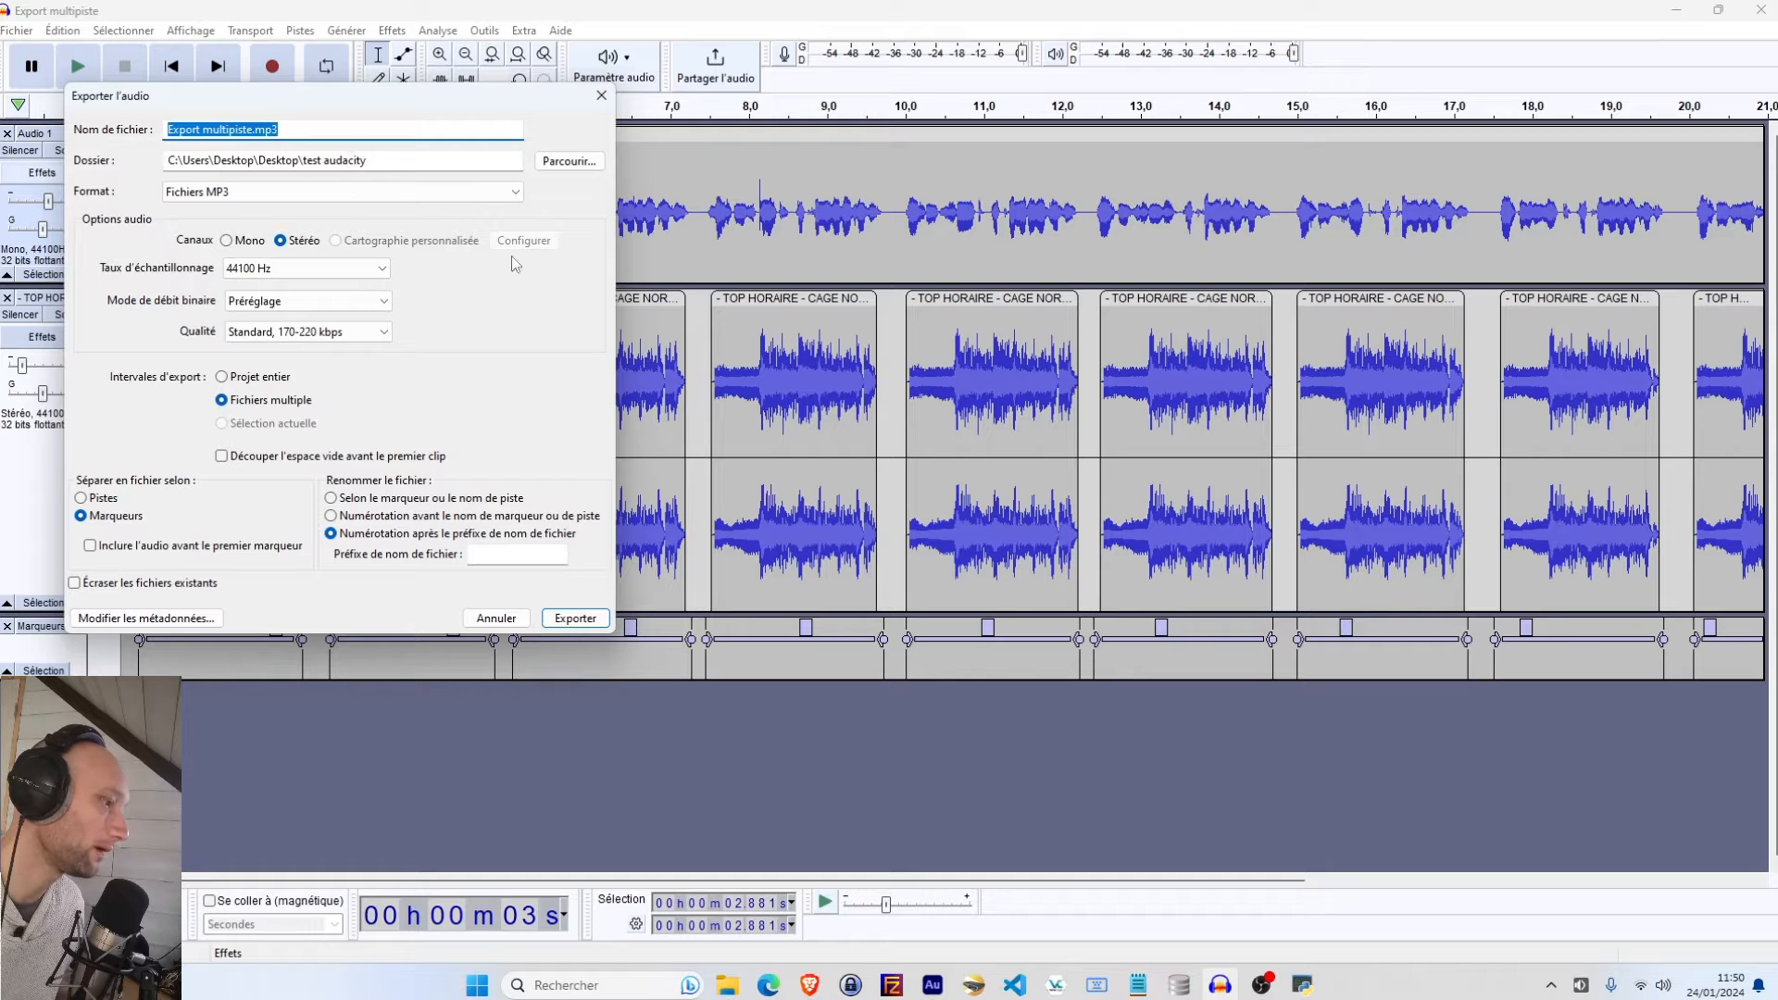
Switch to File Explorer, delete the previously exported MP3 files in the test folder, and open the test audacity folder
left_click(727, 984)
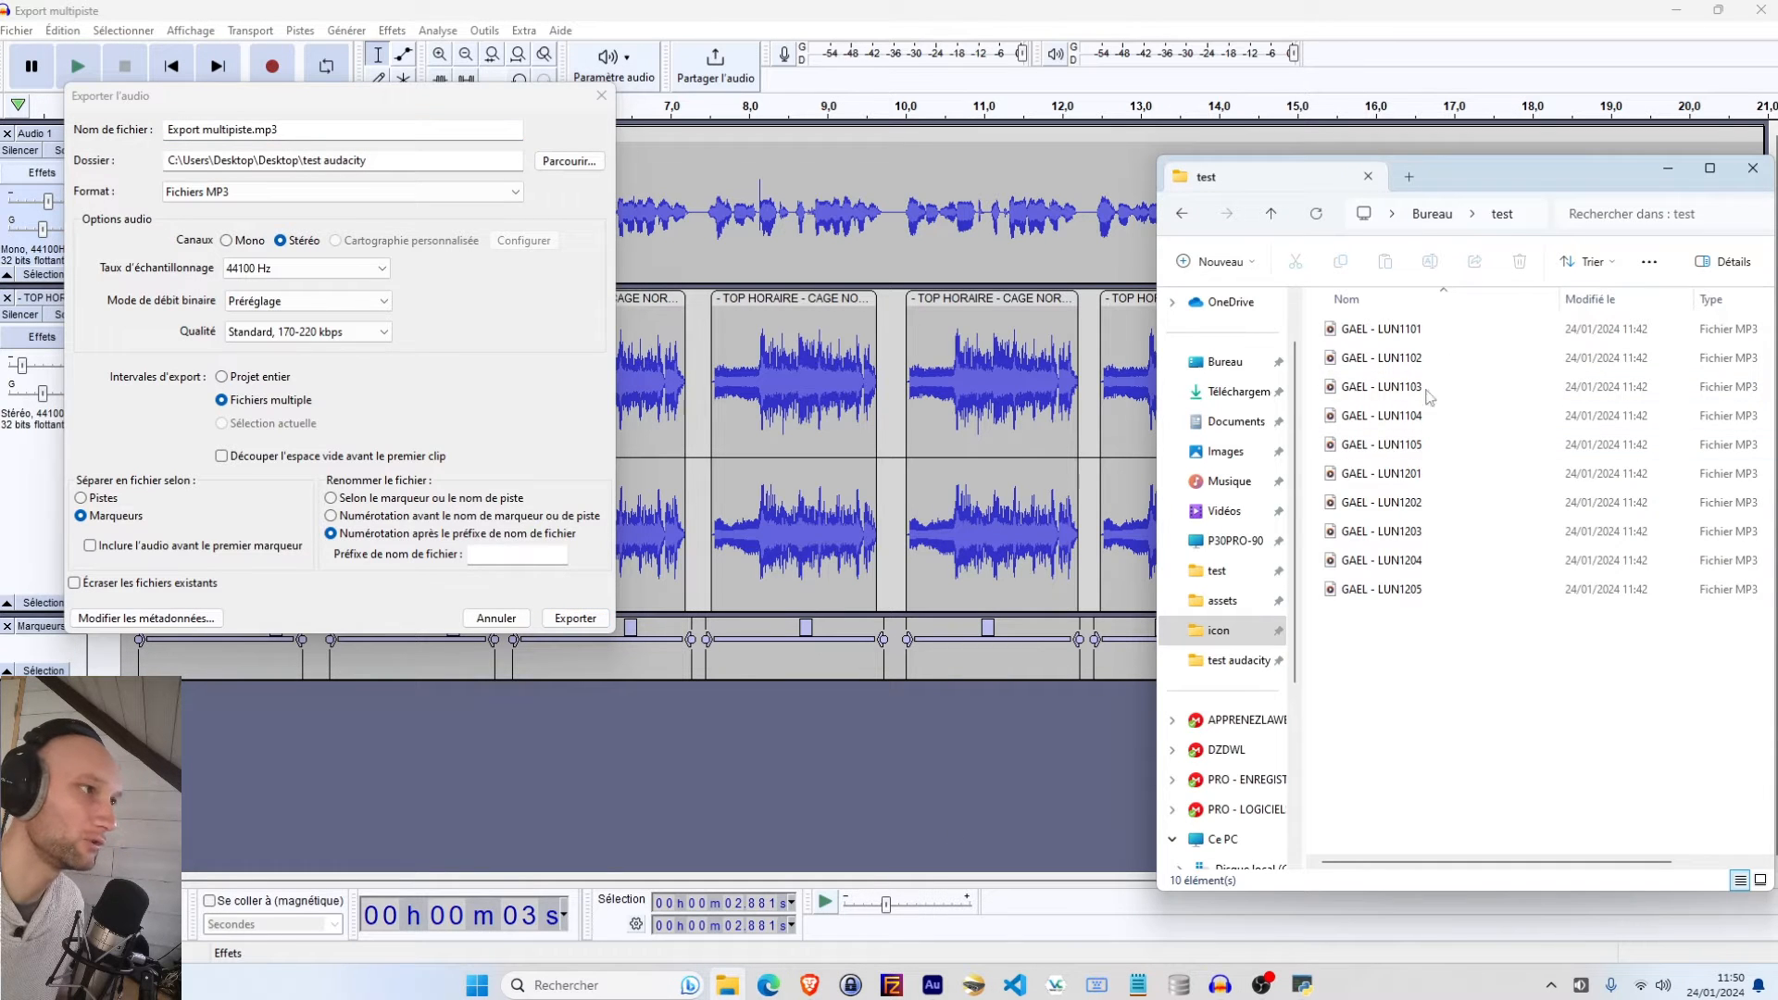
left_click_drag(1407, 676, 1403, 310)
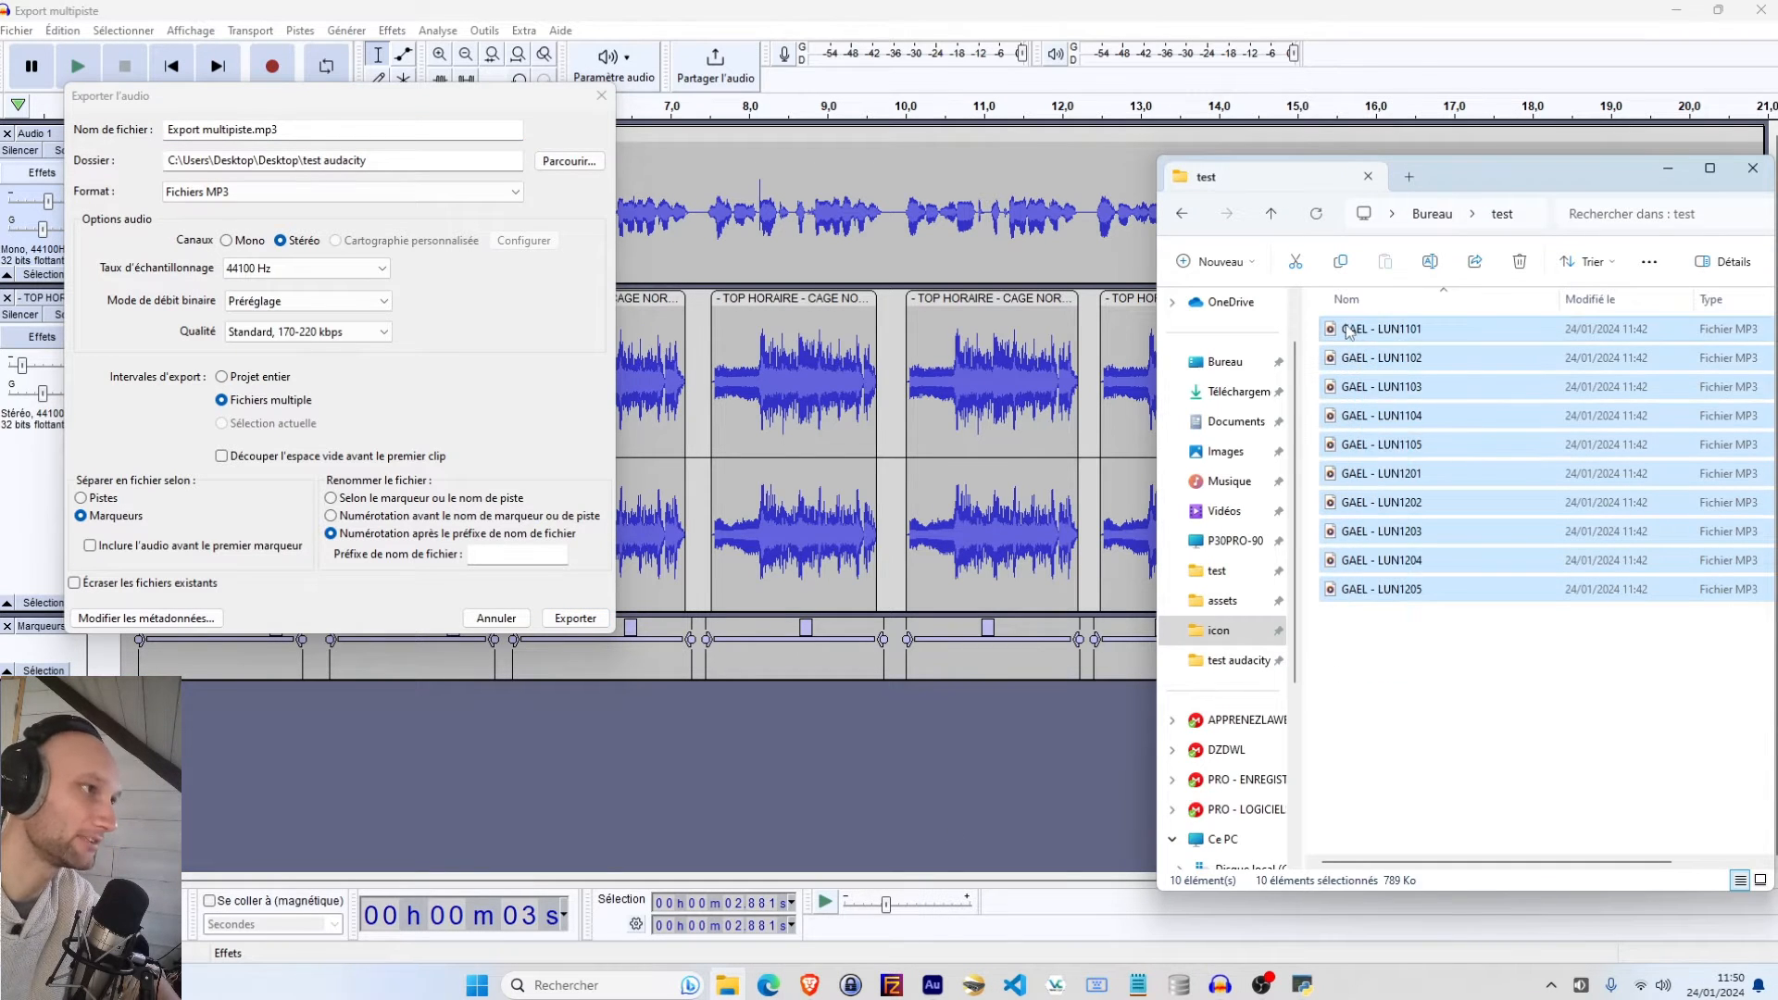
key("Delete")
left_click(1416, 214)
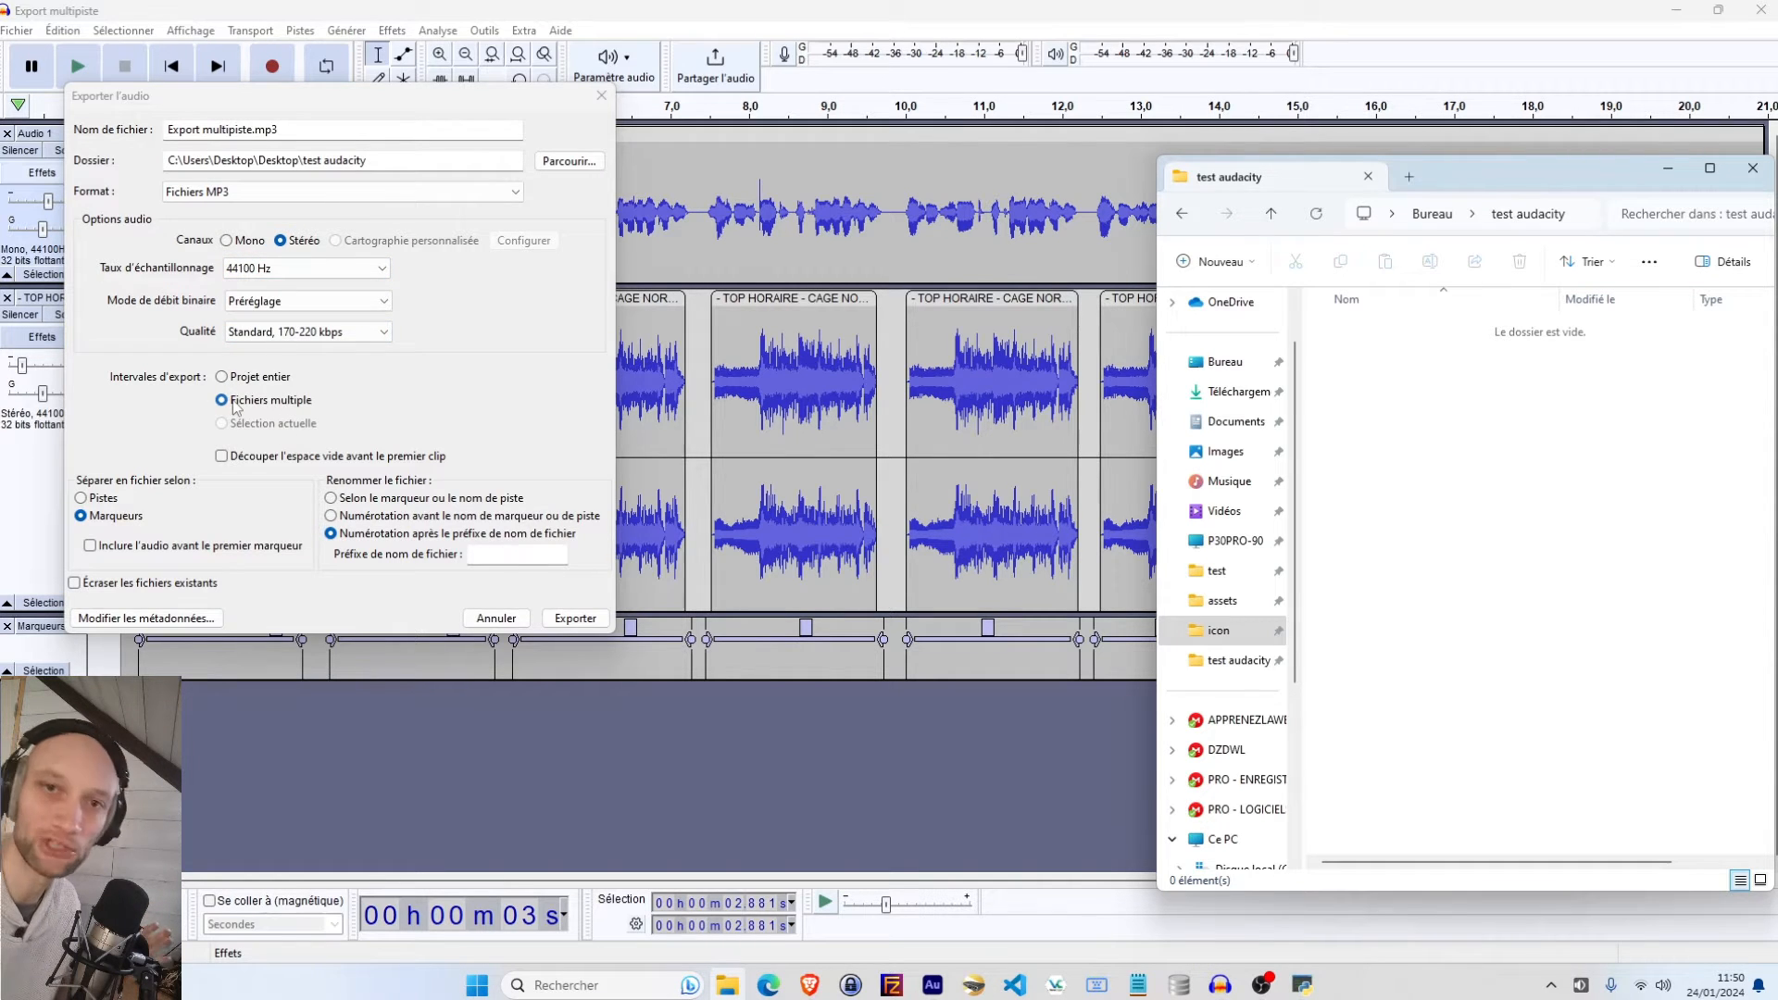
Export multiple files split by labels, numbered after the file name prefix Voice, and close the list of exported files
left_click(81, 499)
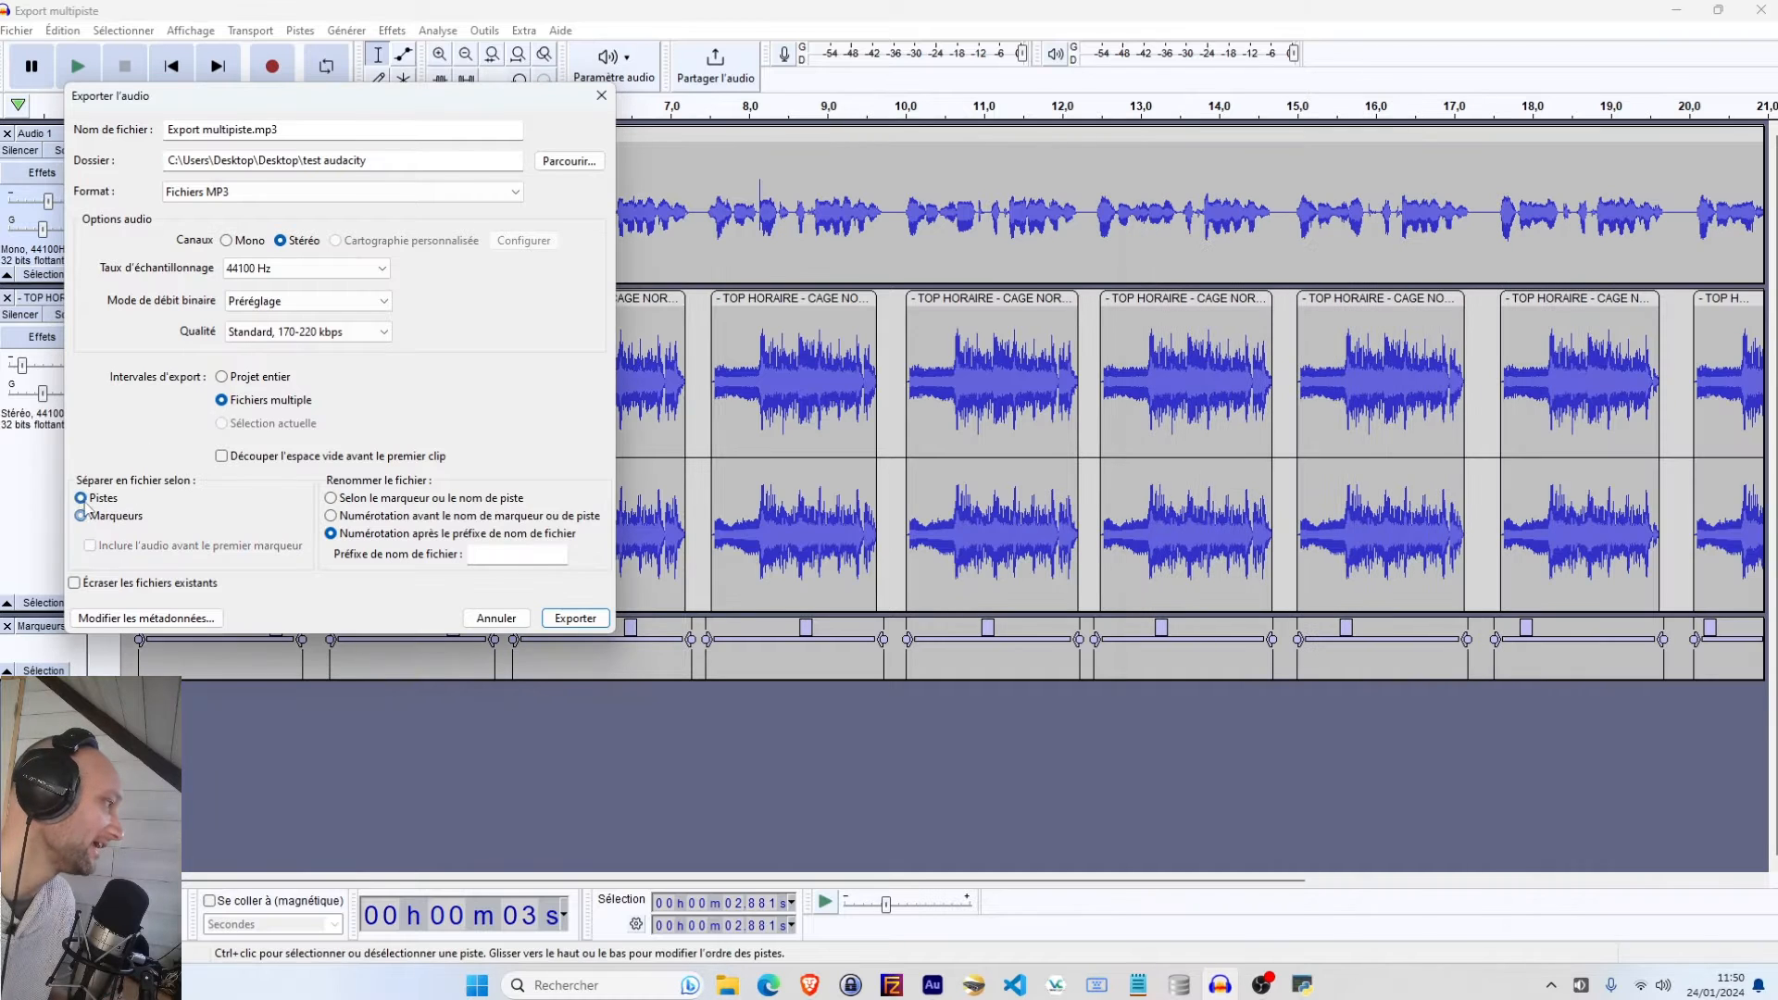
left_click(88, 516)
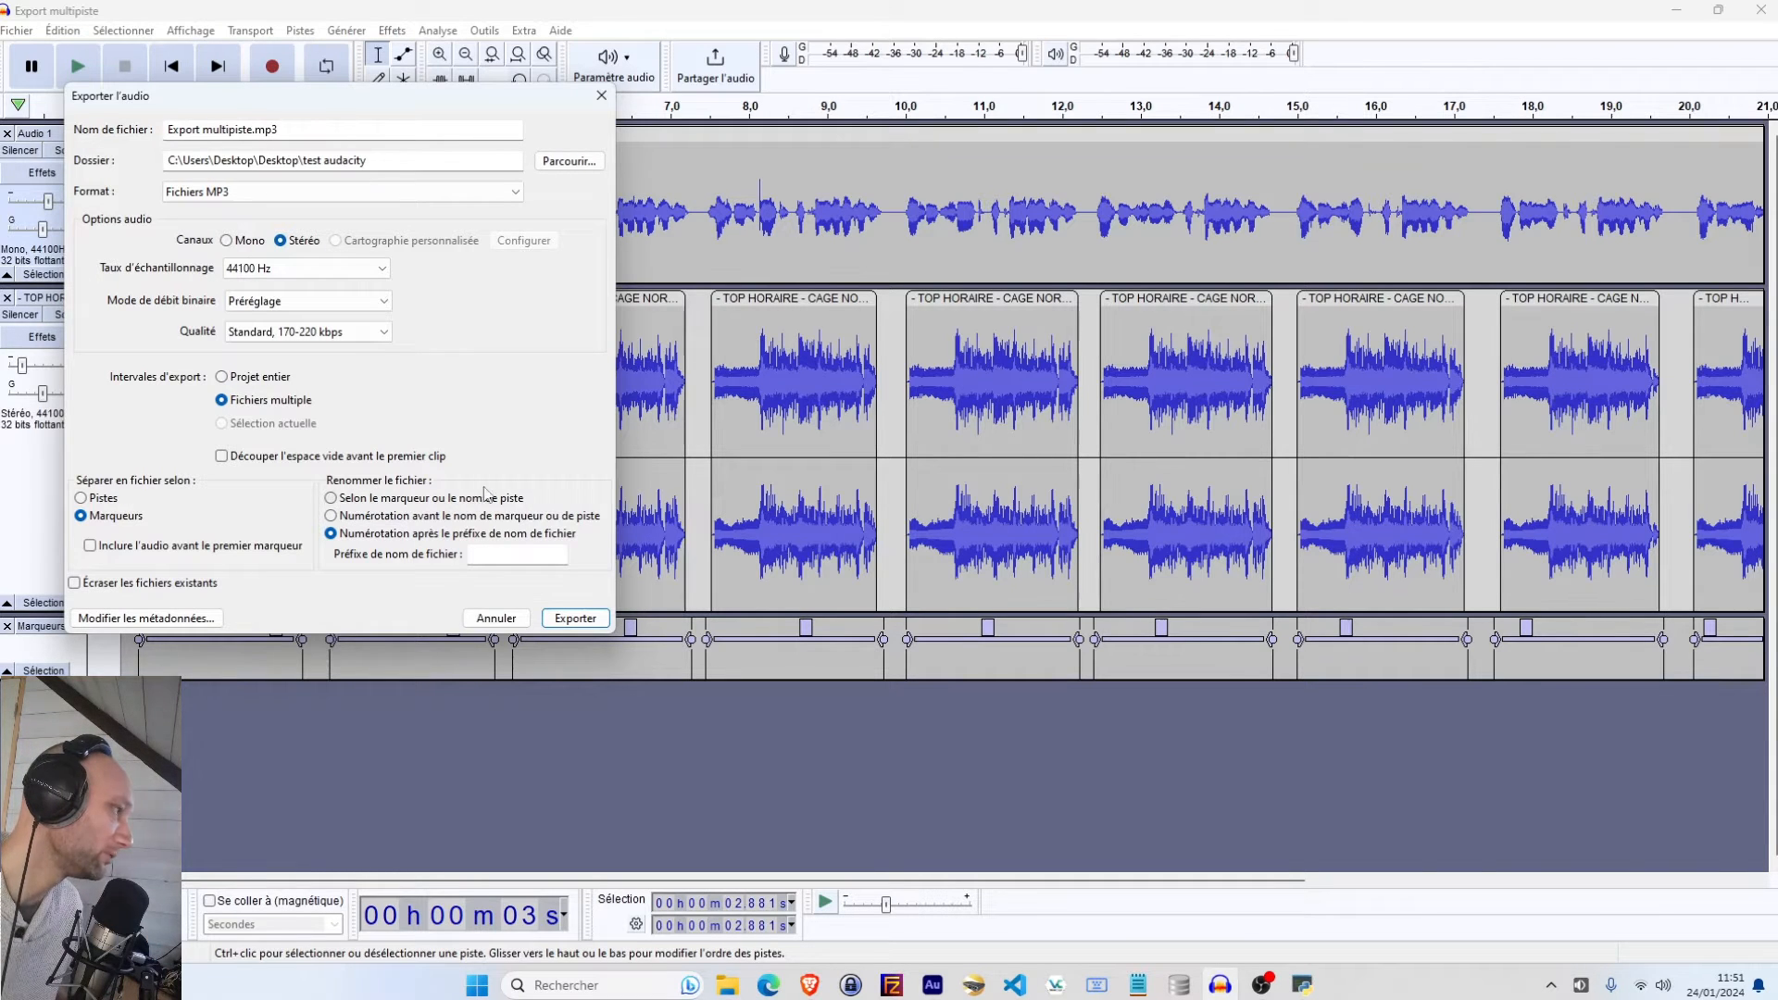
left_click(513, 553)
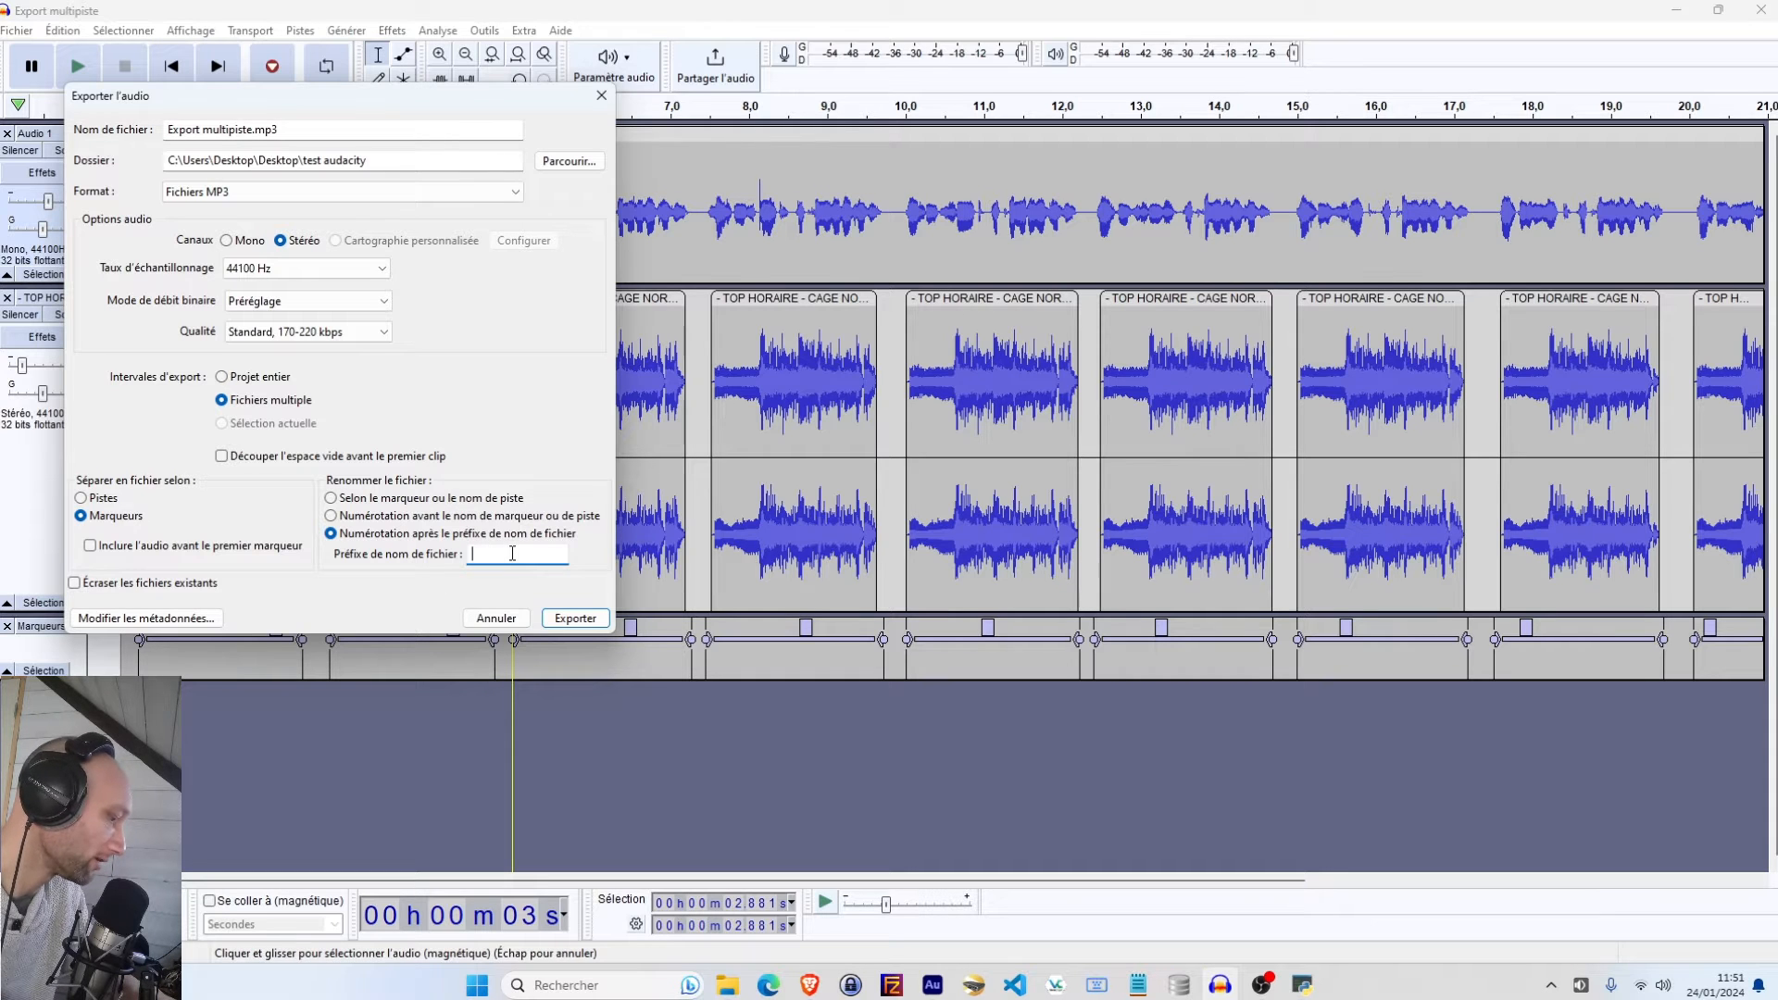
type("Voic")
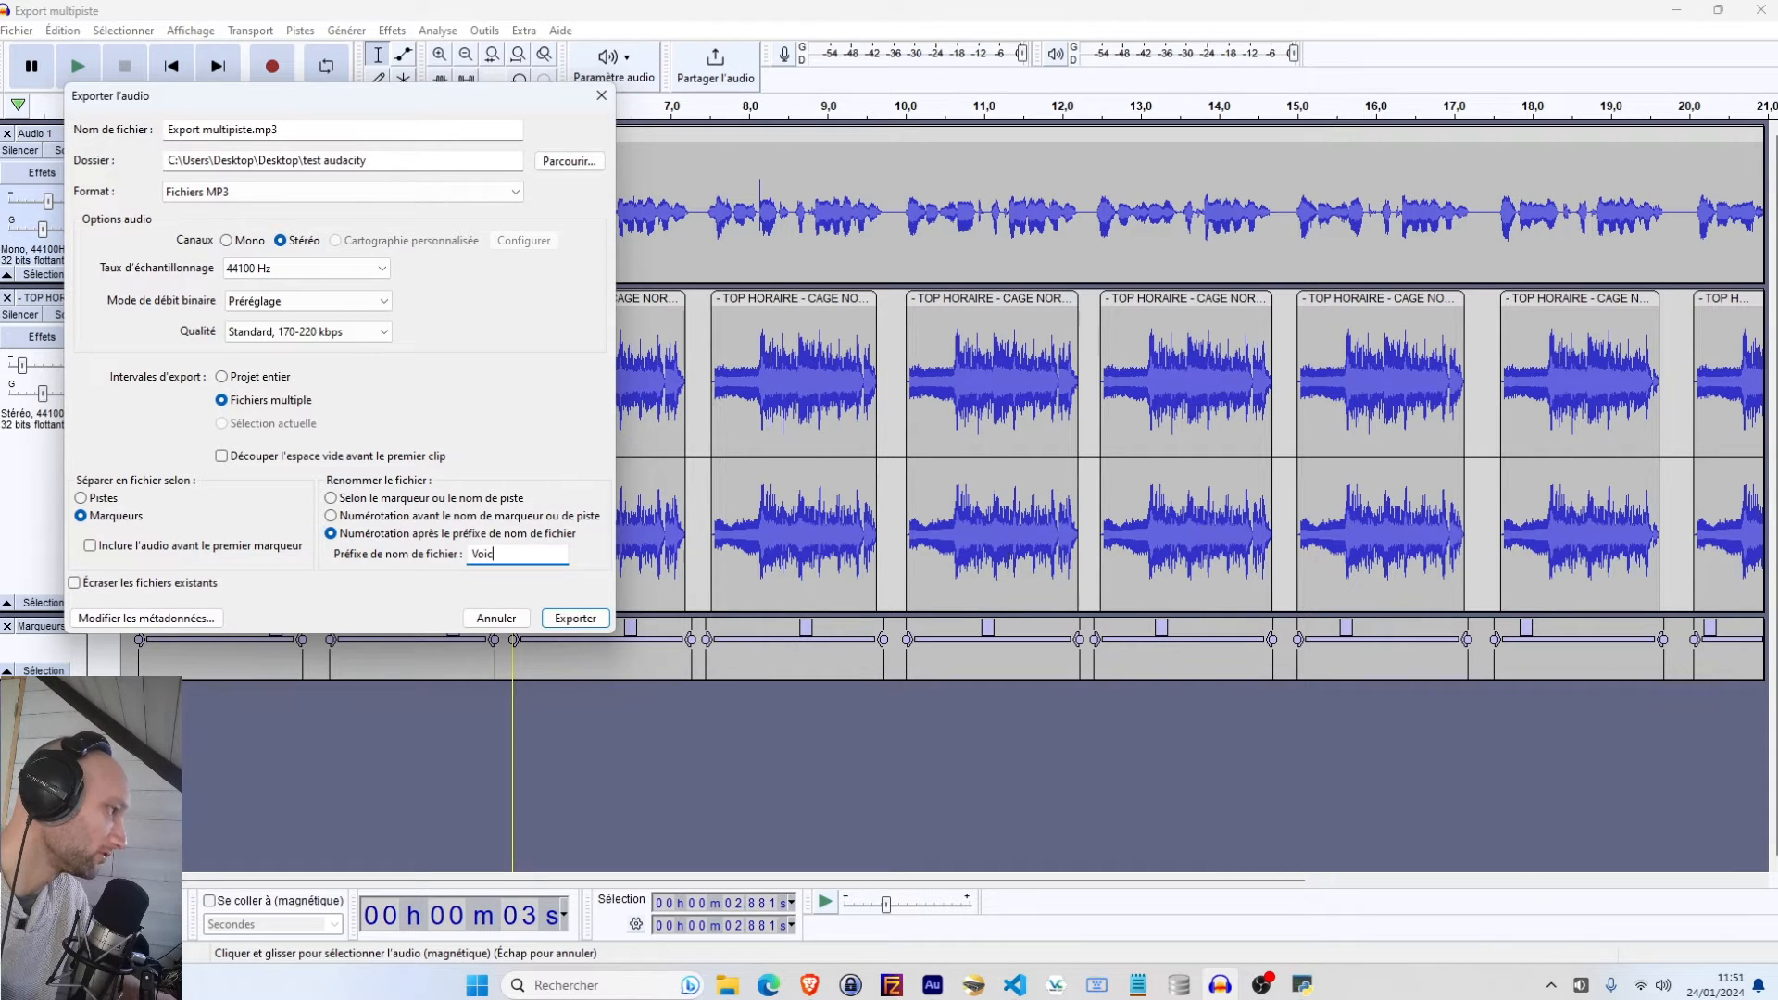
type("e -")
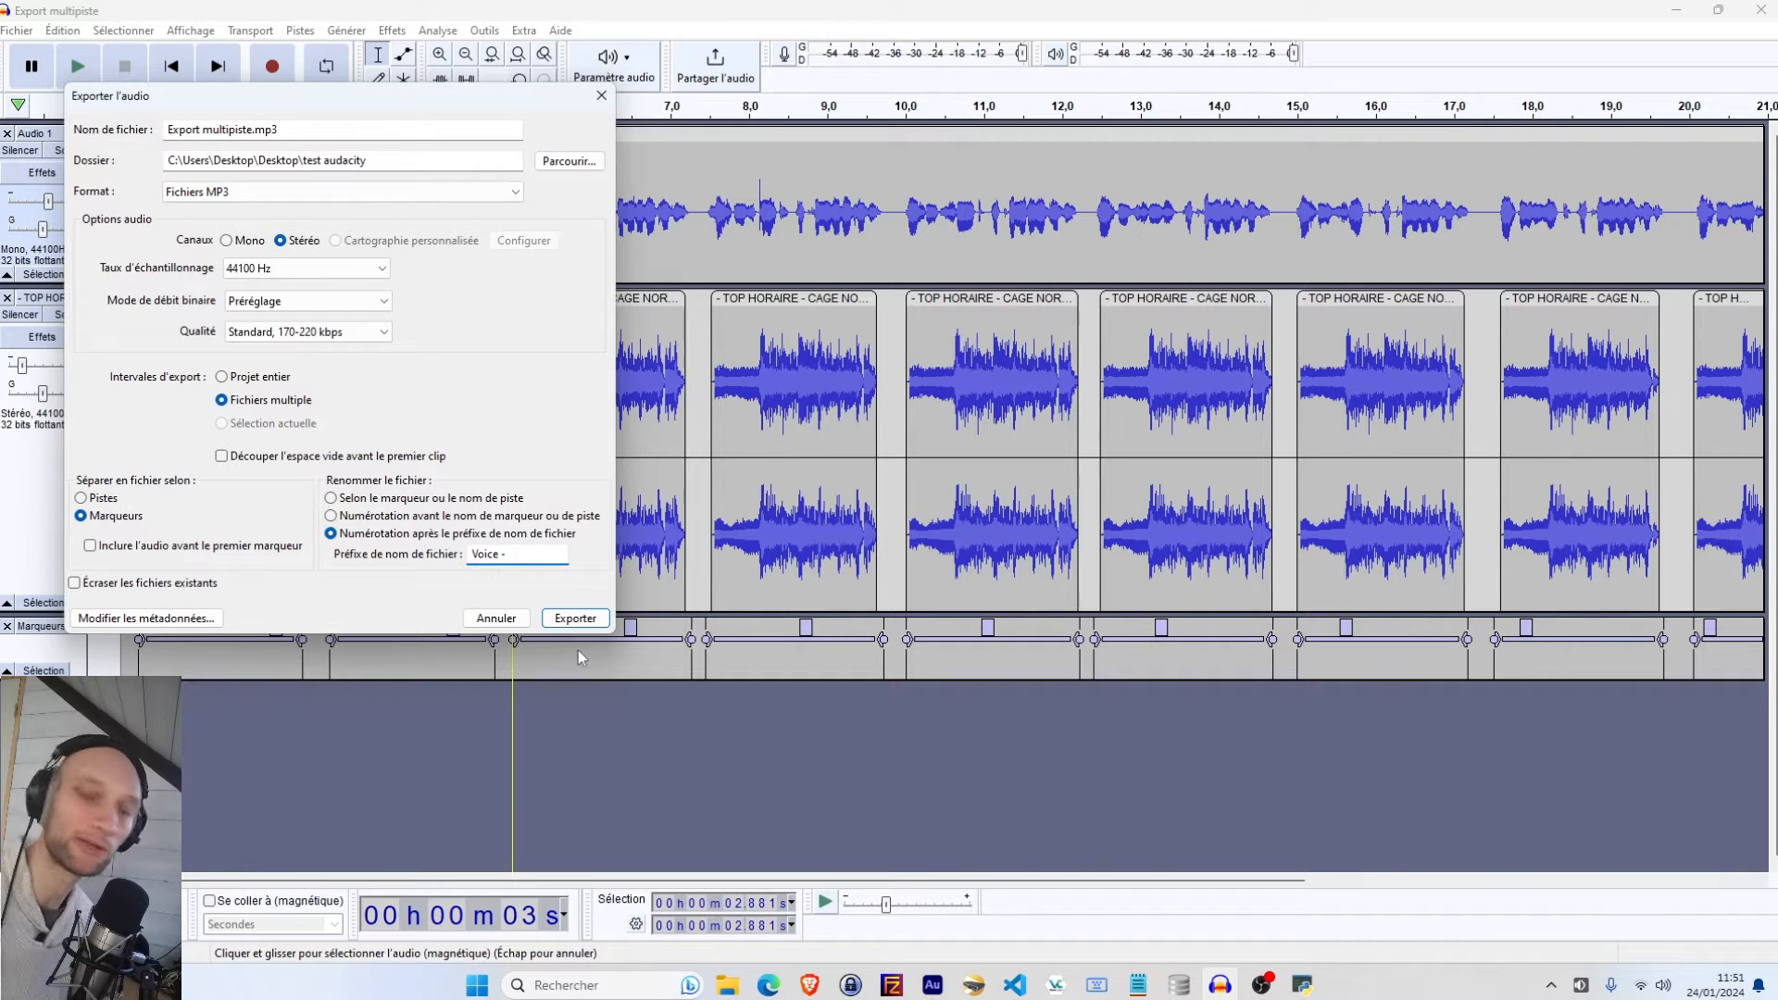
key("BackSpace")
key("BackSpace")
key("BackSpace")
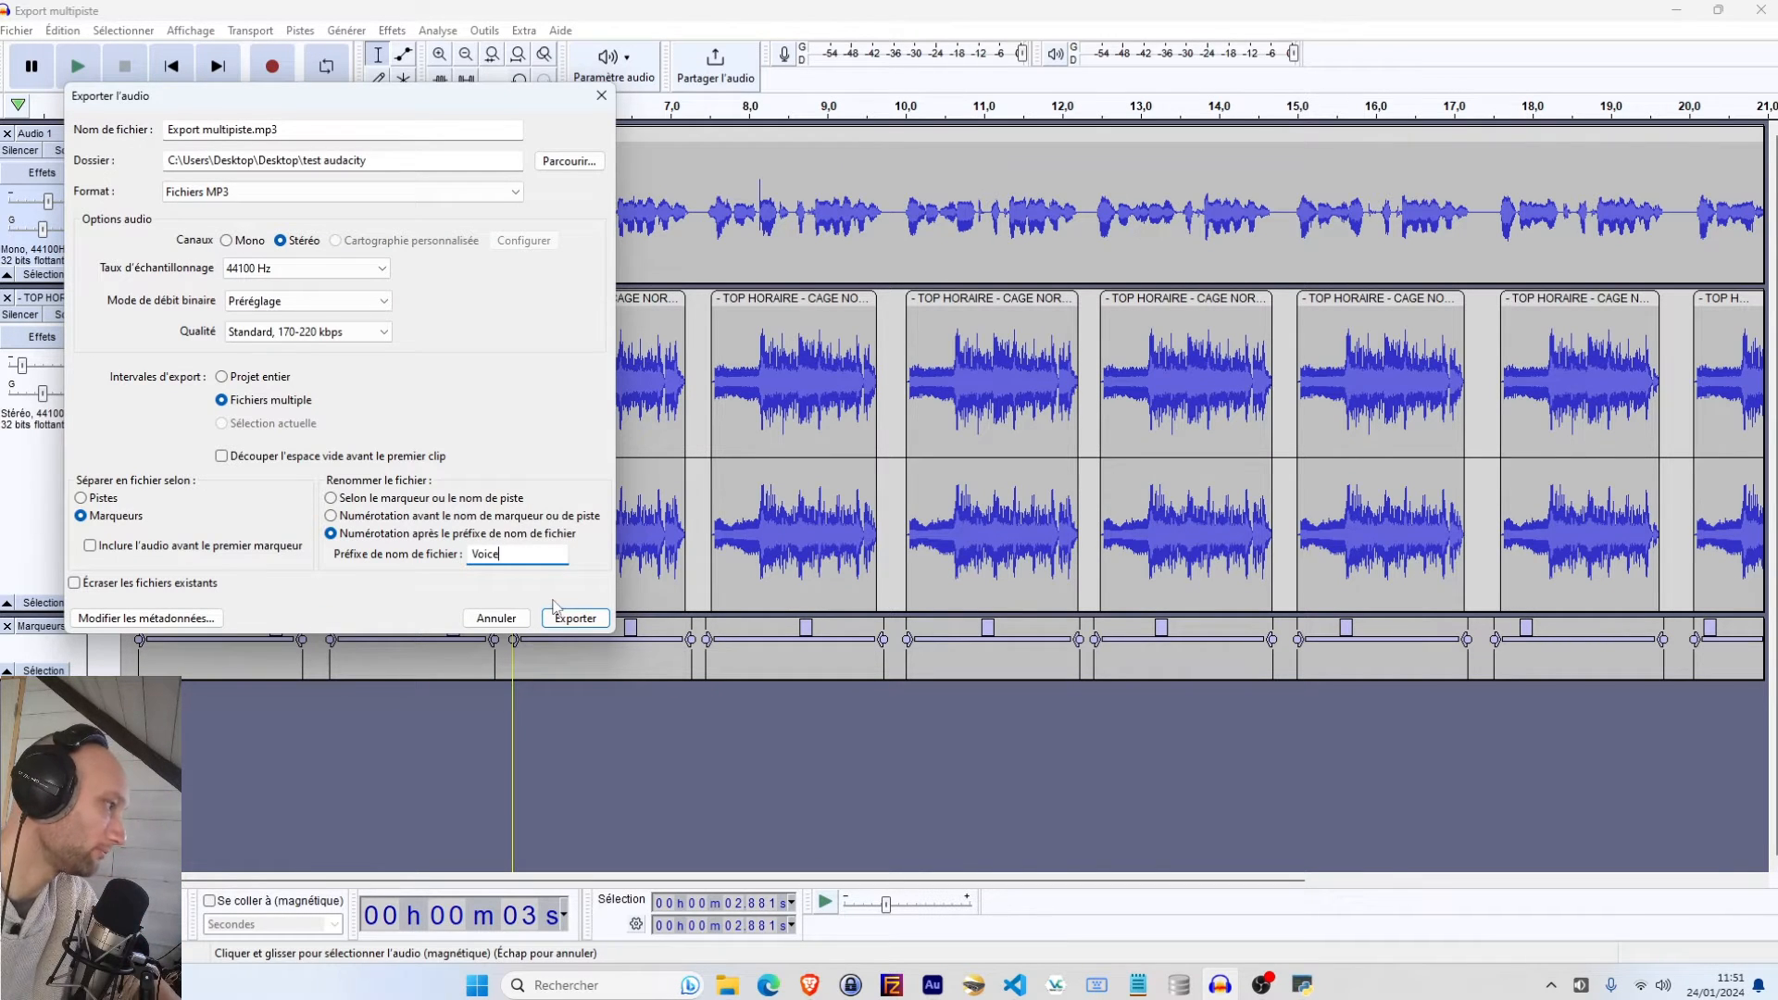
left_click(571, 623)
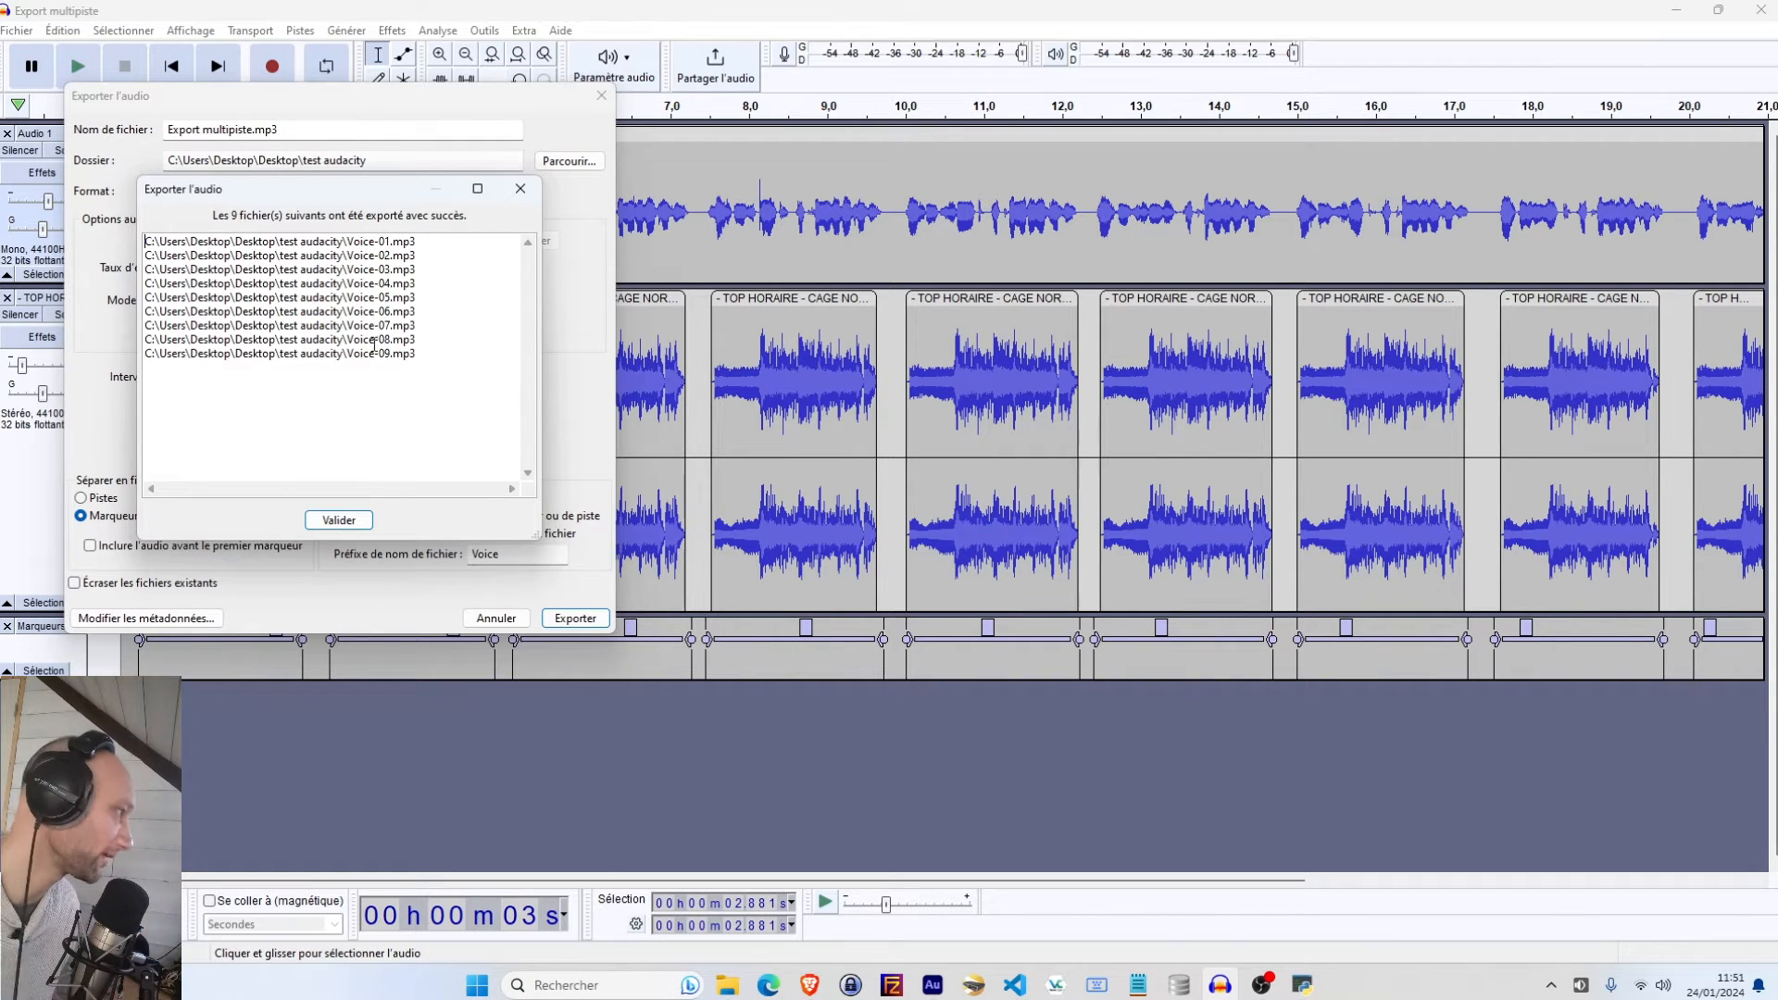
left_click(339, 520)
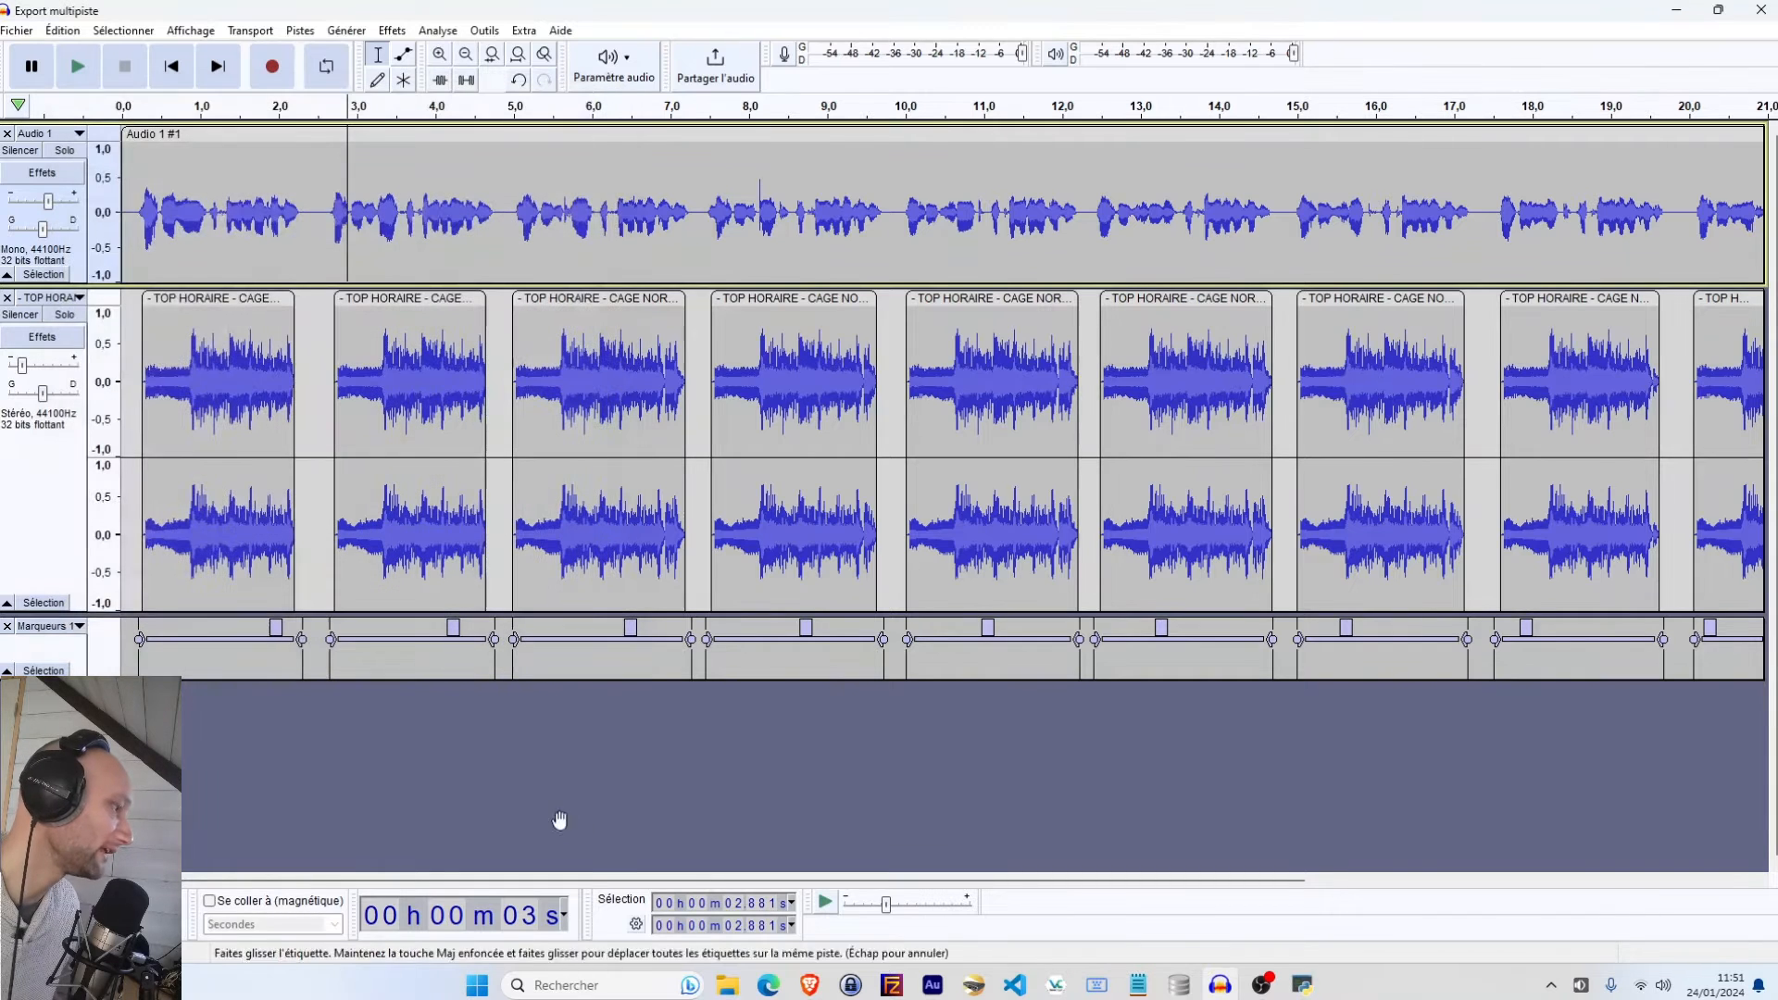
Open the Rename VoiceTracks by Apprenez La Webradio tool and move its window next to the exported files
key("super+e")
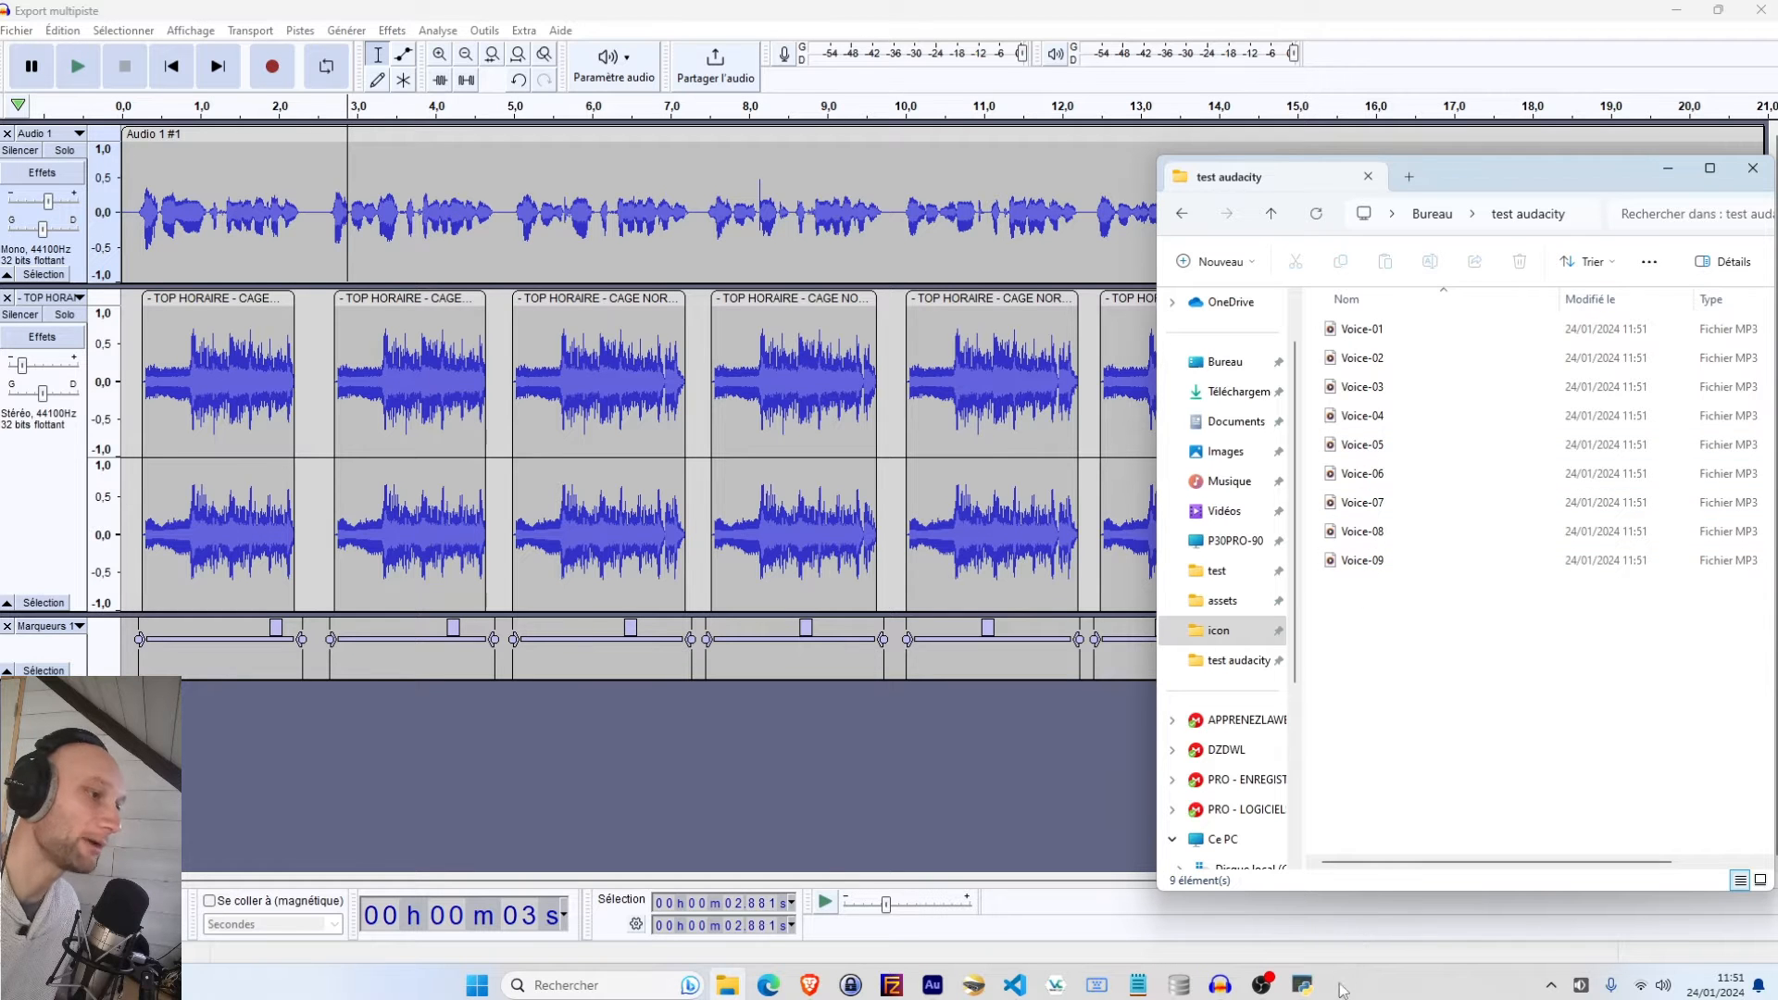
mouse_move(1305, 989)
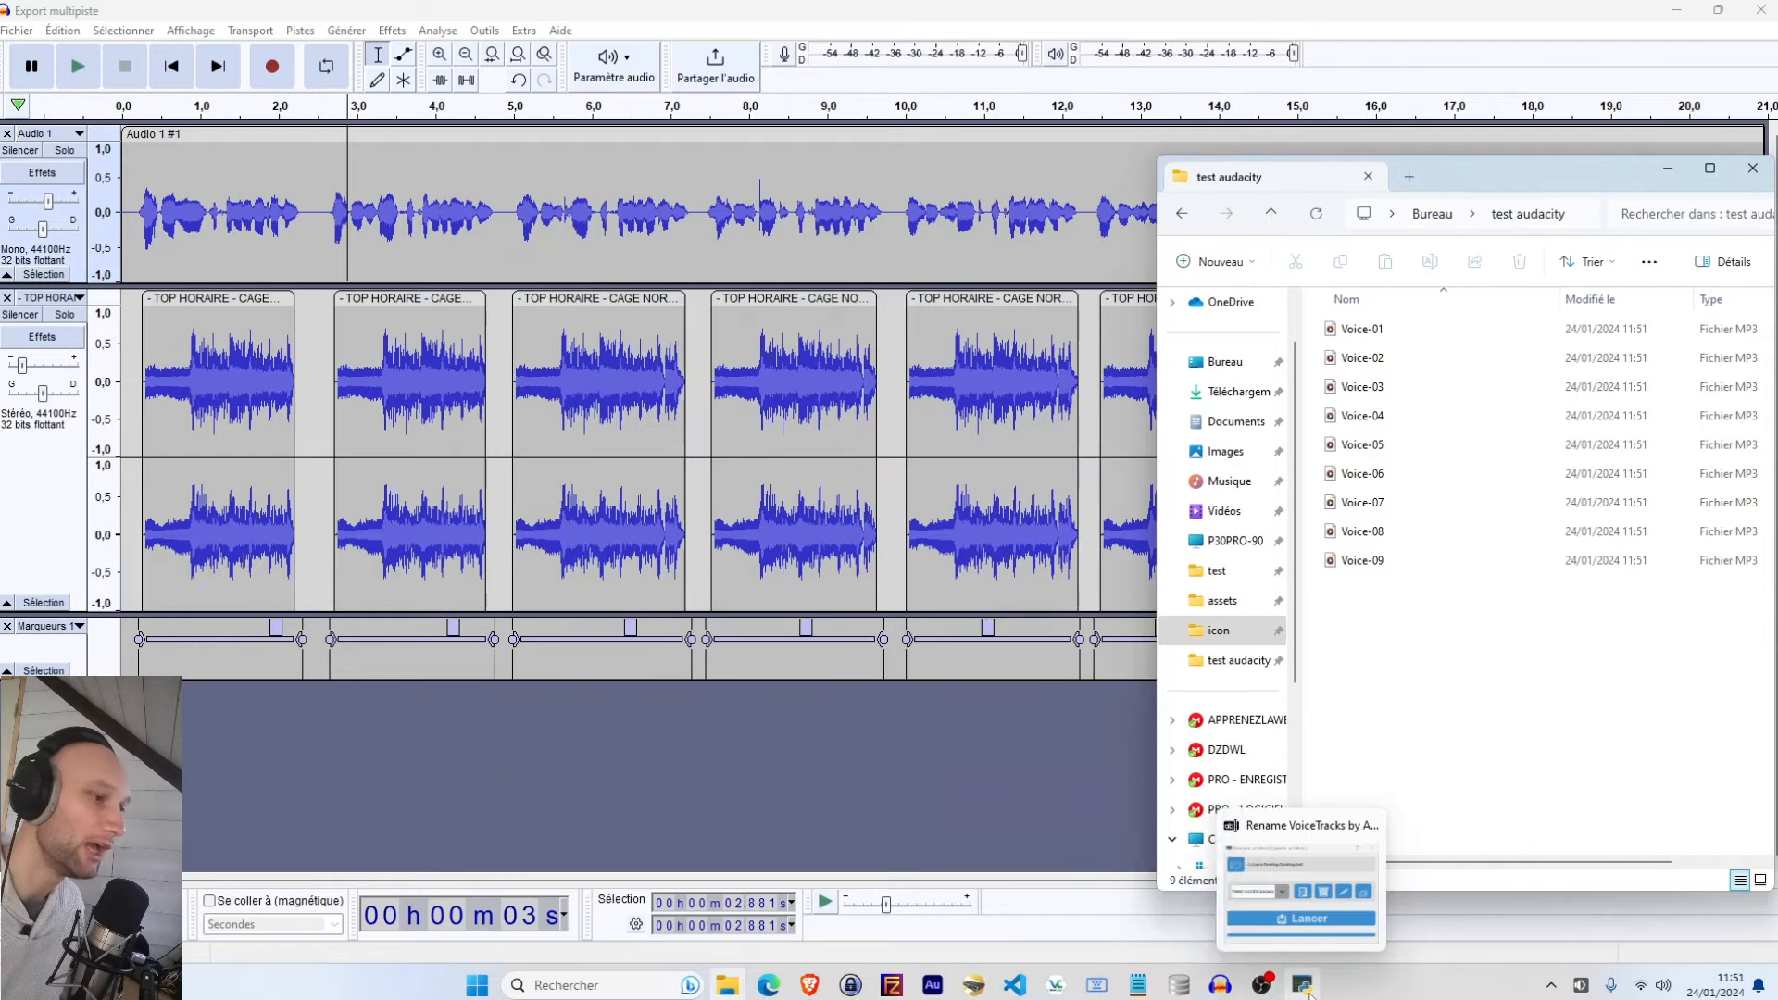
left_click(1305, 989)
left_click_drag(639, 262, 602, 235)
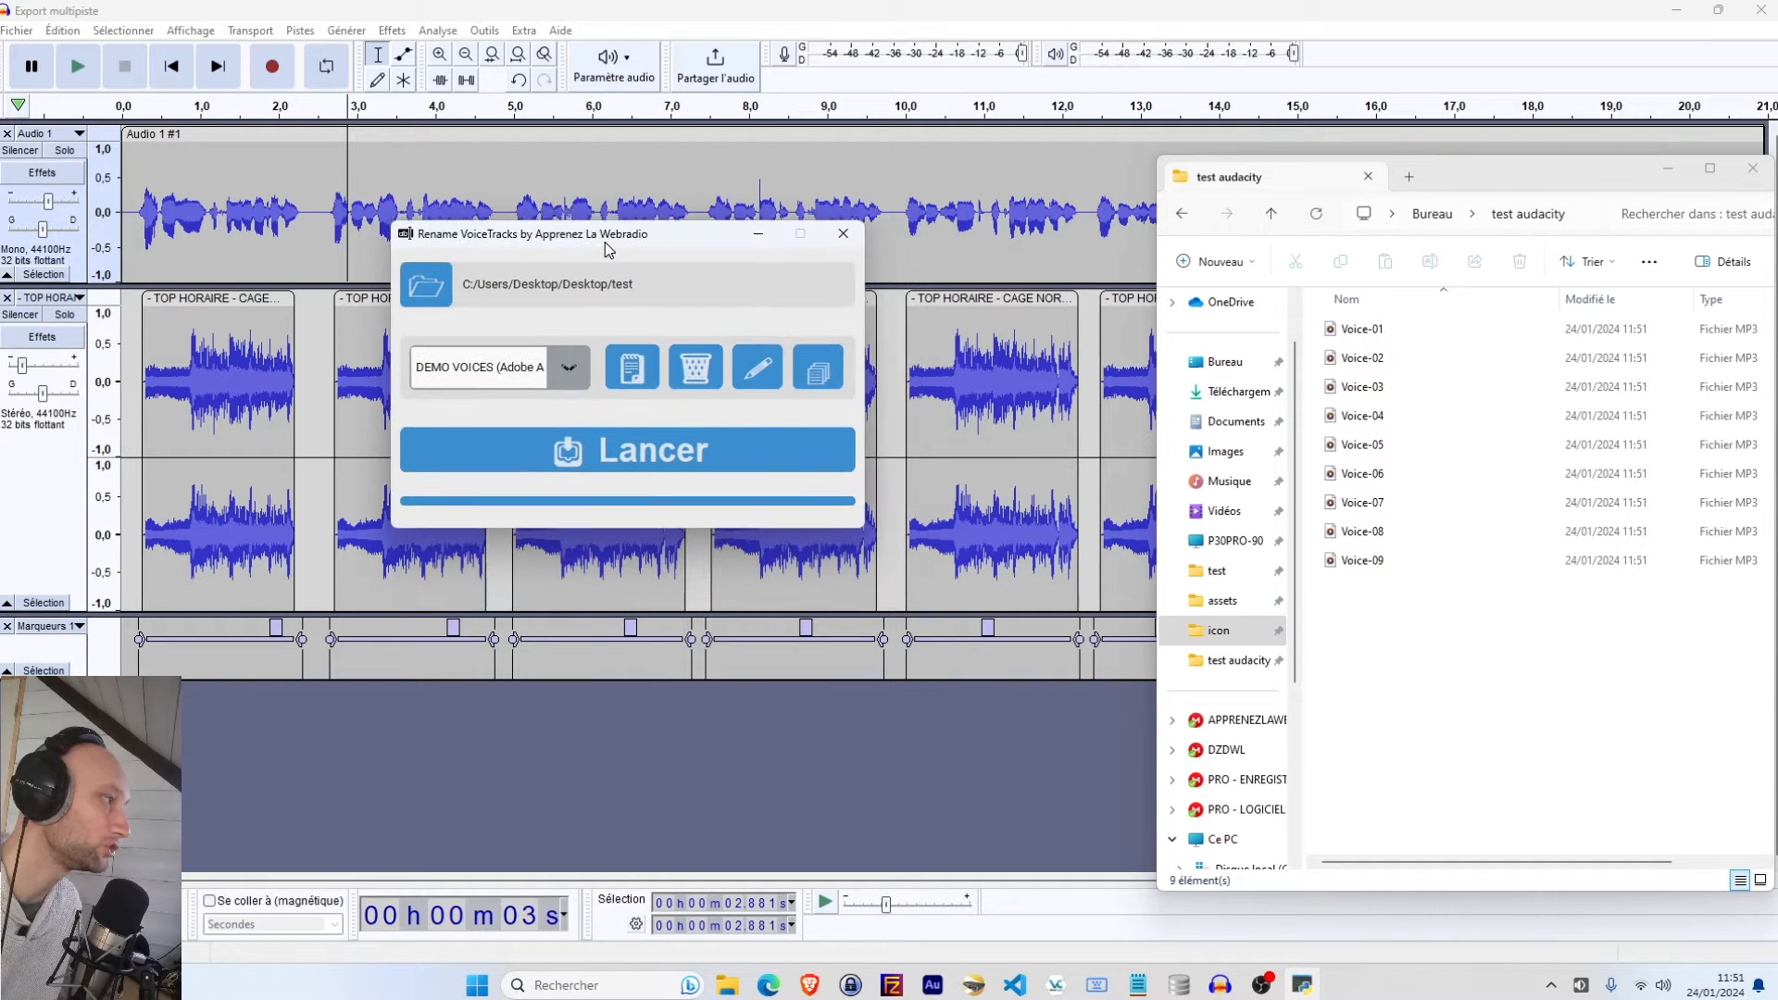
Set the tool's working folder to test audacity on the desktop
left_click(418, 292)
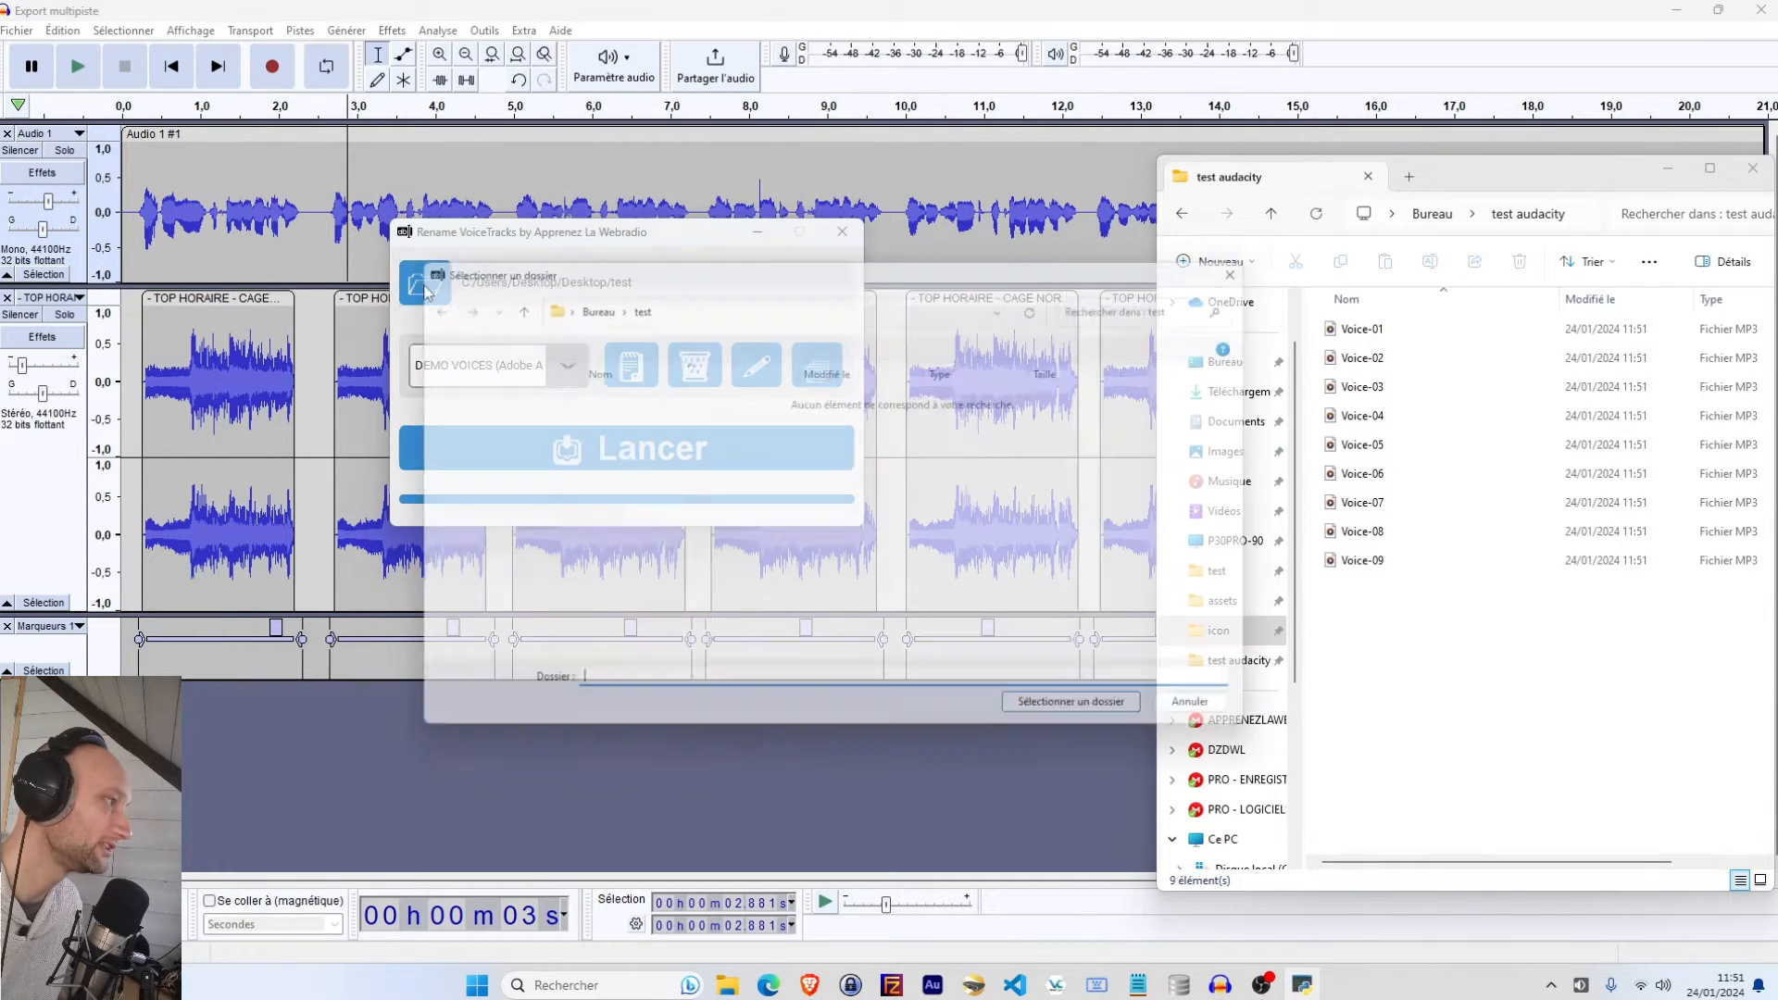
left_click(600, 306)
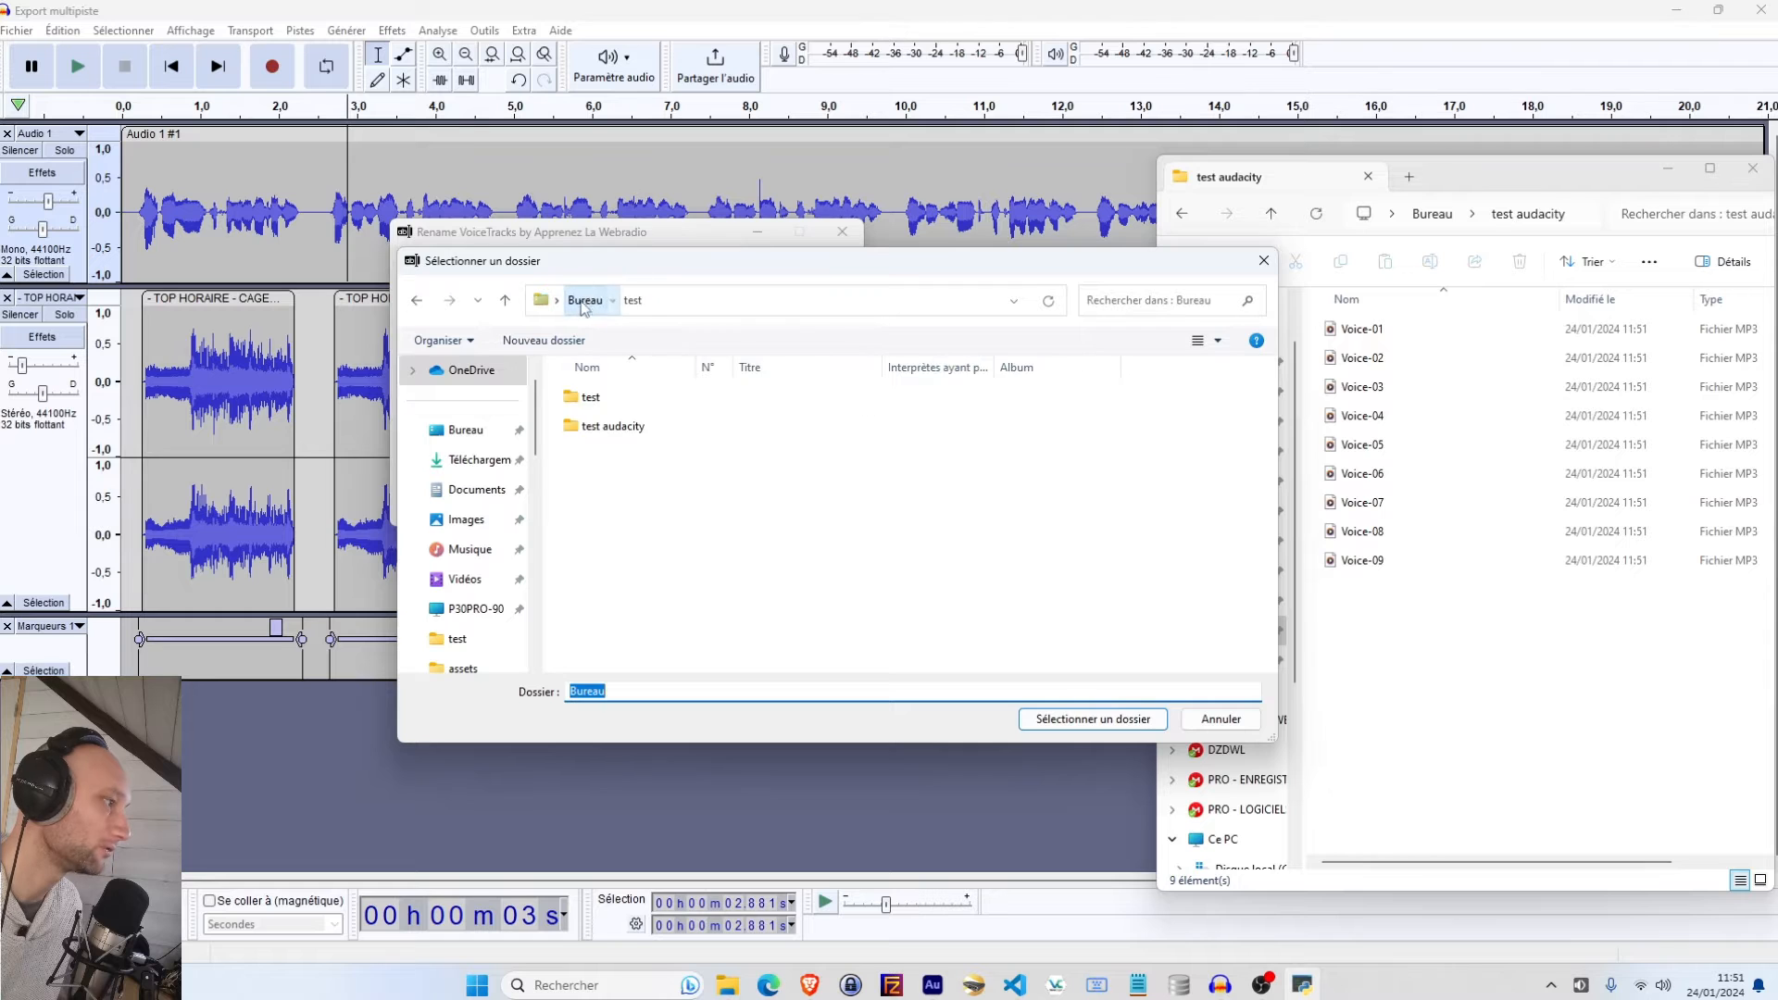
double_click(630, 428)
left_click(1093, 719)
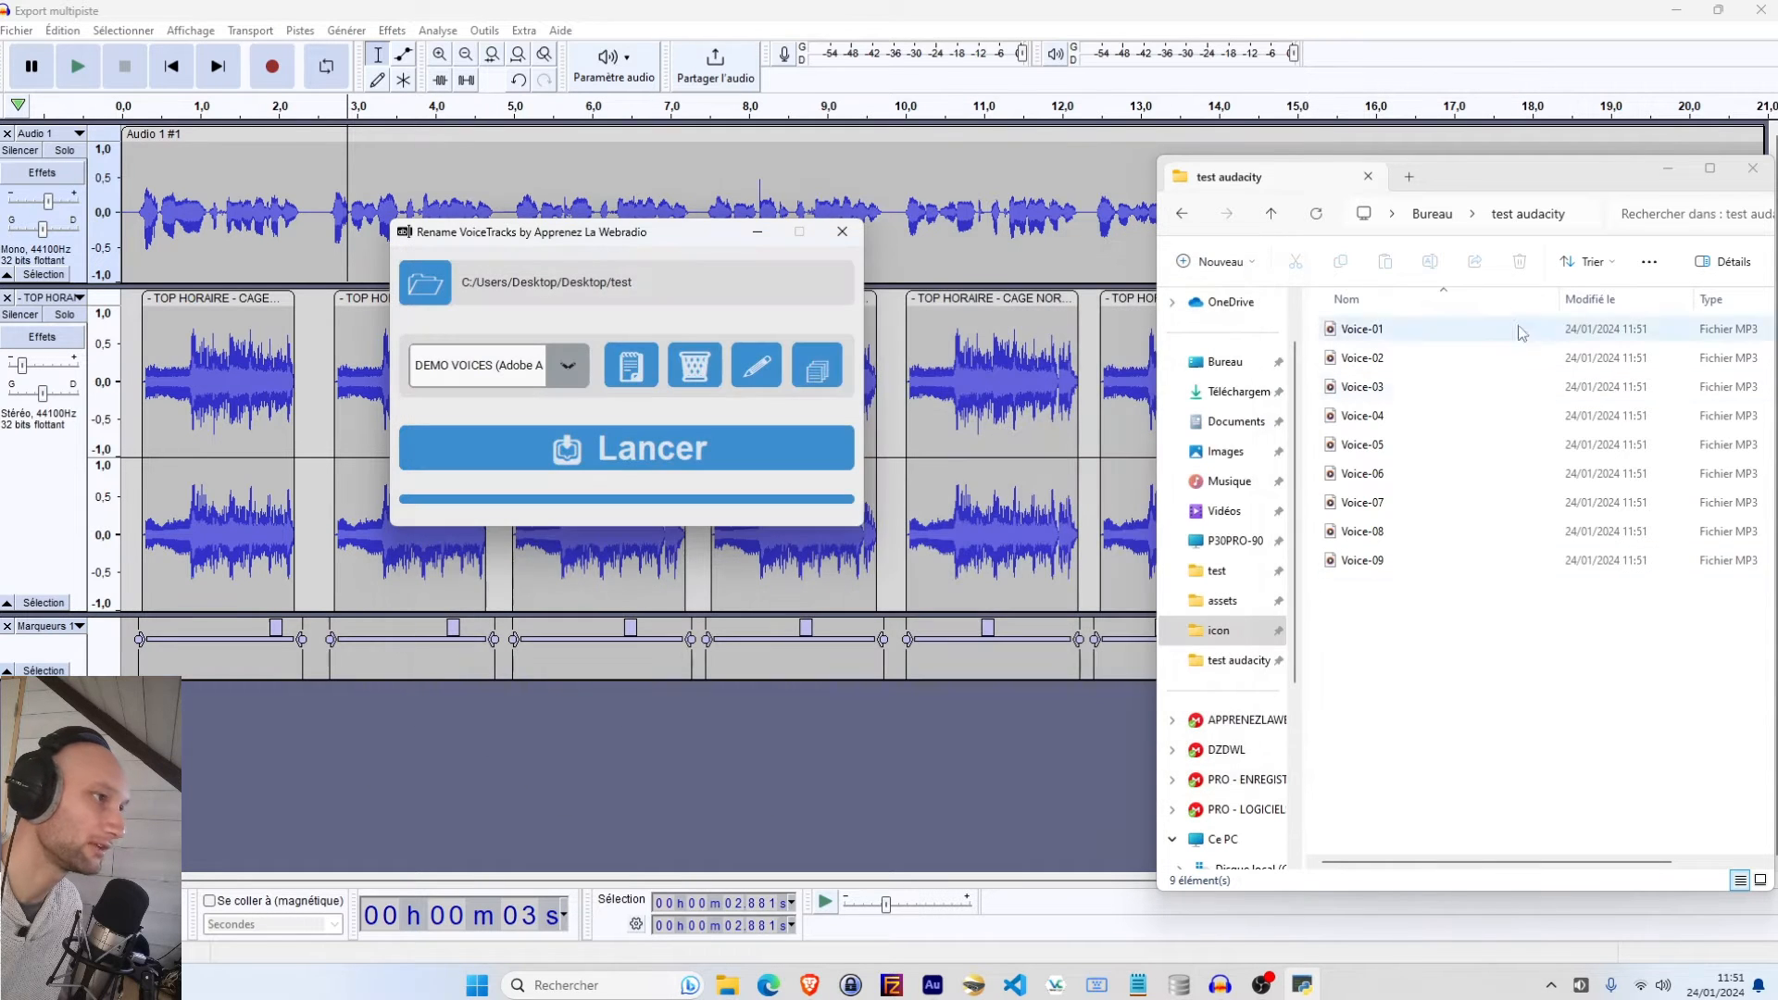
Choose the DEMO VOICES (Audacity) configuration and open its settings before closing them
left_click(568, 366)
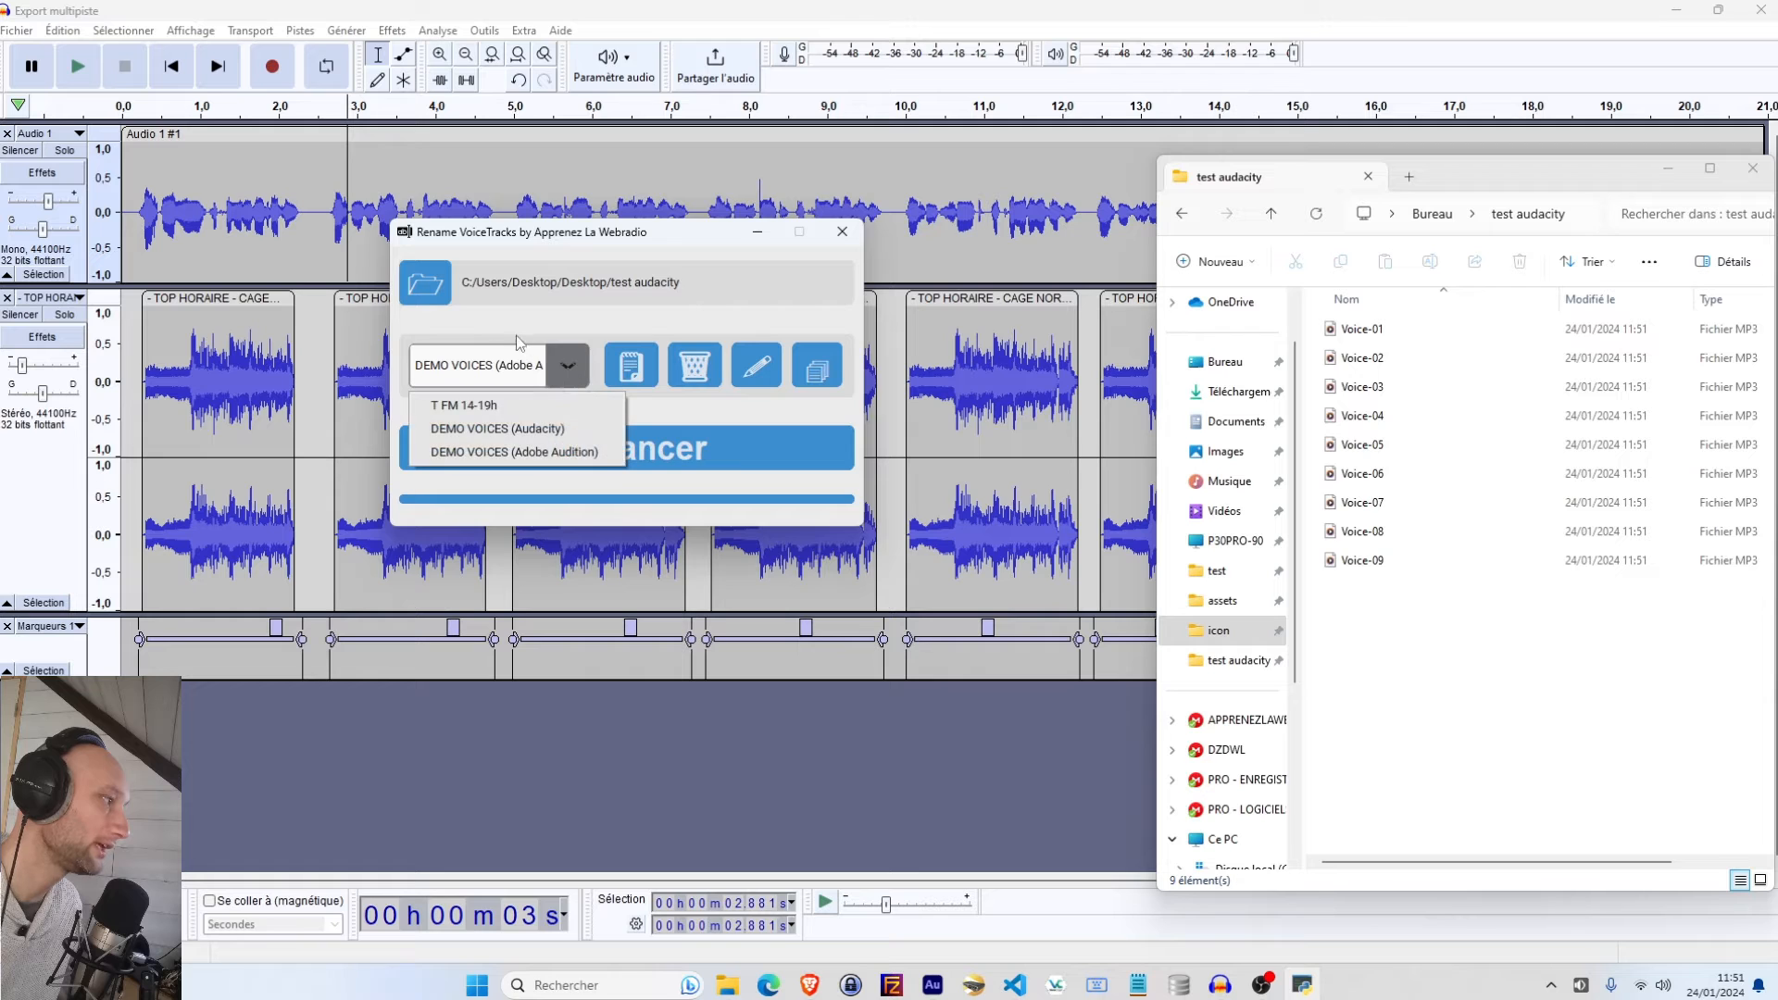
left_click(491, 429)
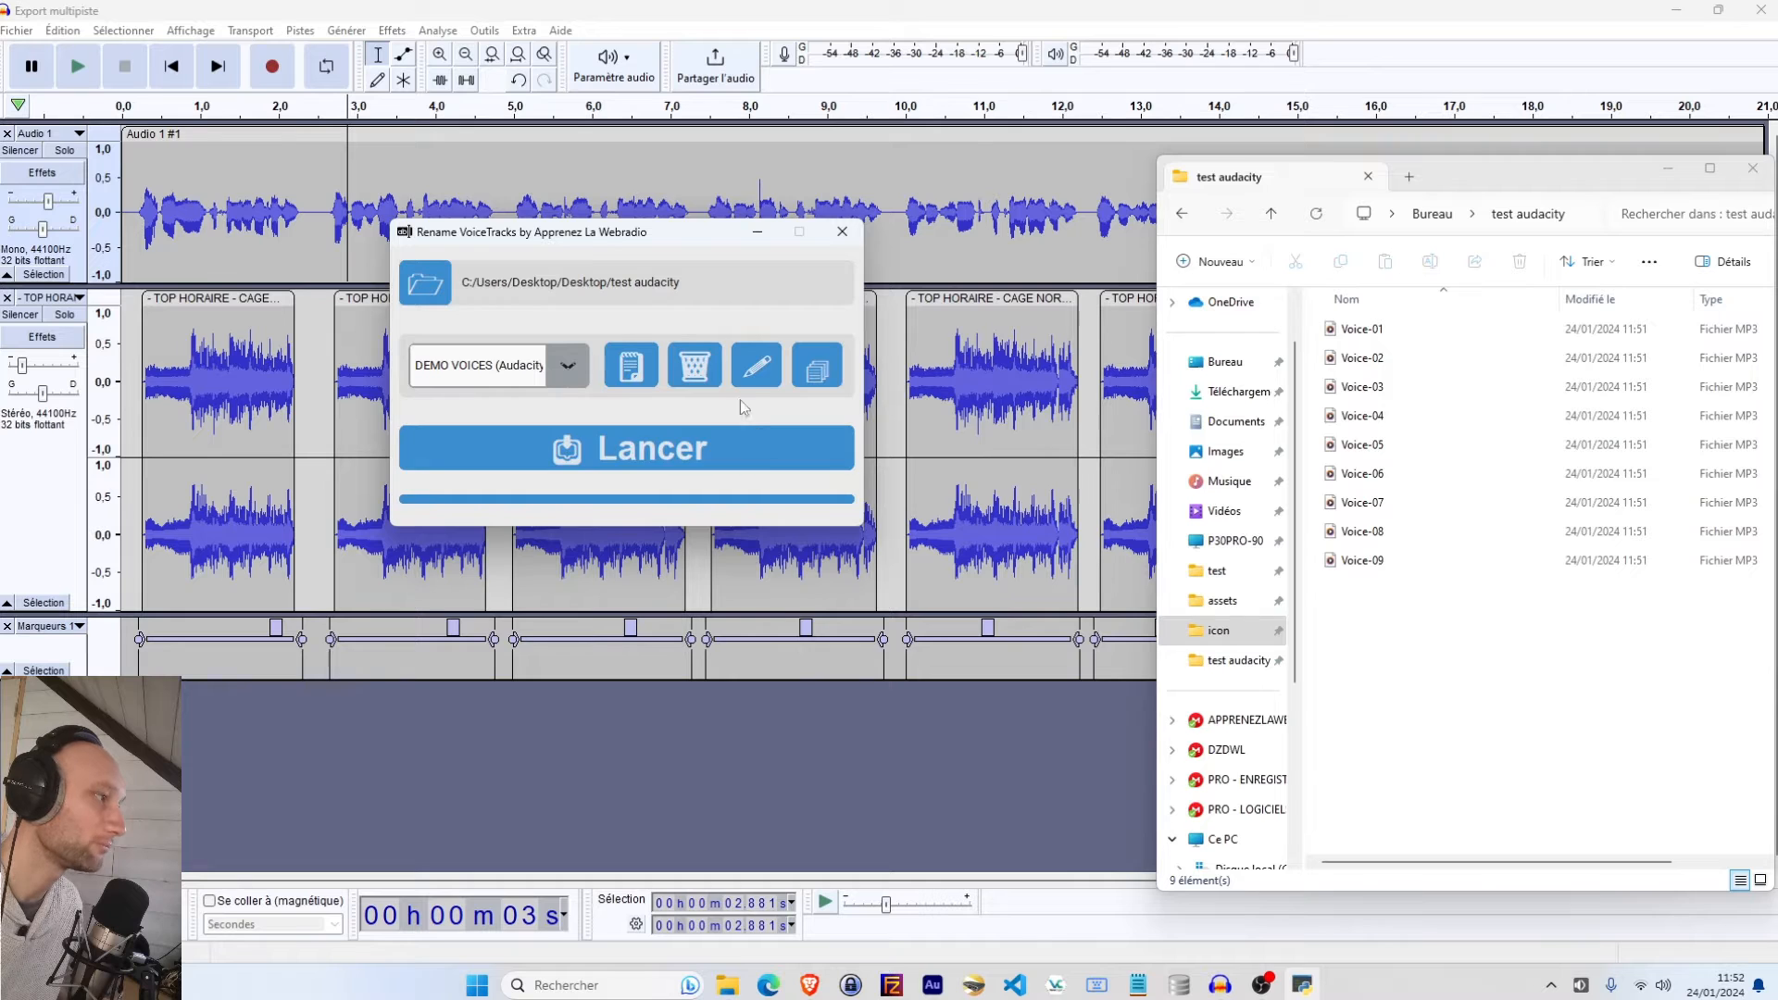
left_click(756, 368)
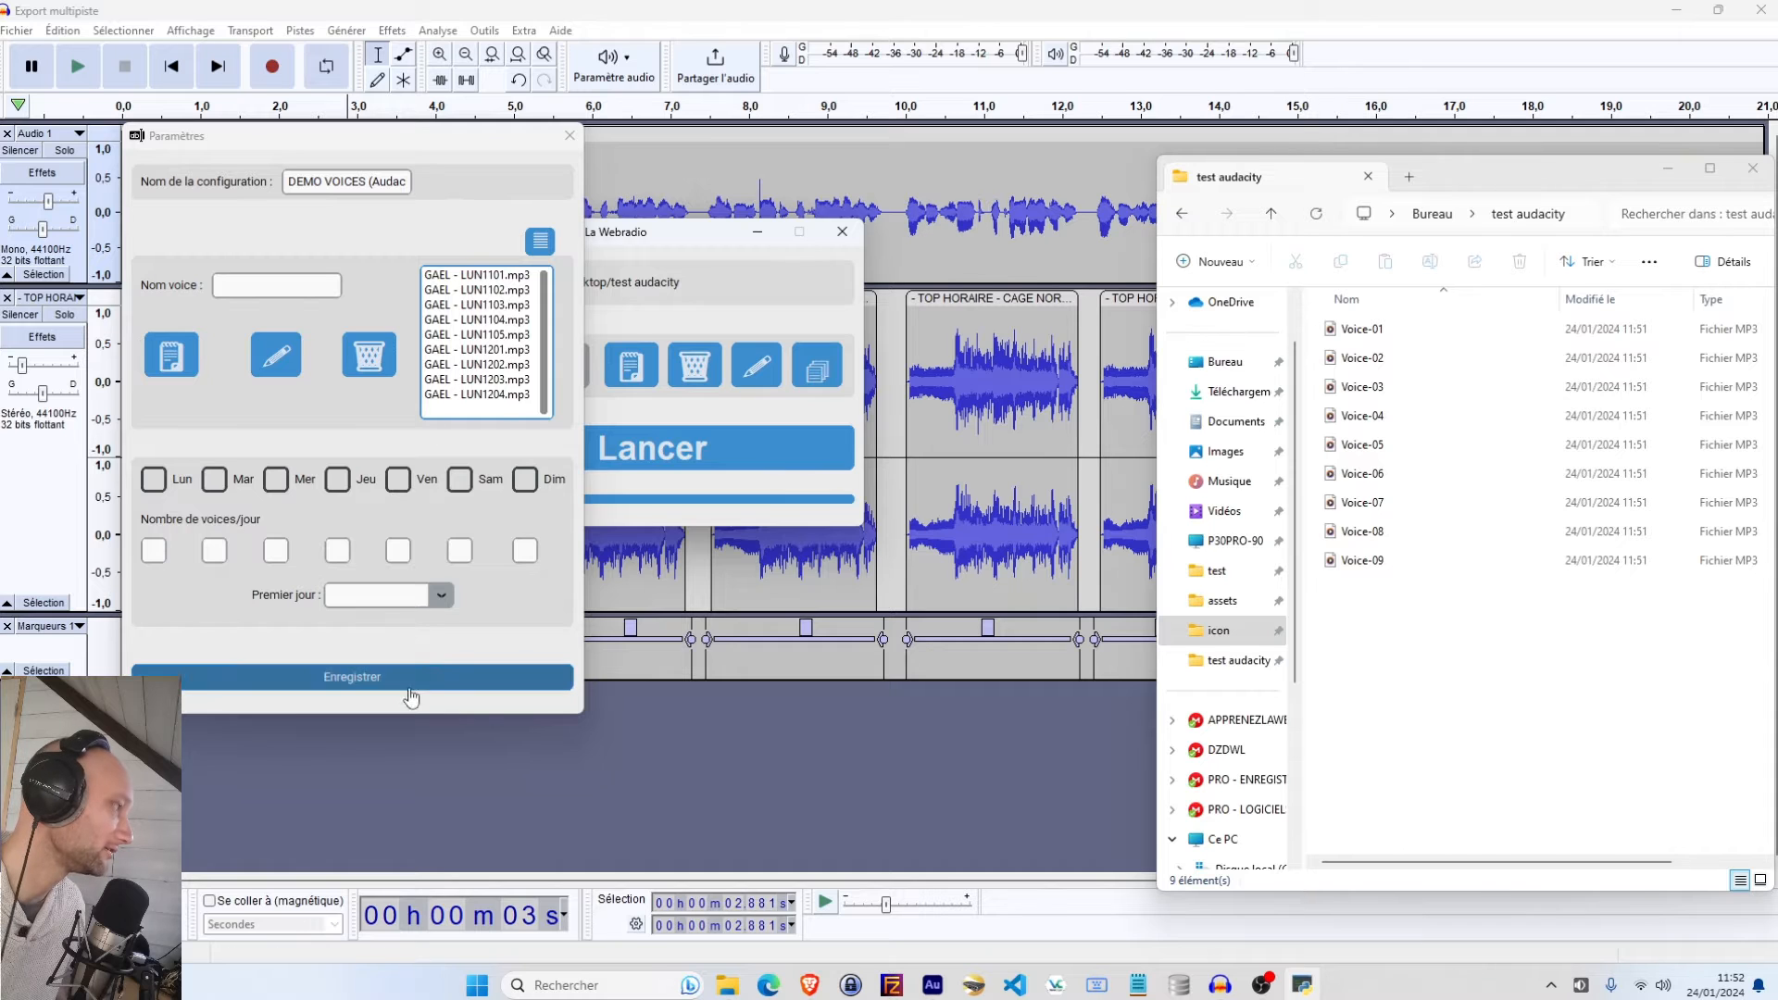
left_click(569, 135)
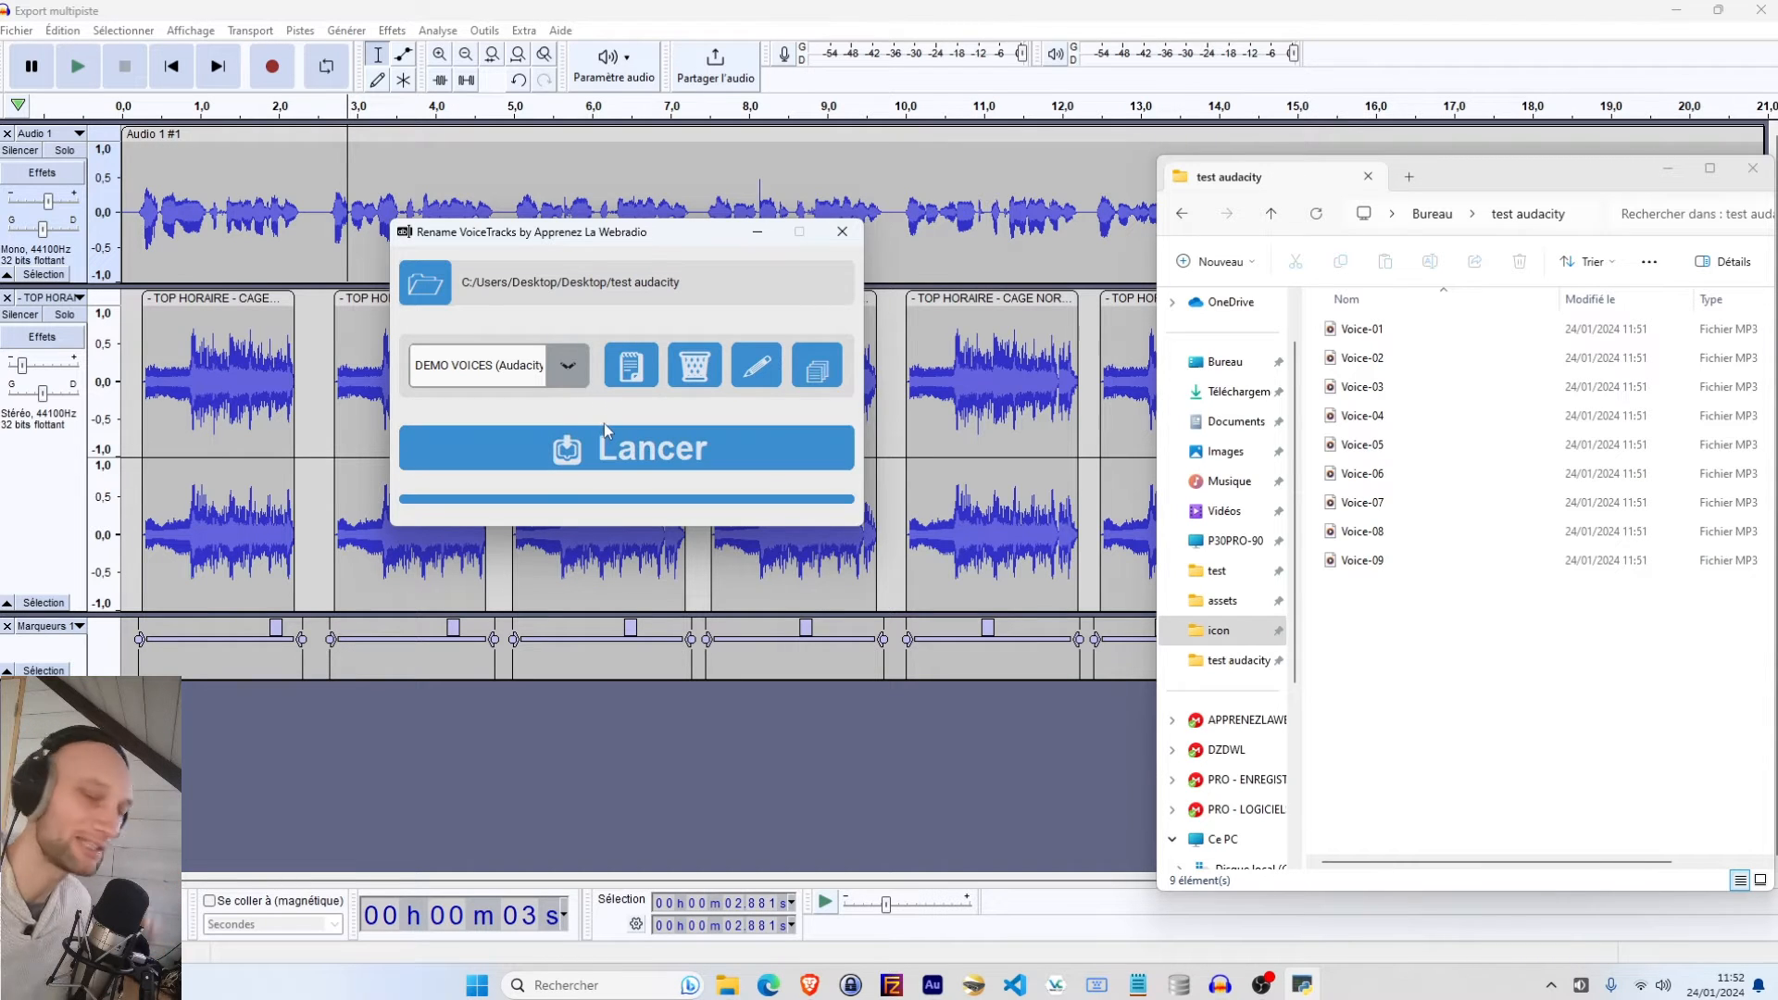
Run the renaming on the exported voice files and close the tool
left_click(638, 443)
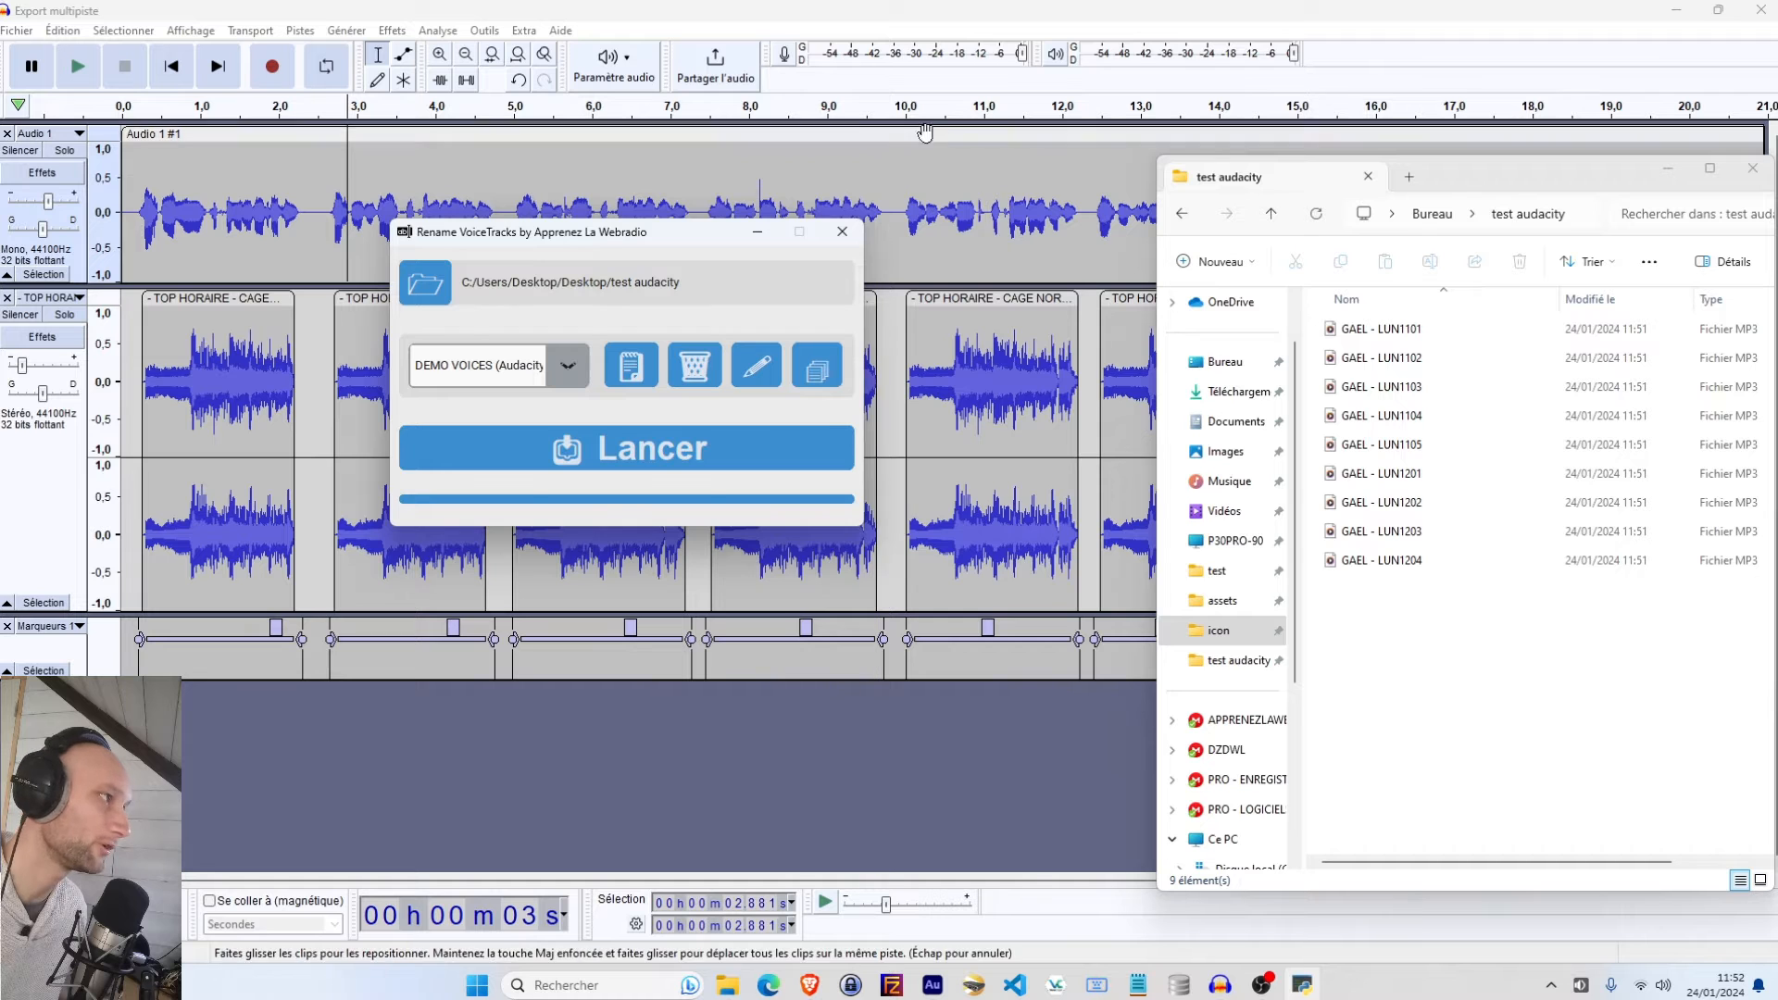
left_click(1495, 41)
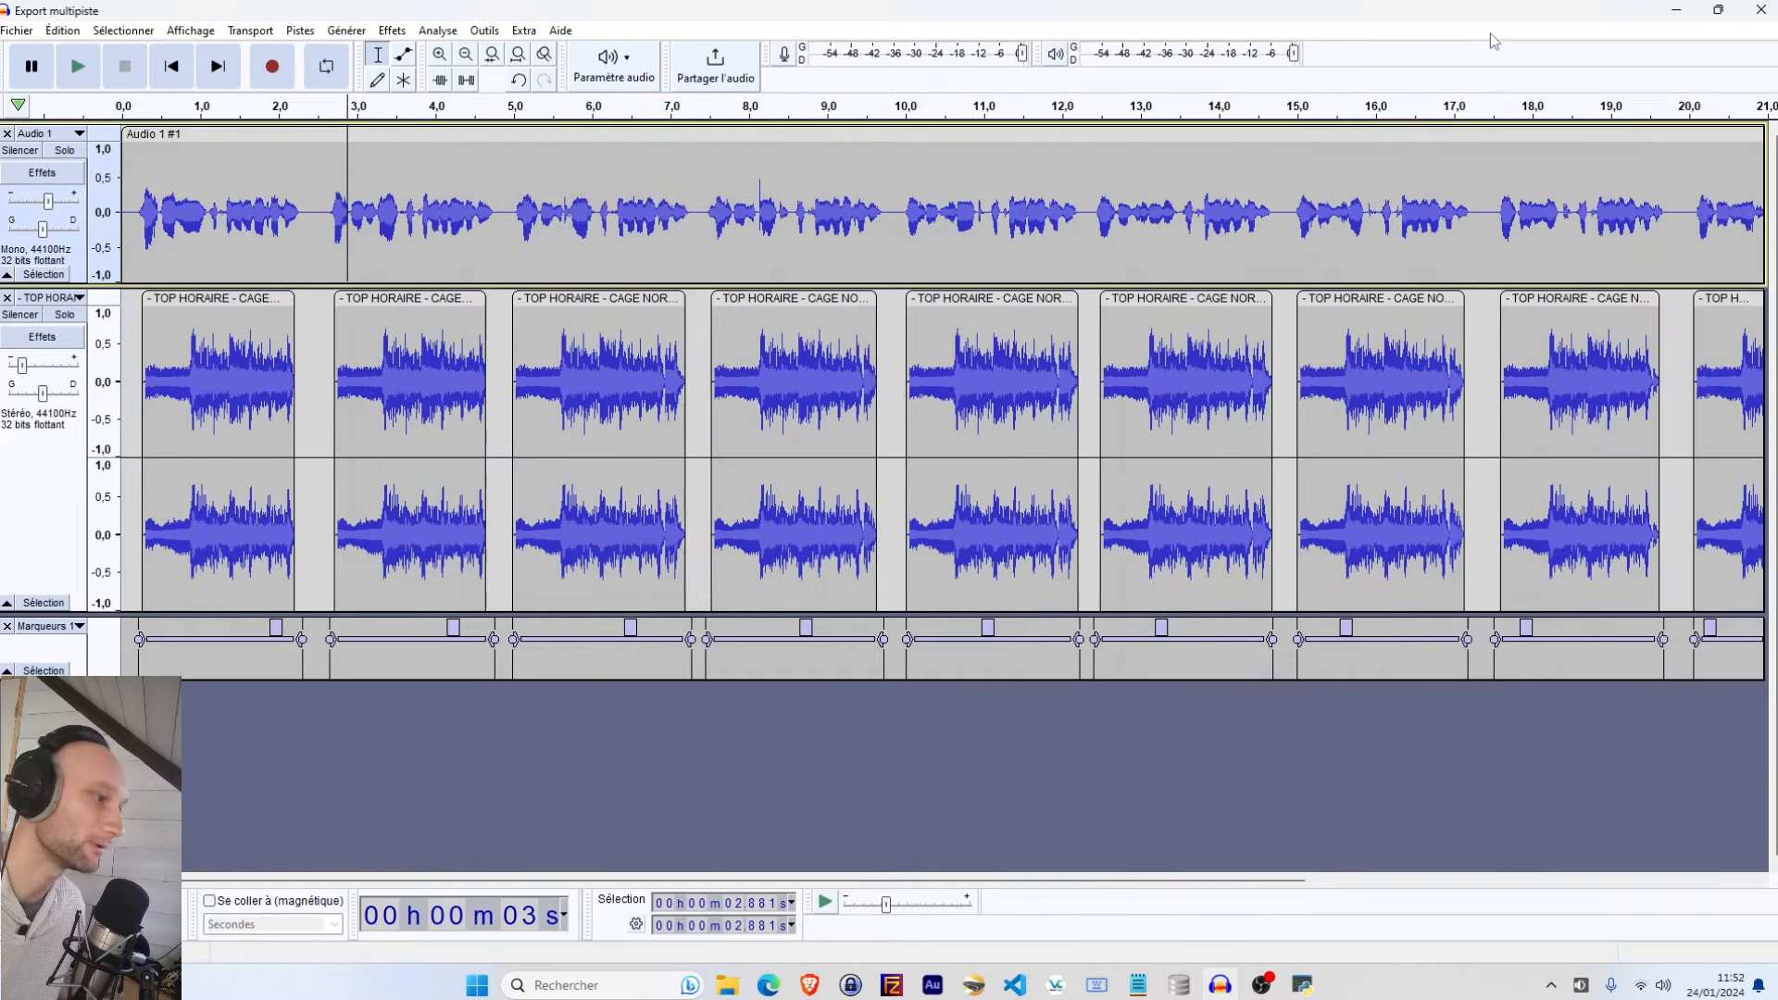
Switch to Adobe Audition, maximise it, and mix the multitrack session down into a new file
left_click(933, 985)
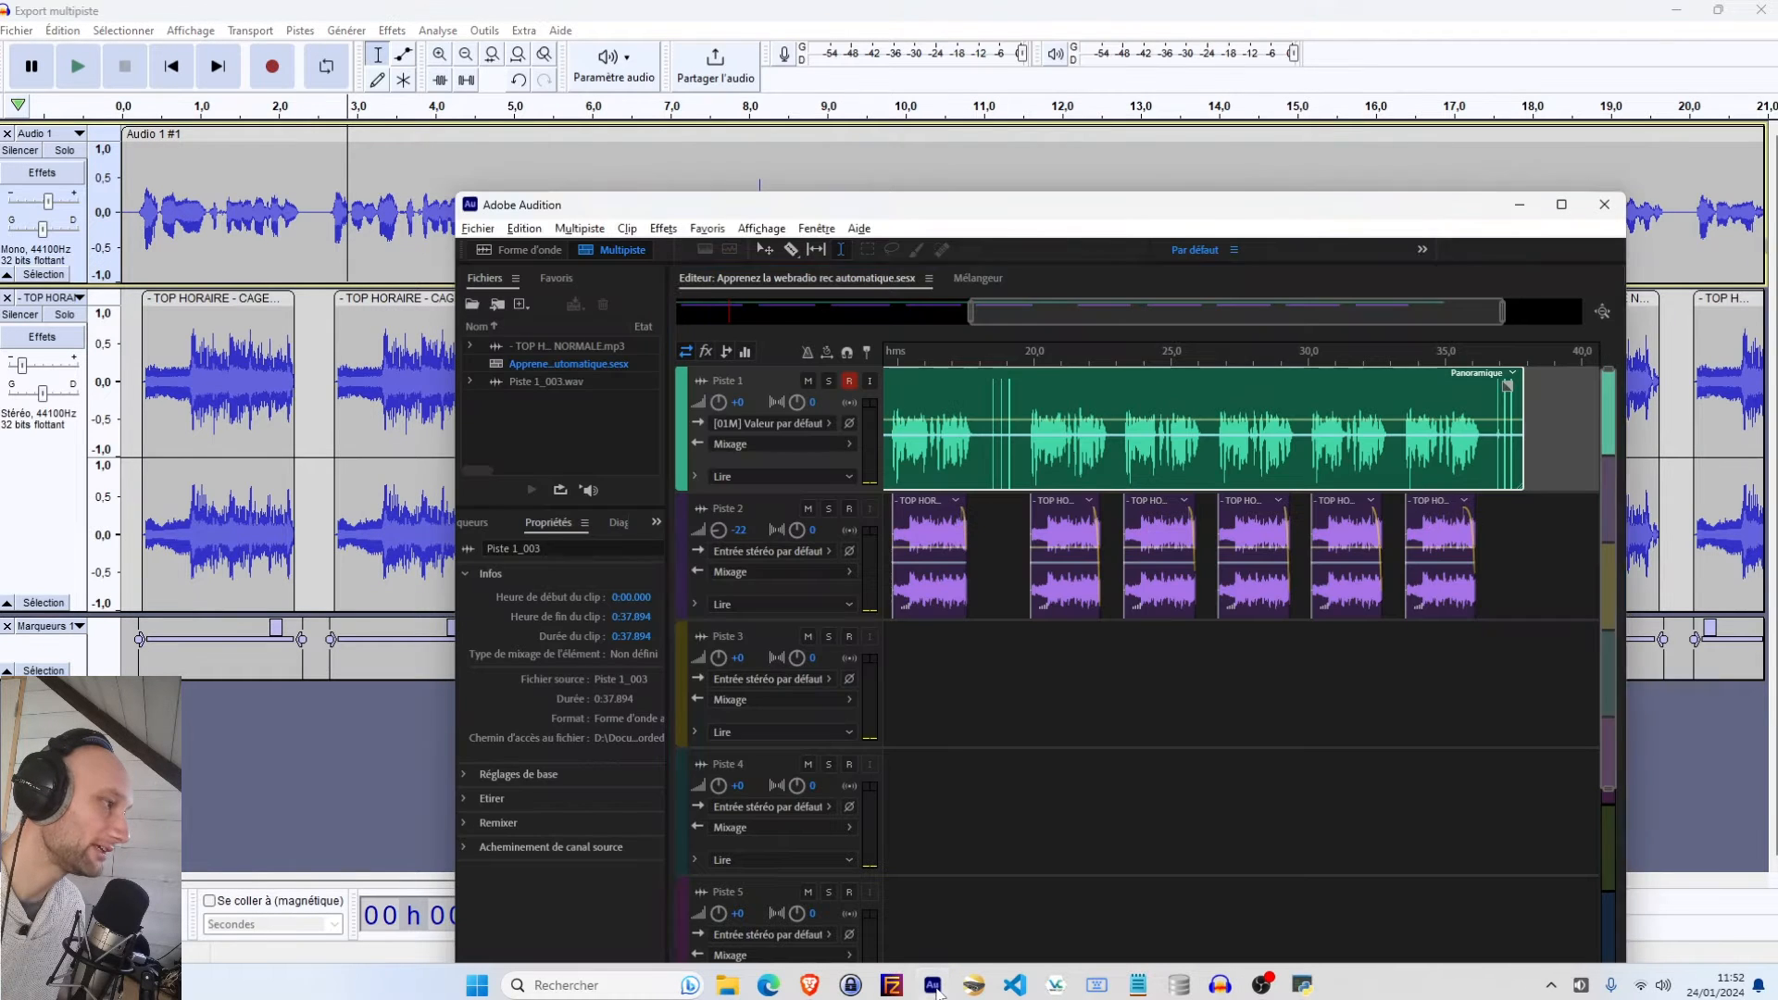
left_click(1561, 204)
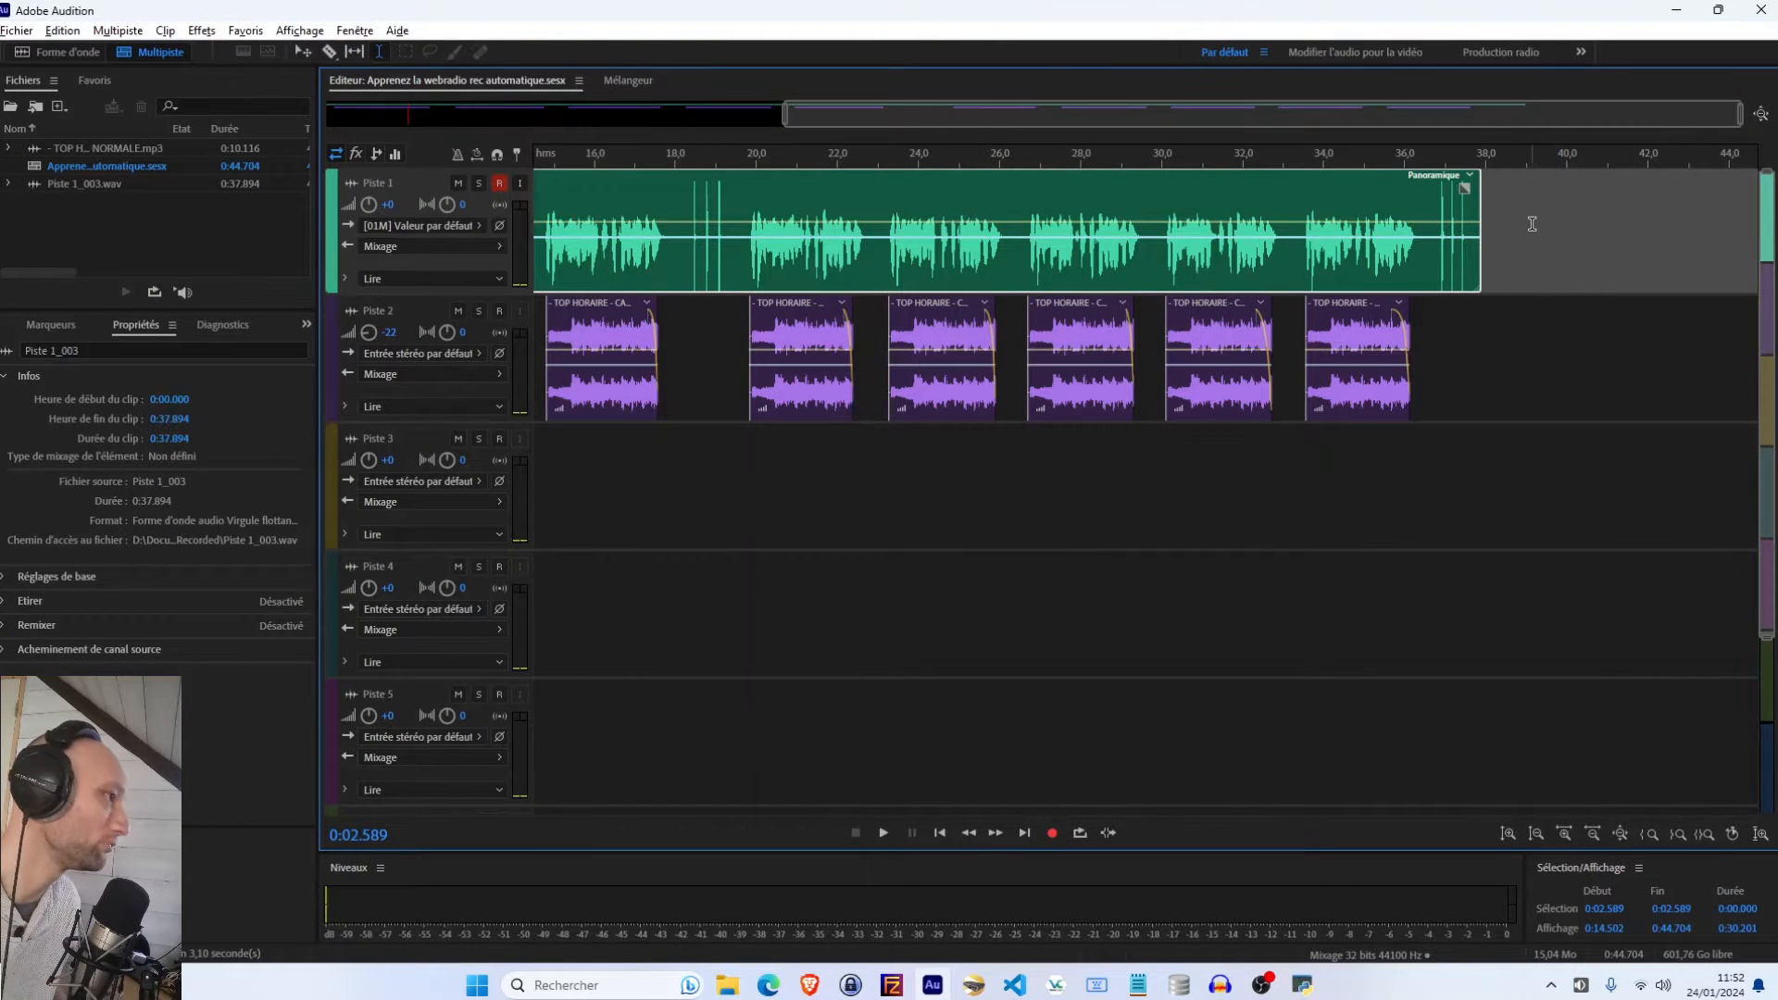
left_click_drag(1344, 117, 717, 151)
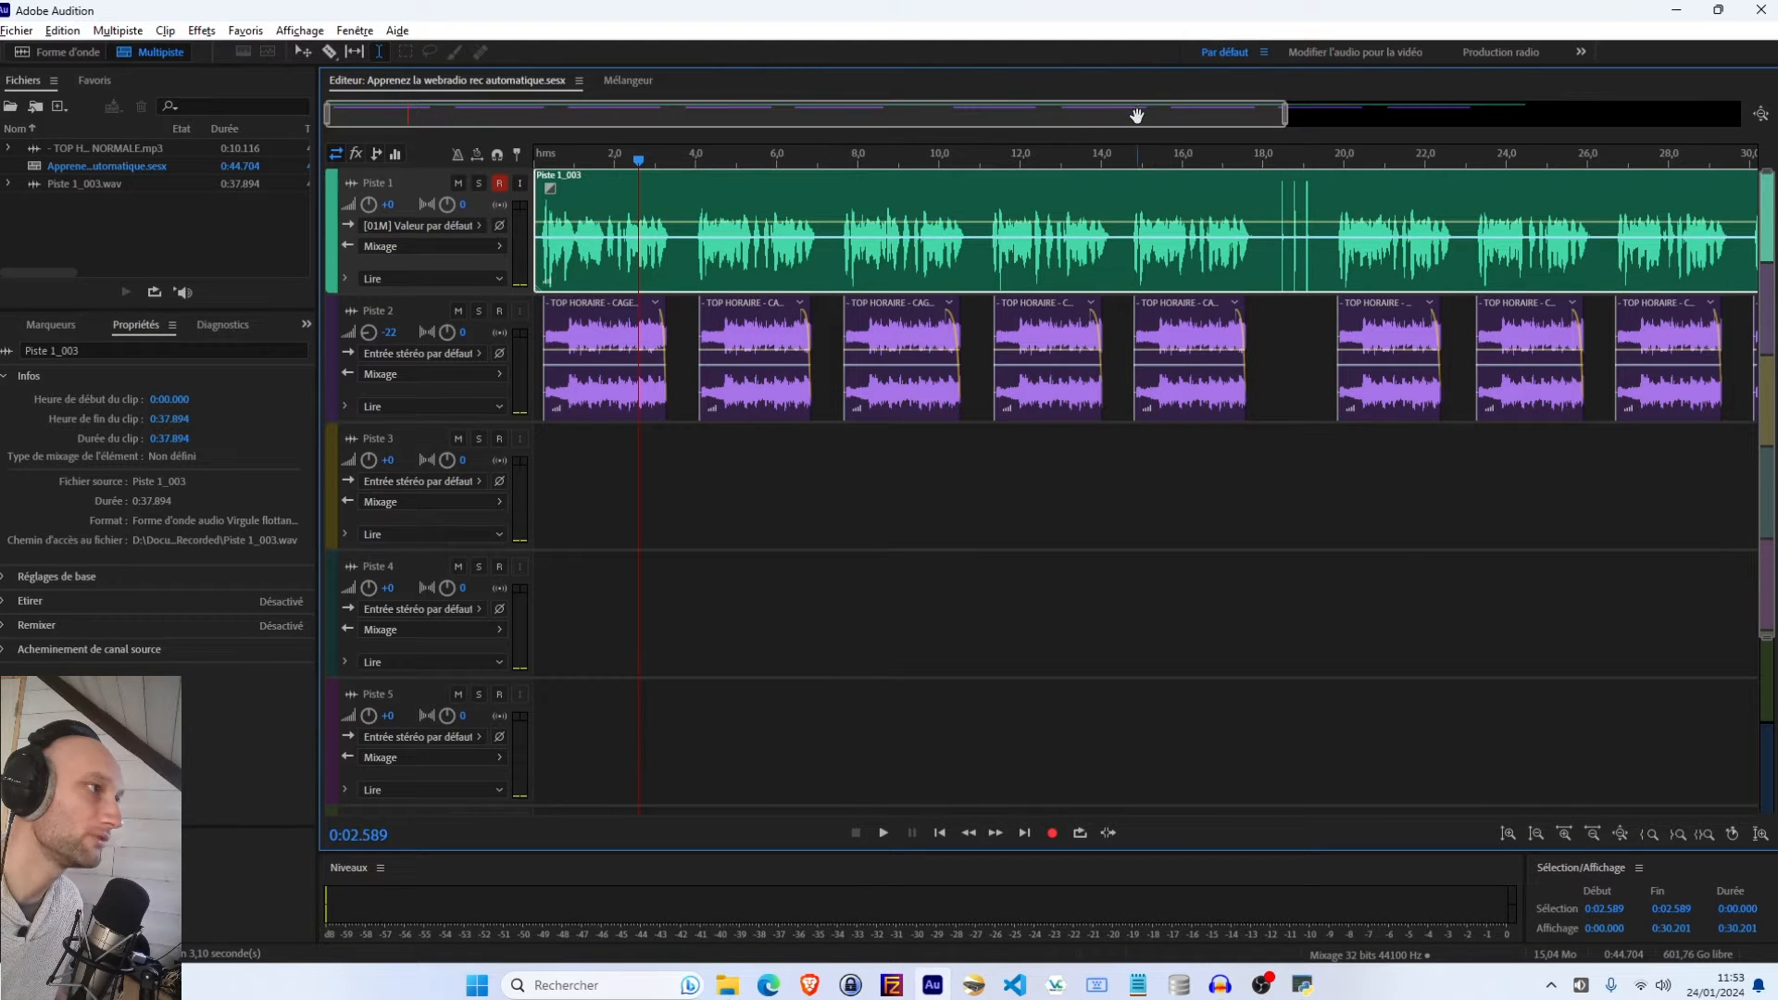
left_click_drag(1135, 115, 1492, 262)
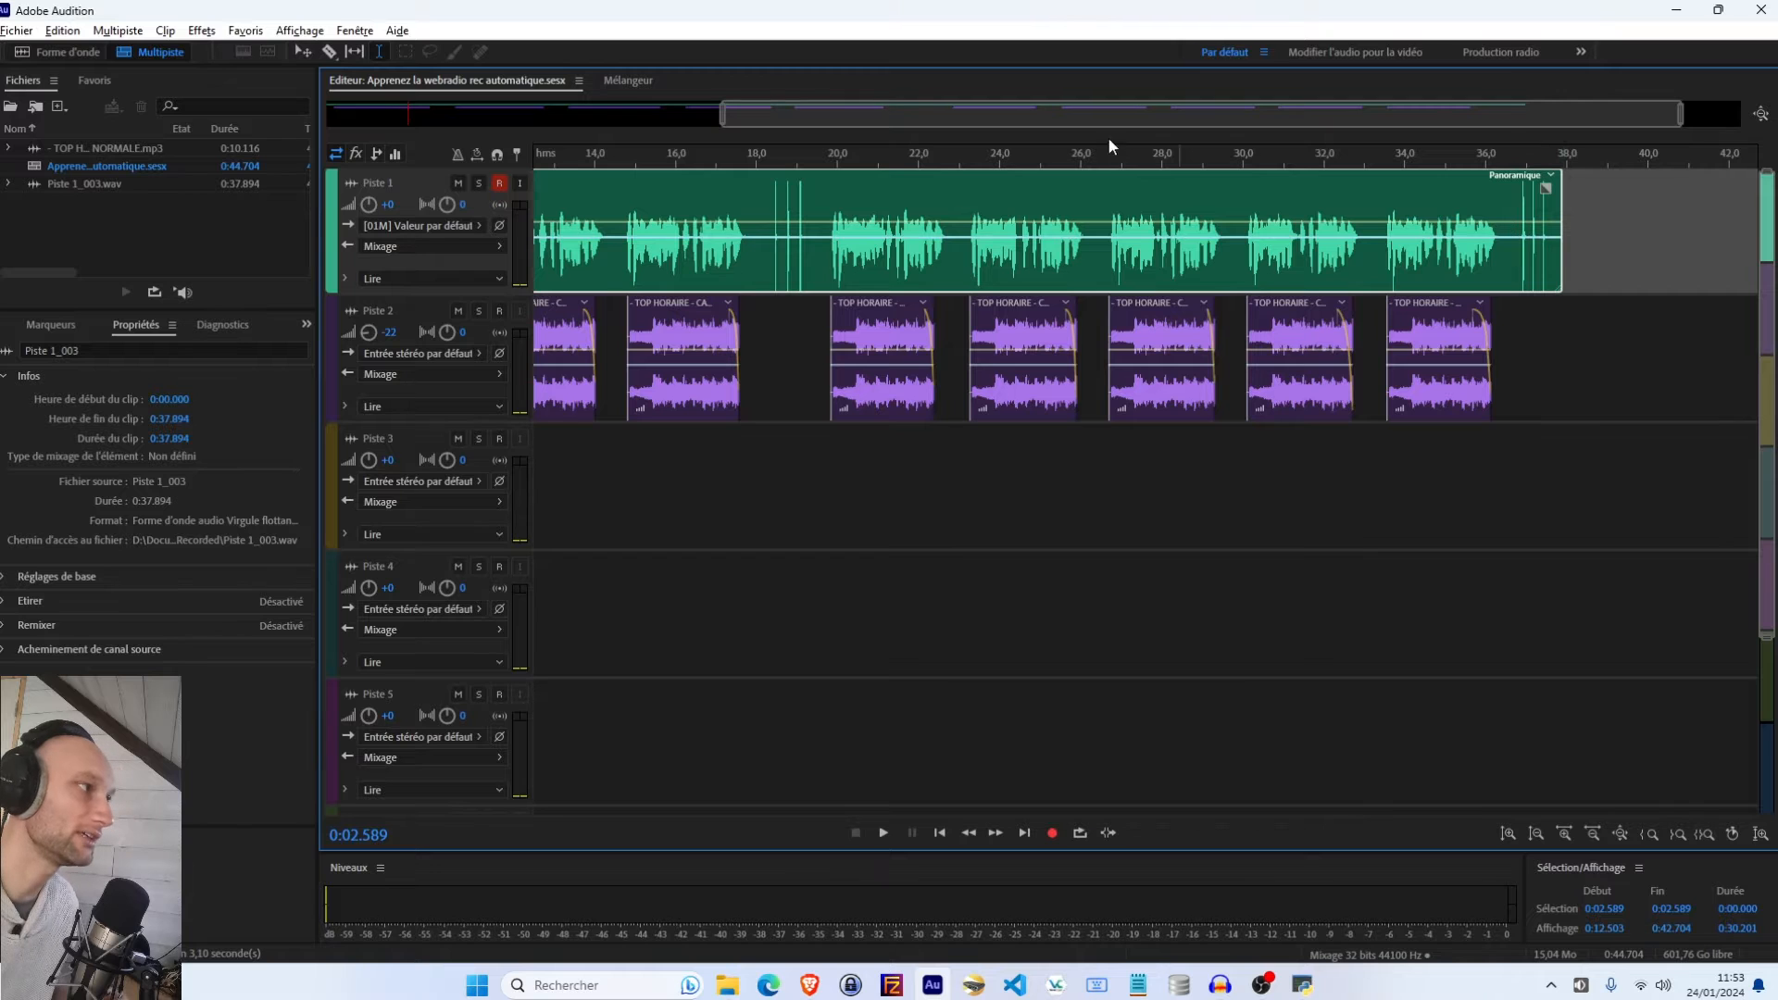
left_click_drag(856, 112, 463, 118)
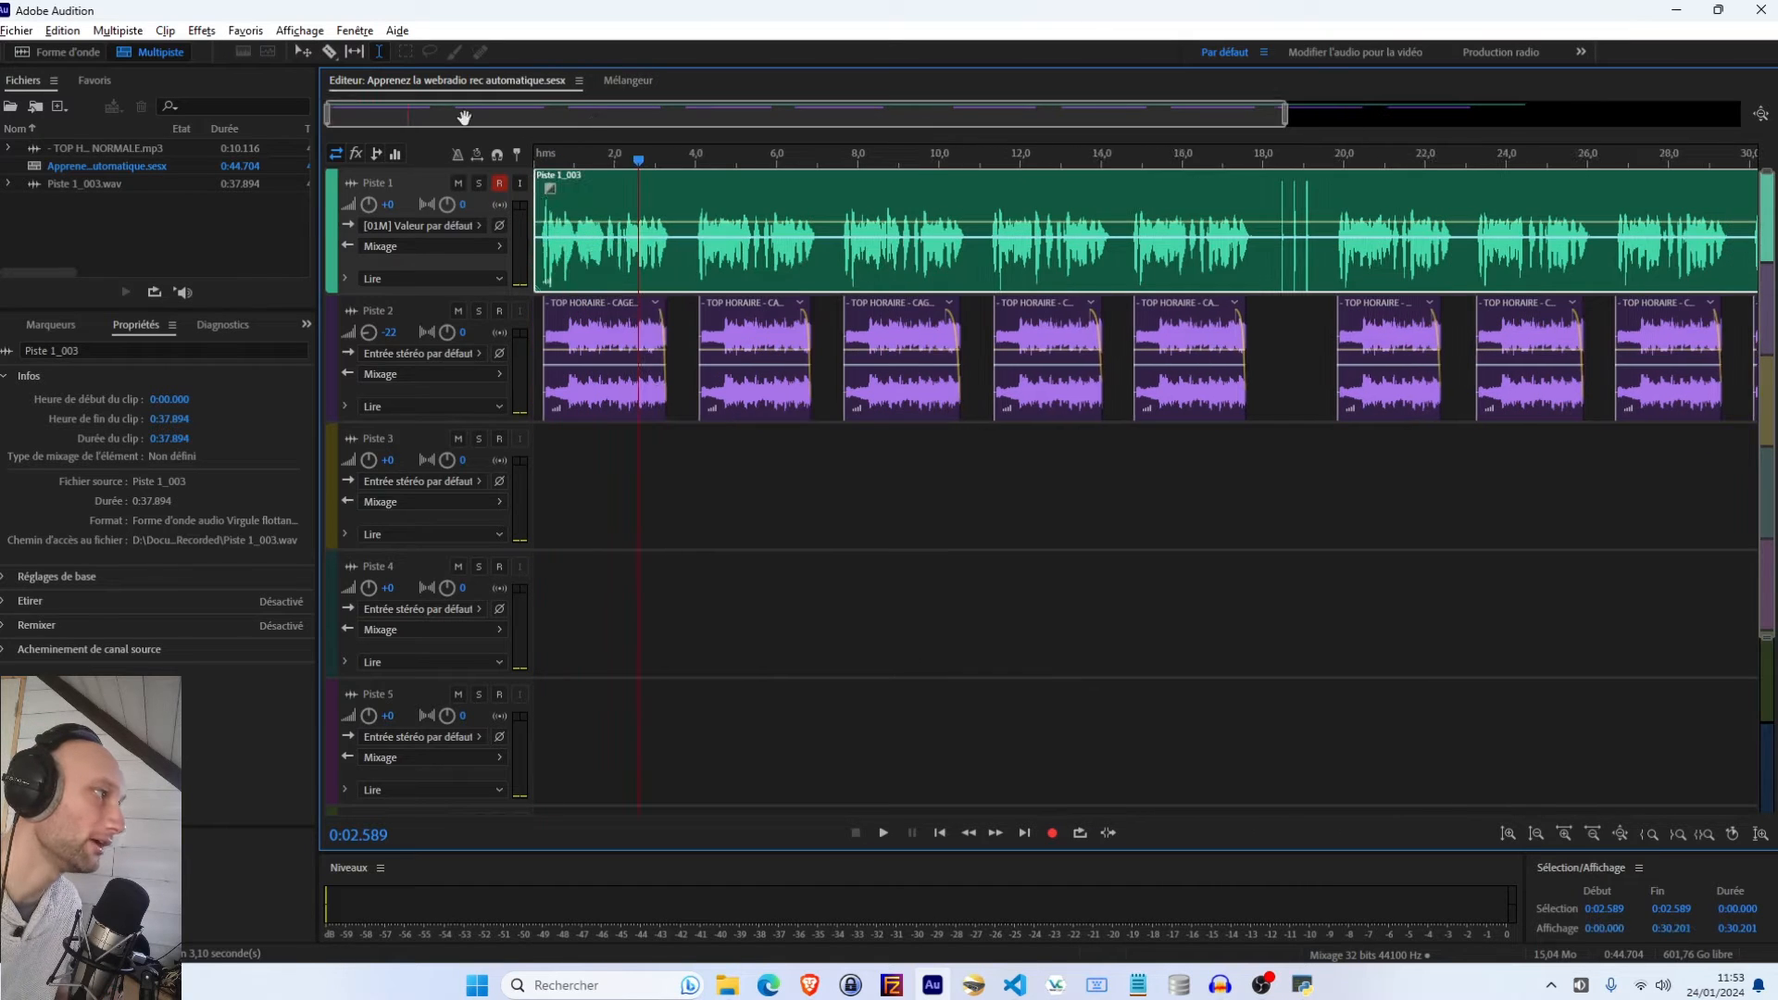
right_click(706, 262)
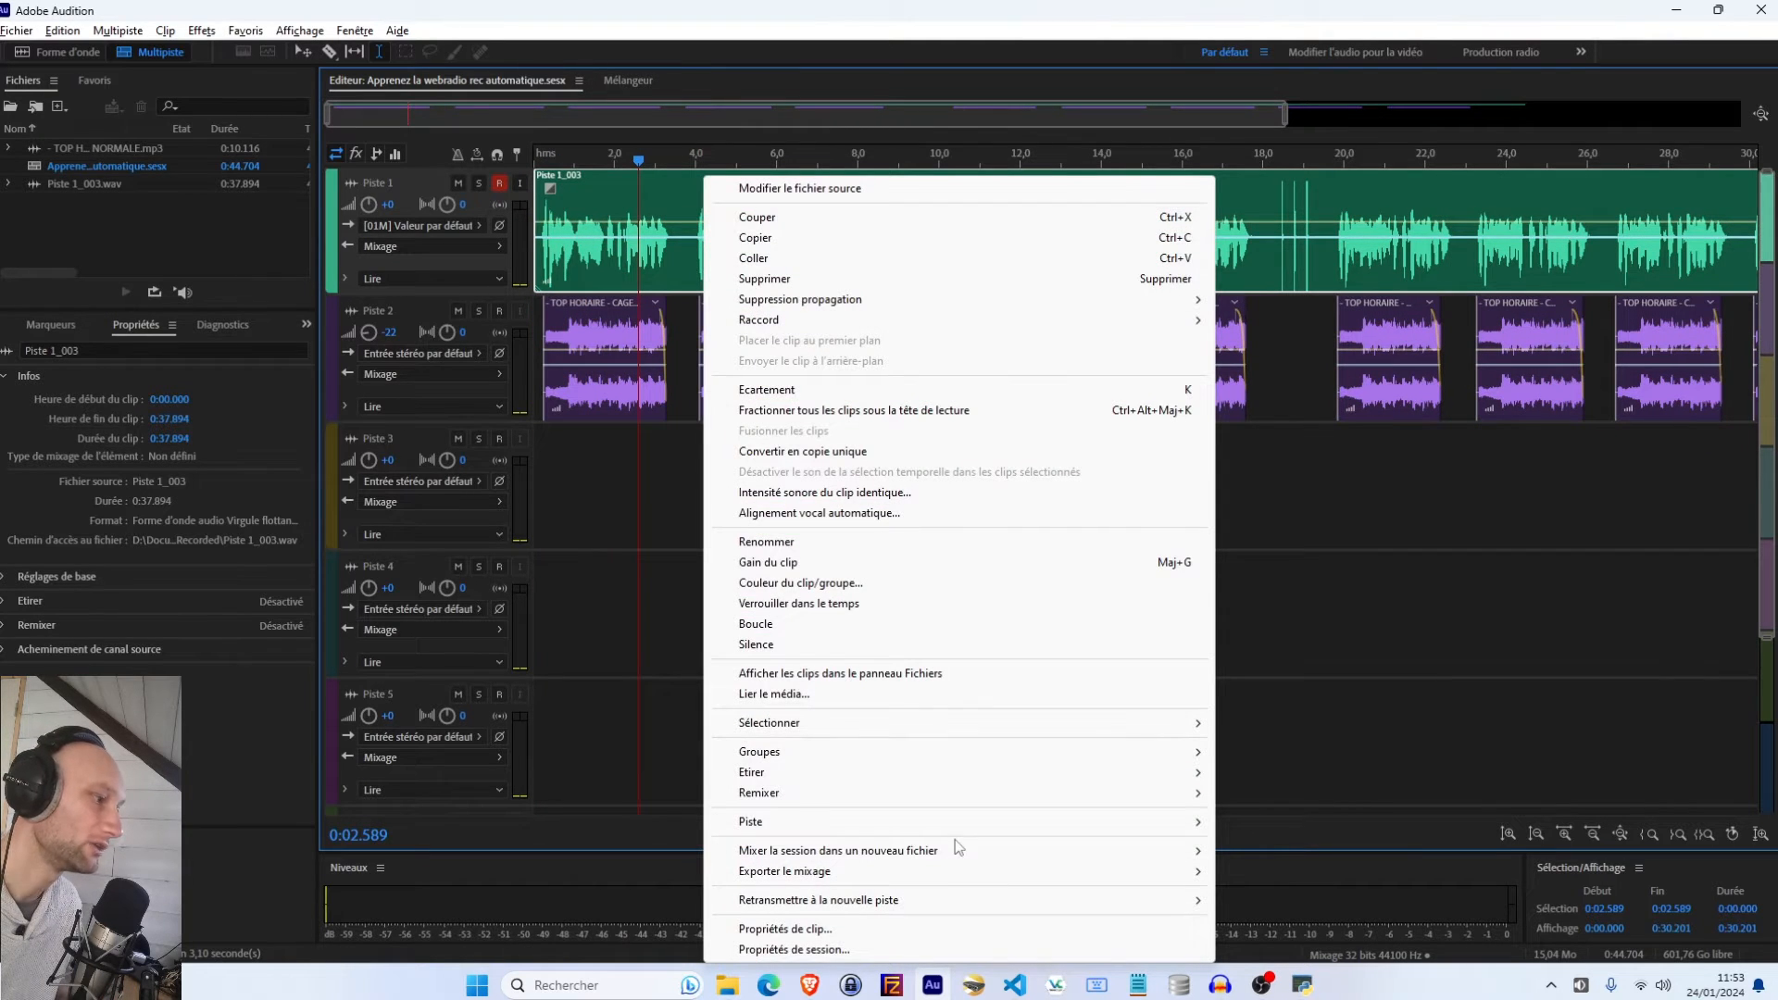
mouse_move(963, 852)
left_click(1273, 879)
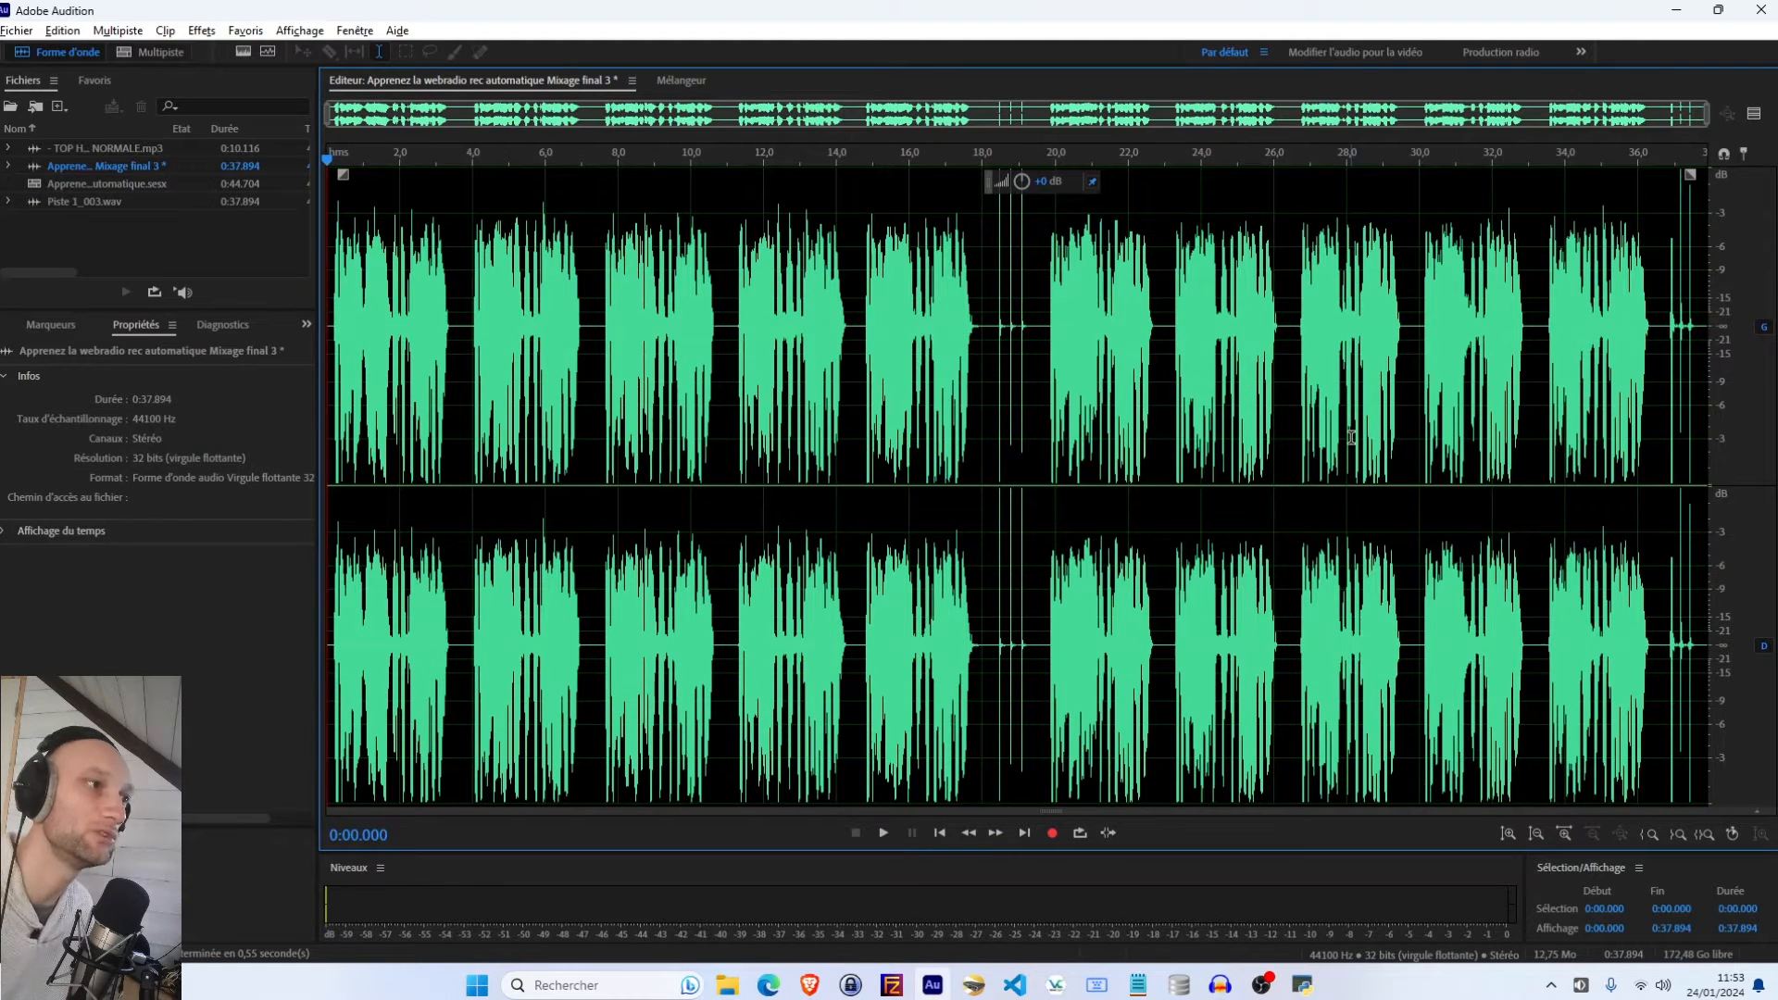
Examine the mixed-down waveform segment by segment across its jingle blocks
left_click(358, 306)
left_click(559, 315)
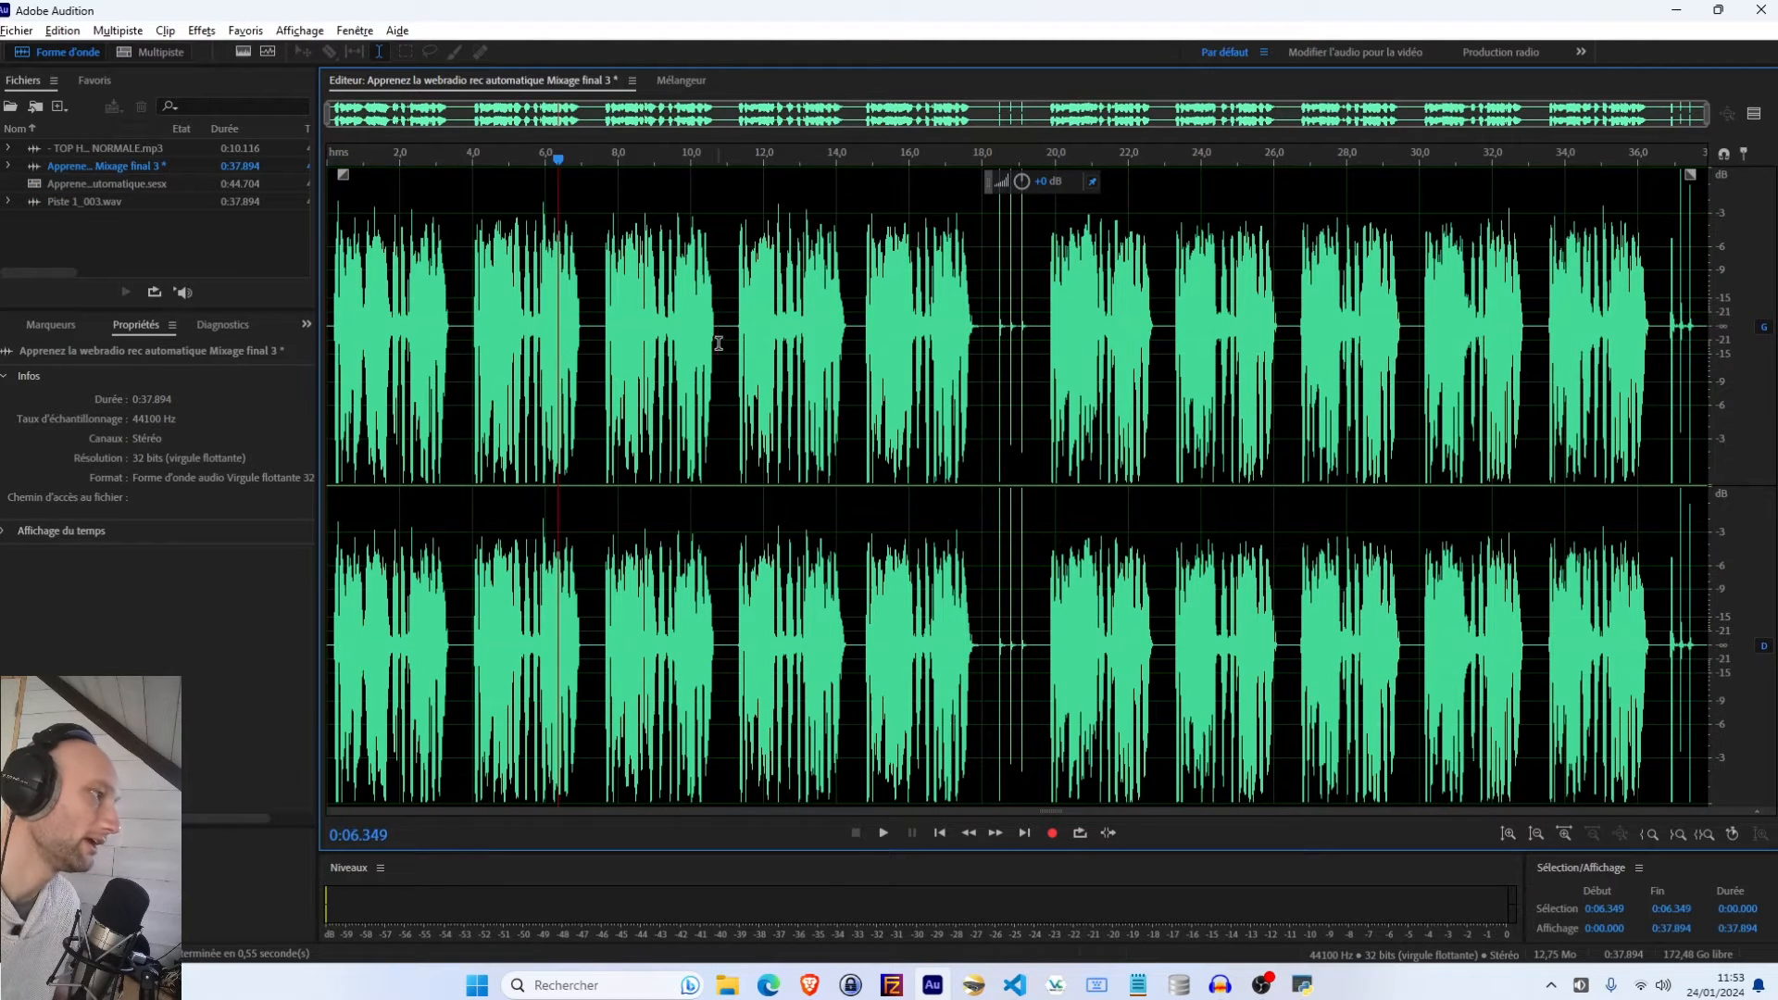
left_click(822, 329)
left_click(927, 333)
left_click(1065, 338)
left_click(1225, 339)
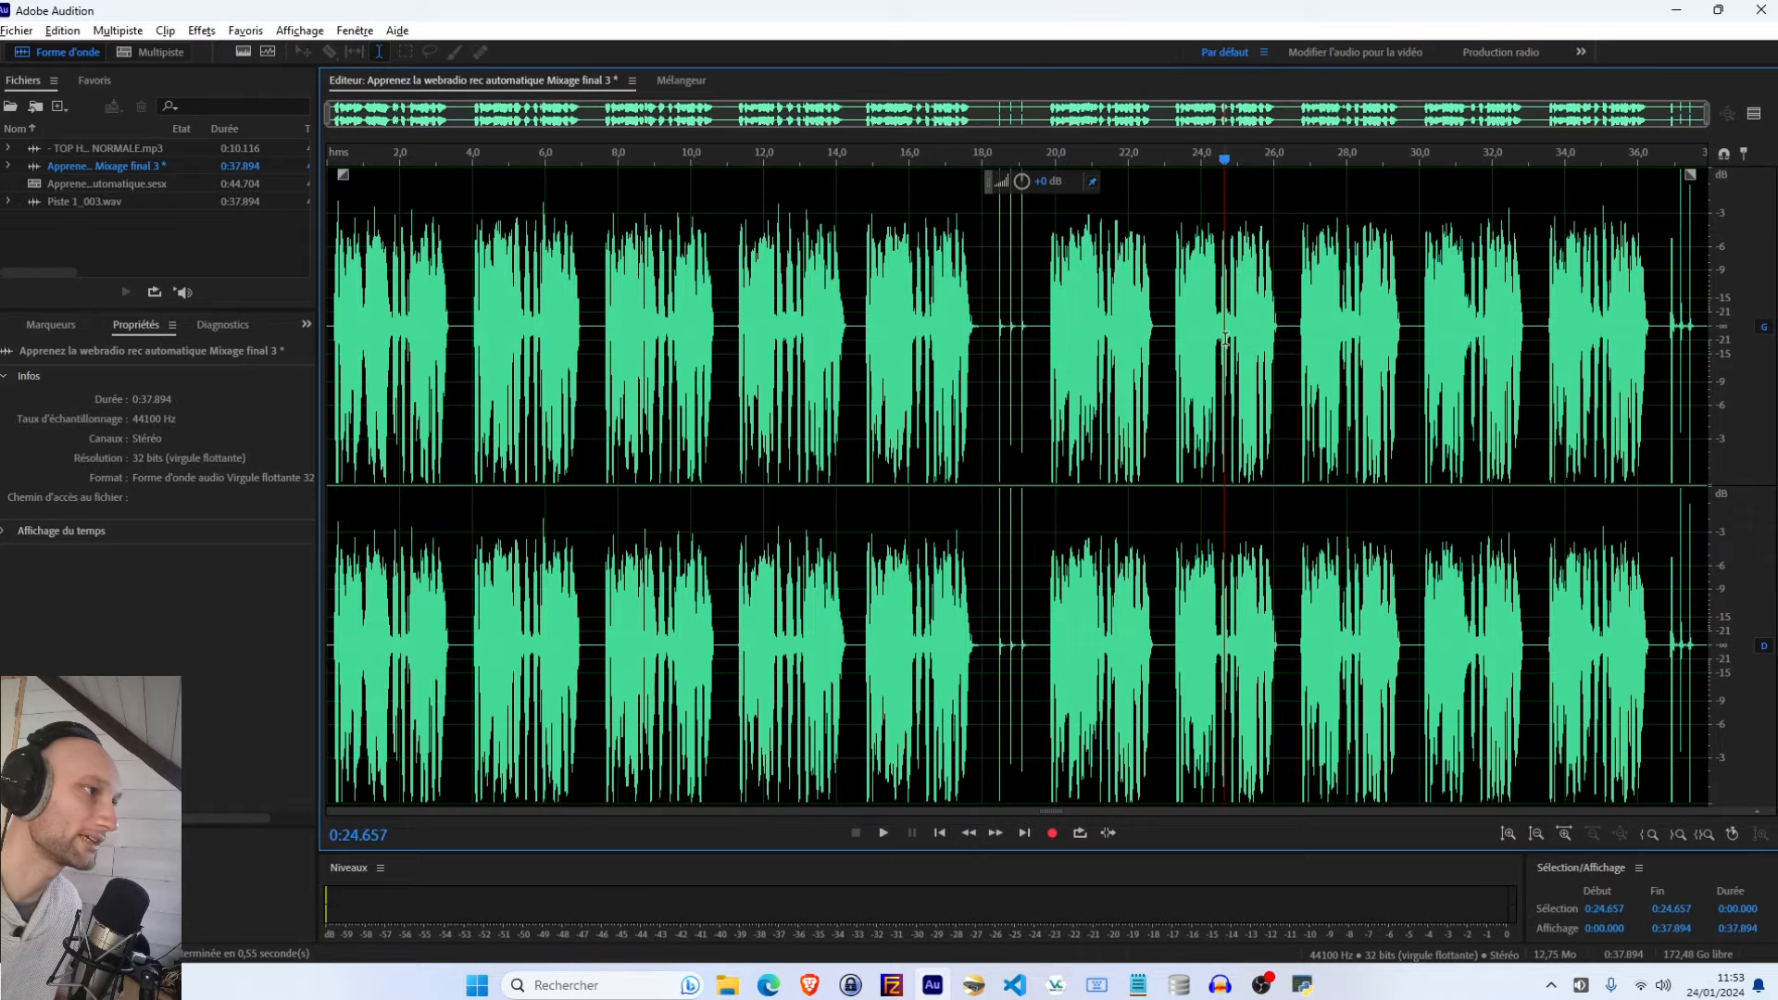
left_click(1336, 336)
left_click(1474, 334)
left_click(1577, 328)
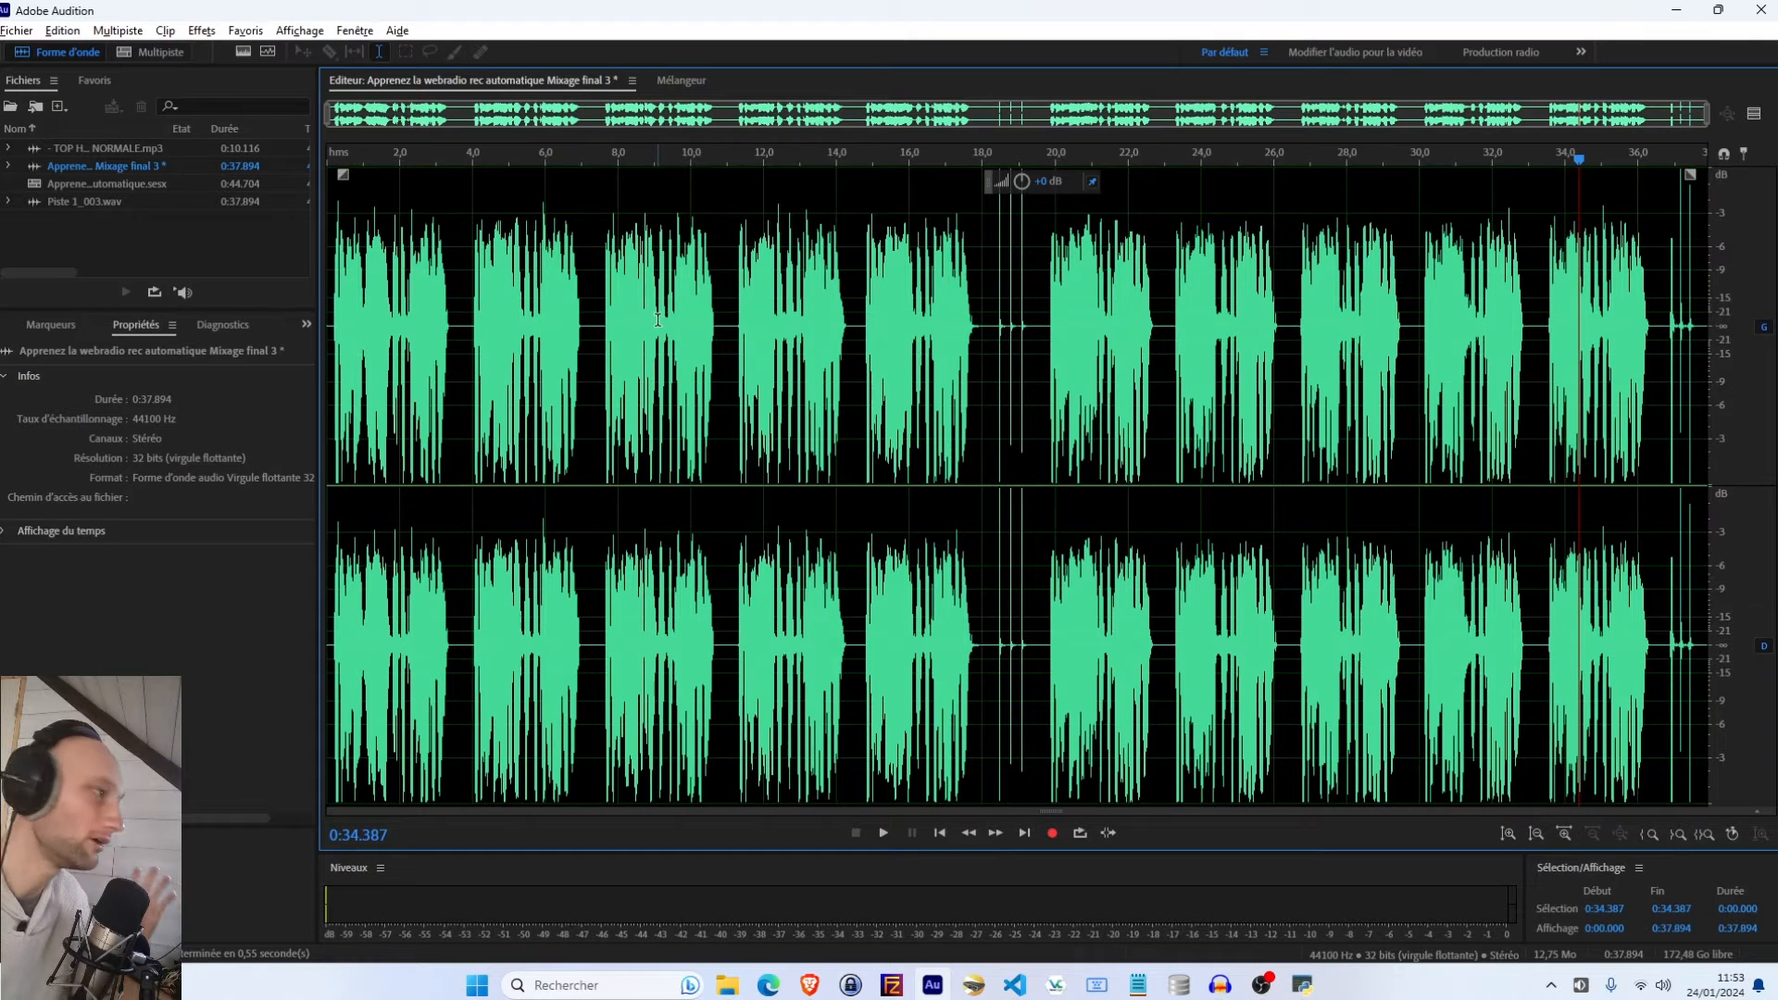
left_click(985, 344)
mouse_move(1022, 344)
left_mouse_down()
mouse_move(1056, 348)
mouse_move(1035, 350)
left_mouse_up()
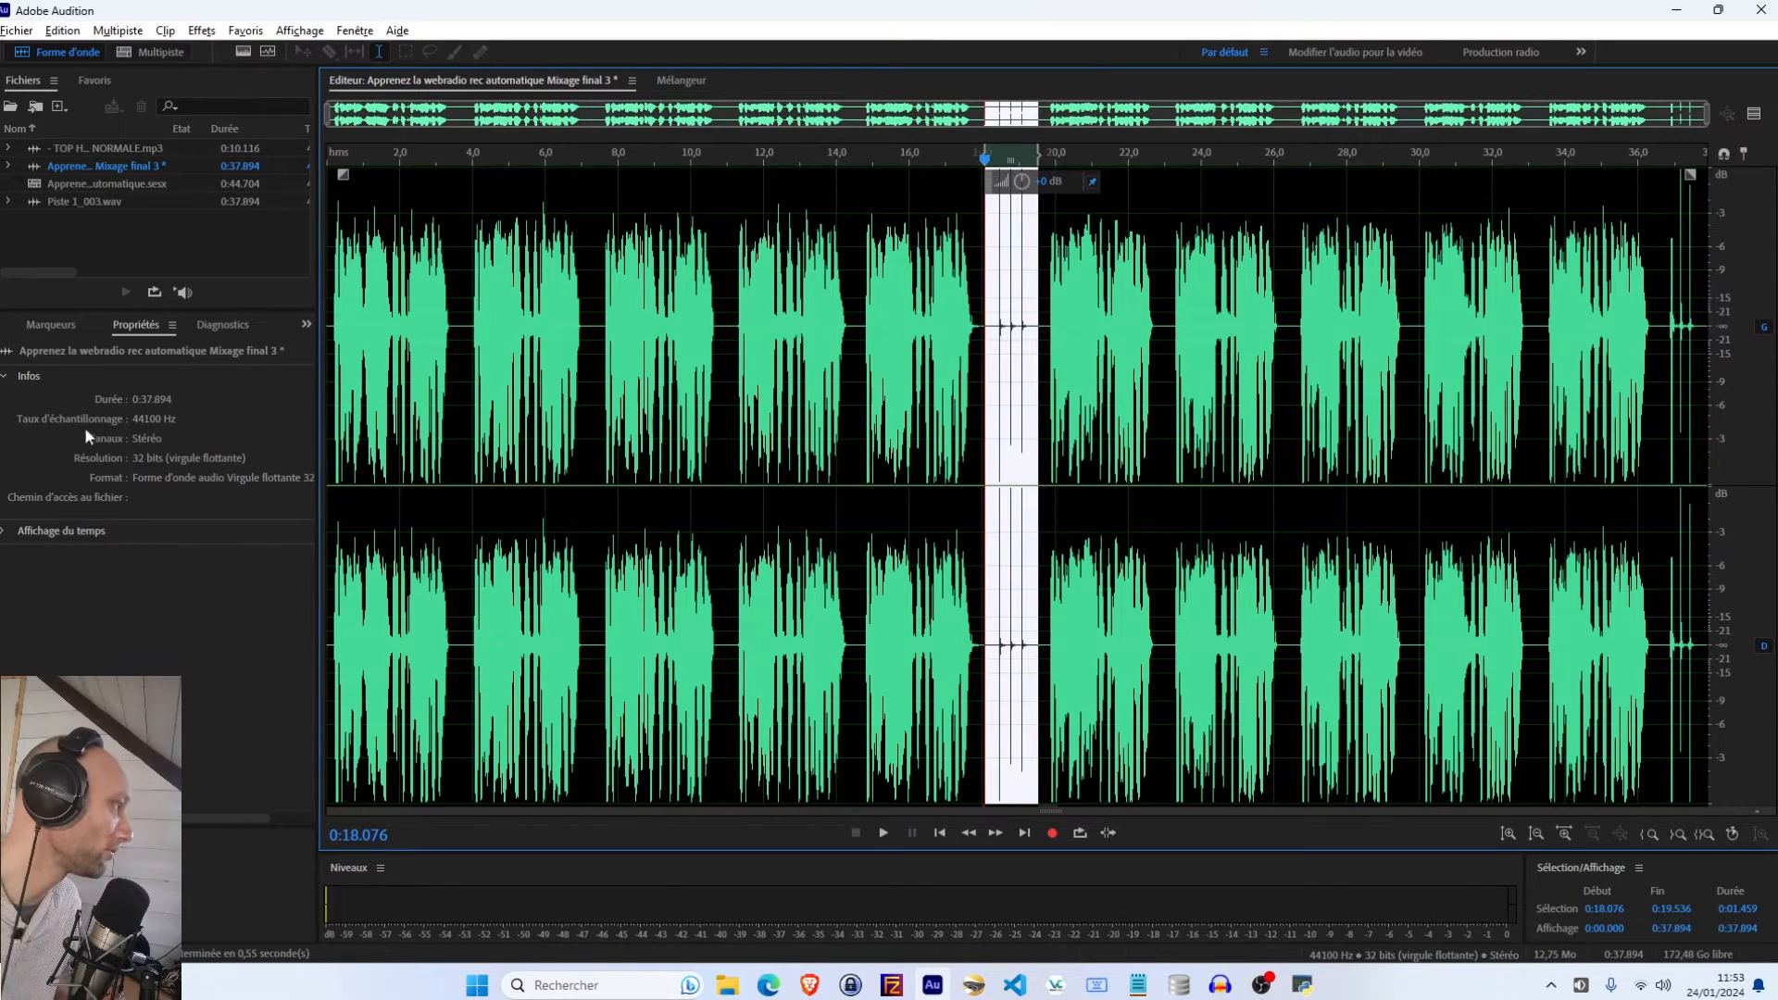
left_click(201, 29)
left_click(834, 289)
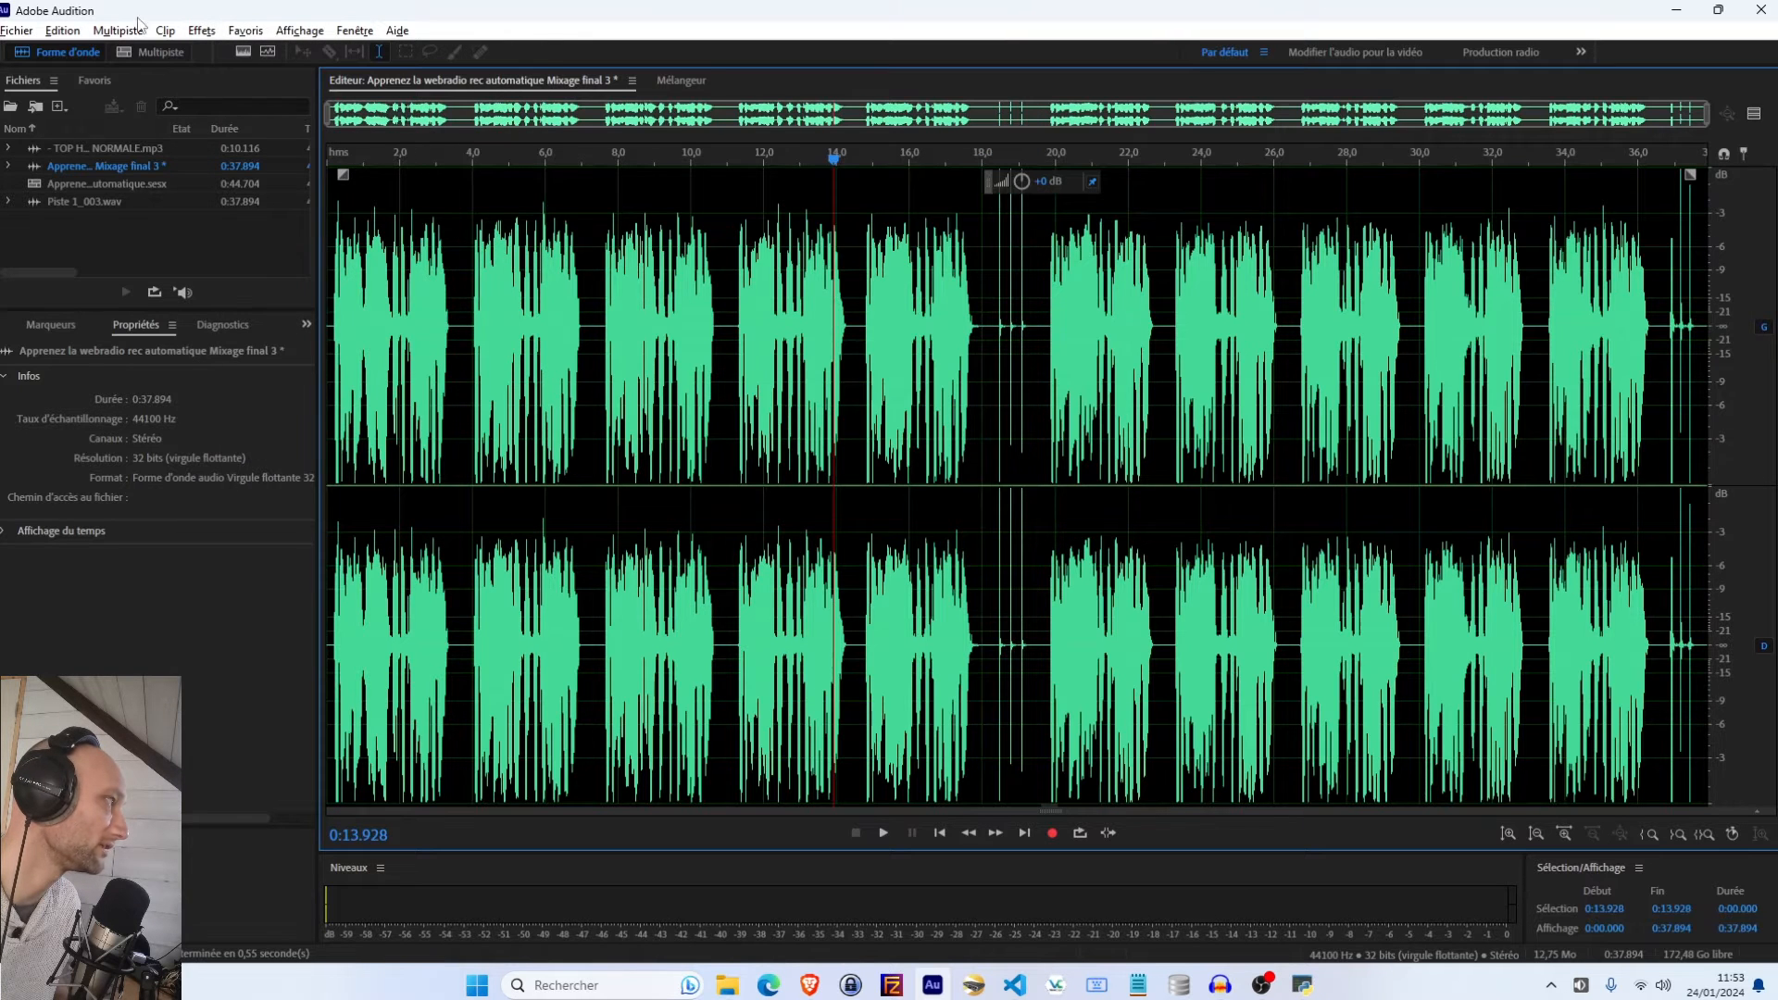
Open the Marquer l'audio diagnostic effect
left_click(201, 29)
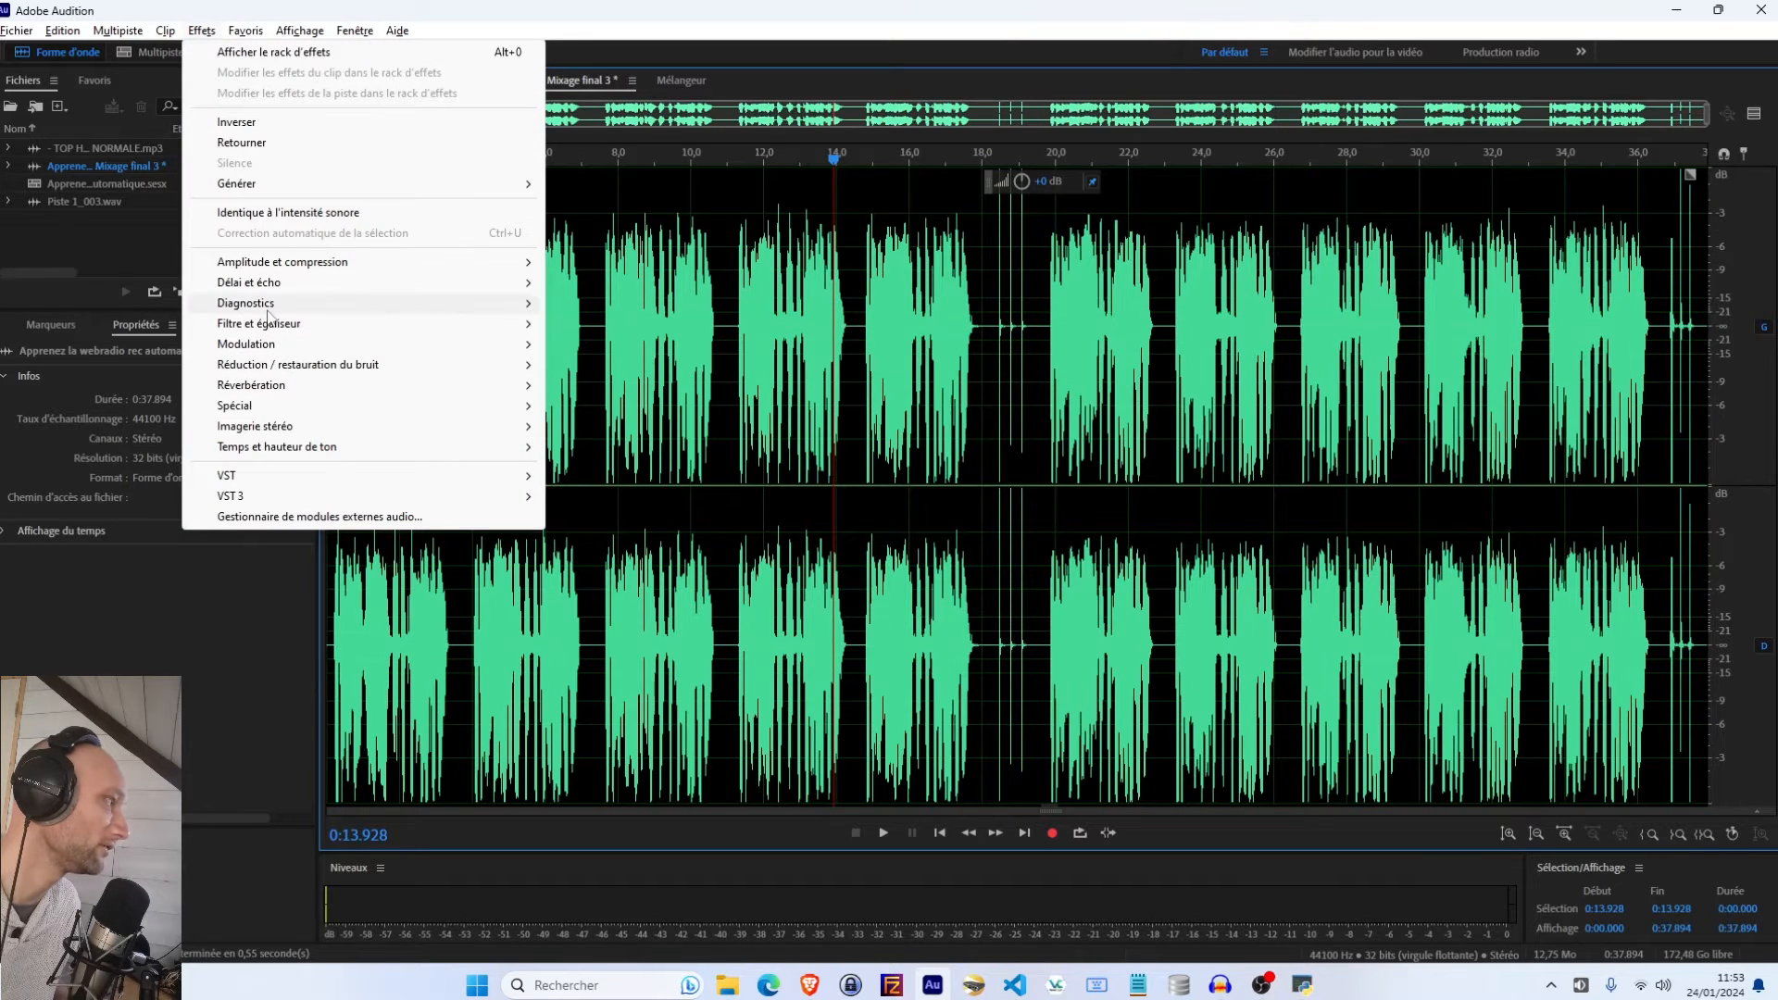
mouse_move(269, 307)
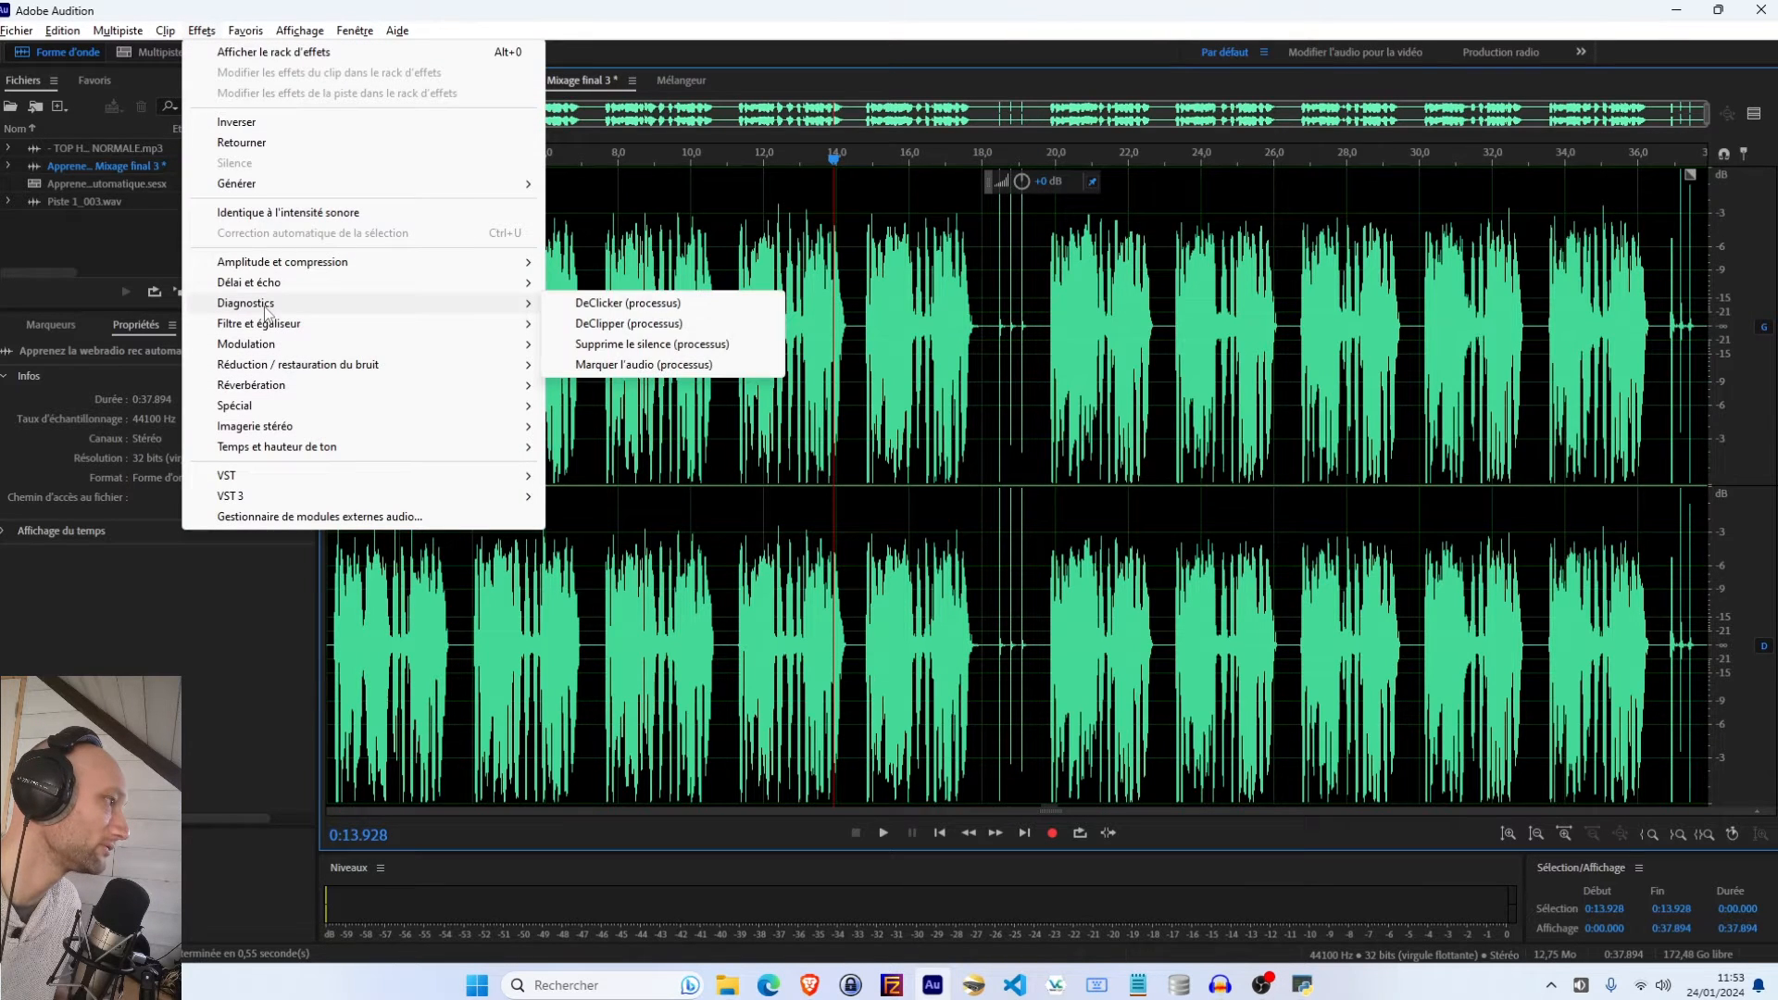
left_click(617, 365)
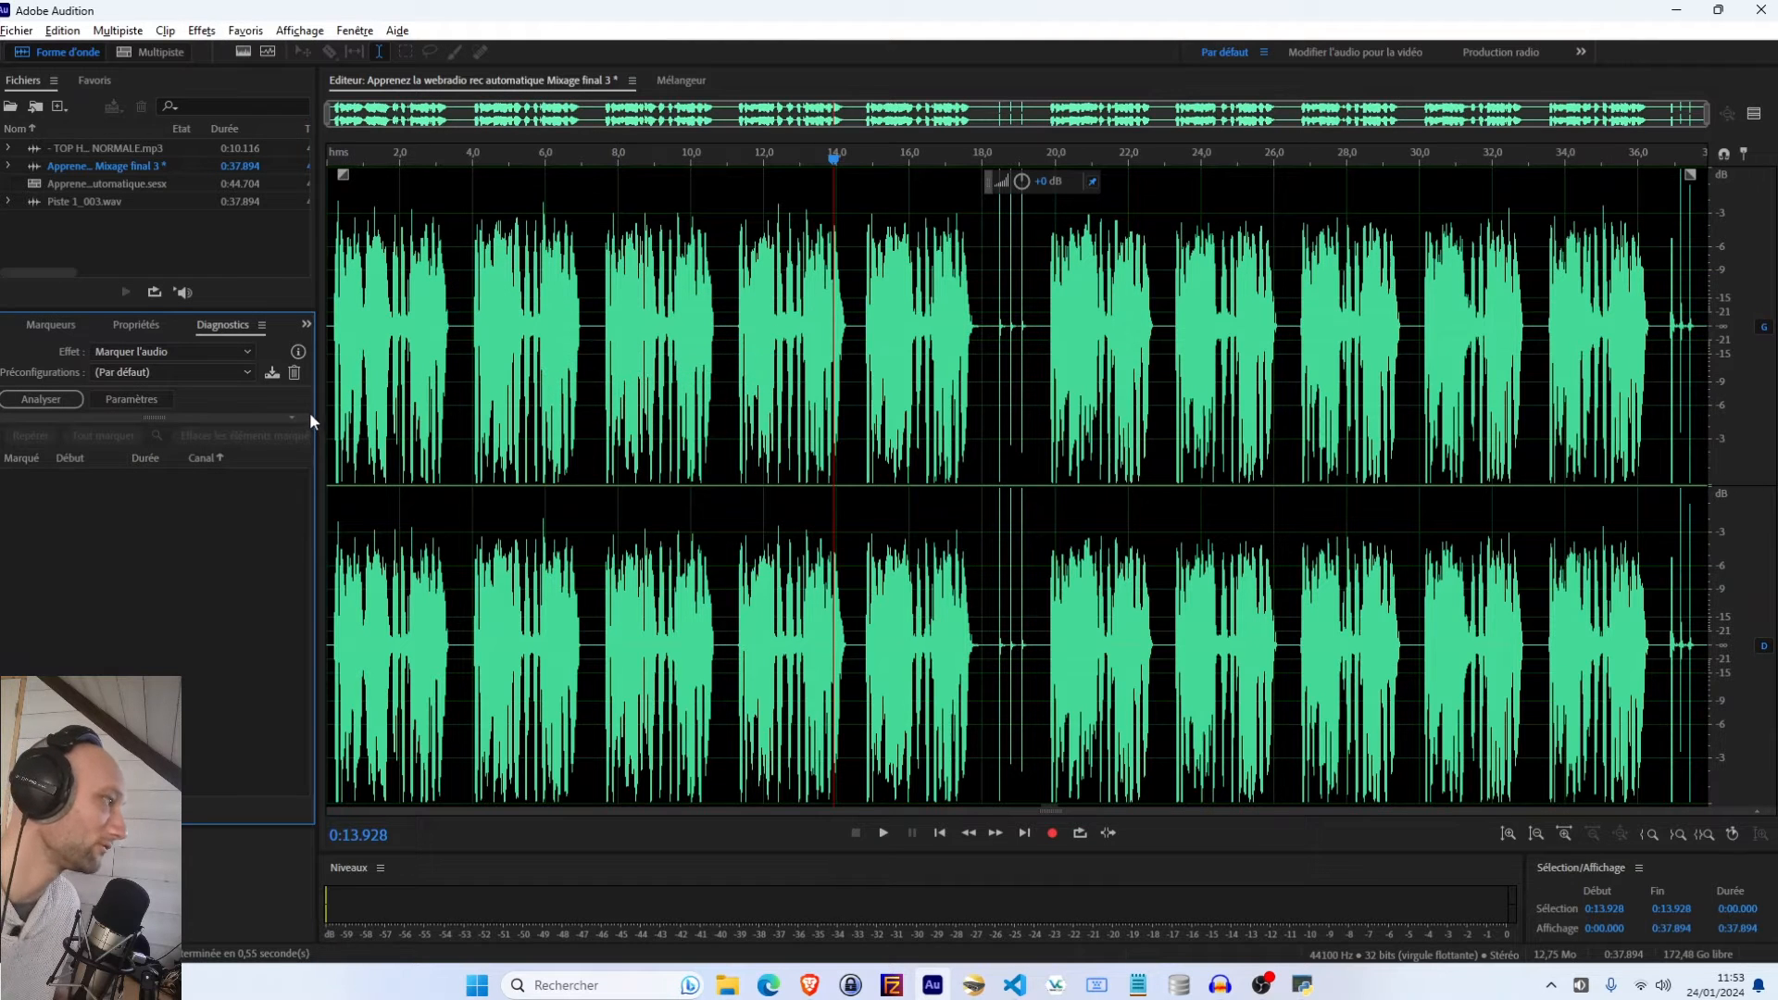
Choose the Marquer les zones non silencieuses preset and run the analysis on the mixed-down file
left_click(121, 372)
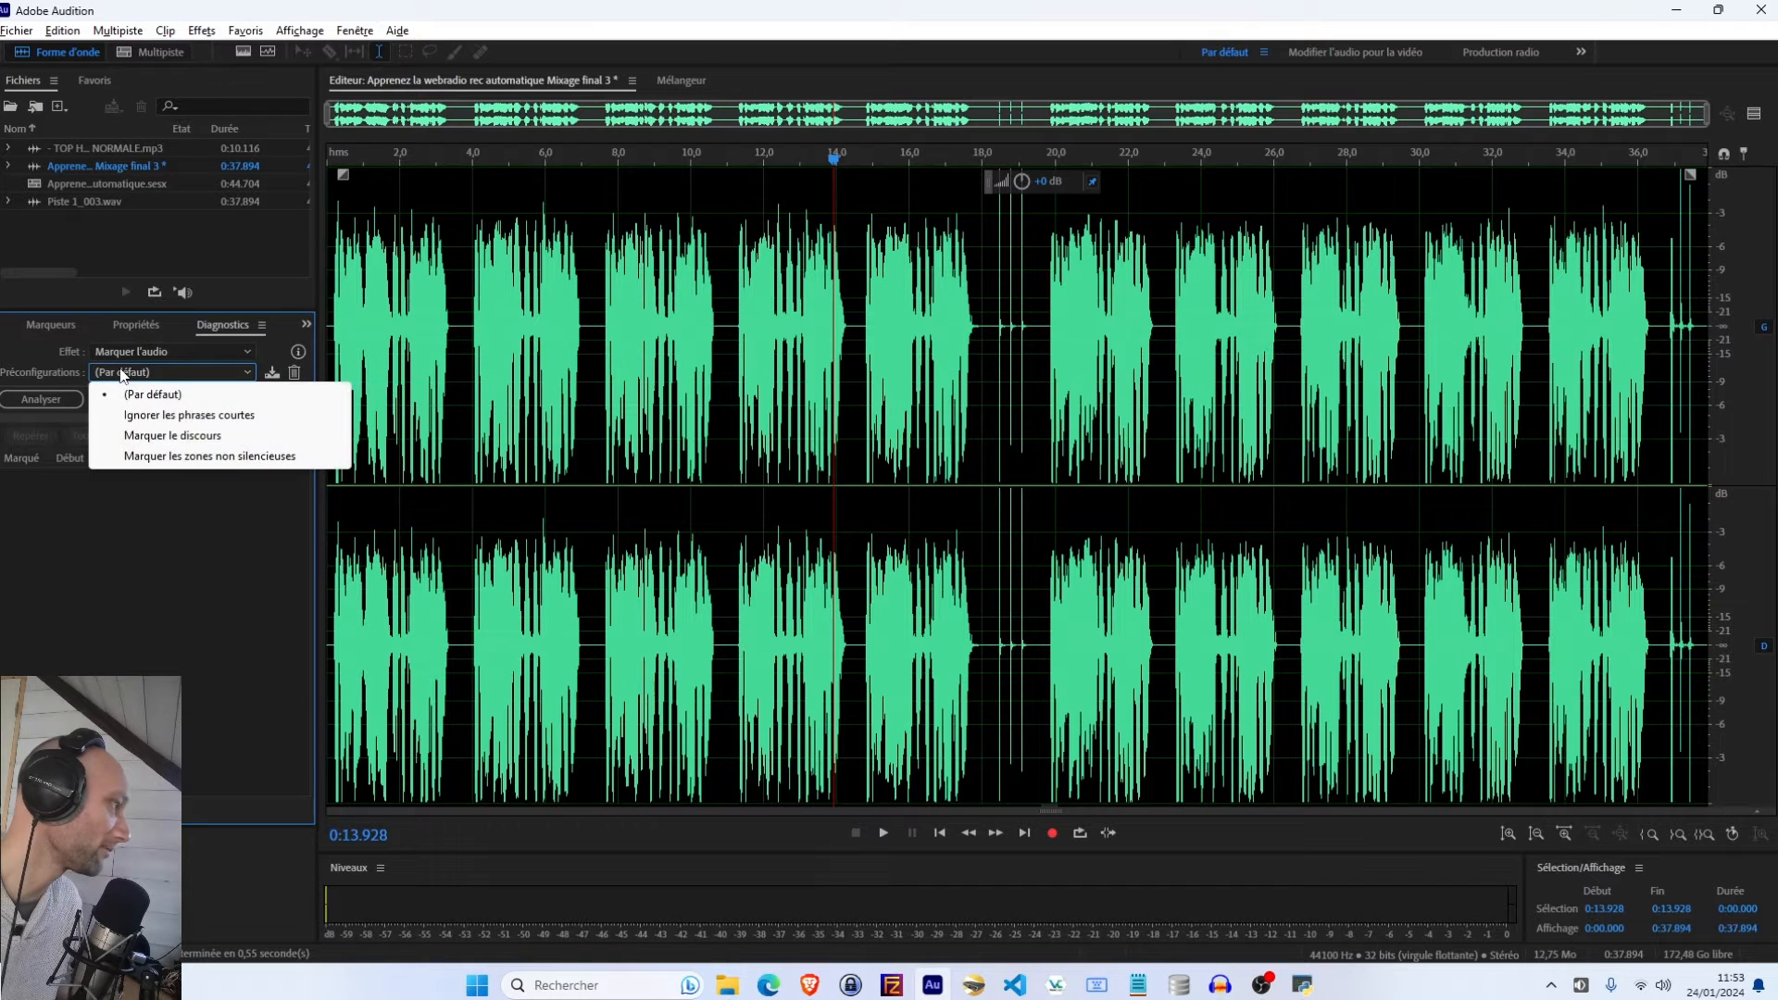
left_click(186, 457)
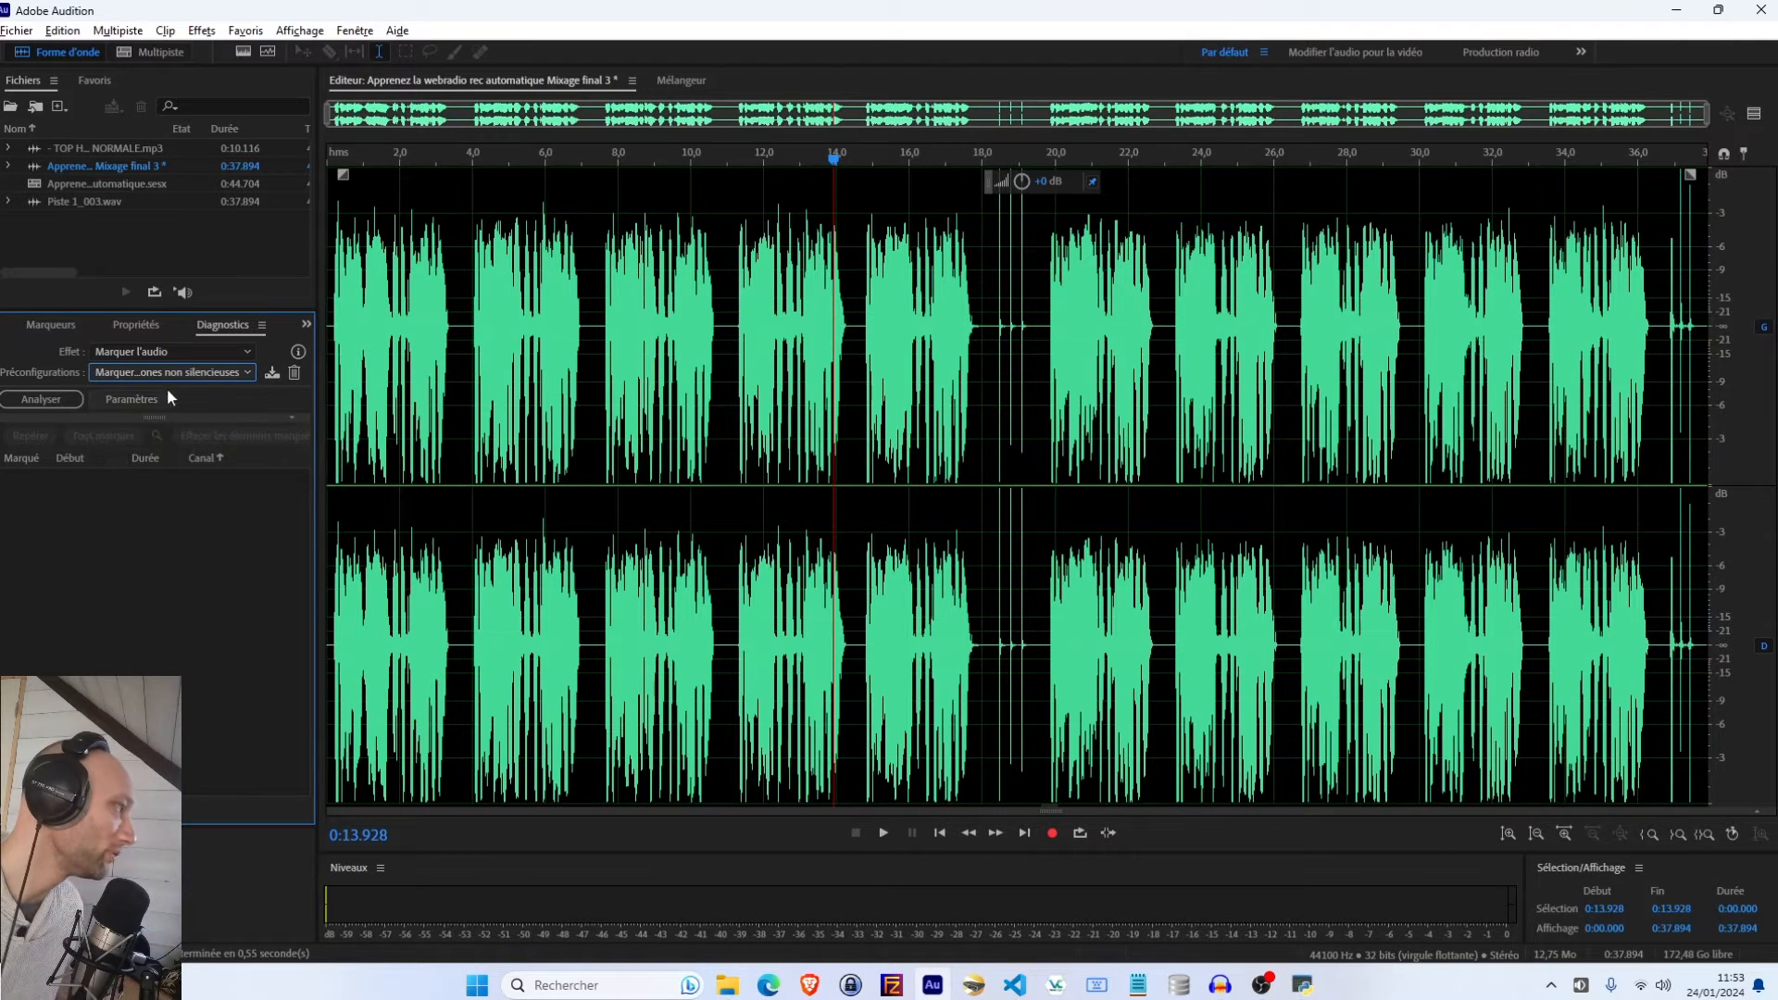
left_click(38, 399)
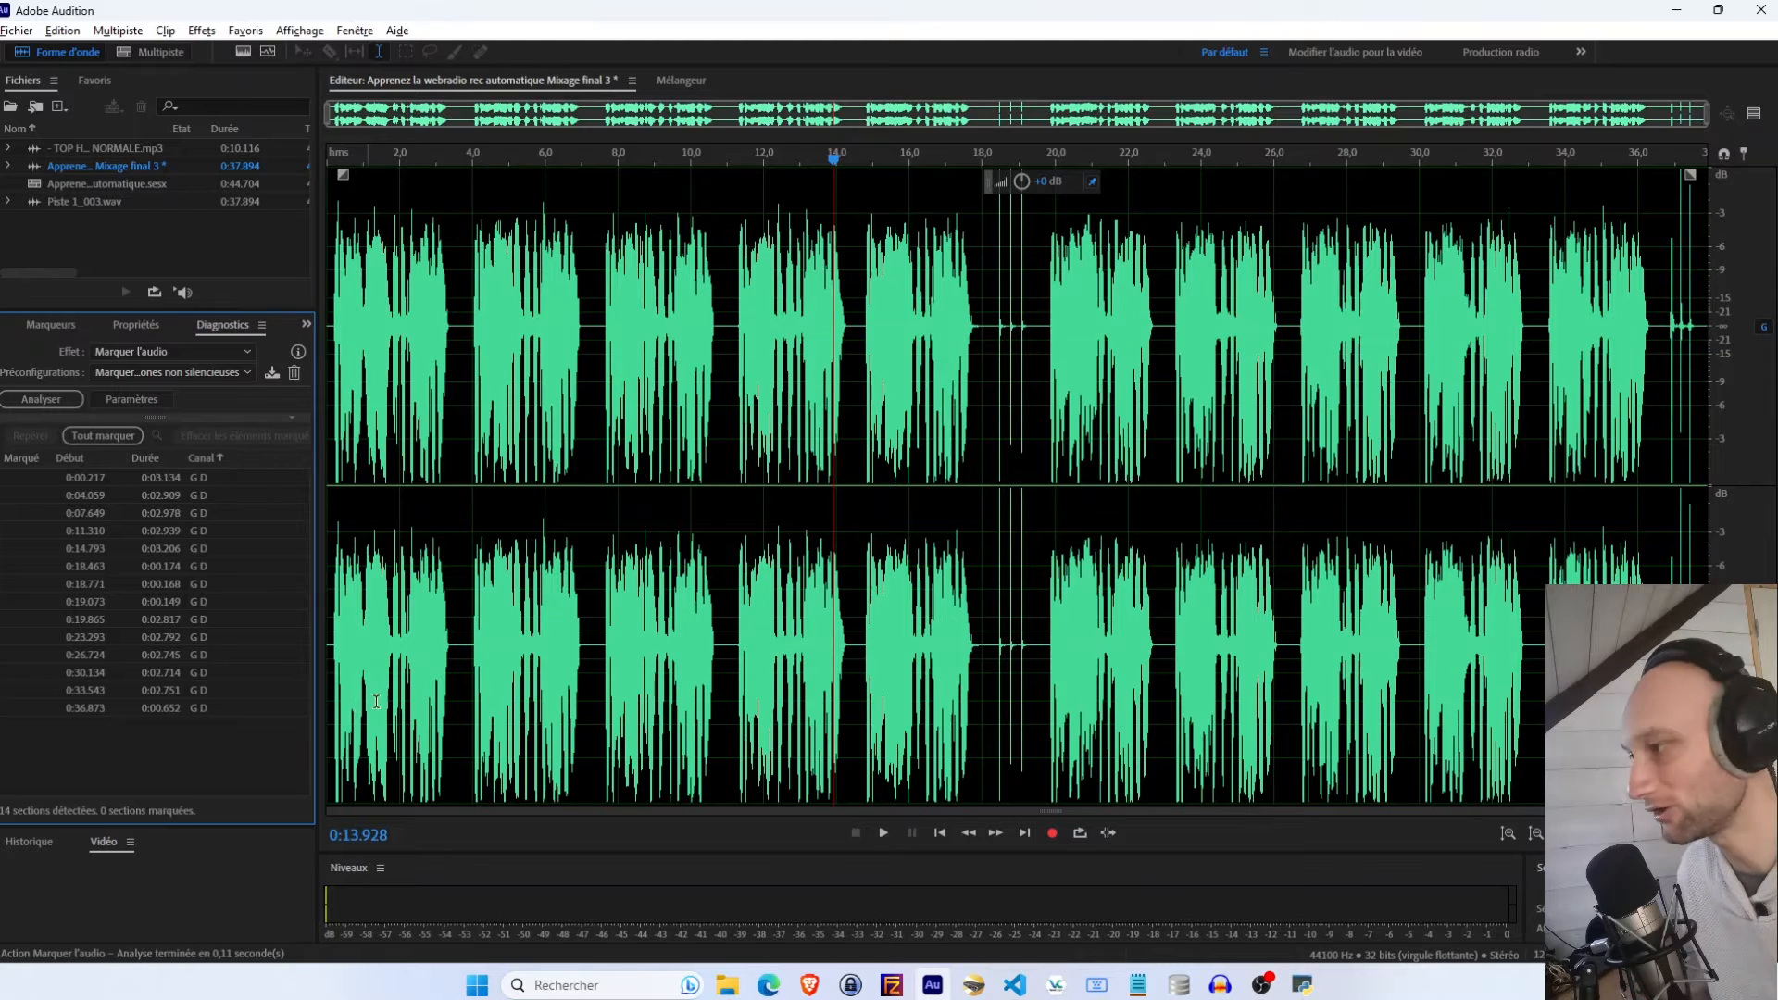
Step through each detected non-silent section on the waveform to check where it starts and ends
left_click(397, 647)
left_click(615, 639)
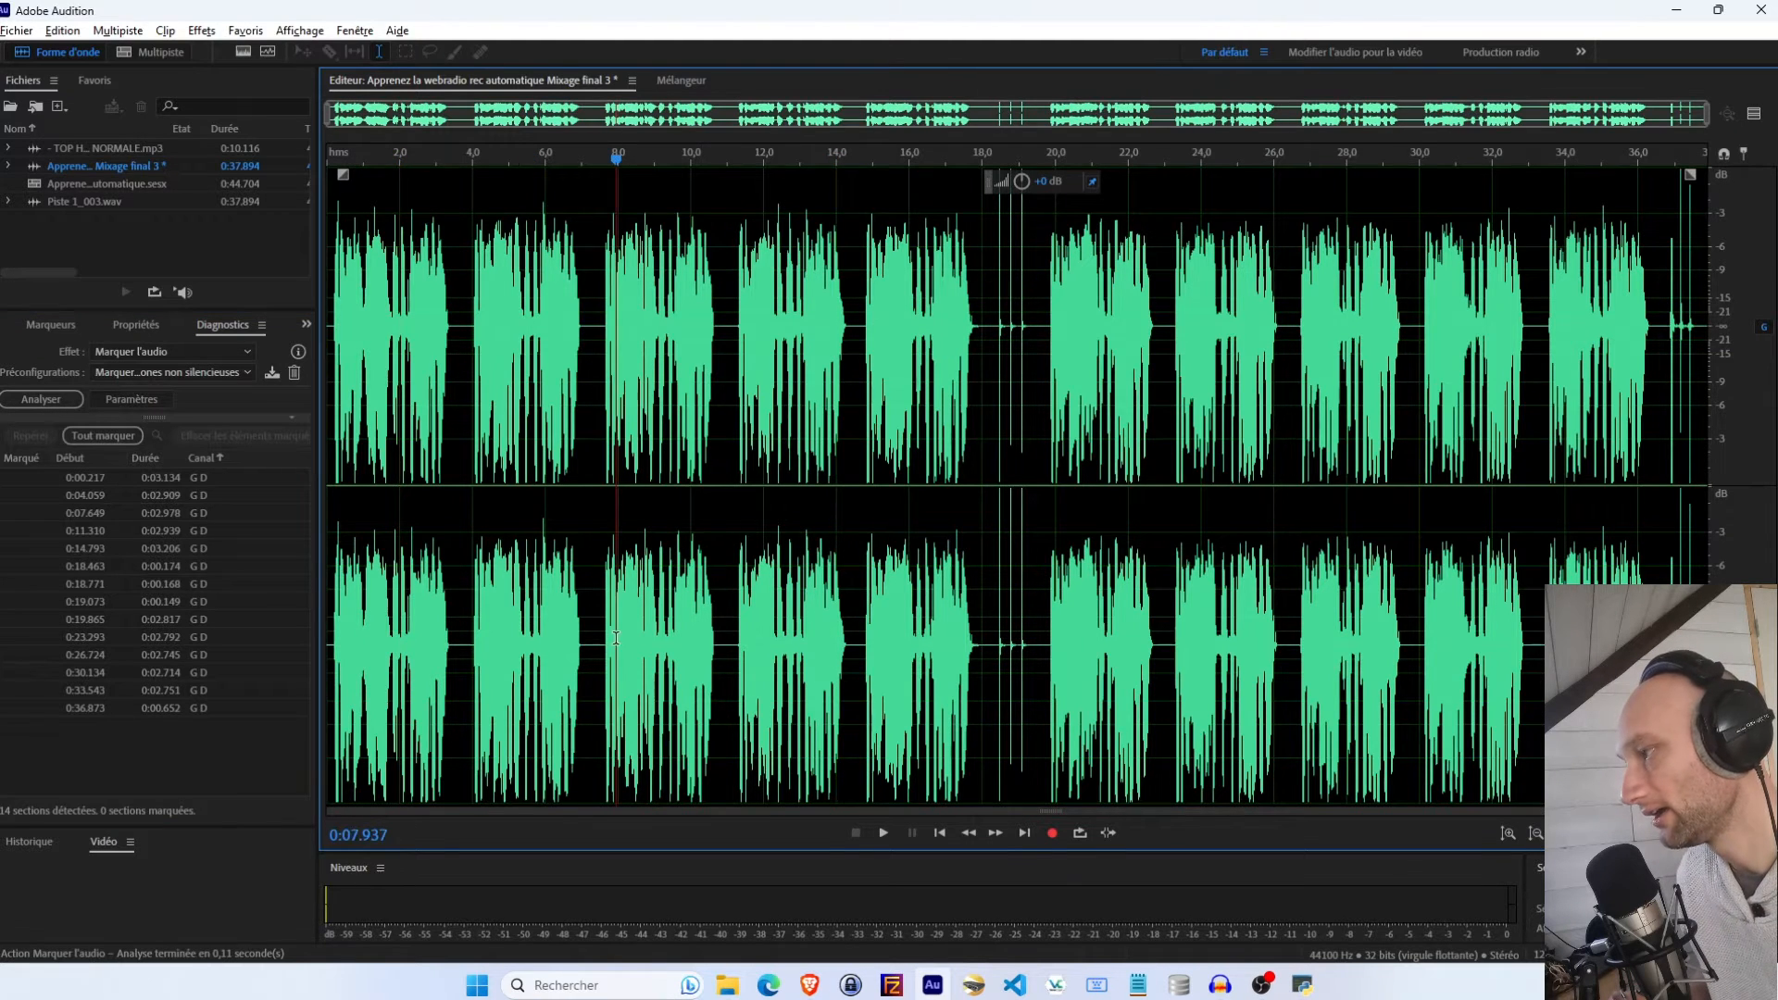
left_click(738, 636)
left_click(811, 640)
left_click(913, 642)
left_click(1111, 638)
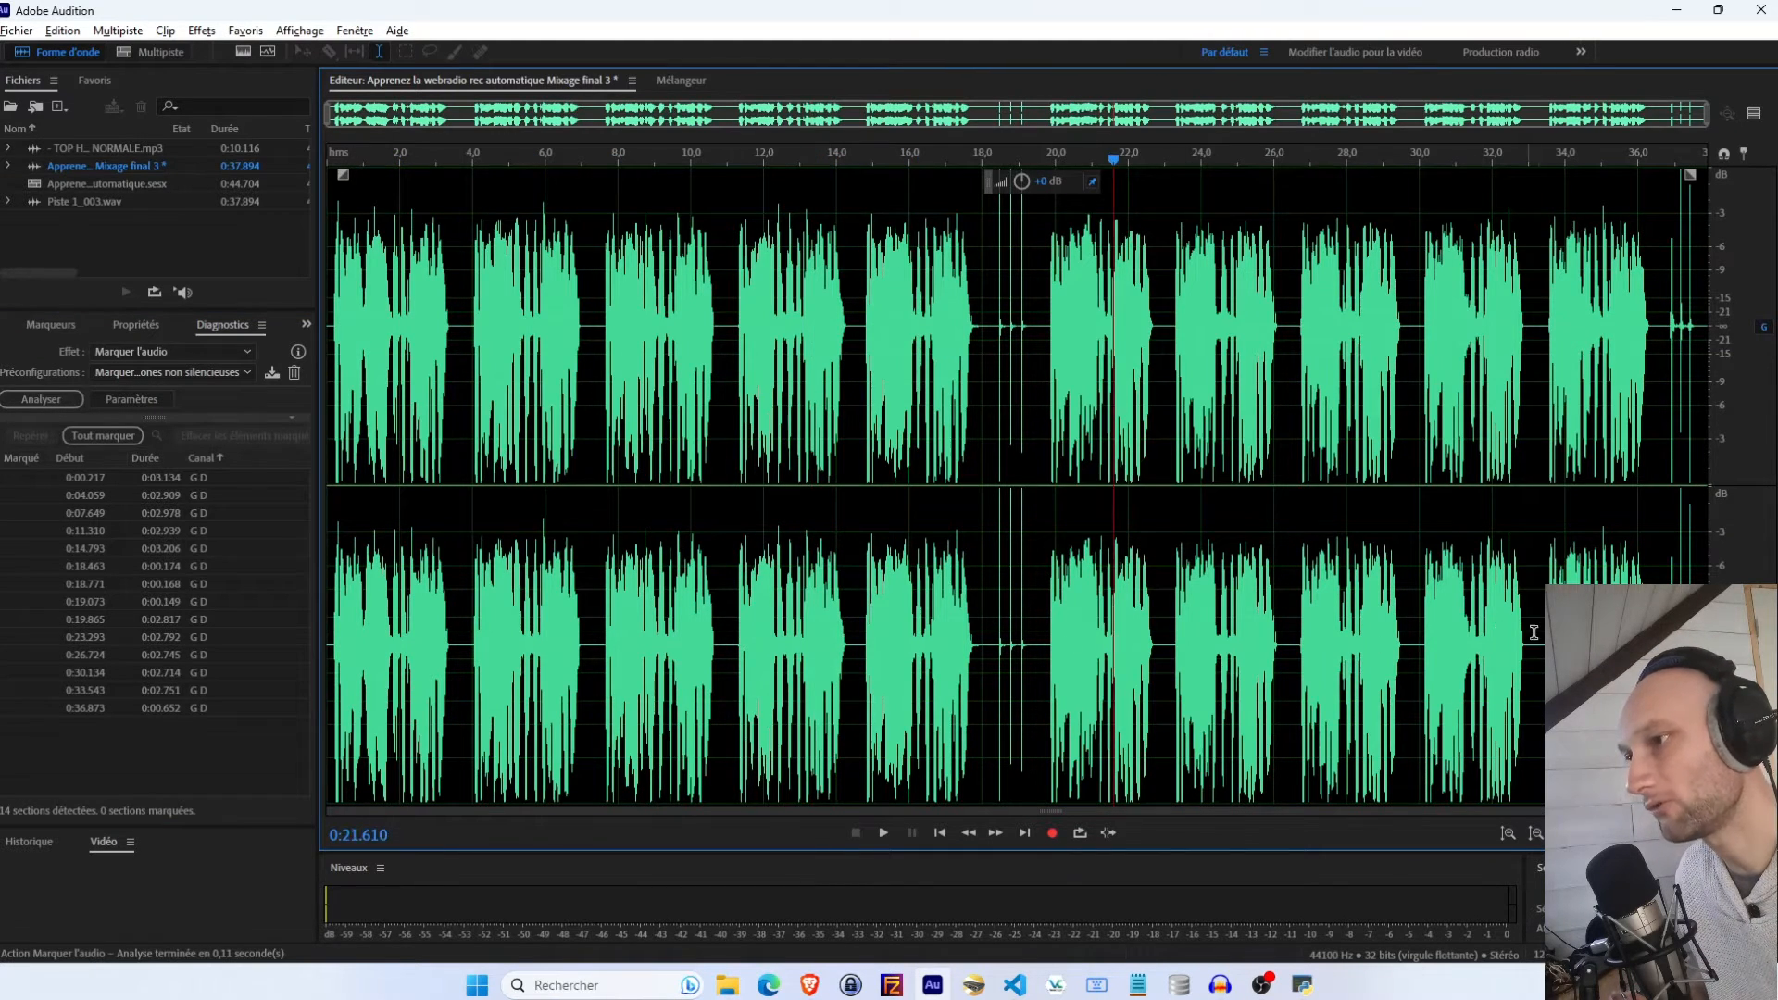
left_click(1542, 637)
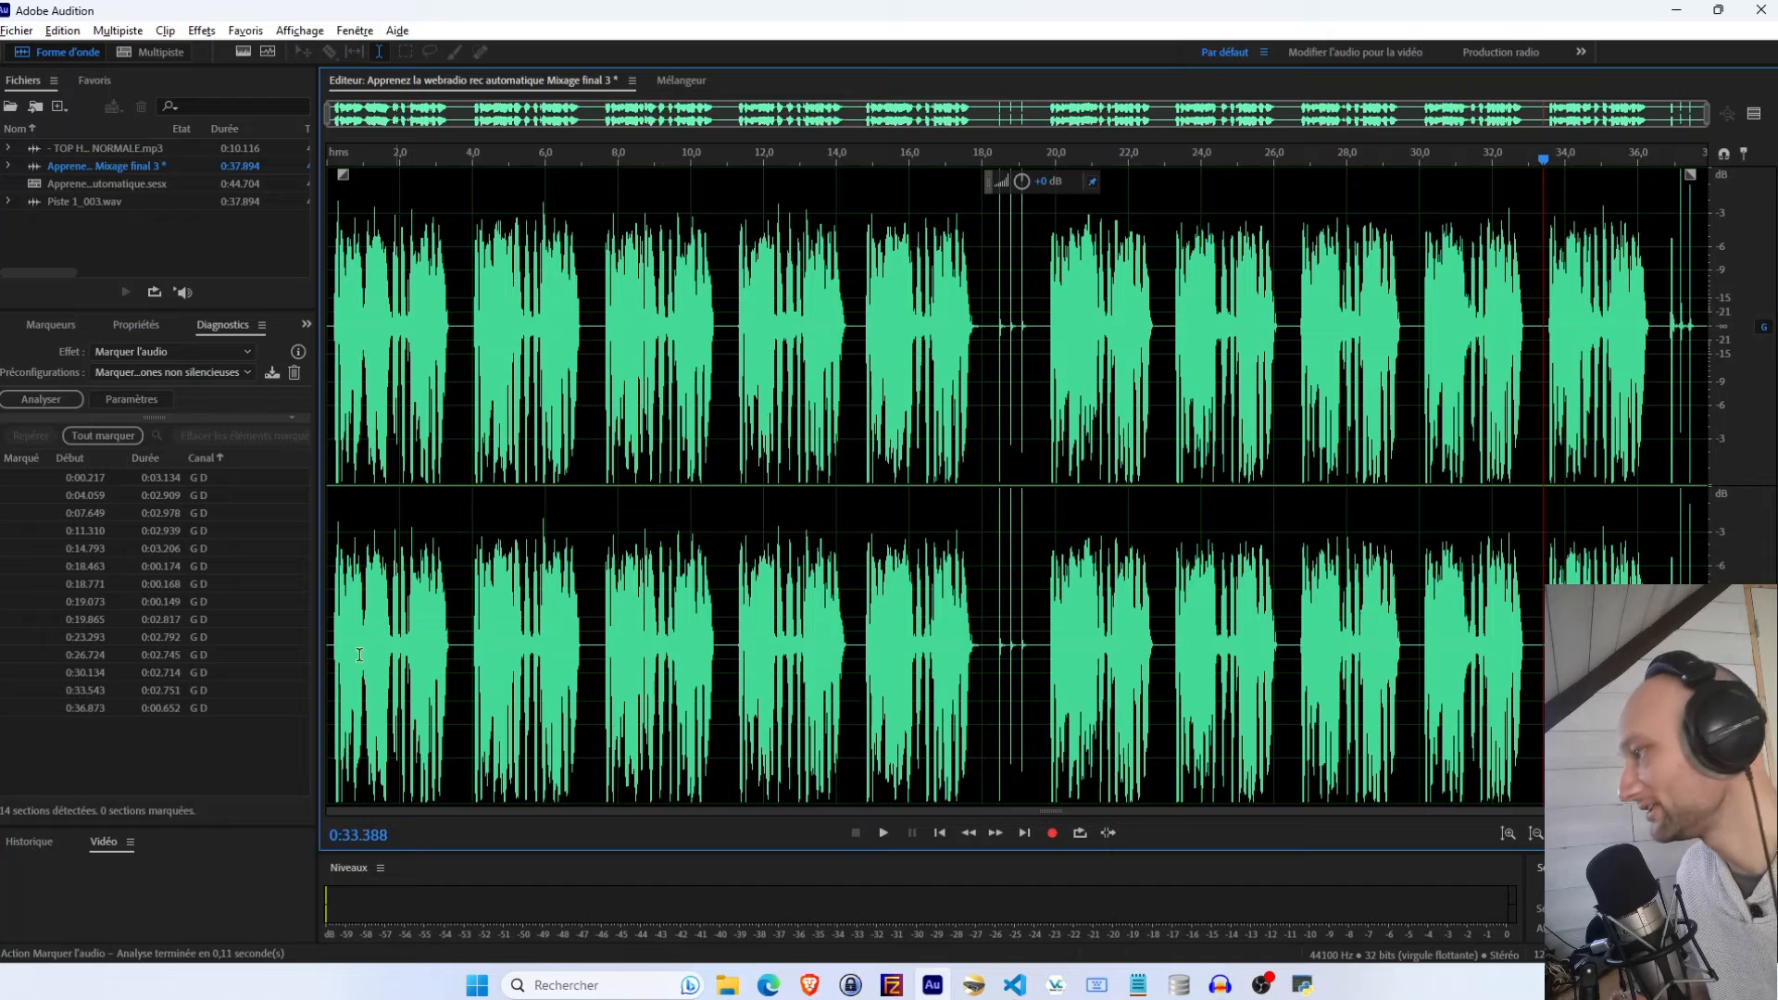
left_click(106, 478)
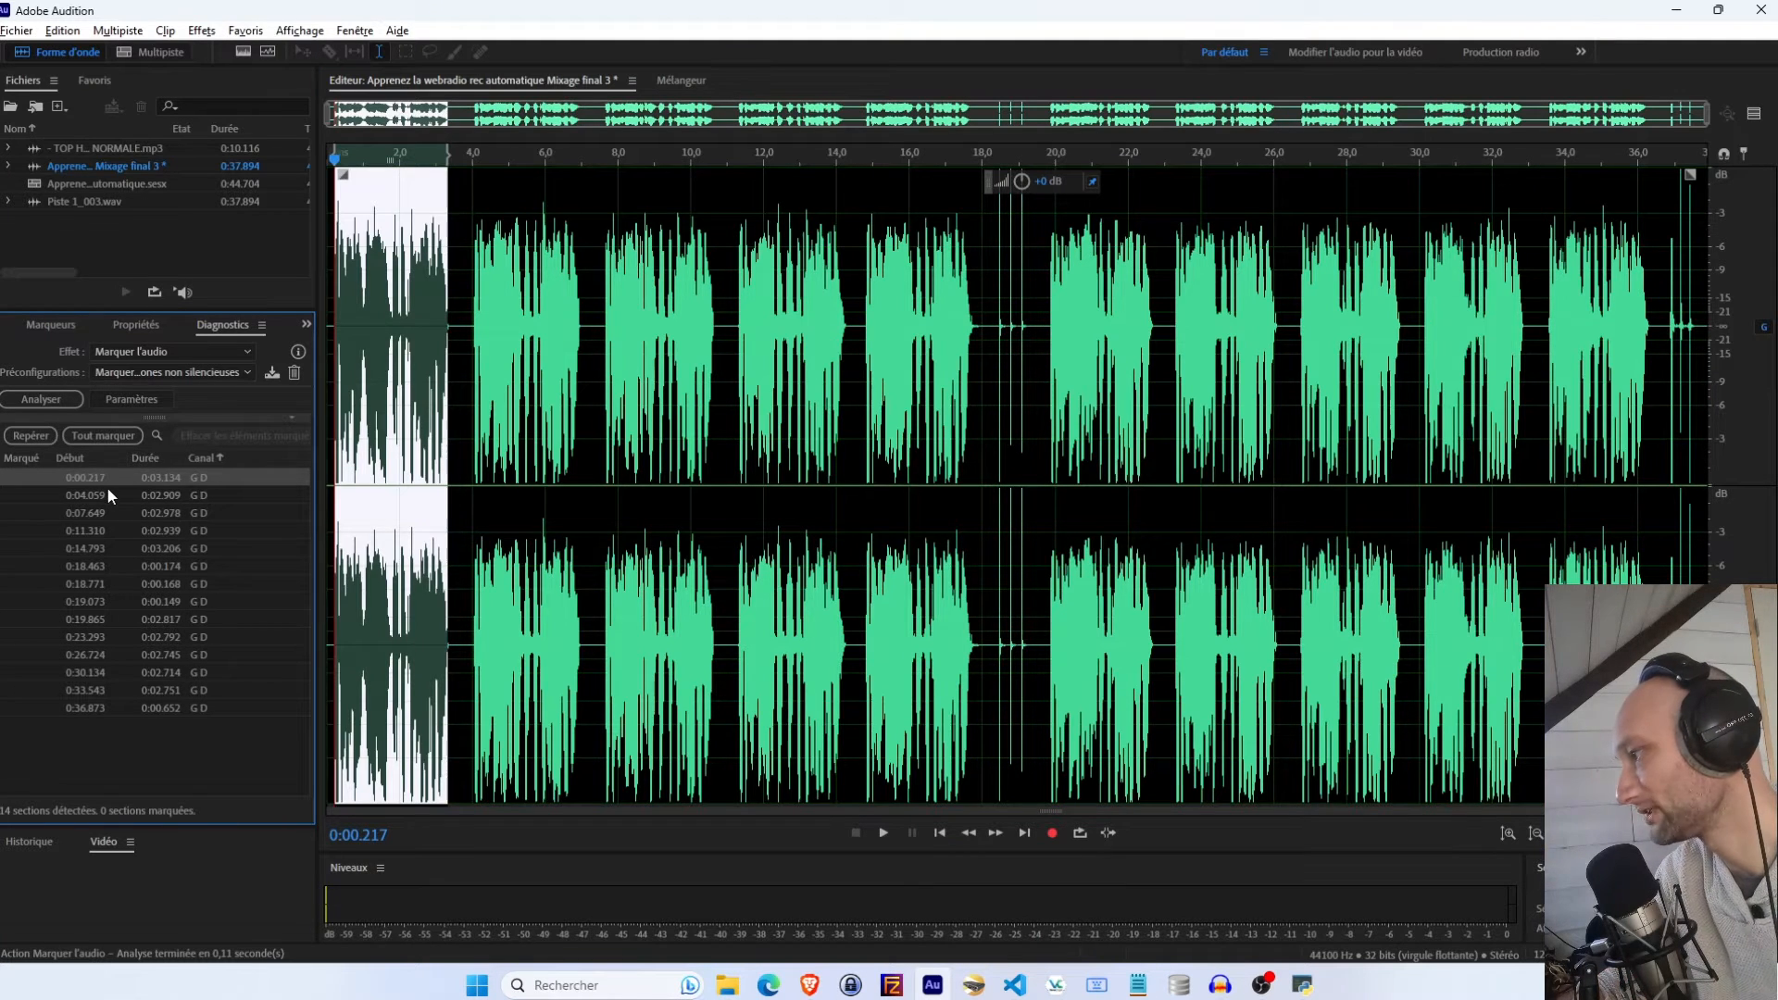
scroll(432, 616, "up", 7)
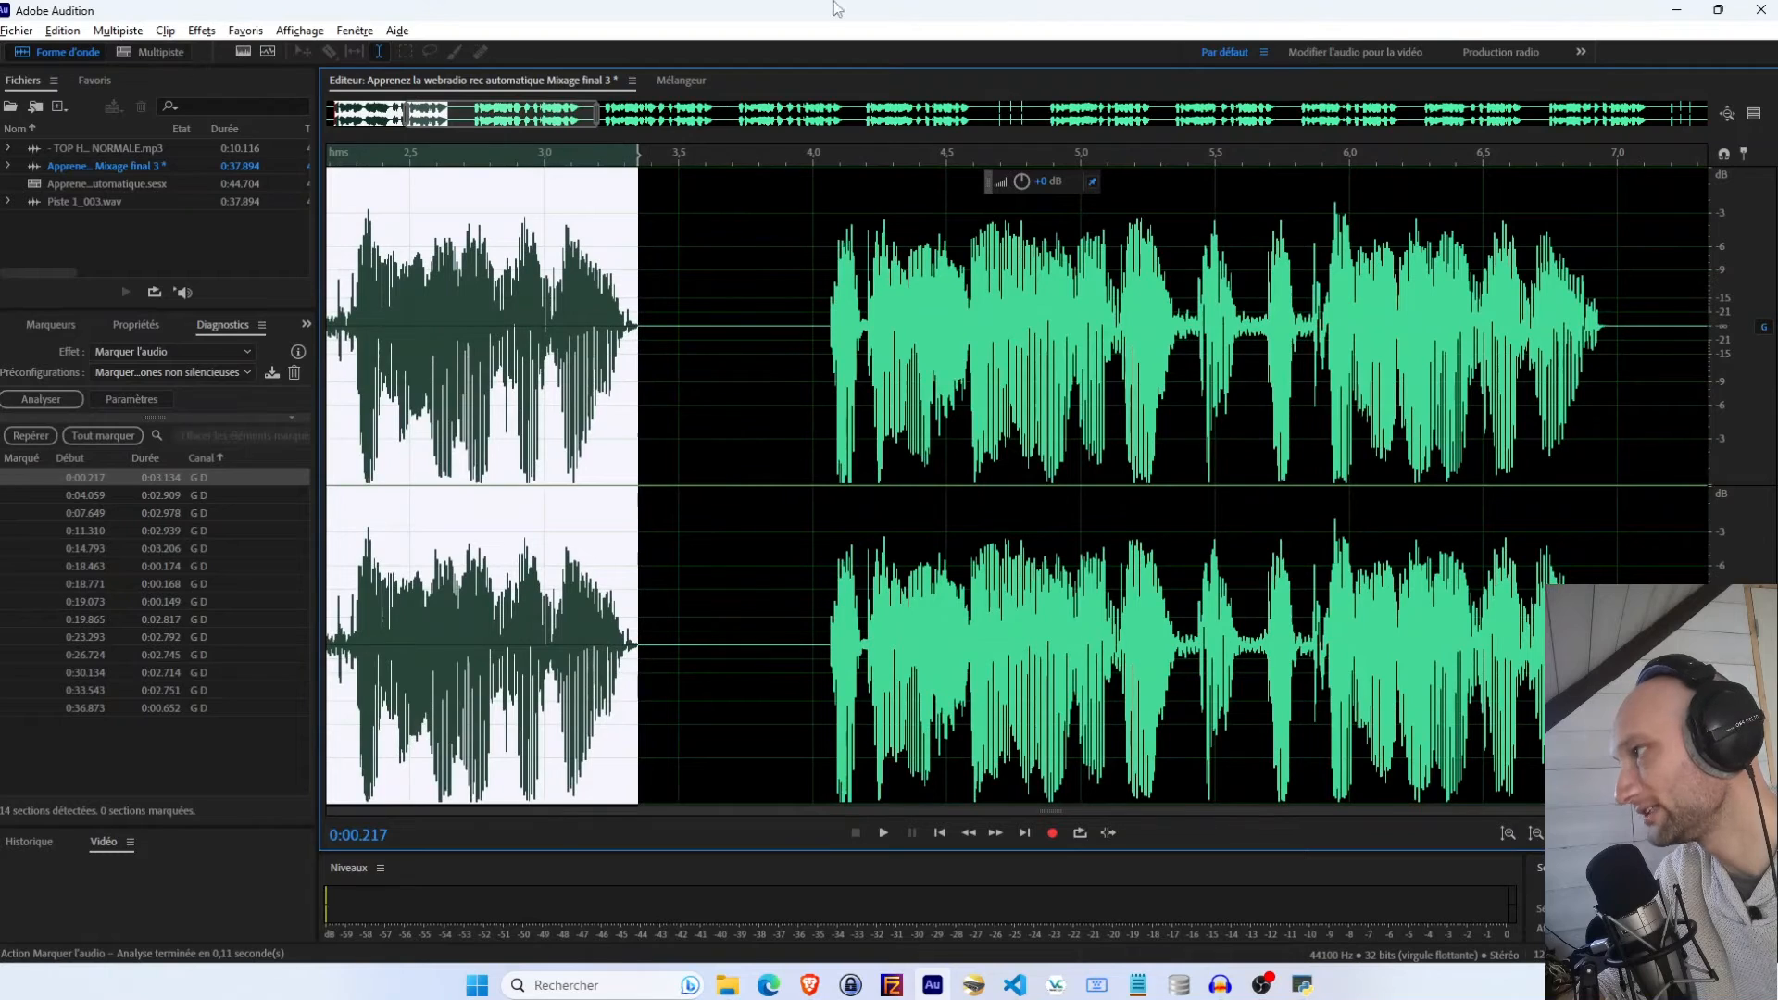
left_click_drag(443, 111, 466, 148)
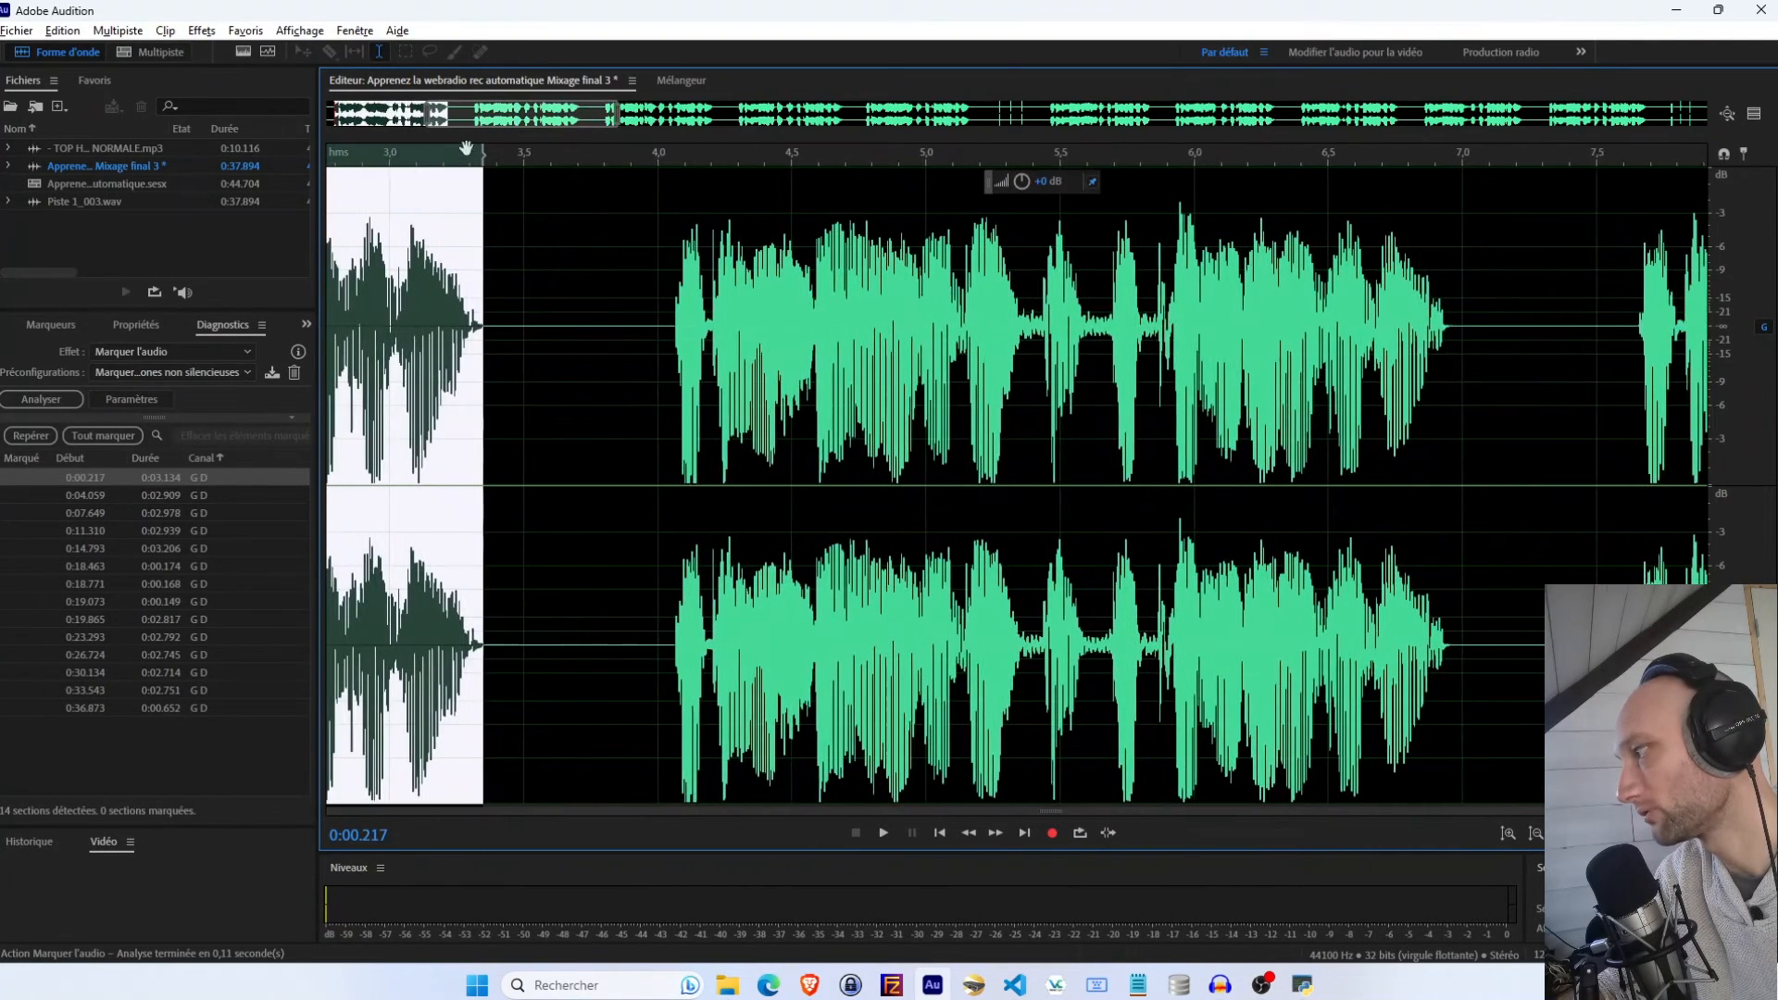
left_click(154, 483)
key("Down")
key("Down")
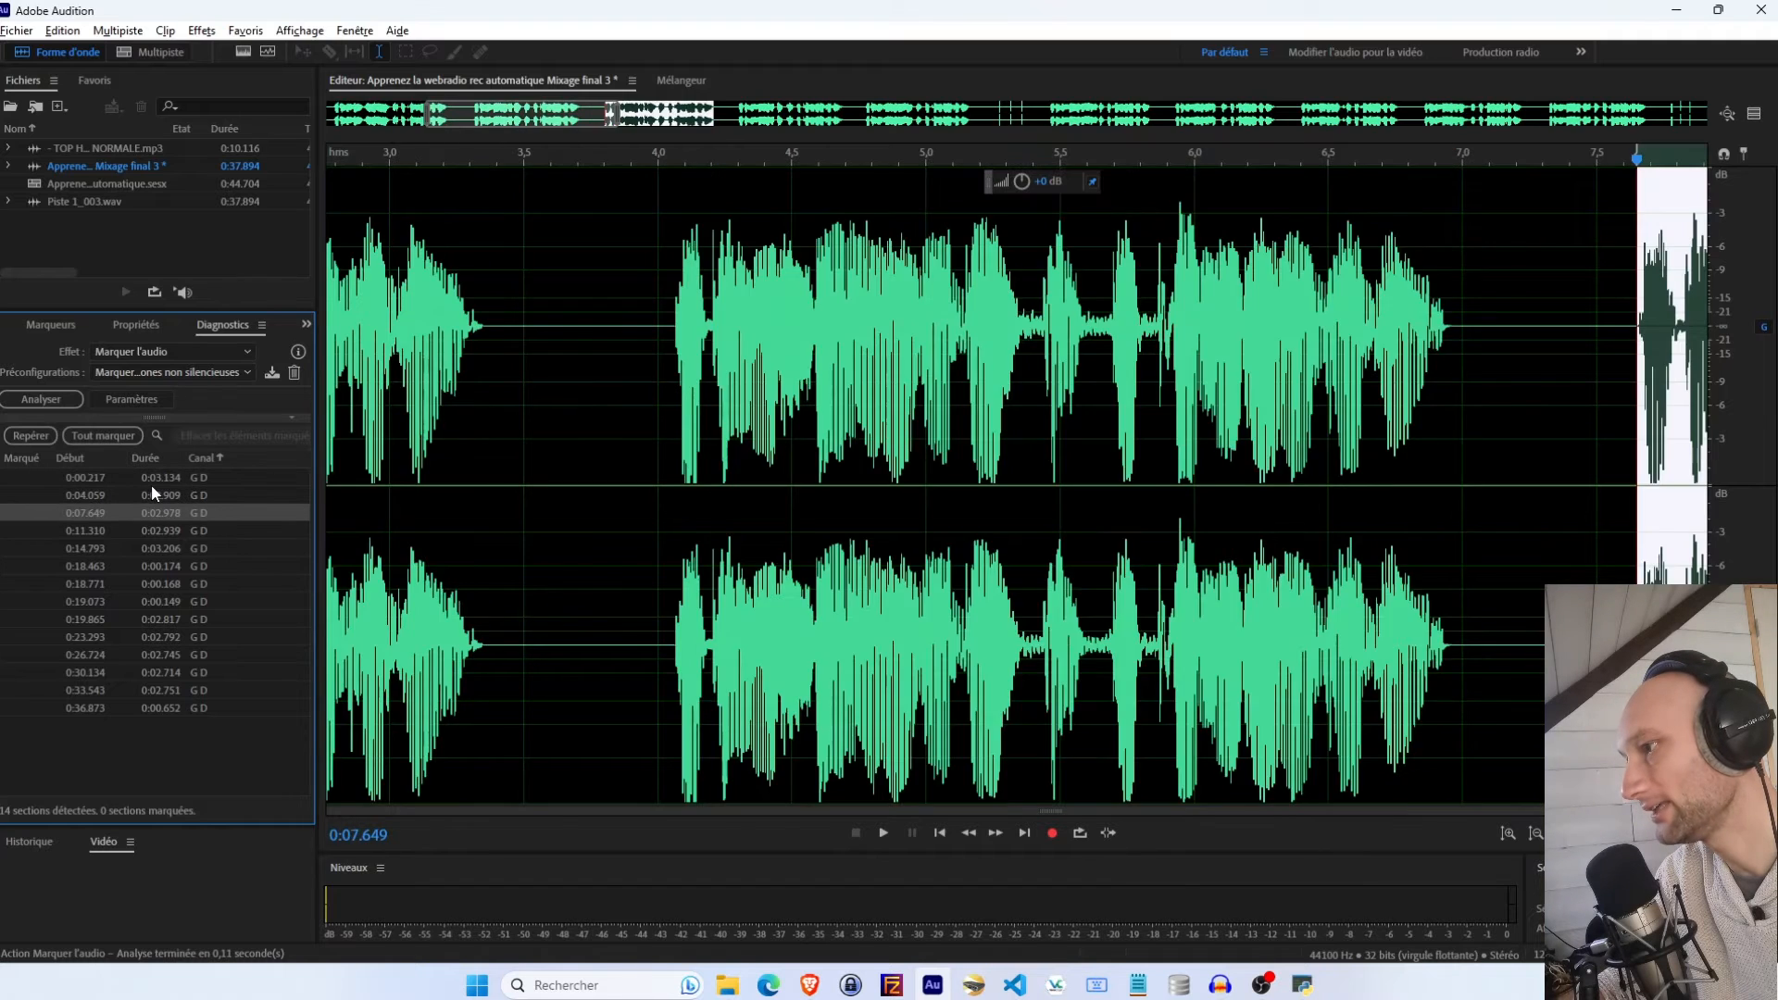
key("Down")
key("Down")
key("Down")
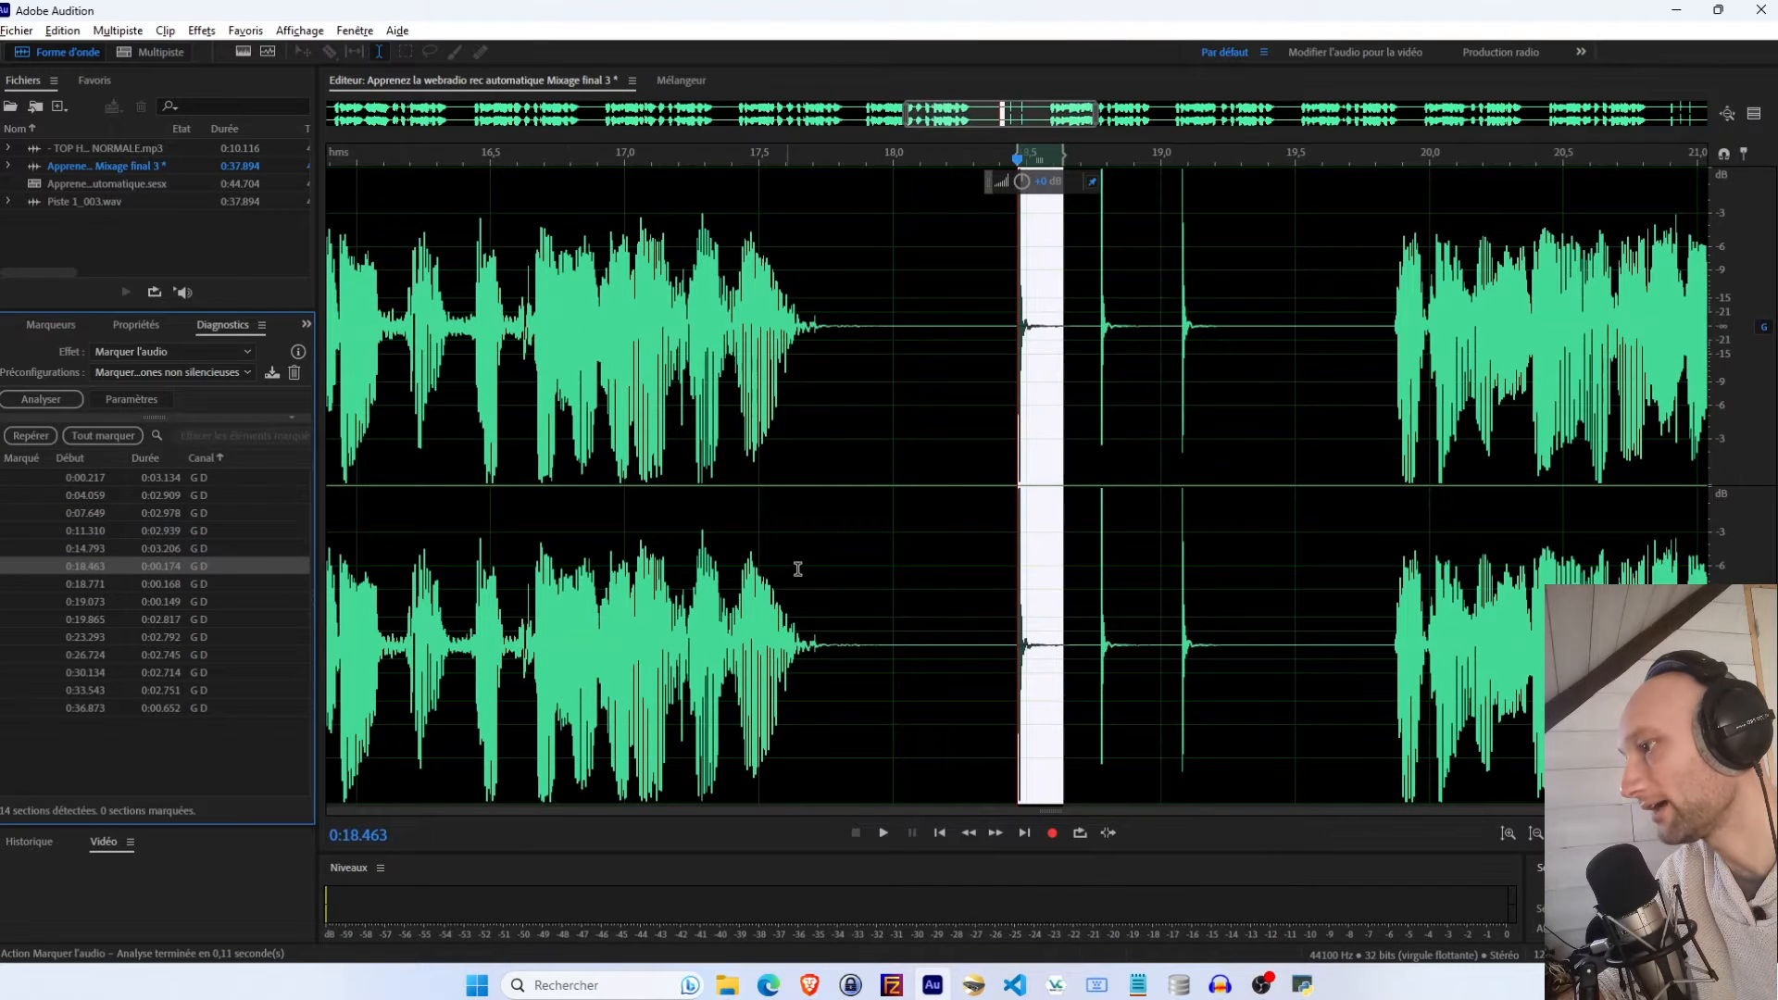
key("Down")
key("Down")
key("Down")
key("Down")
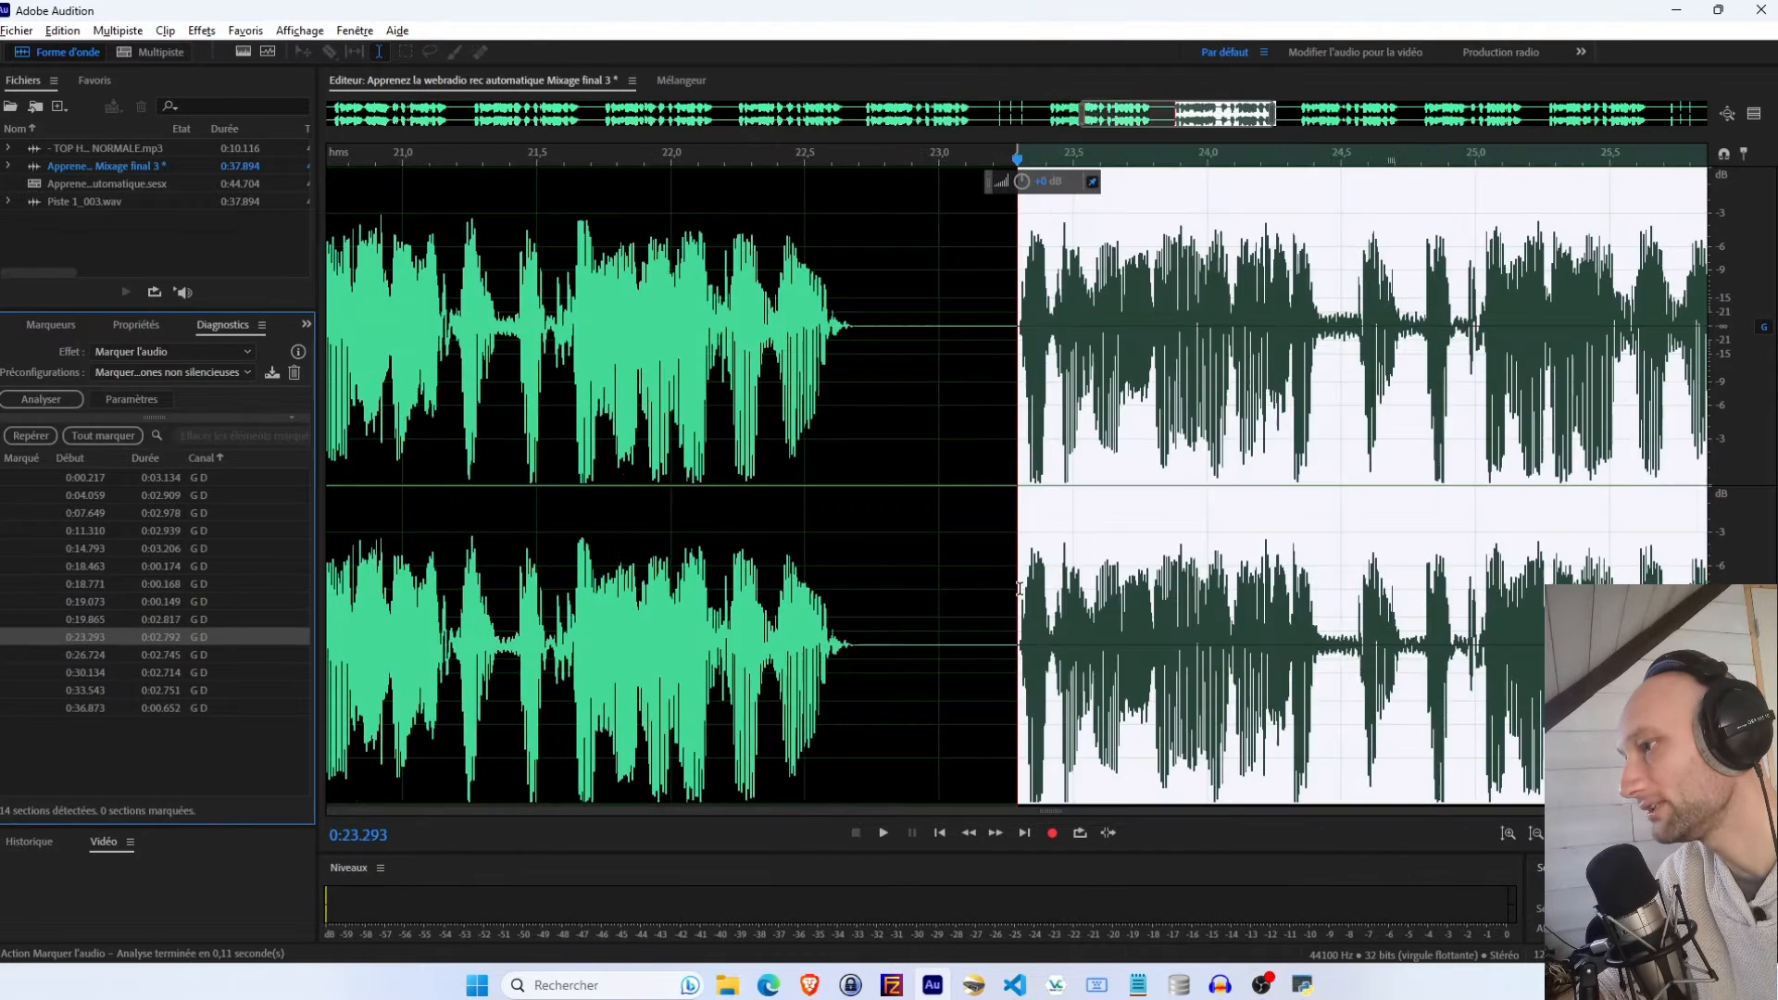
key("Down")
key("Down")
key("Down")
key("Down")
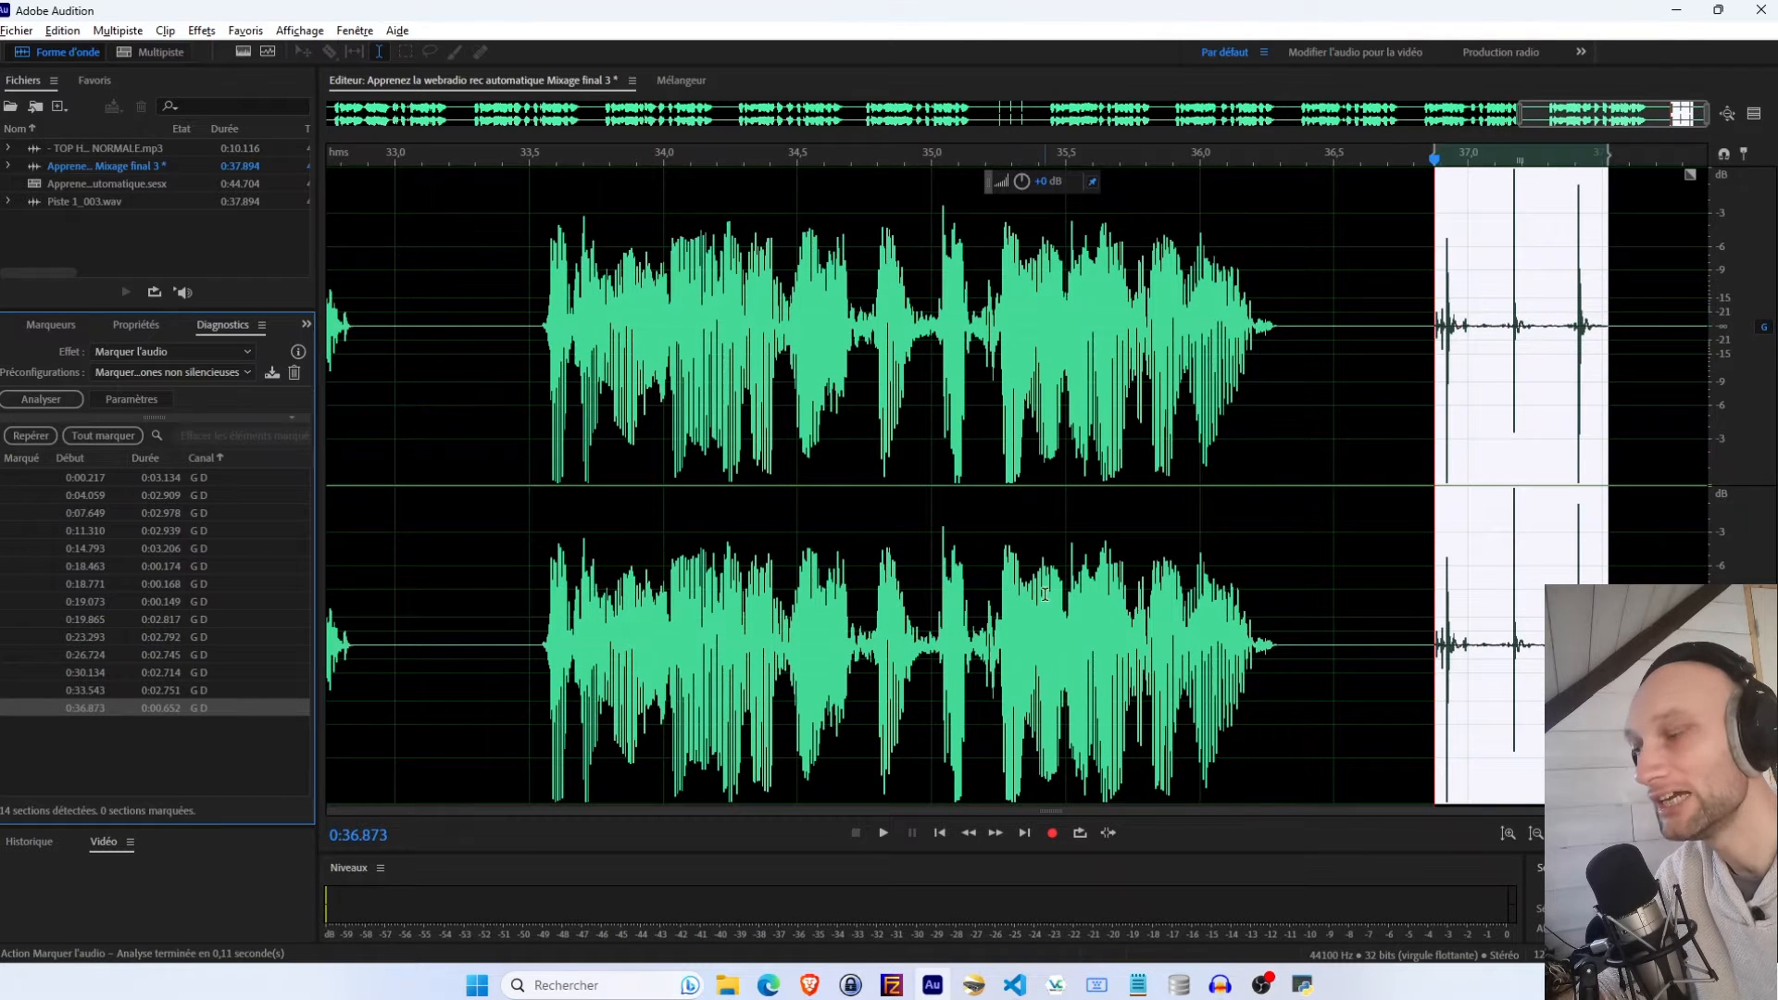
scroll(888, 687, "down", 8)
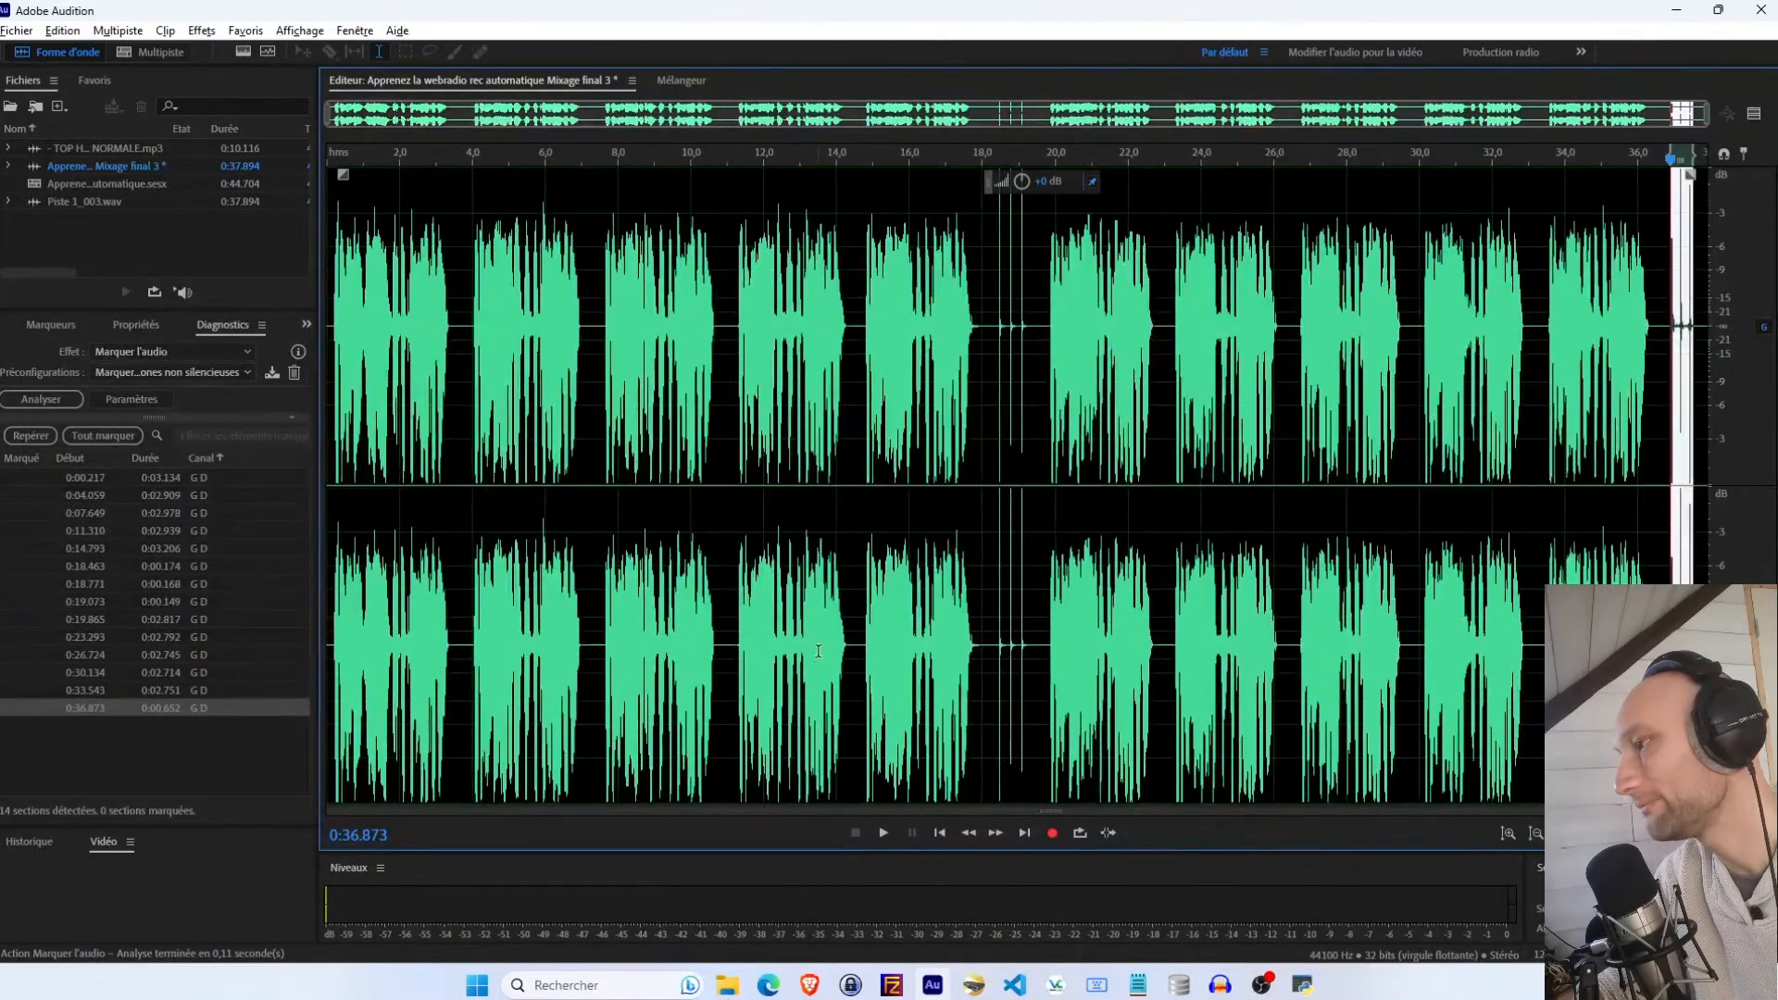
Open the effect parameters and set both the silence and audio thresholds to -45 dB
left_click(819, 651)
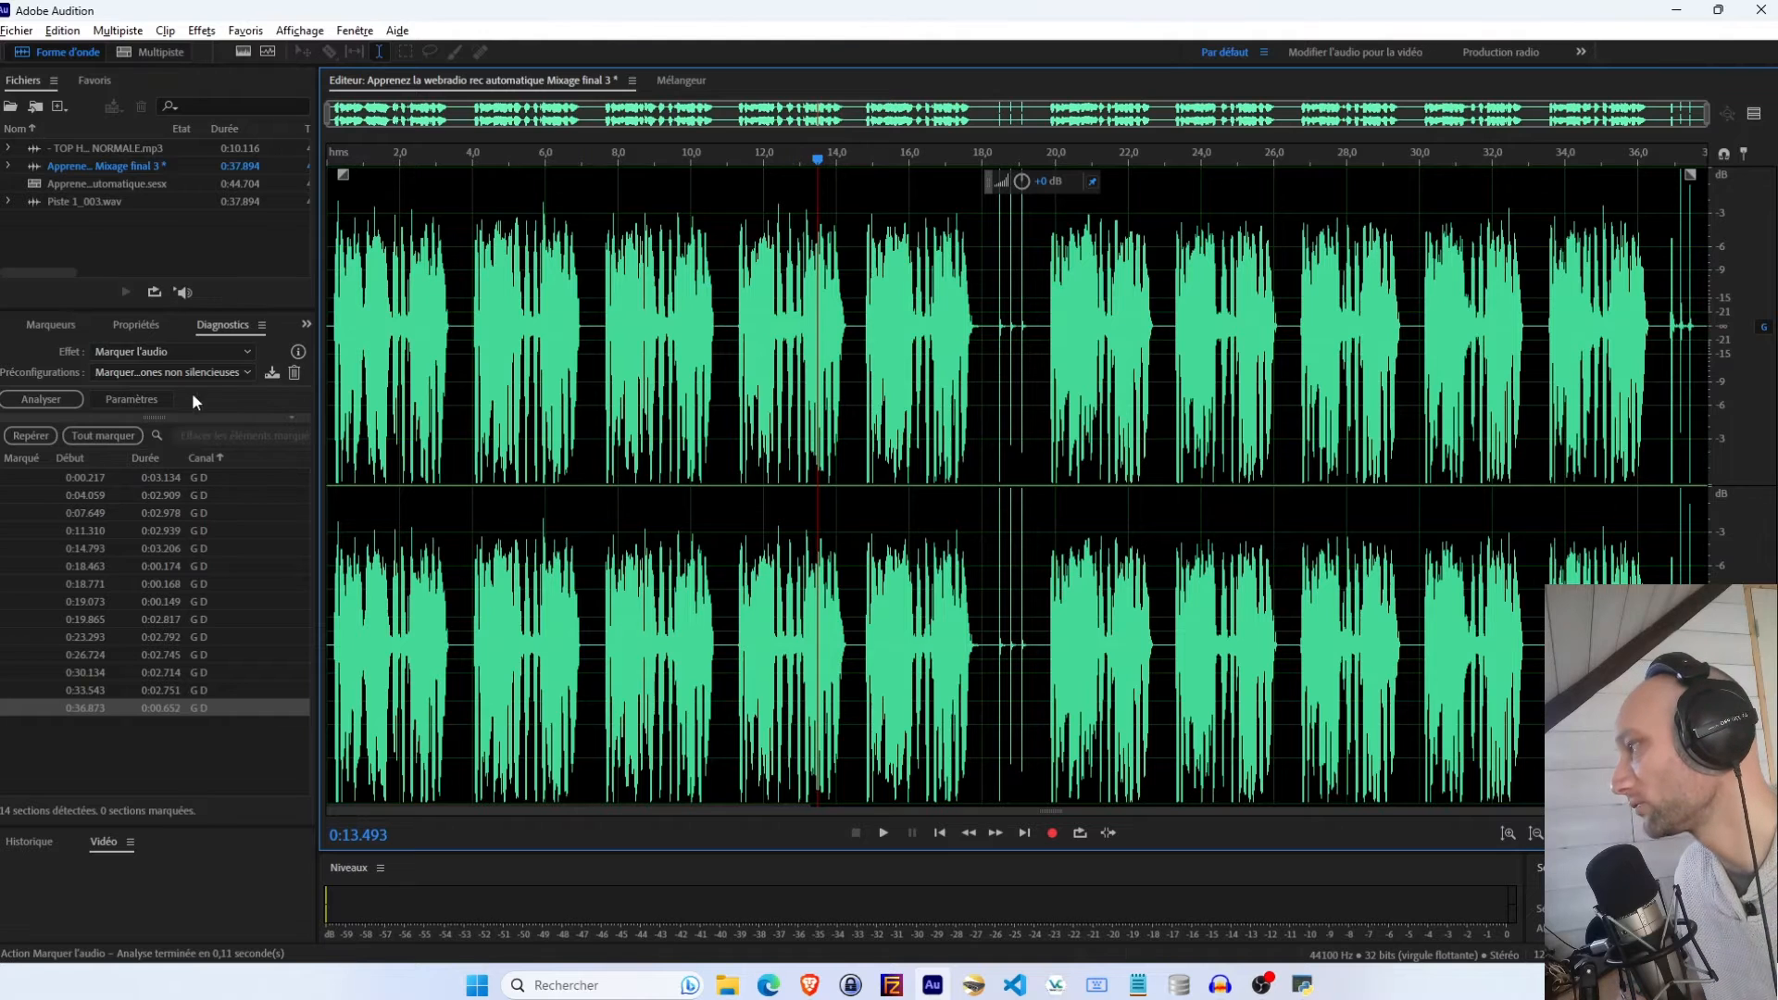
left_click(108, 401)
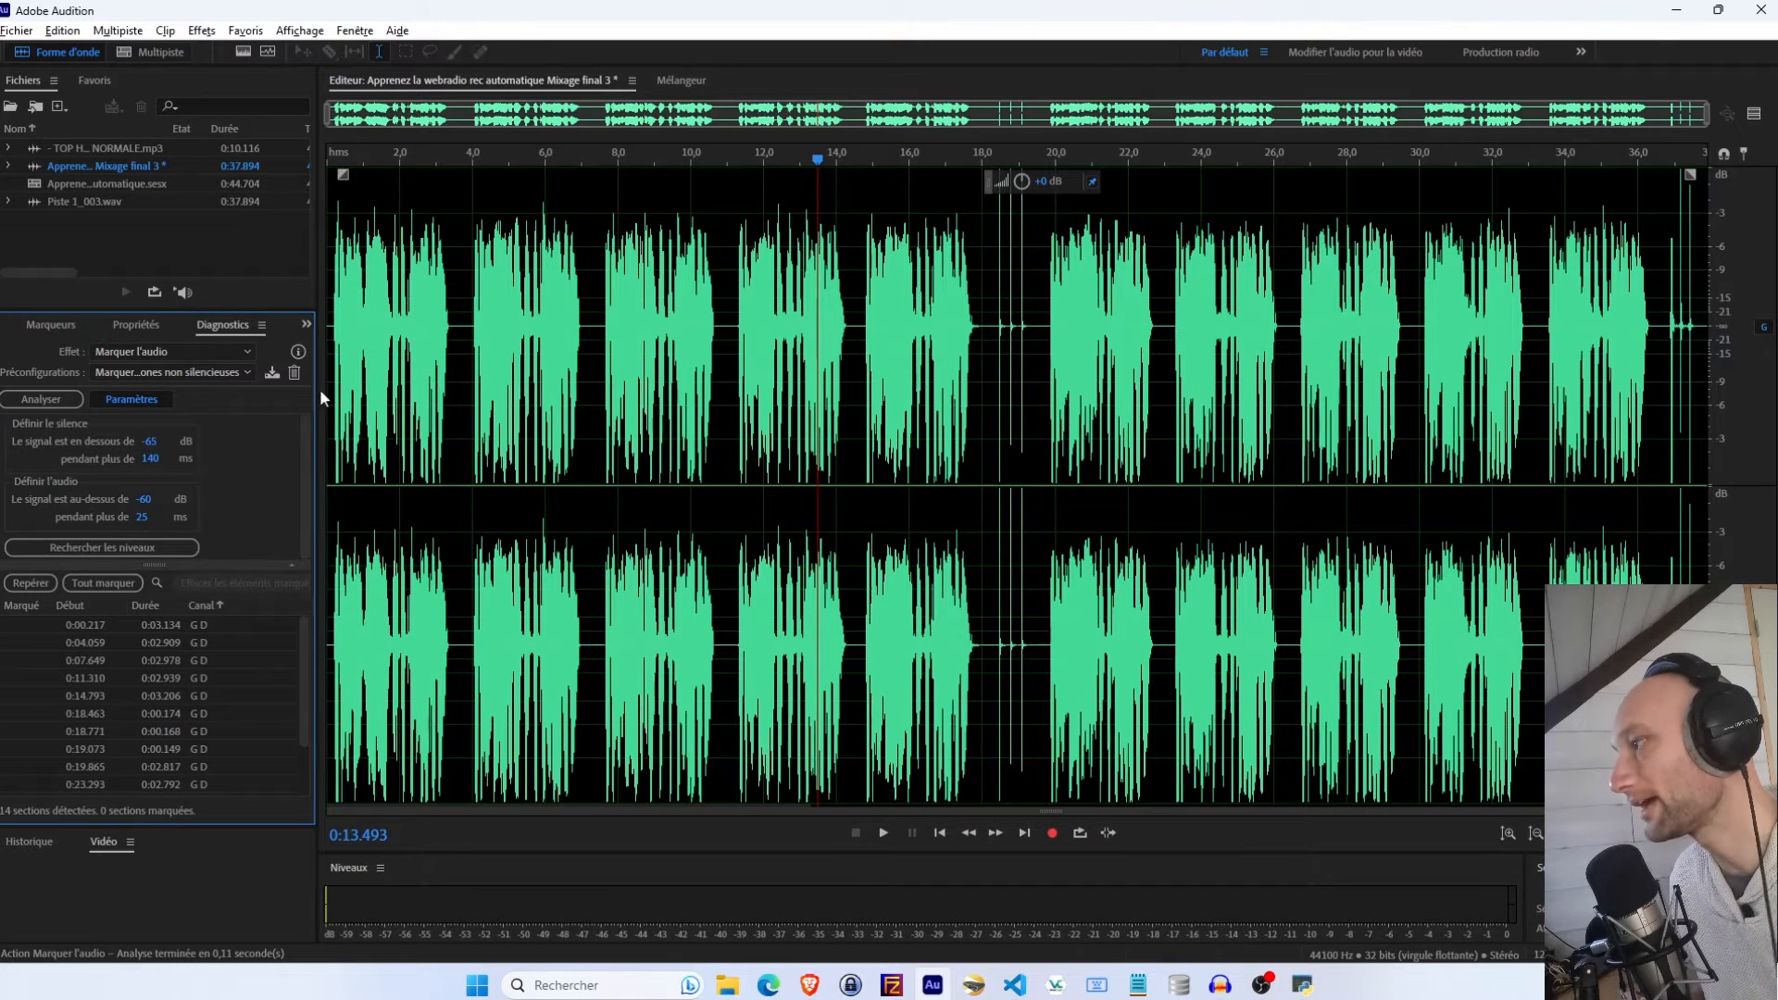
scroll(461, 333, "up", 4)
left_click_drag(438, 333, 511, 356)
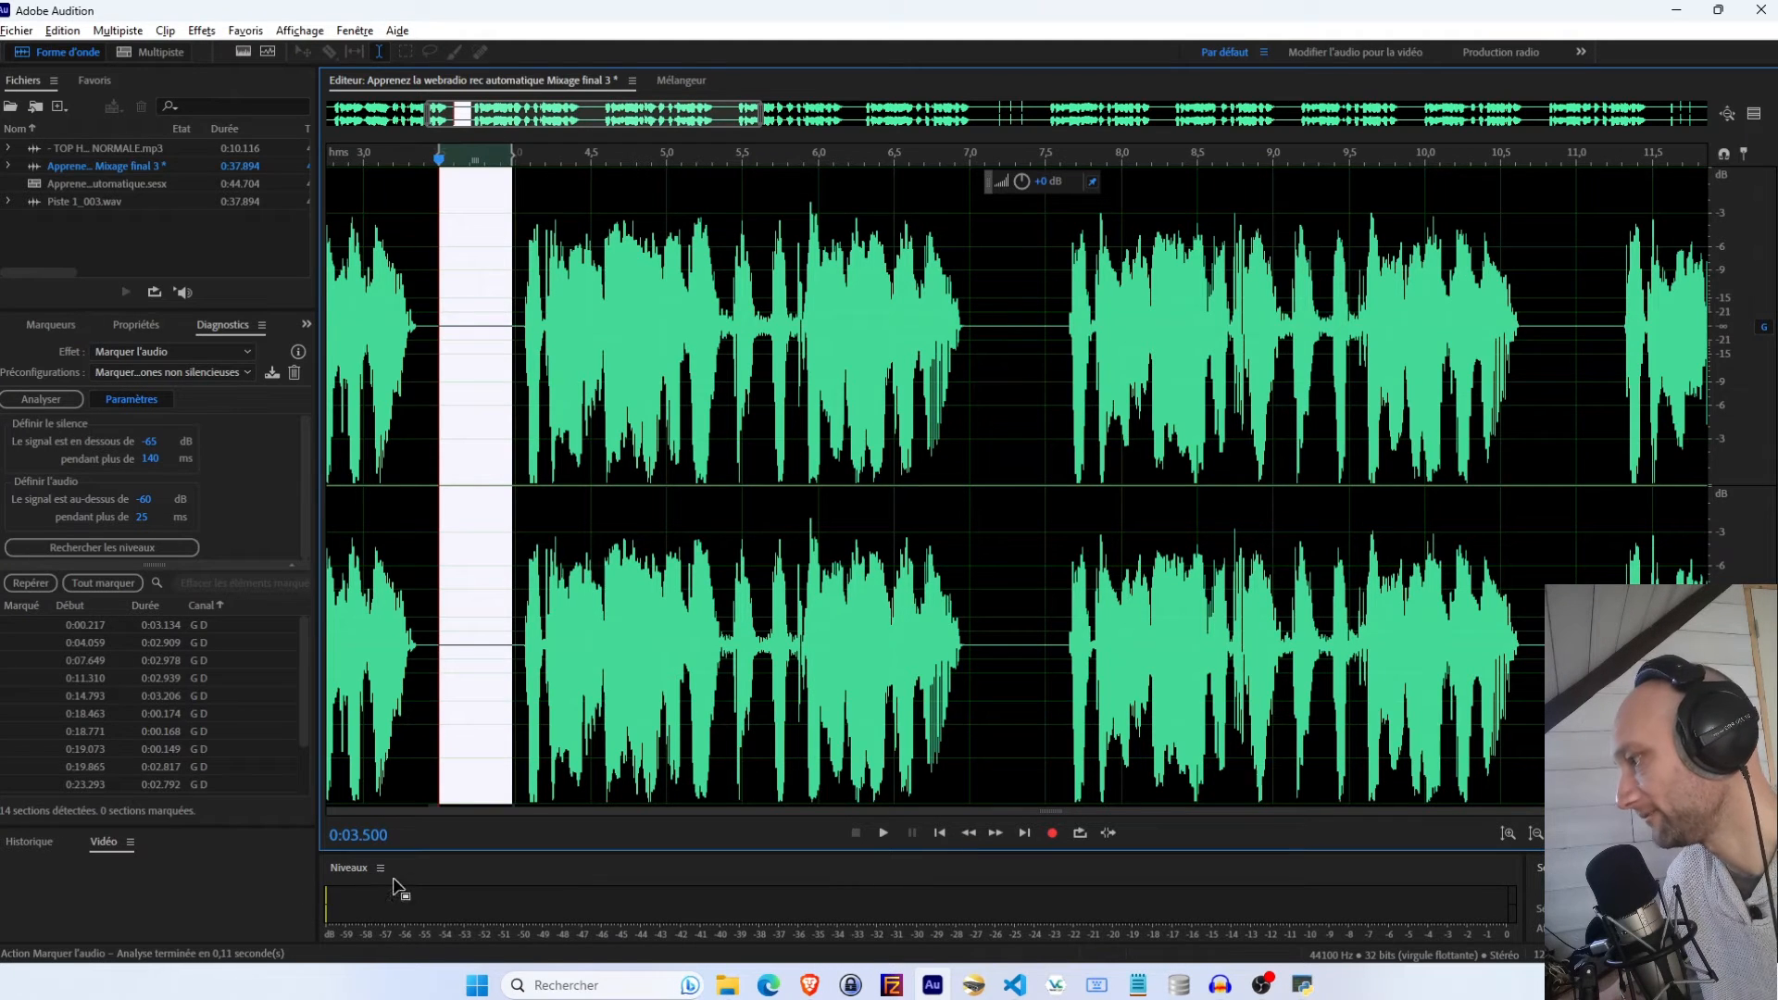
key("space")
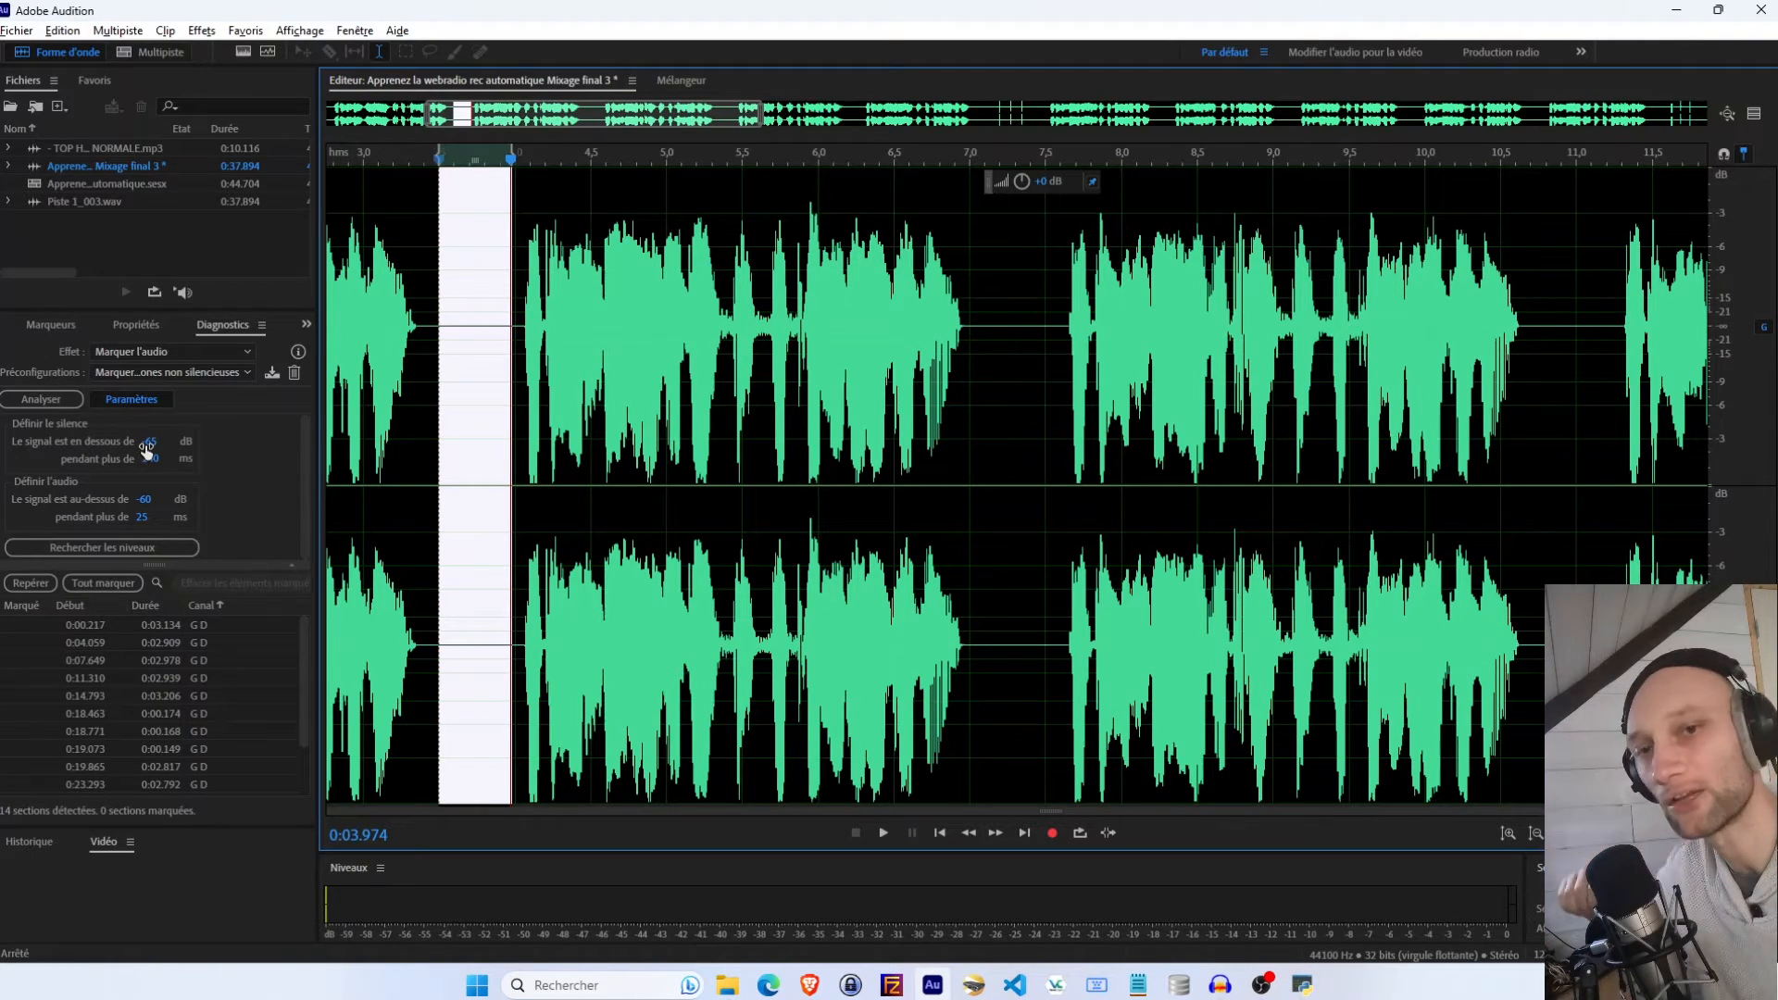
left_click_drag(147, 448, 185, 441)
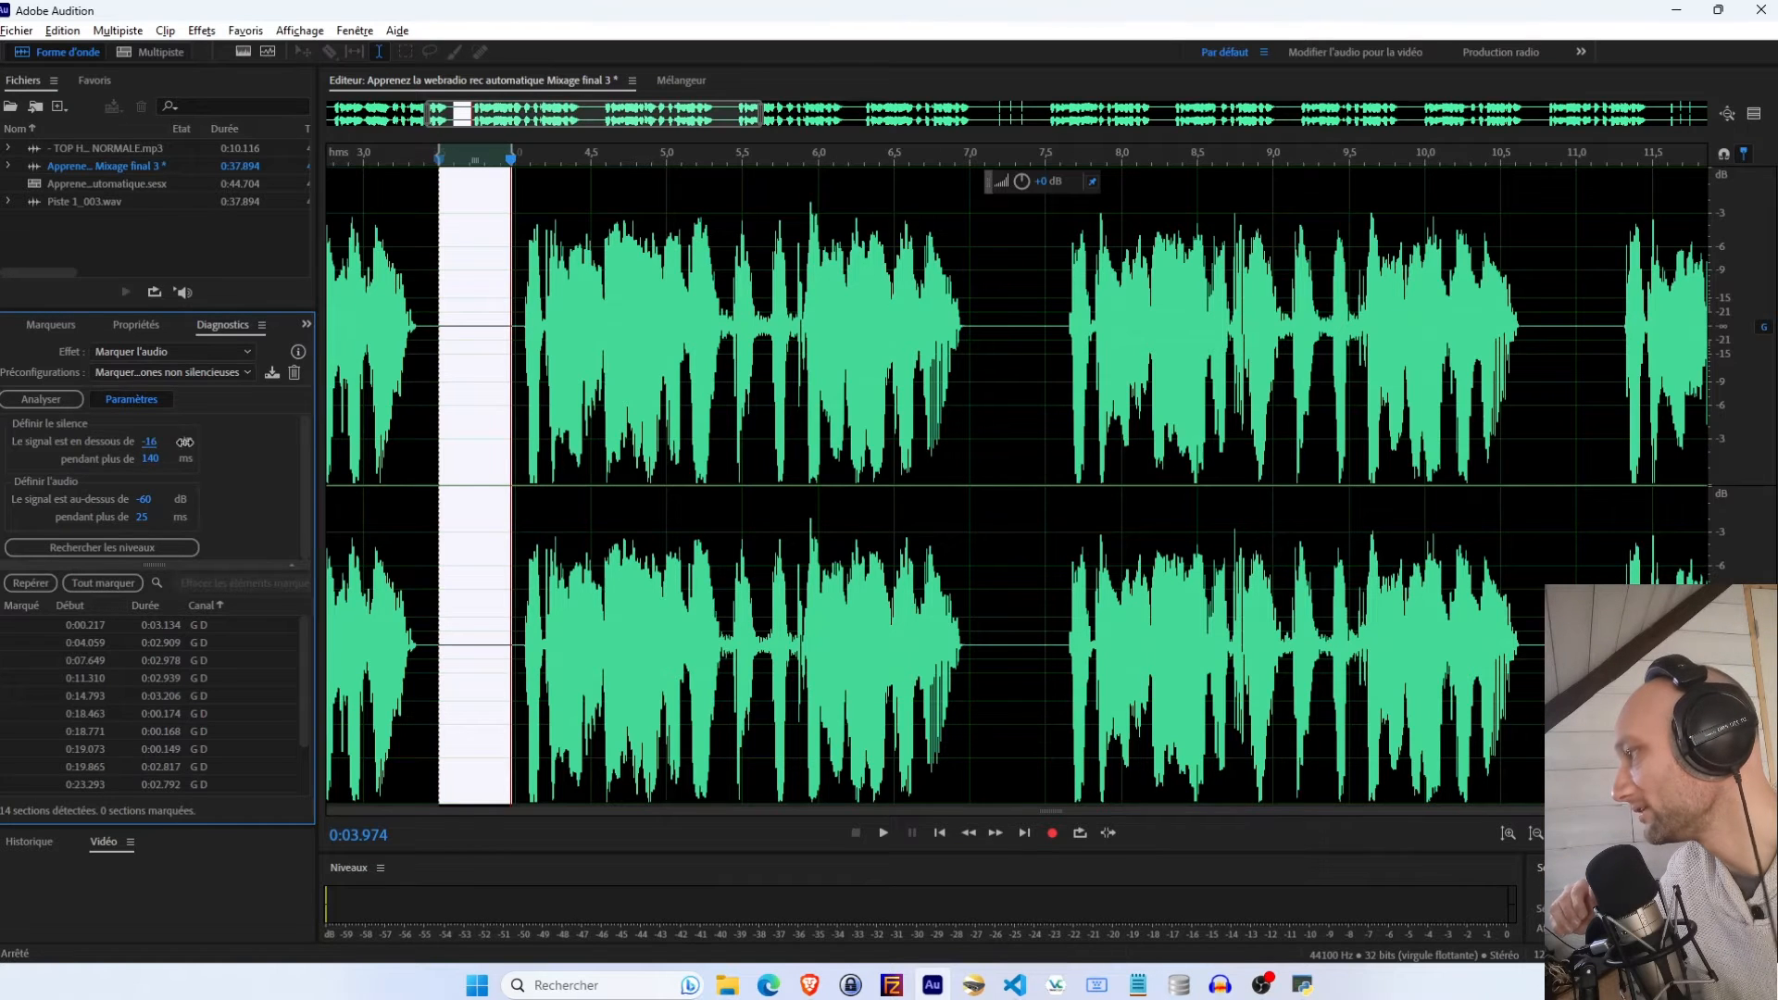
left_click(164, 445)
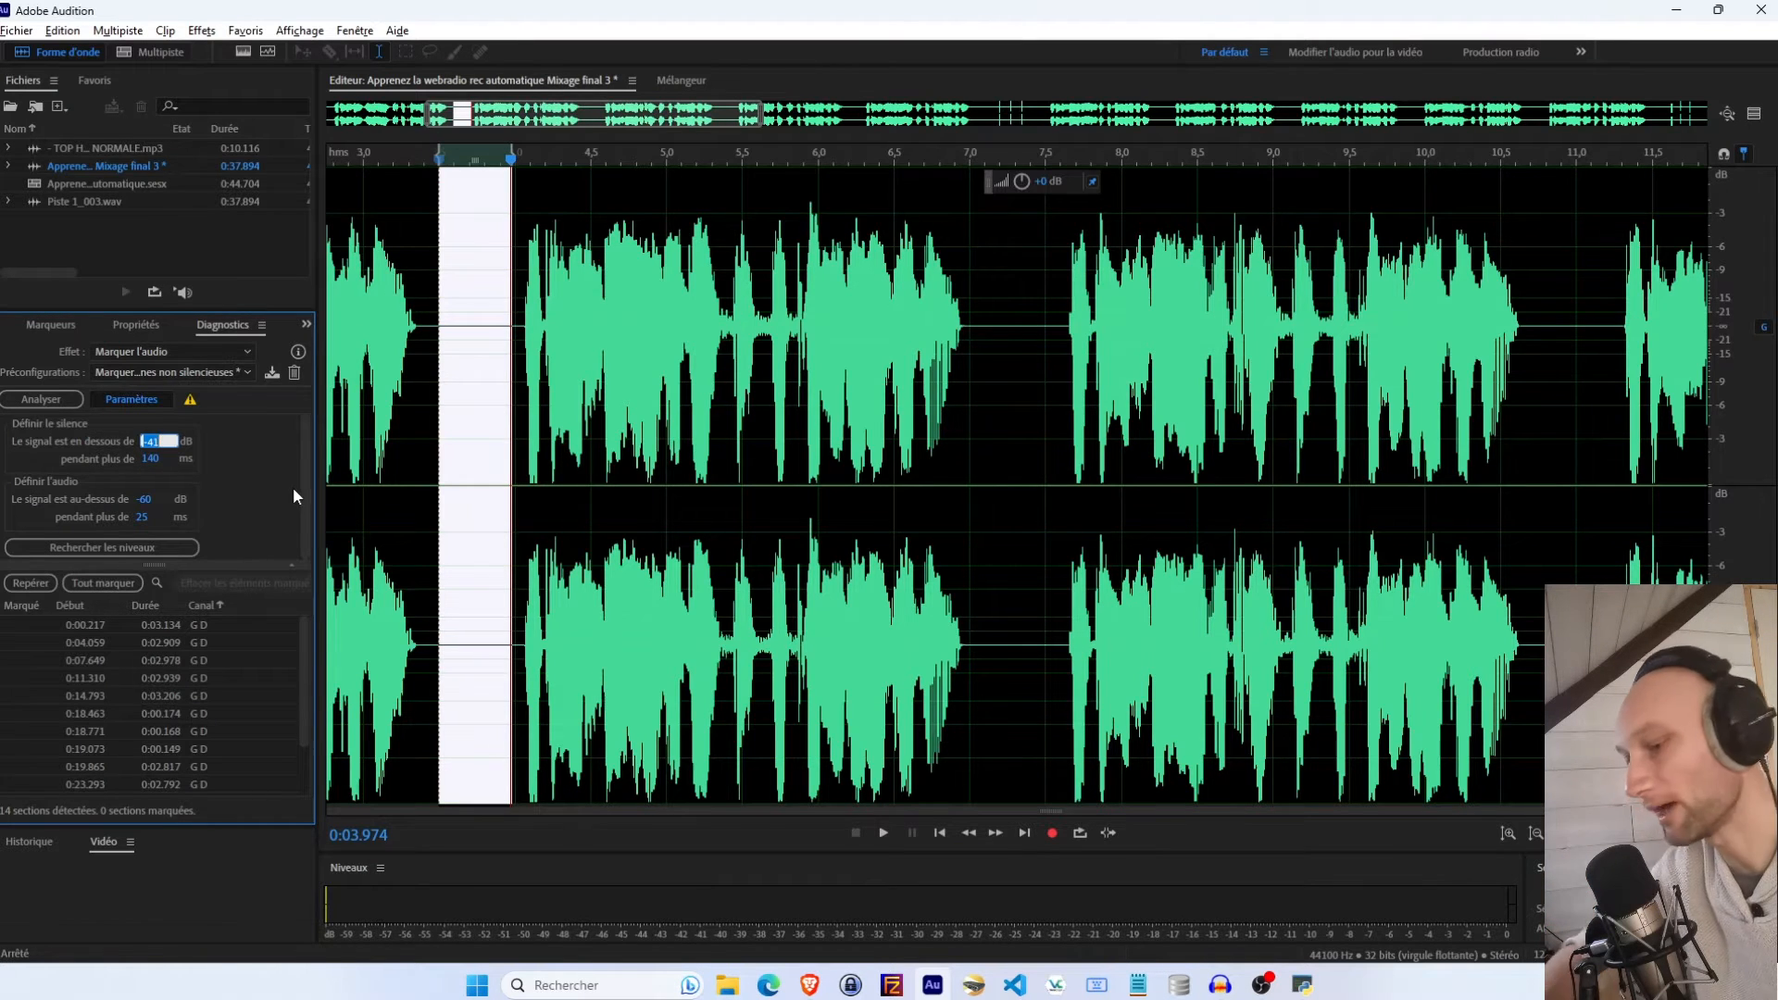
type("-45")
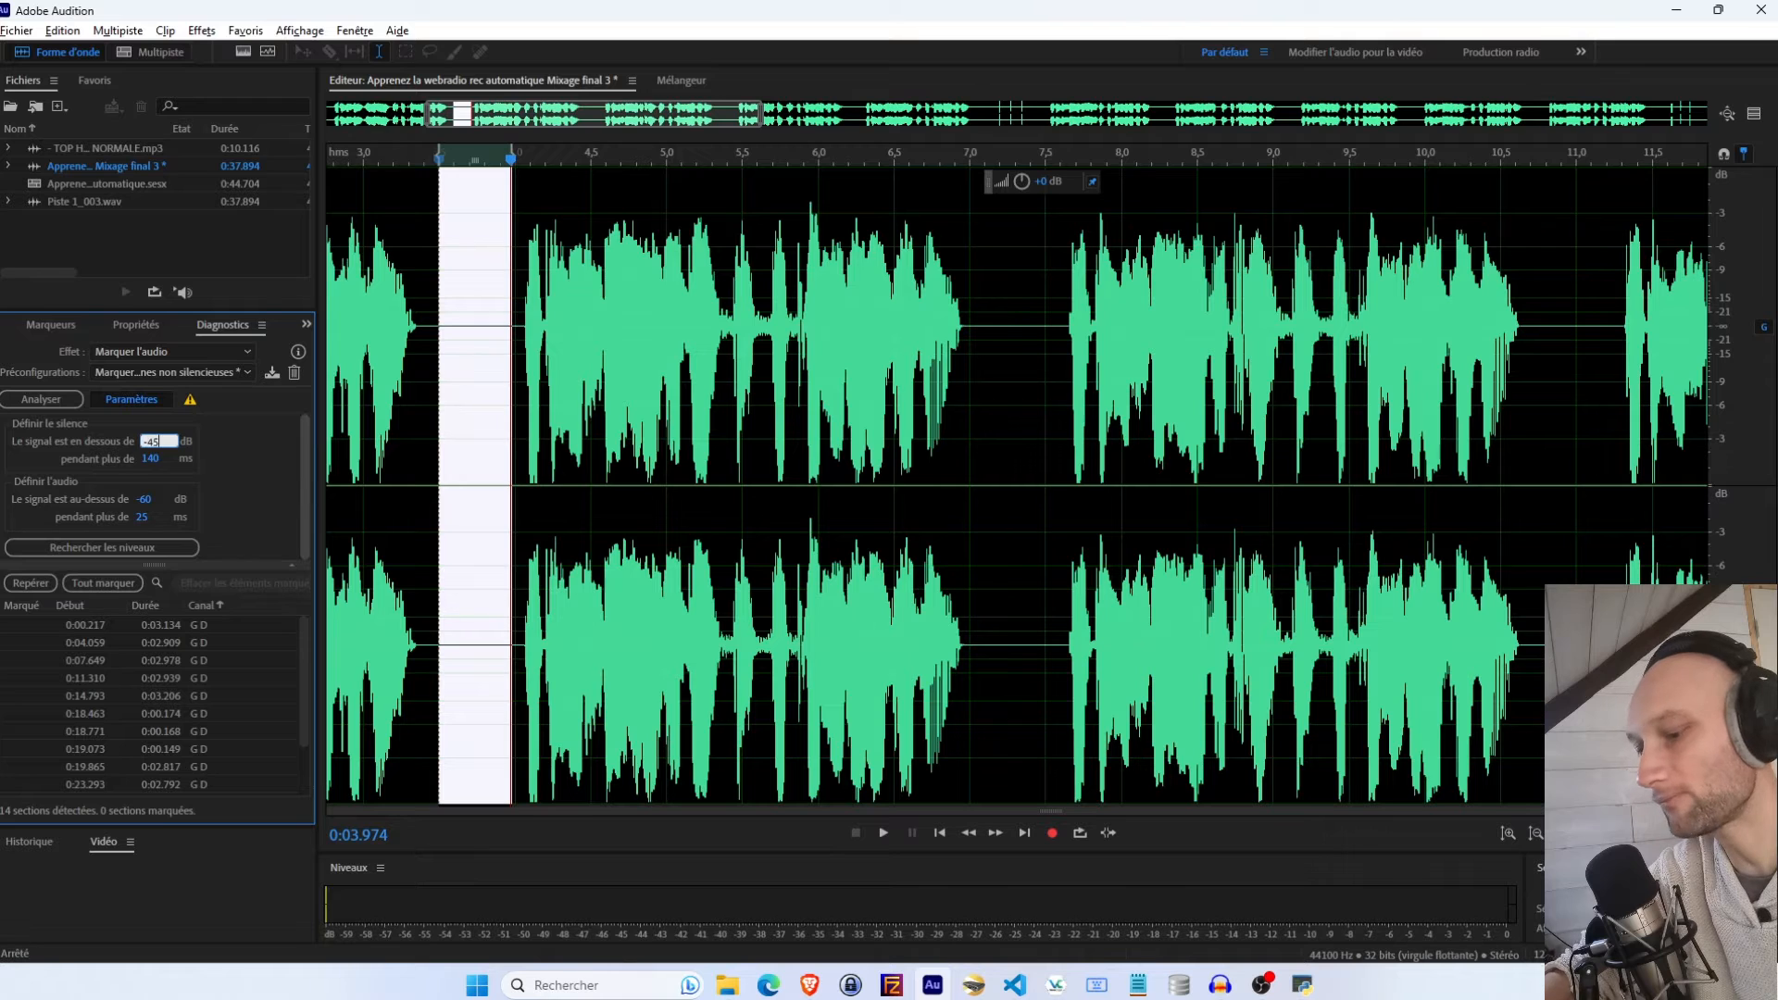
key("Return")
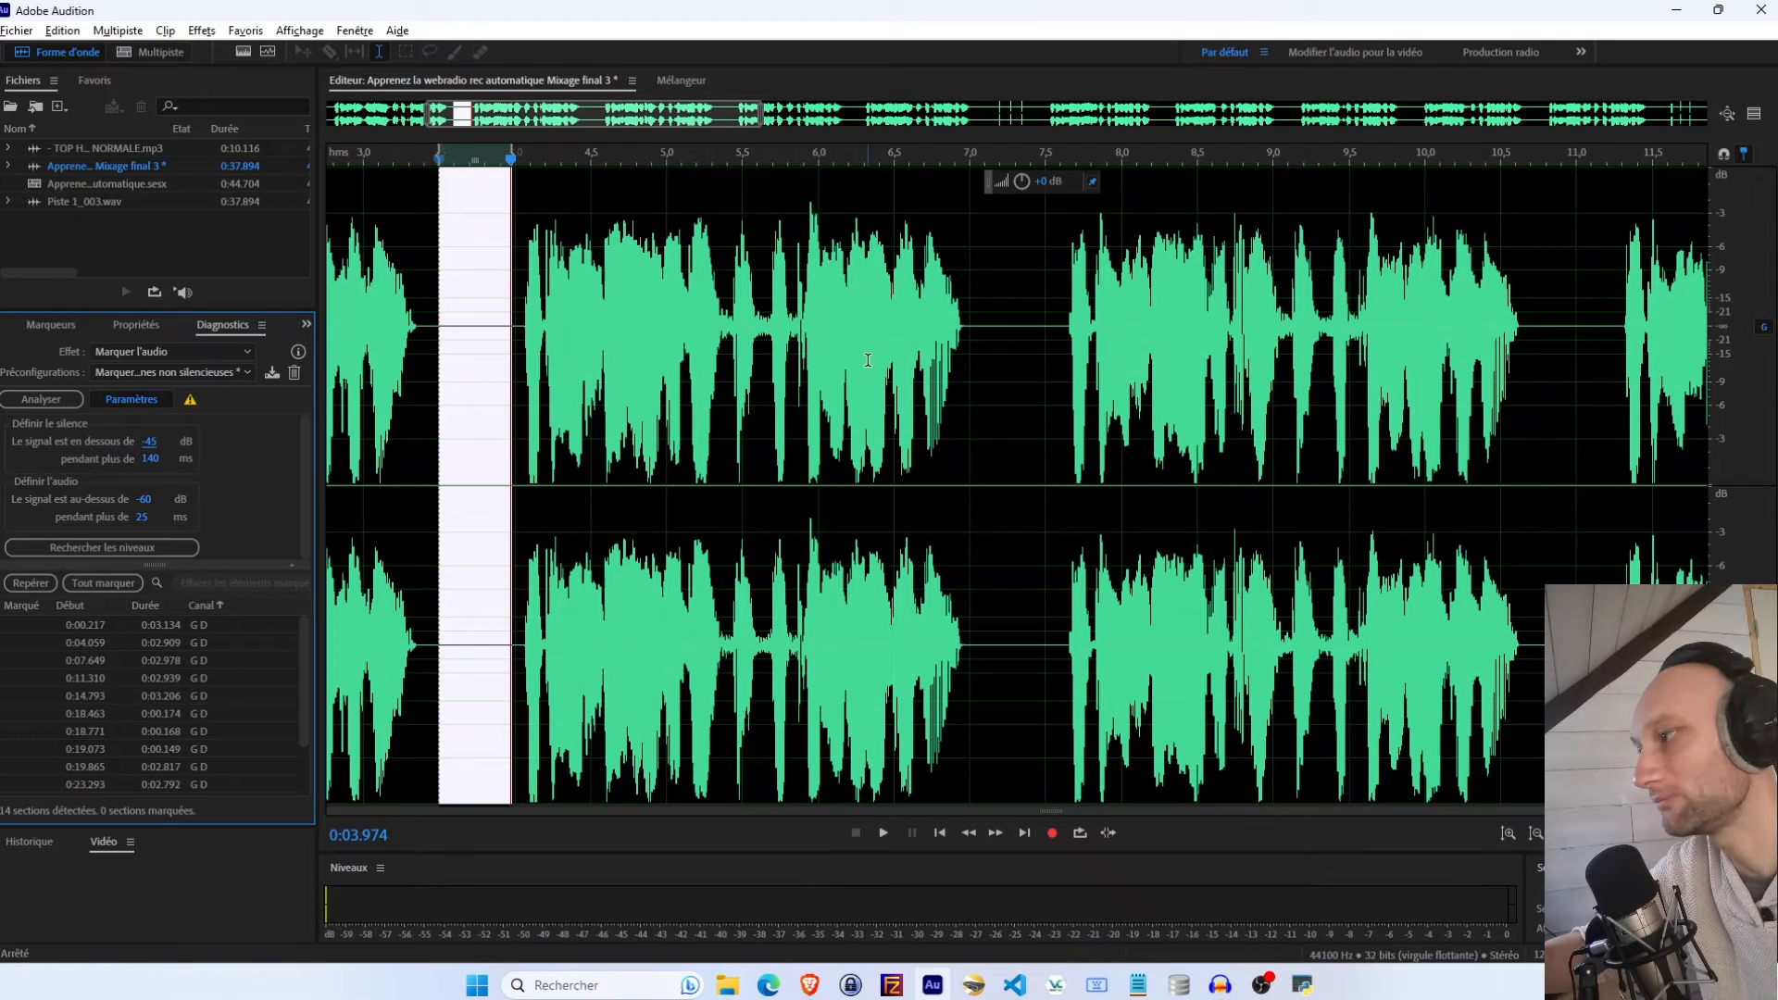
left_click(149, 498)
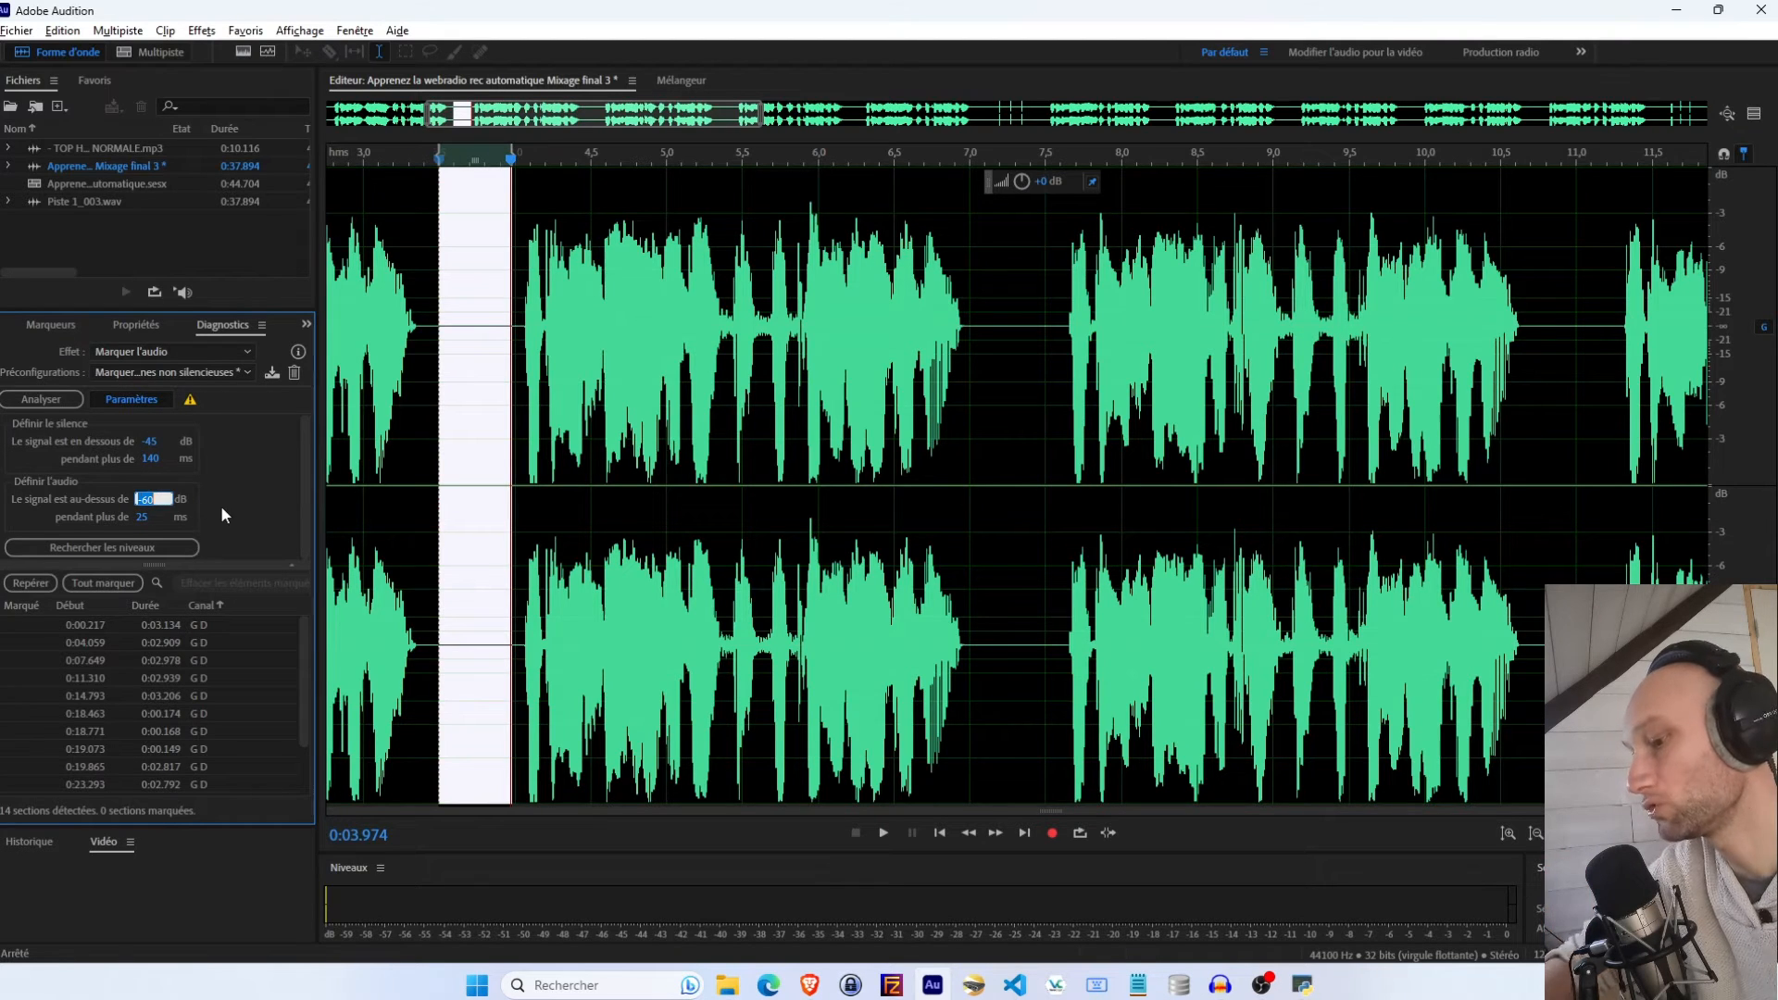
type("-45")
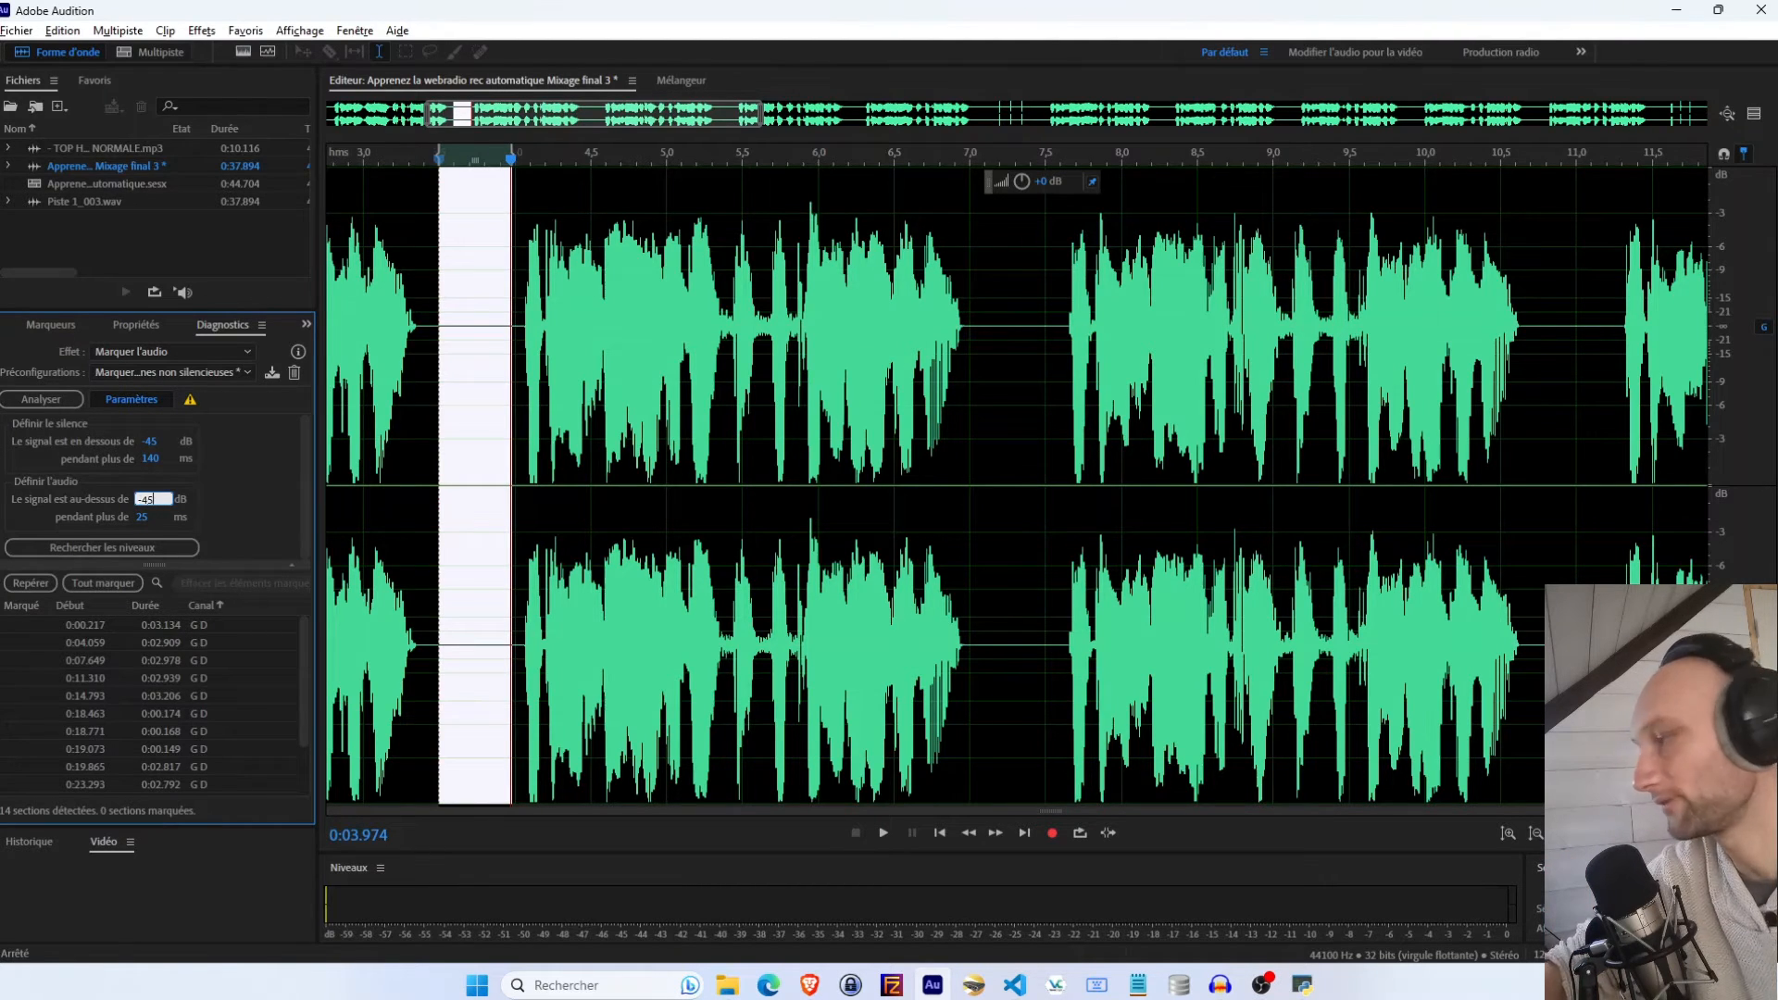
key("Return")
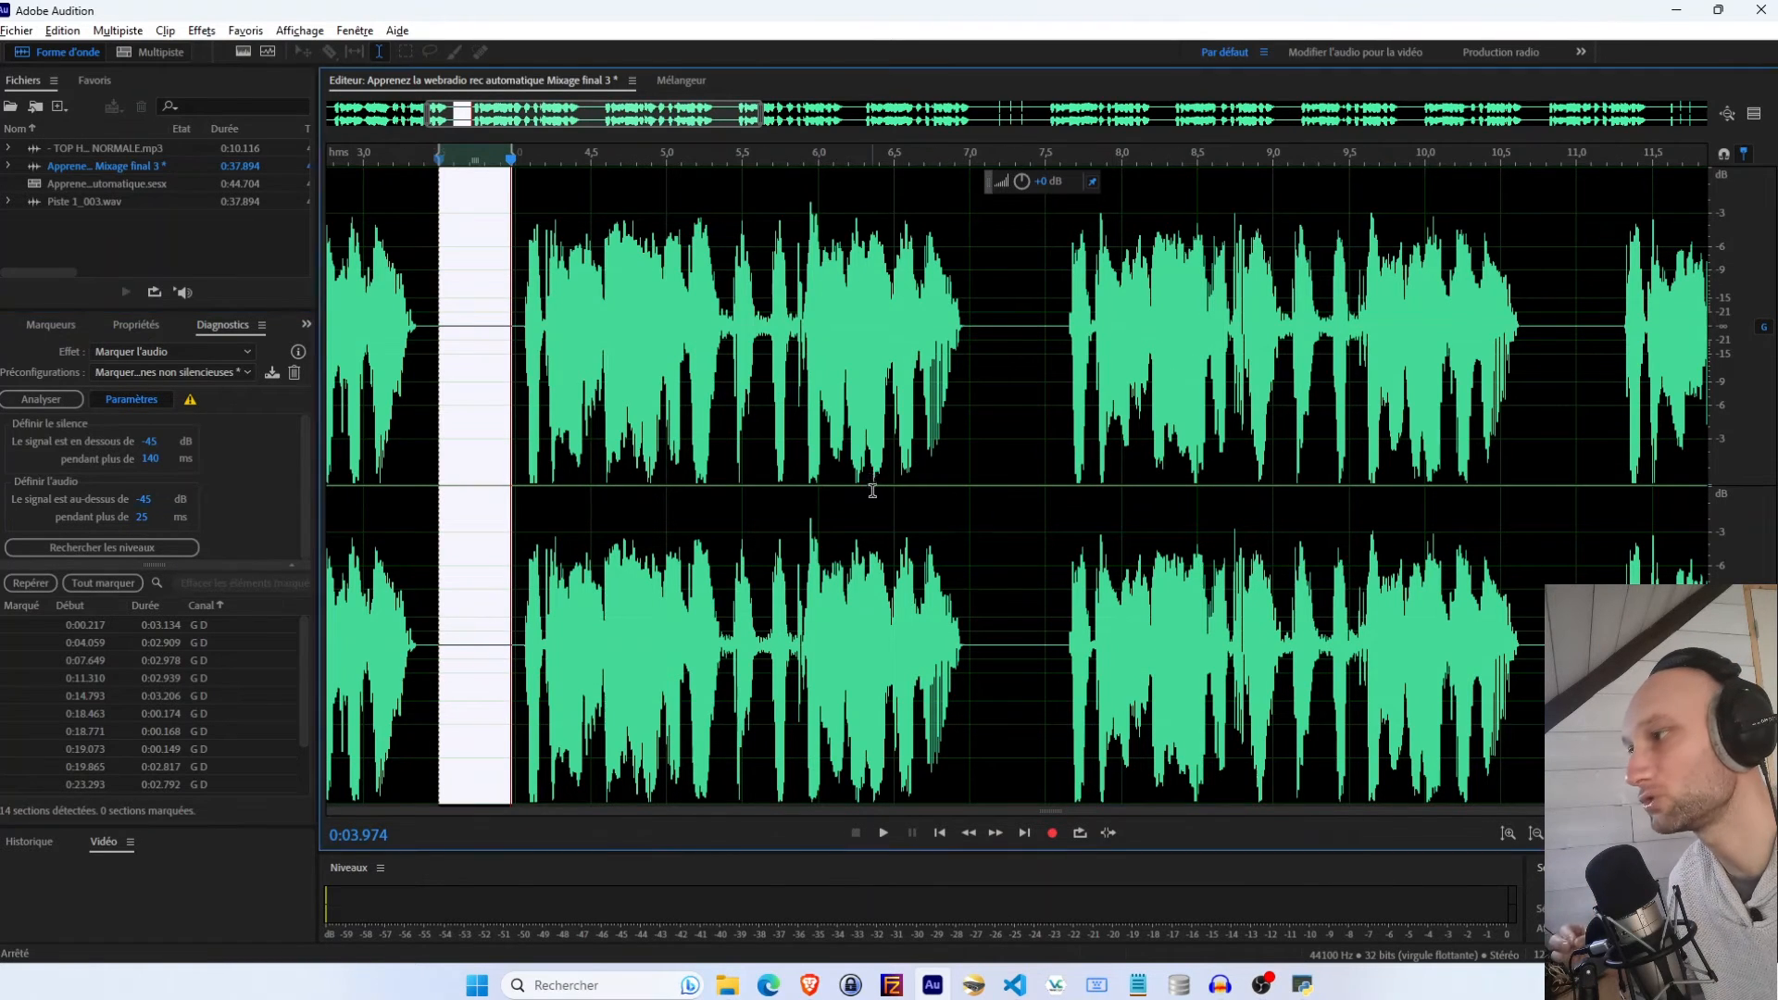
Inspect the short gaps between voice blocks by zooming in and selecting them on the waveform
scroll(1019, 388, "down", 5)
left_click_drag(993, 356, 1032, 339)
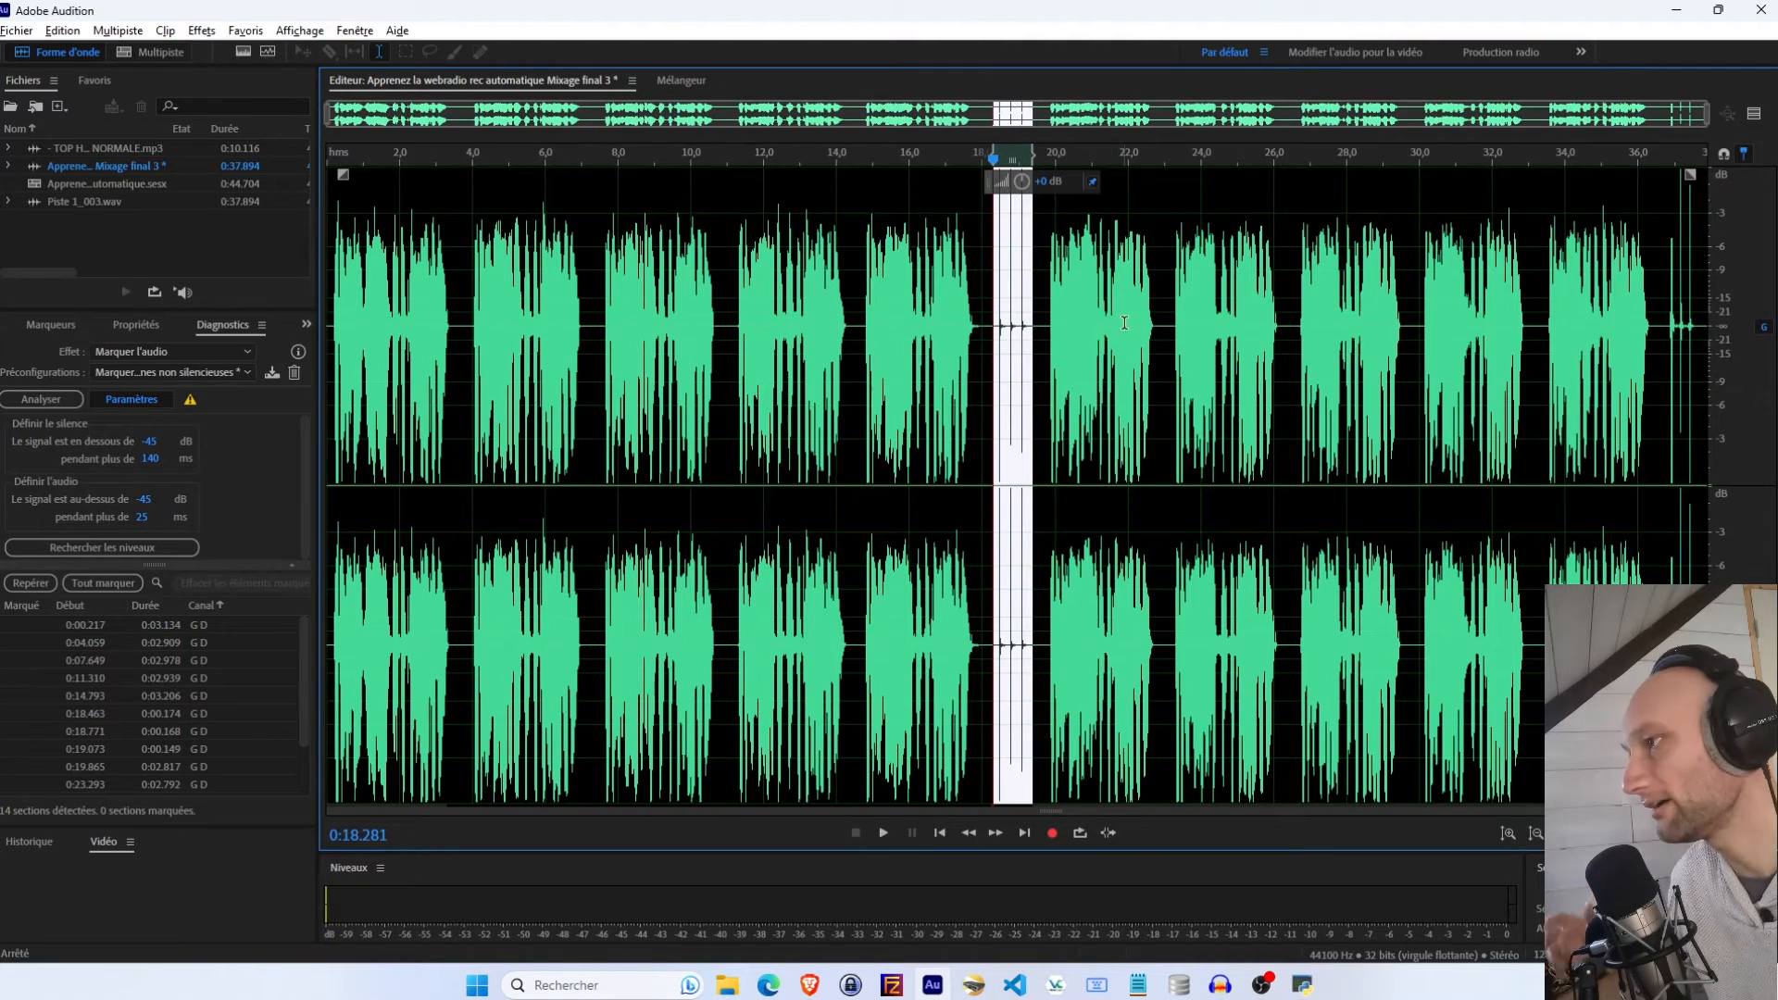
scroll(1003, 359, "up", 3)
scroll(1004, 356, "down", 3)
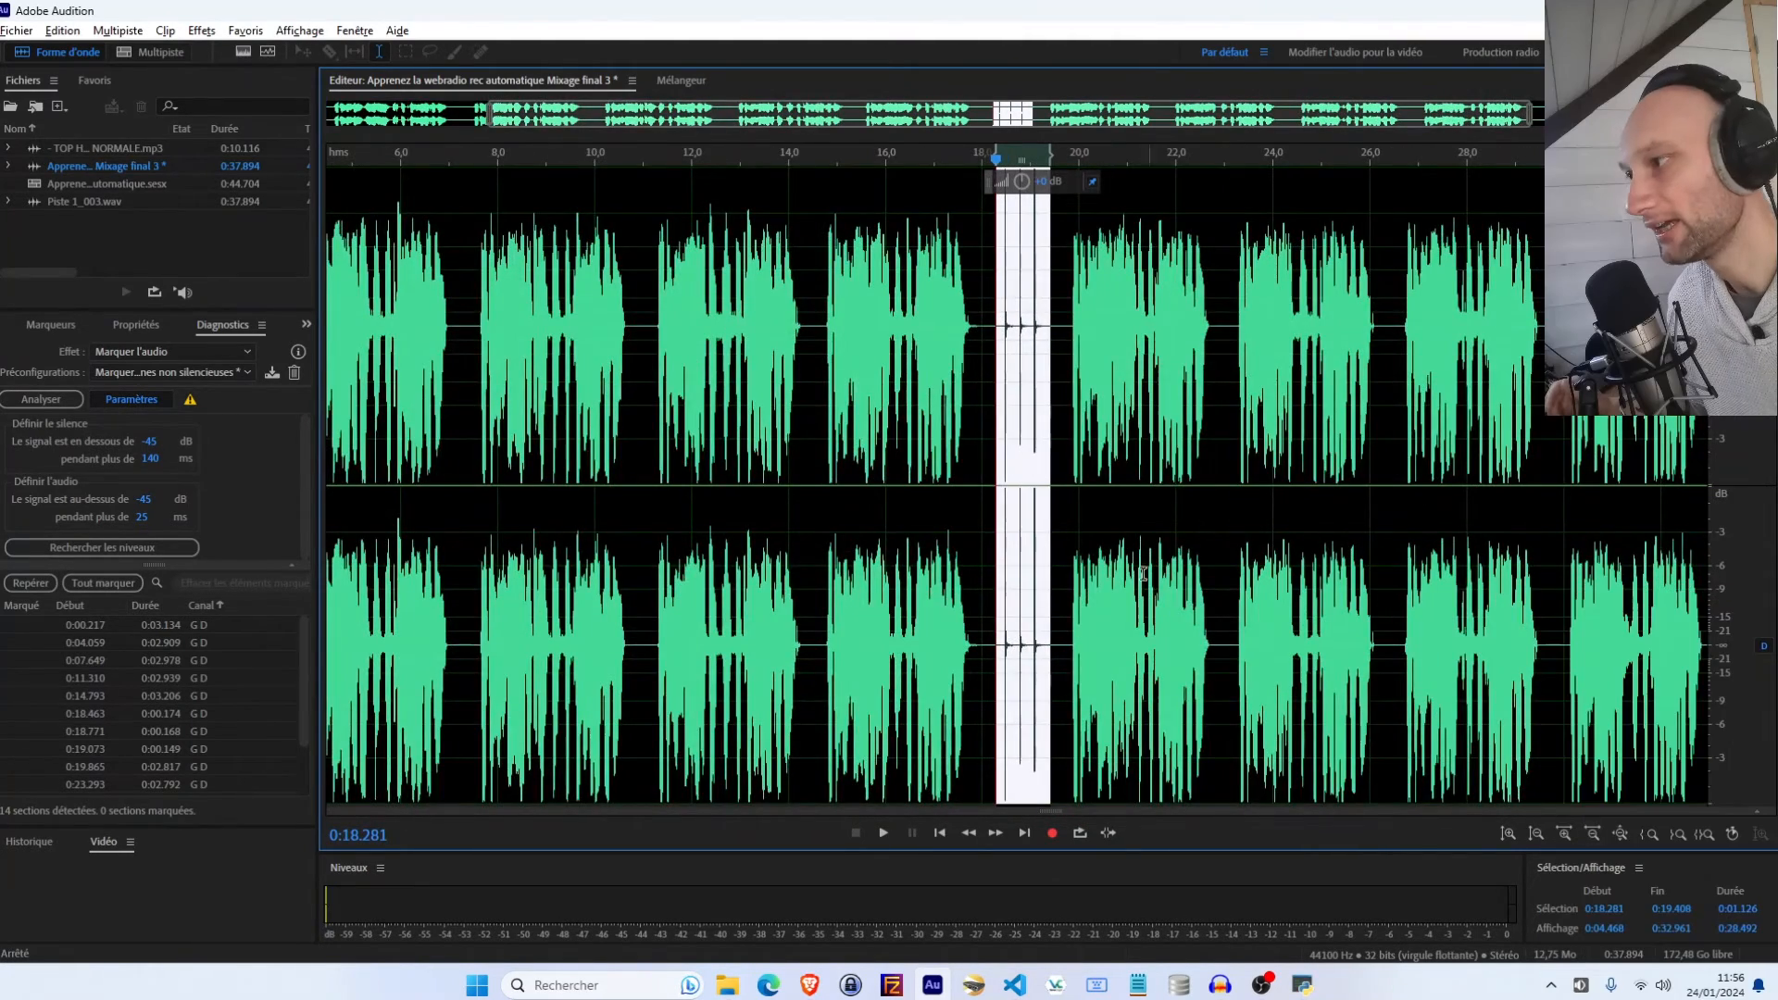
scroll(1060, 387, "up", 1)
scroll(1060, 387, "up", 2)
left_click(875, 312)
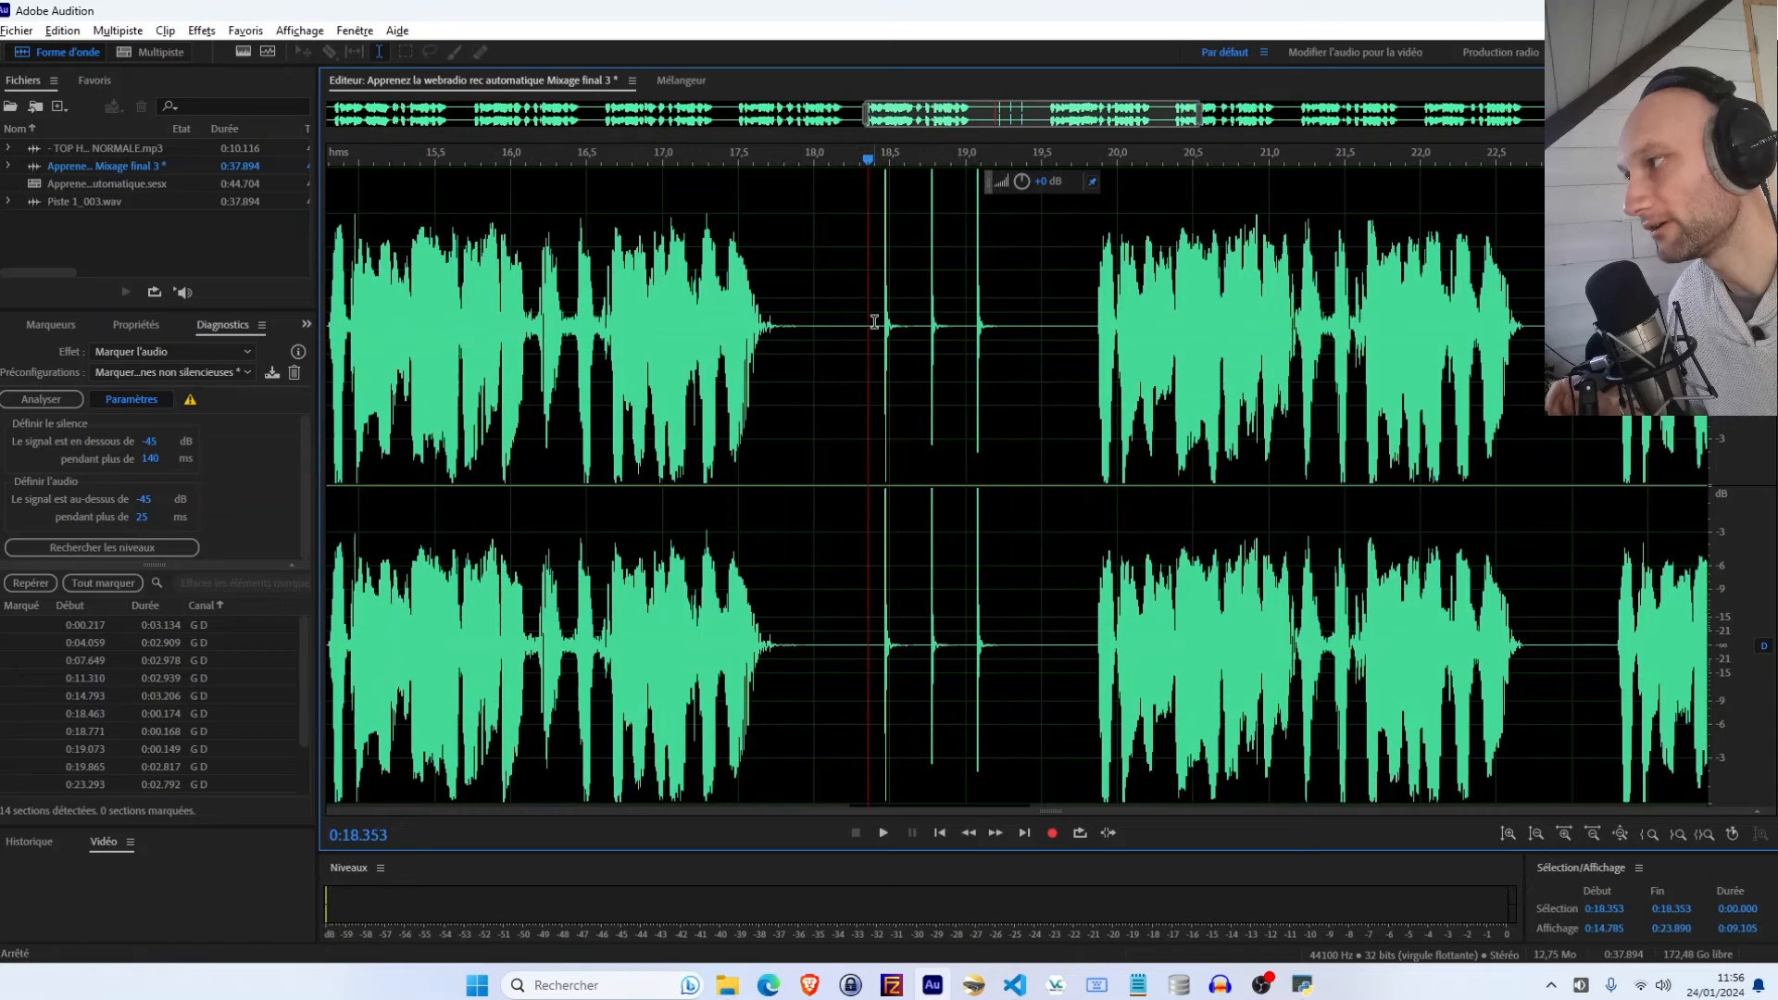
left_click_drag(876, 320, 1008, 348)
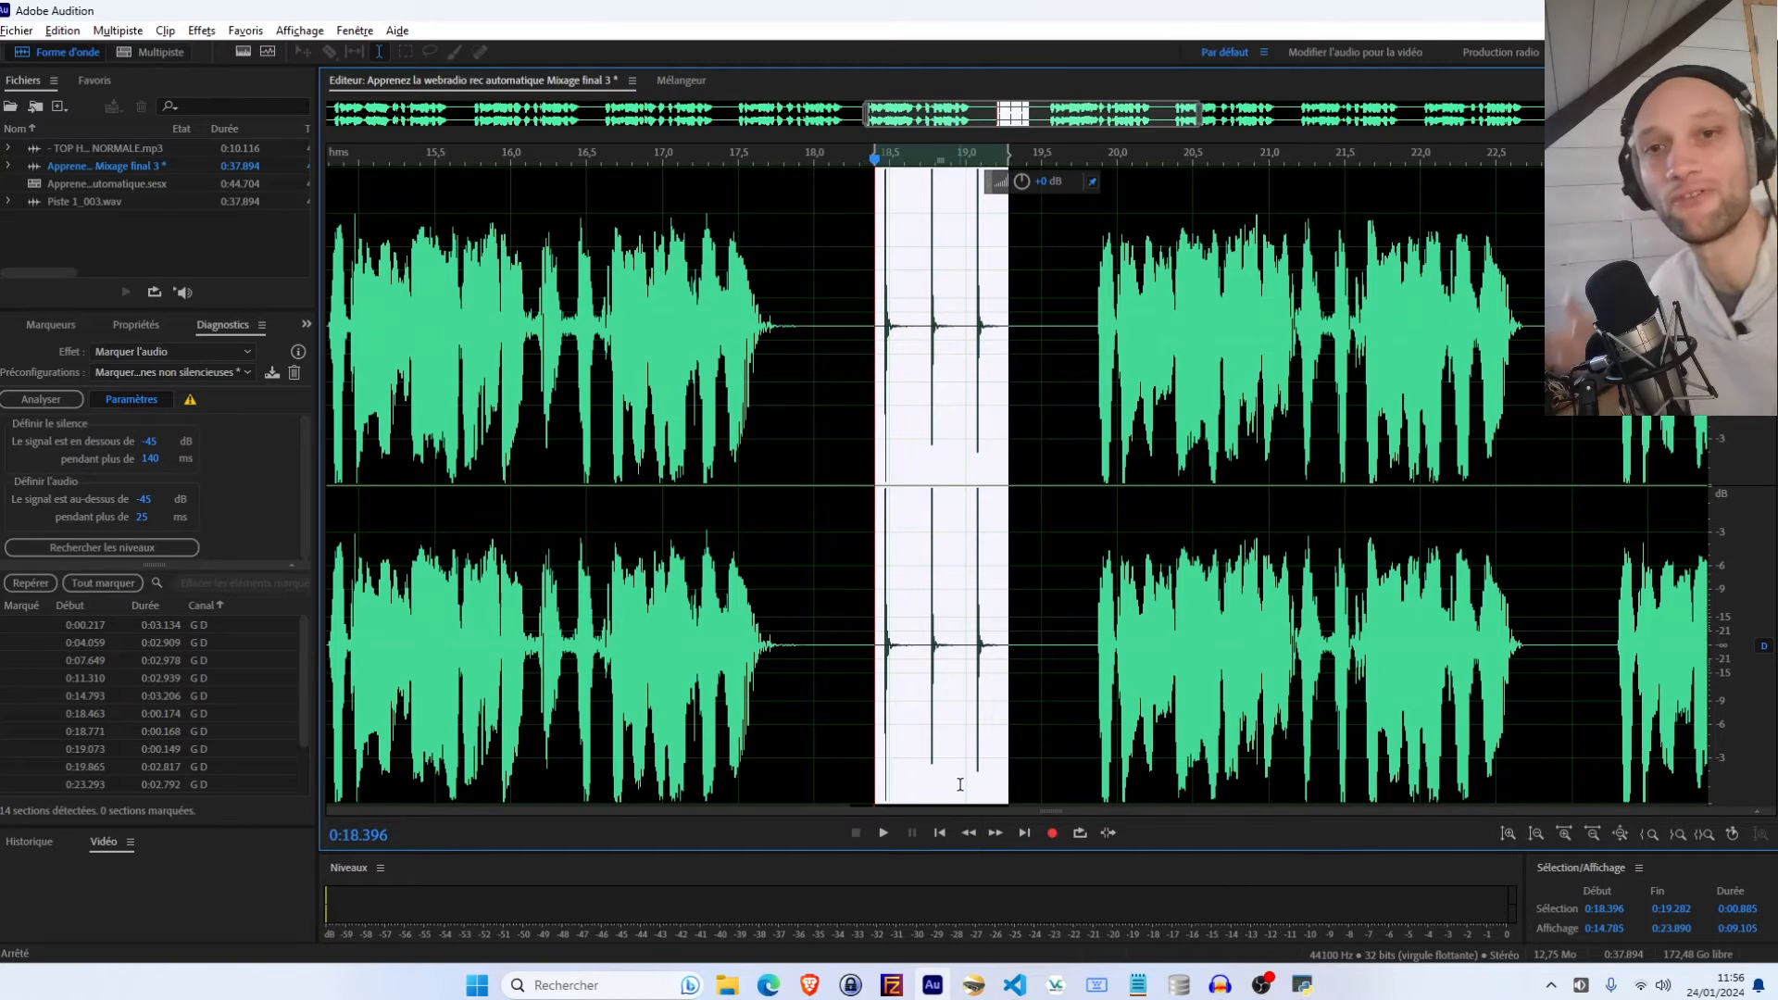
scroll(815, 662, "down", 4)
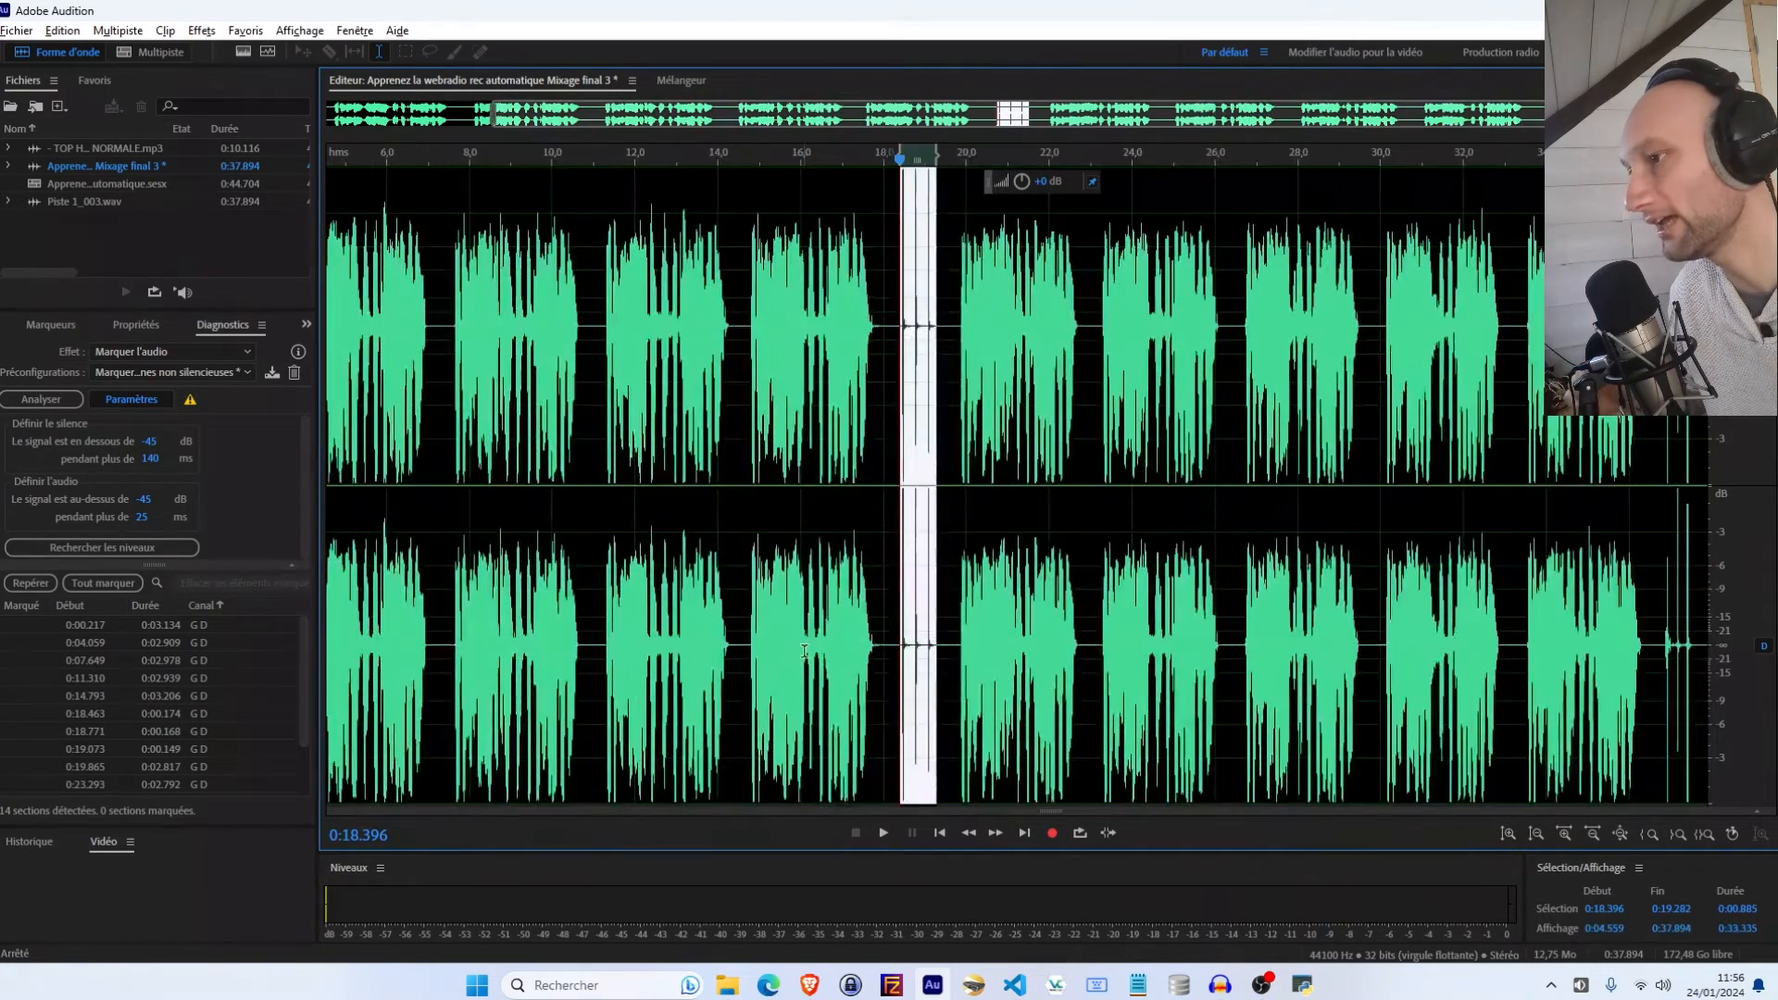
scroll(1692, 663, "up", 8)
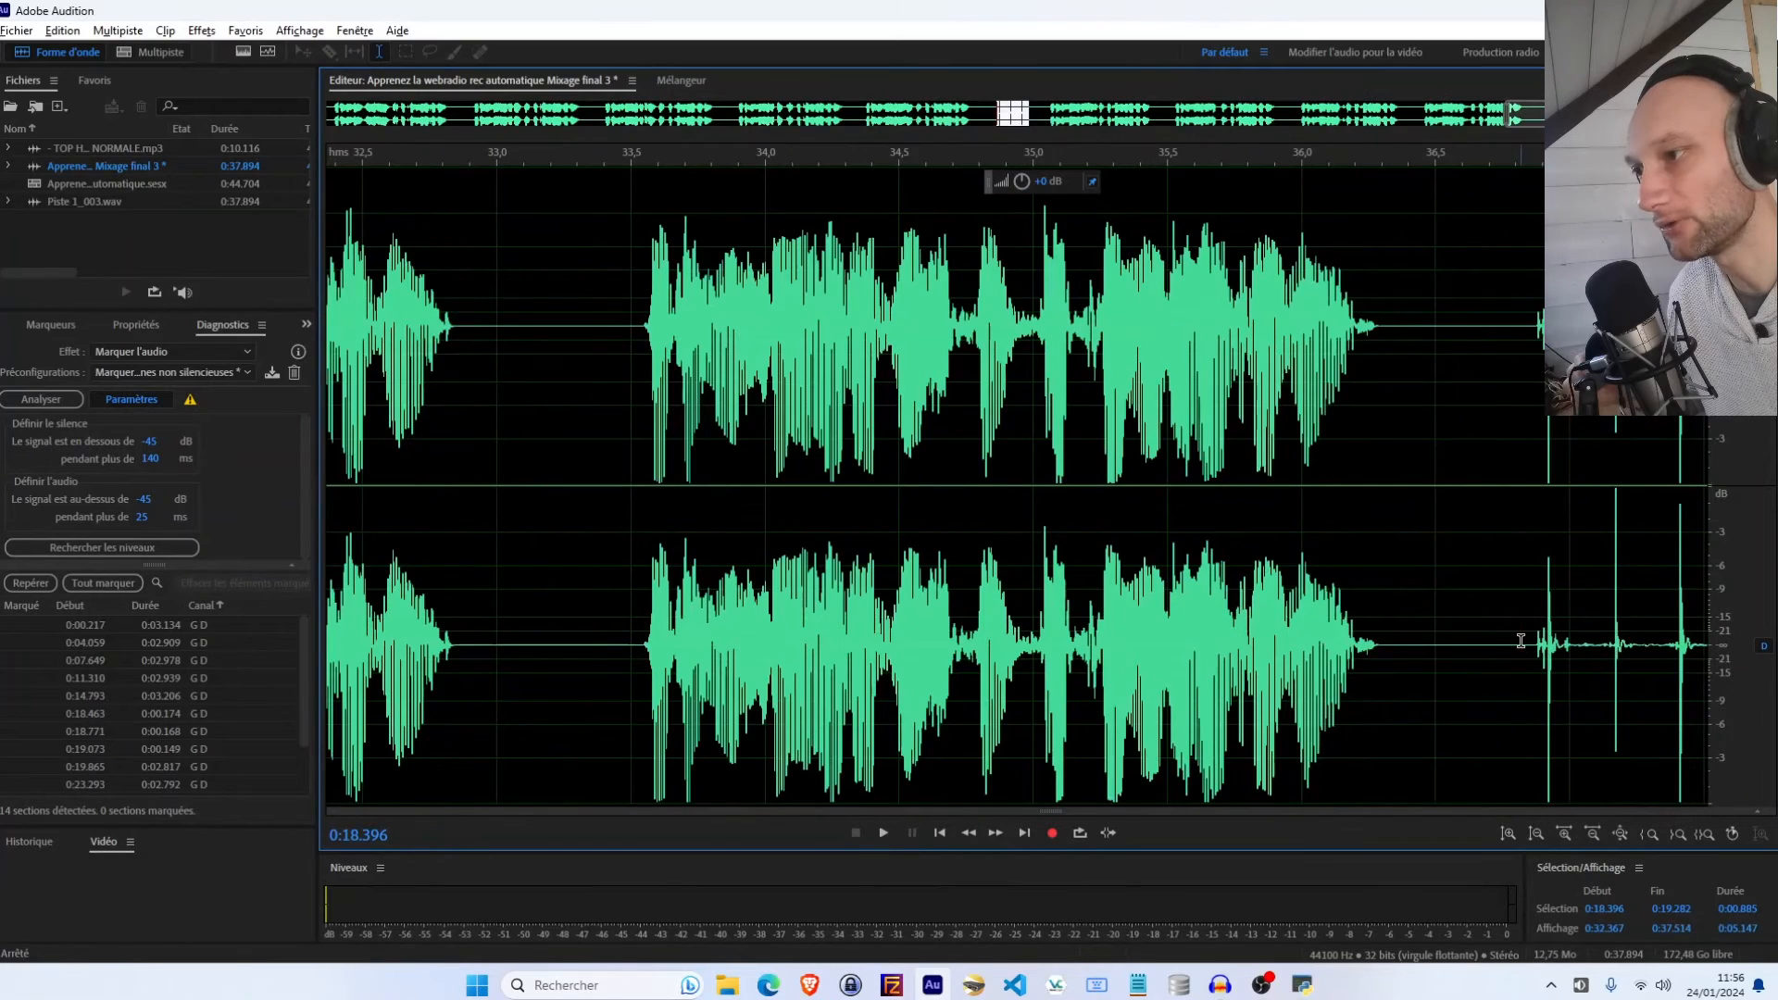
left_click(1520, 640)
left_click_drag(1528, 646, 1618, 681)
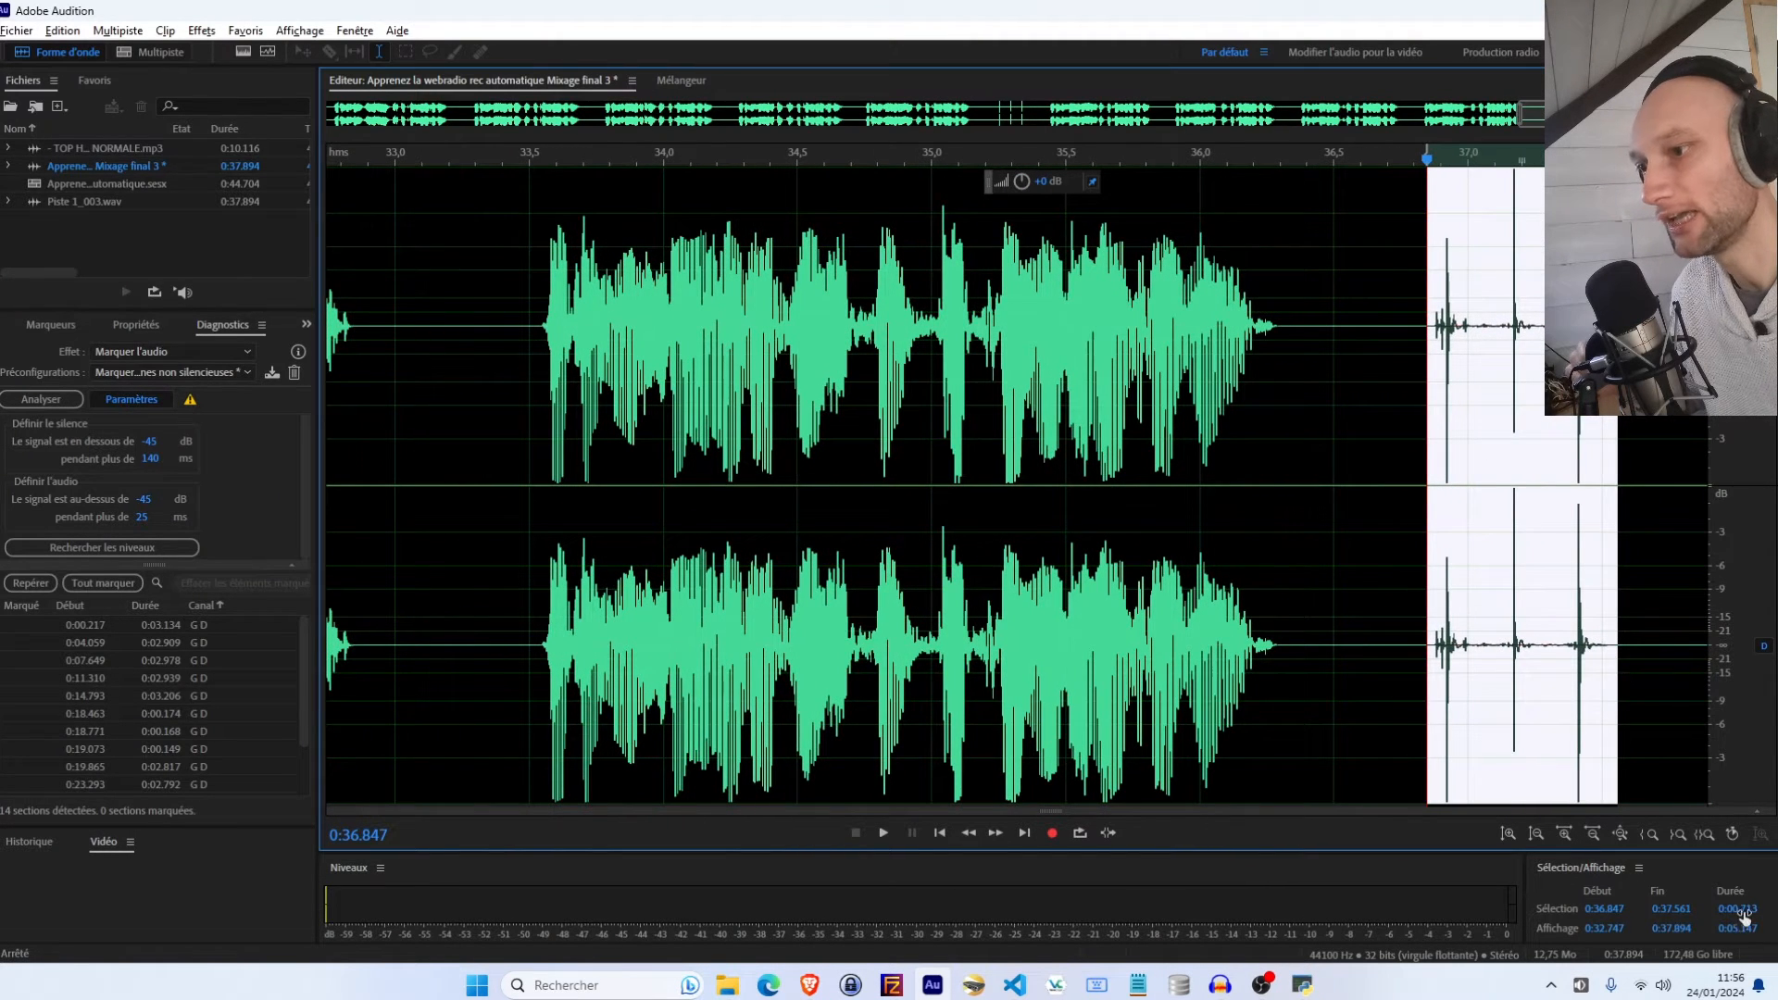
Set the minimum audio duration to 1086 ms
scroll(1209, 586, "down", 8)
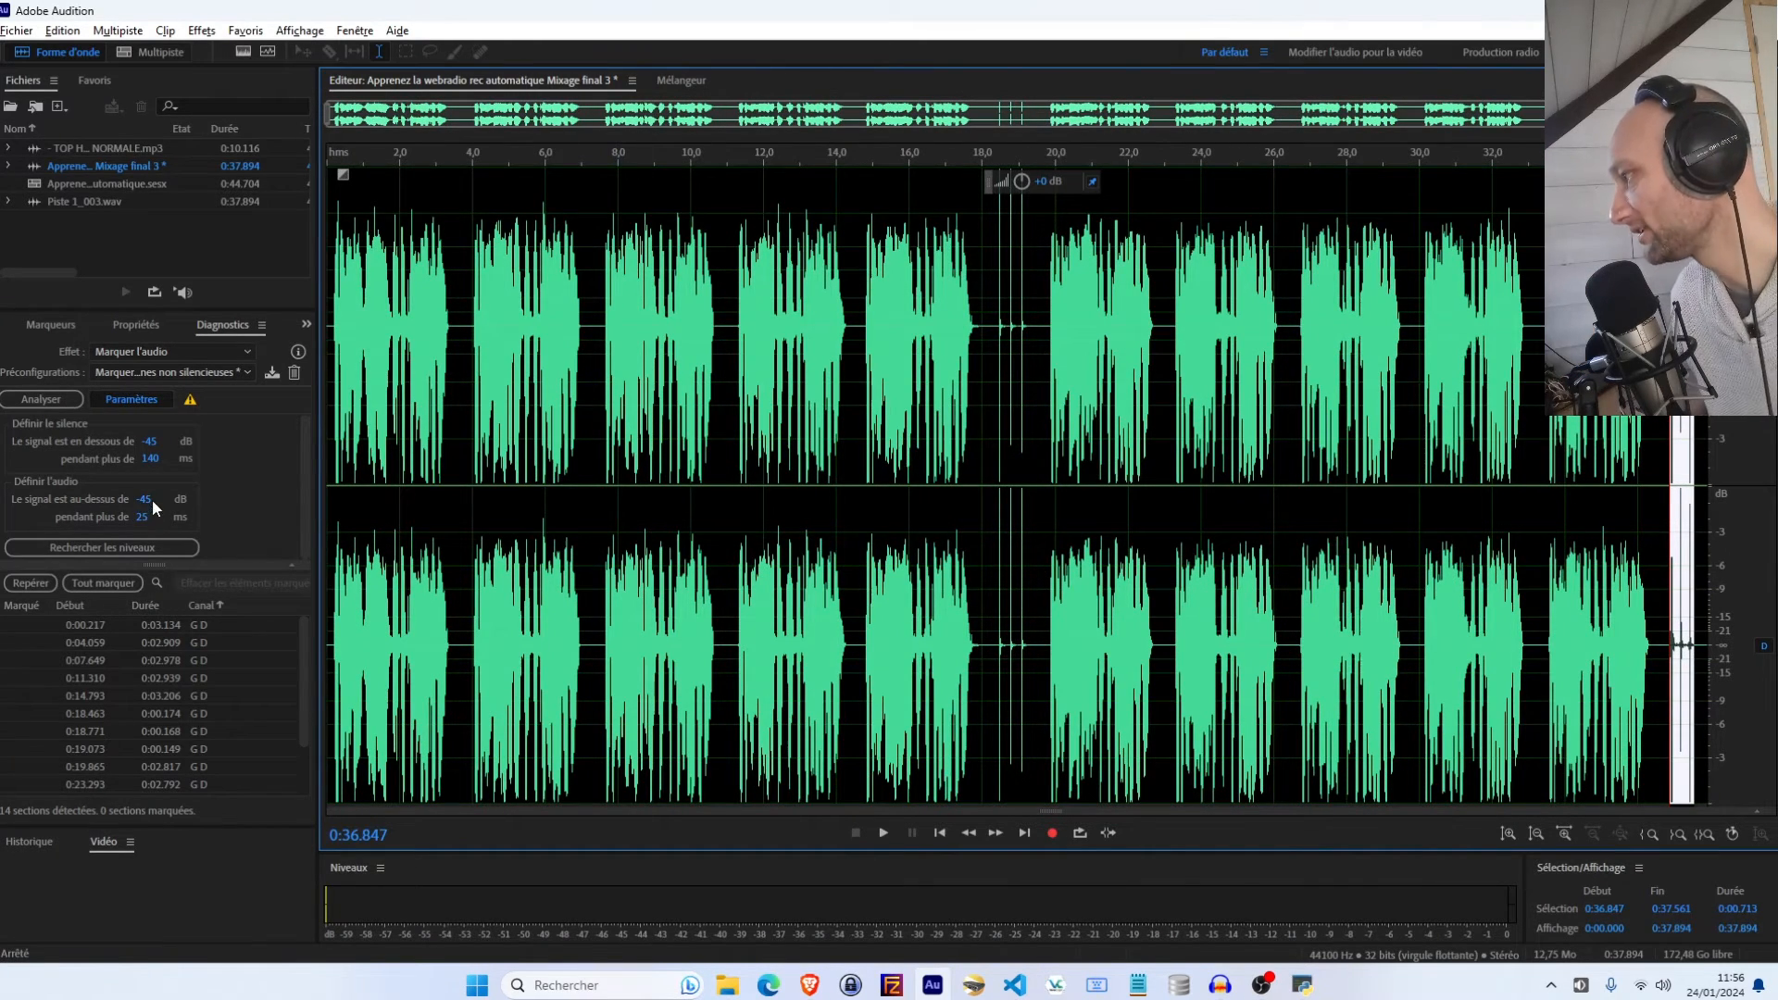
left_click_drag(143, 518, 1138, 522)
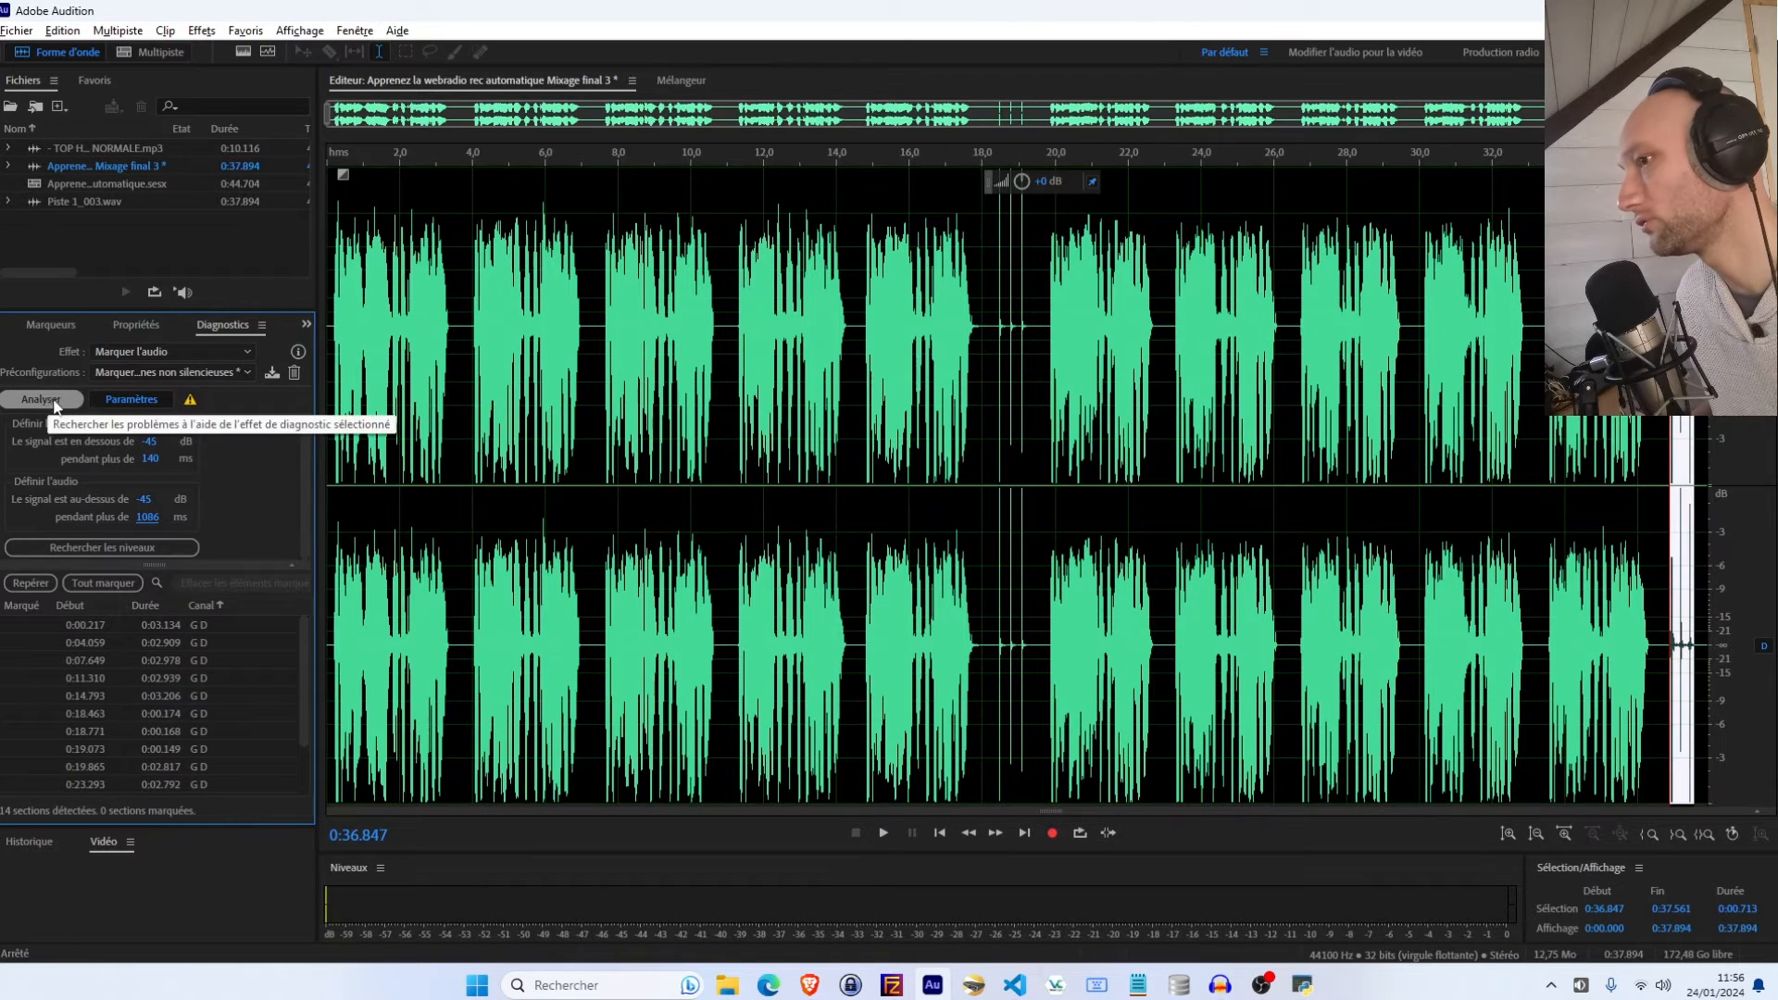
left_click(804, 628)
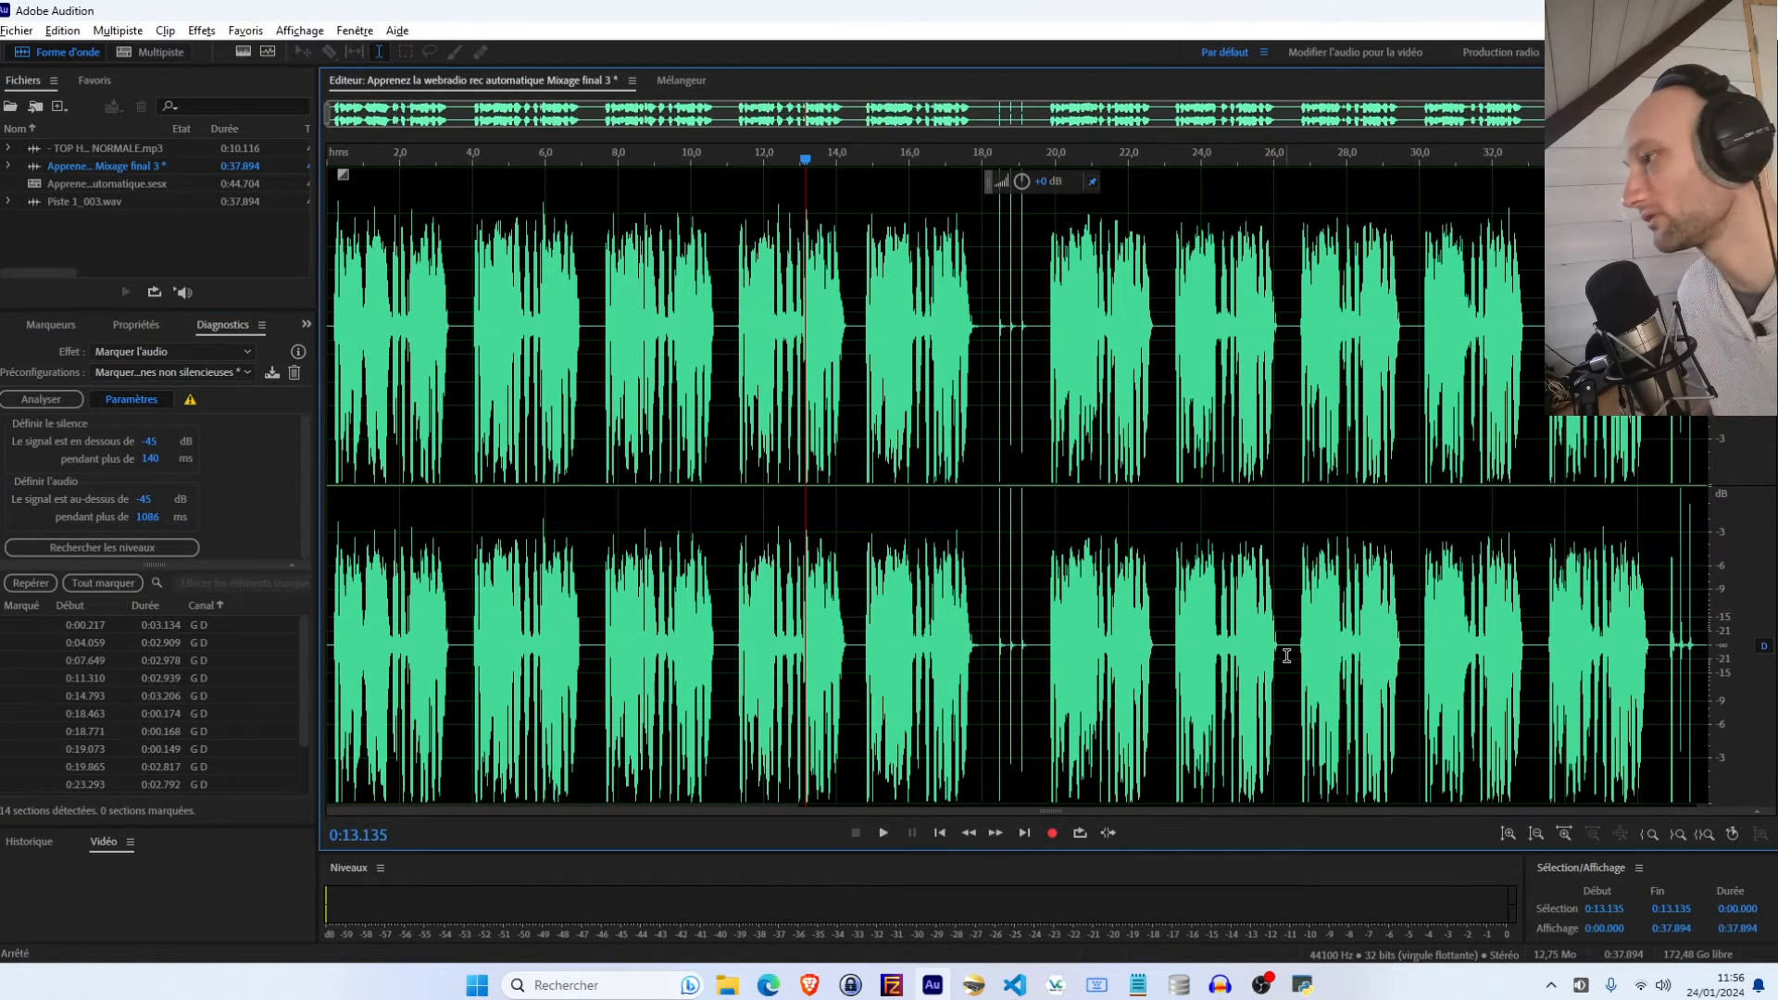
Analyze the audio again with the new settings and step through each detected section in the list
left_click(25, 404)
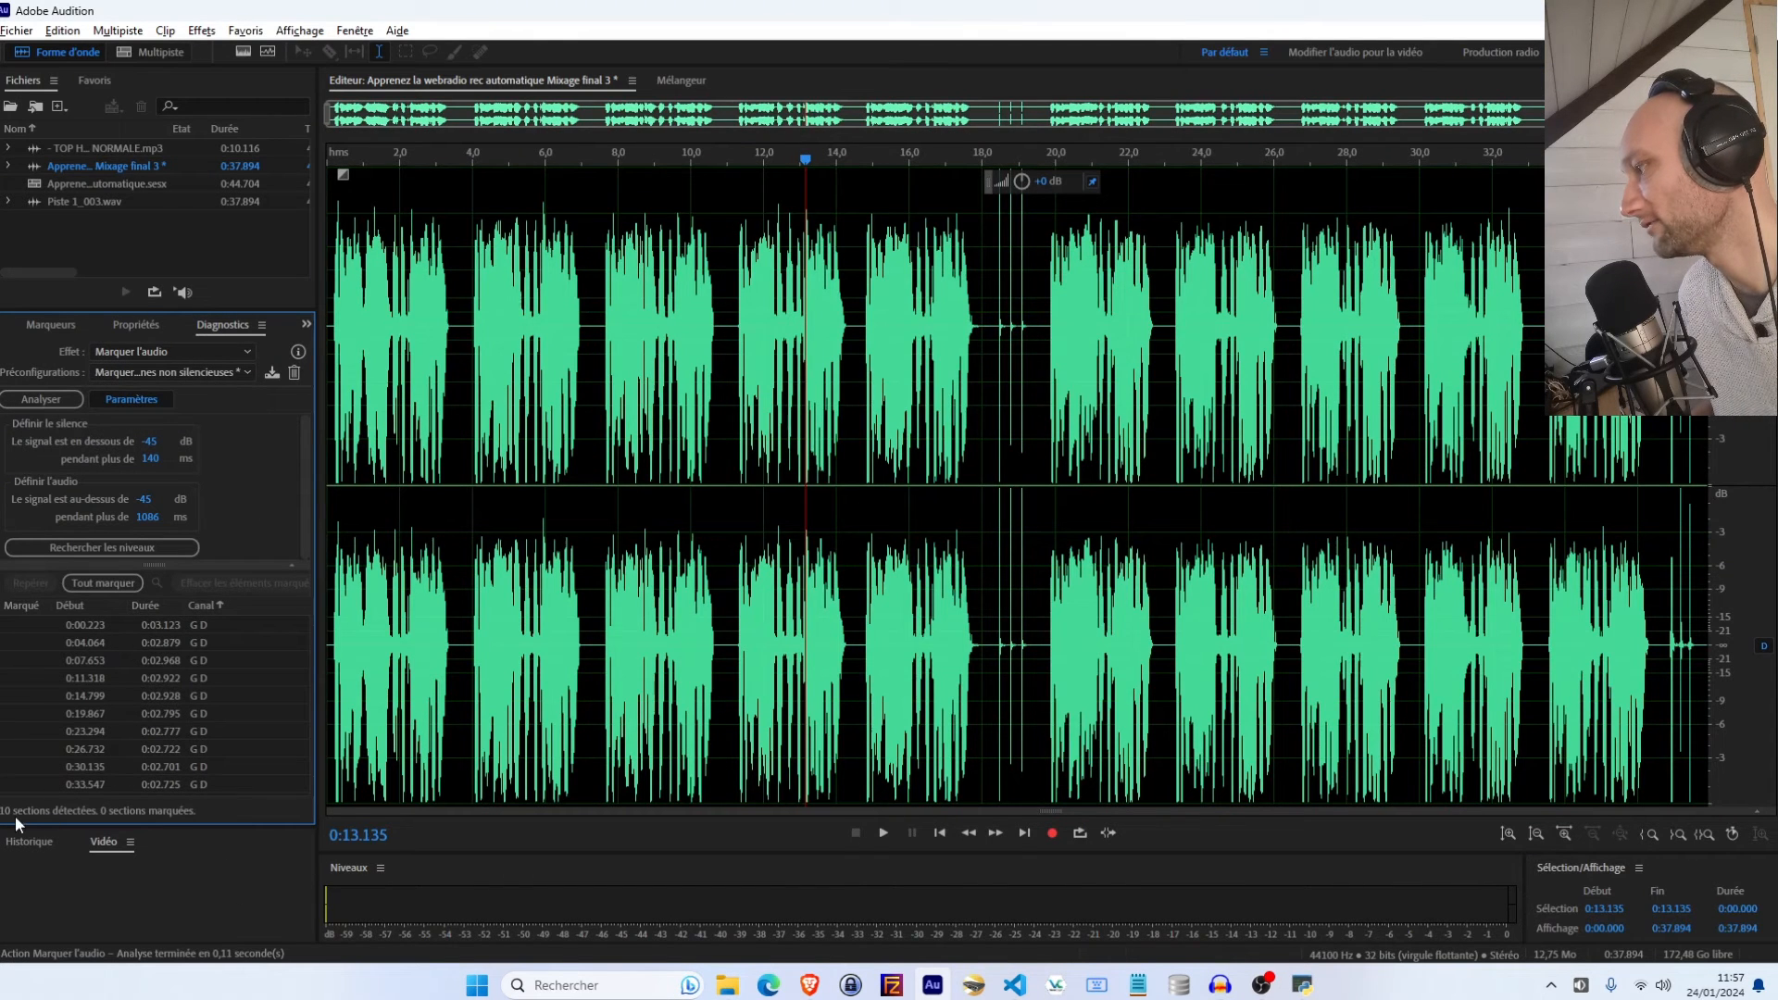
left_click(116, 630)
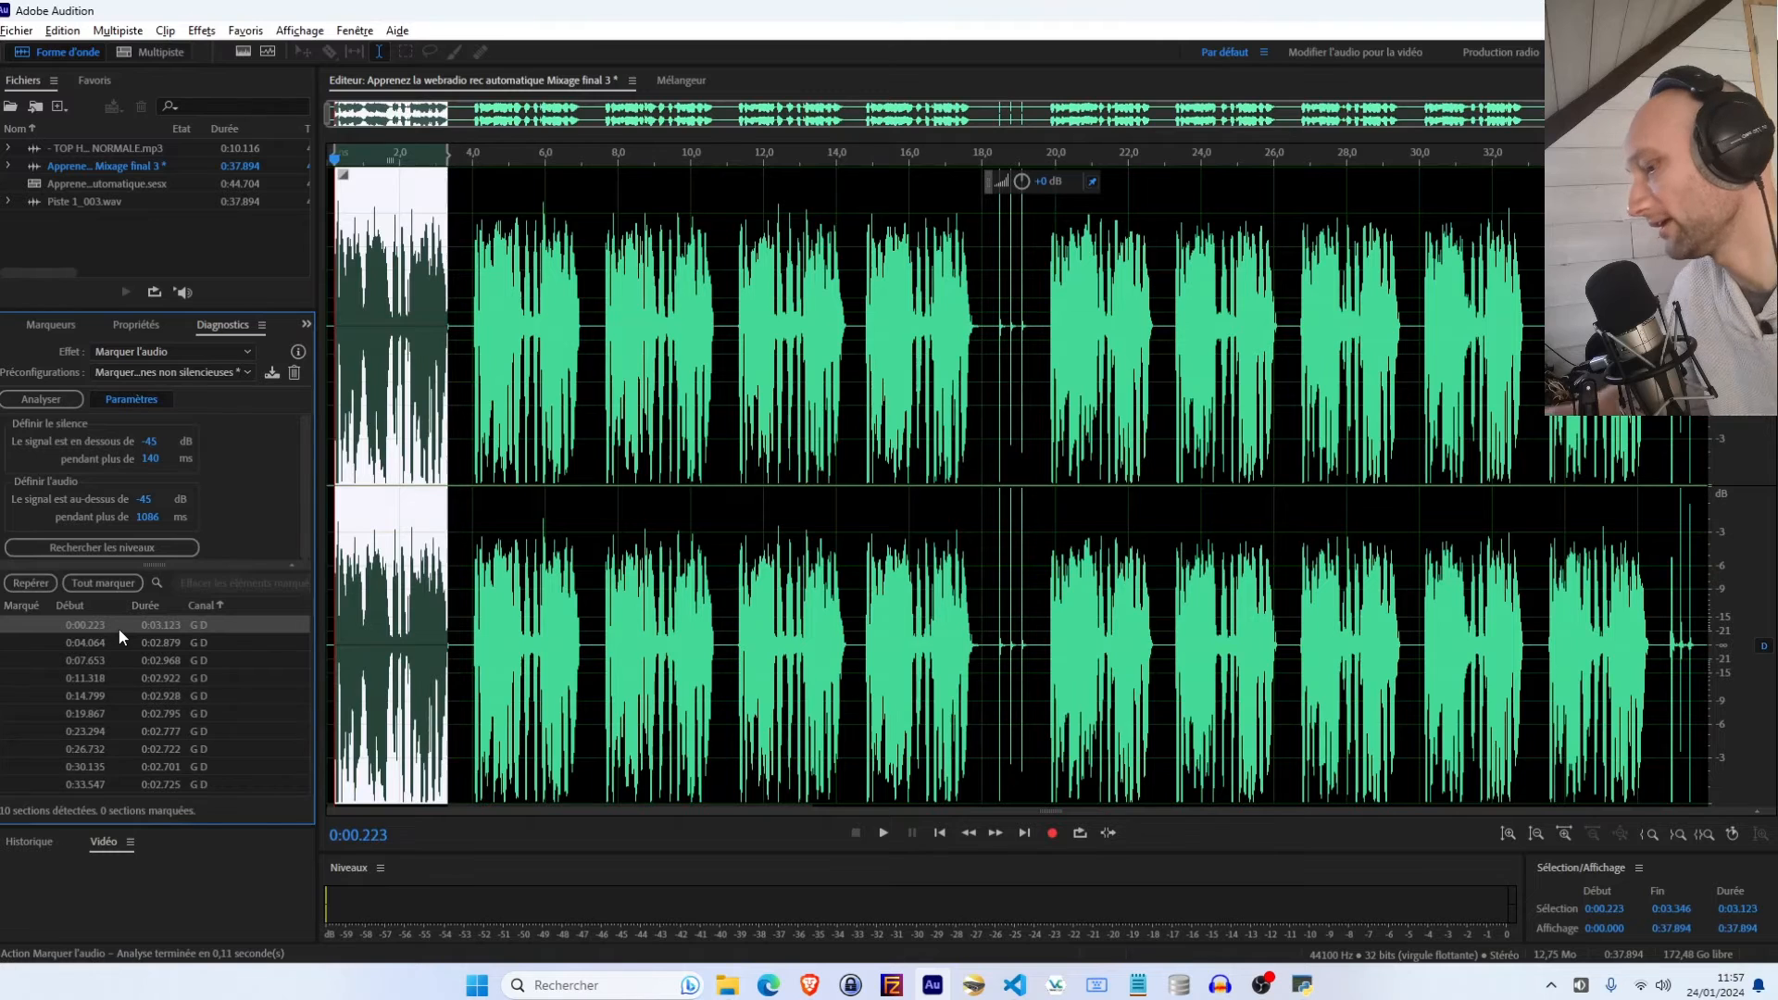
left_click(122, 633)
key("Down")
key("Down")
key("Down")
key("Down")
key("Down")
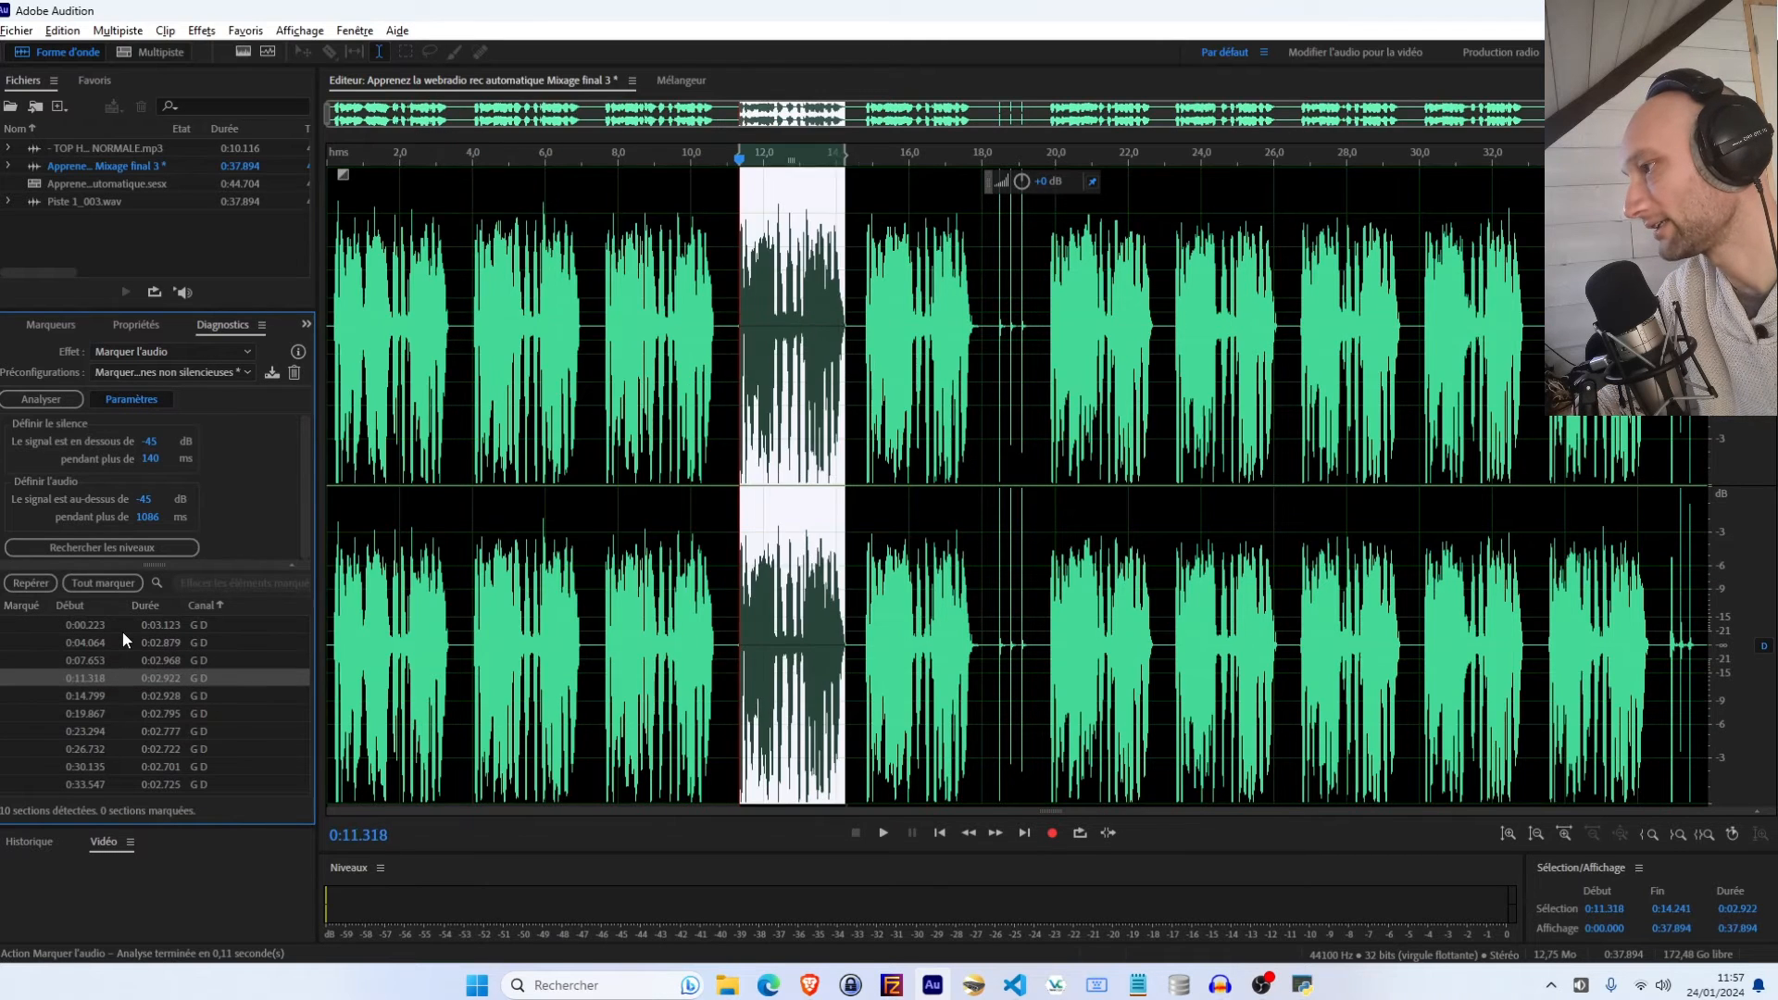
key("Down")
key("Down")
key("Down")
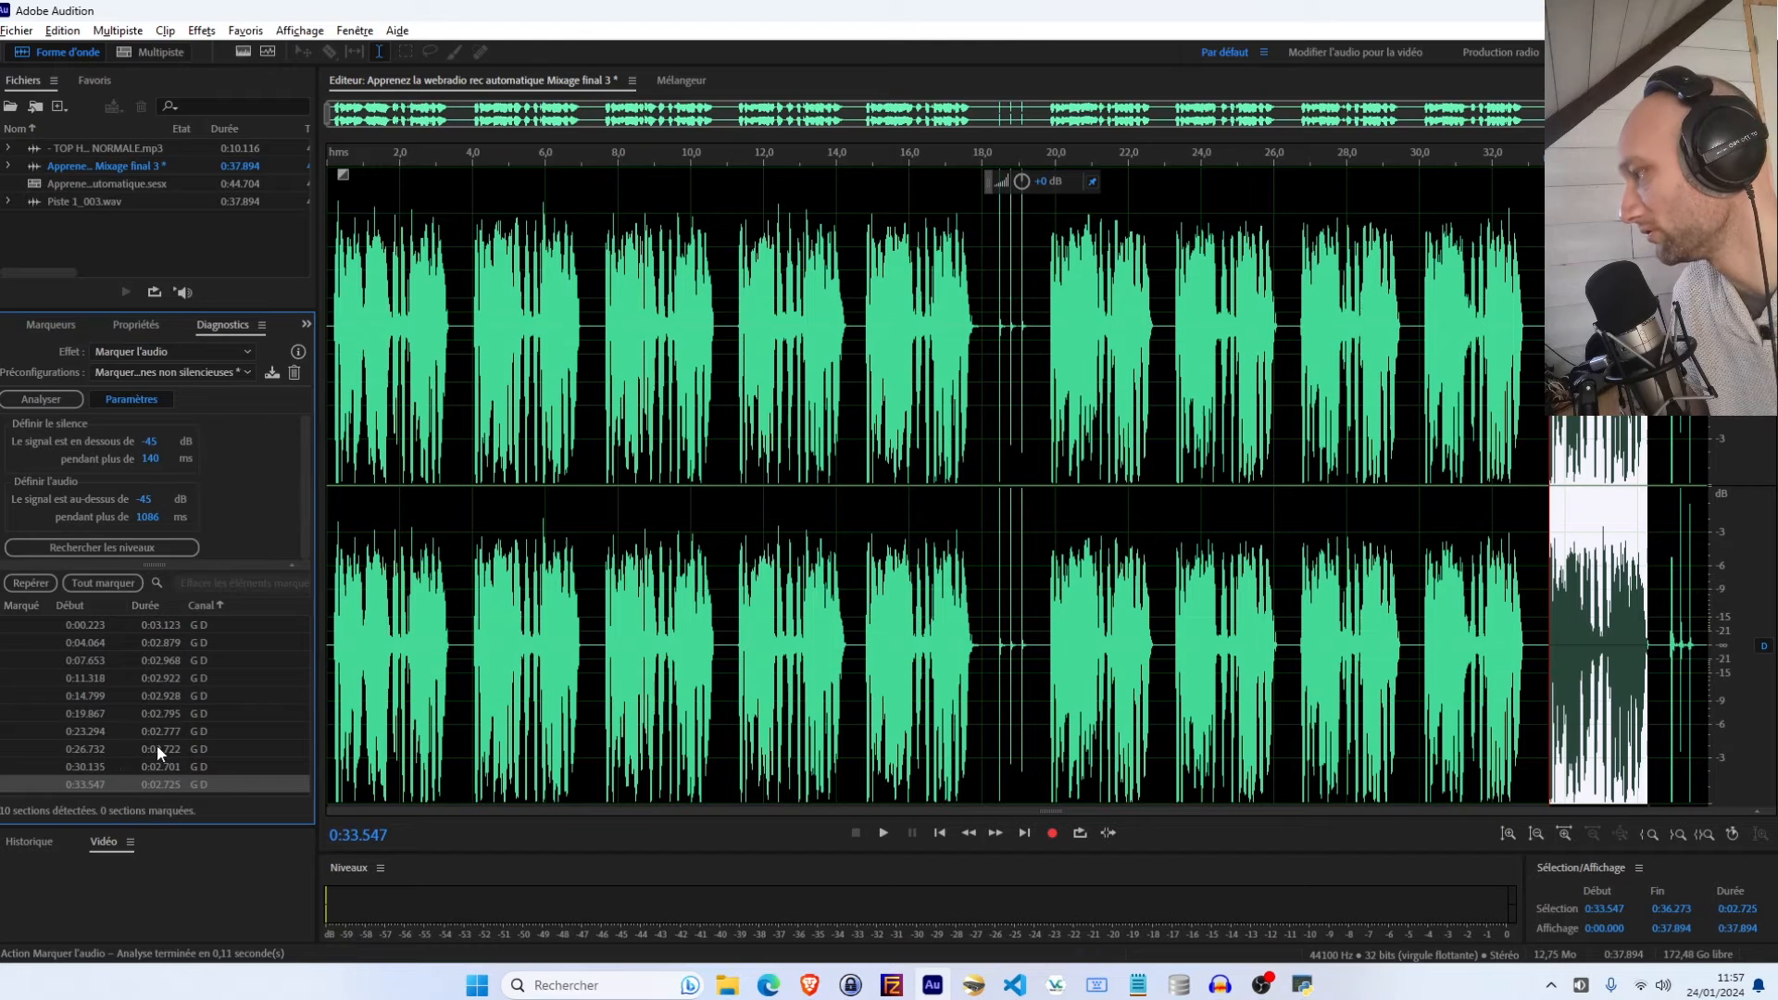
Mark all detected non-silent sections as range markers
left_click(1649, 630)
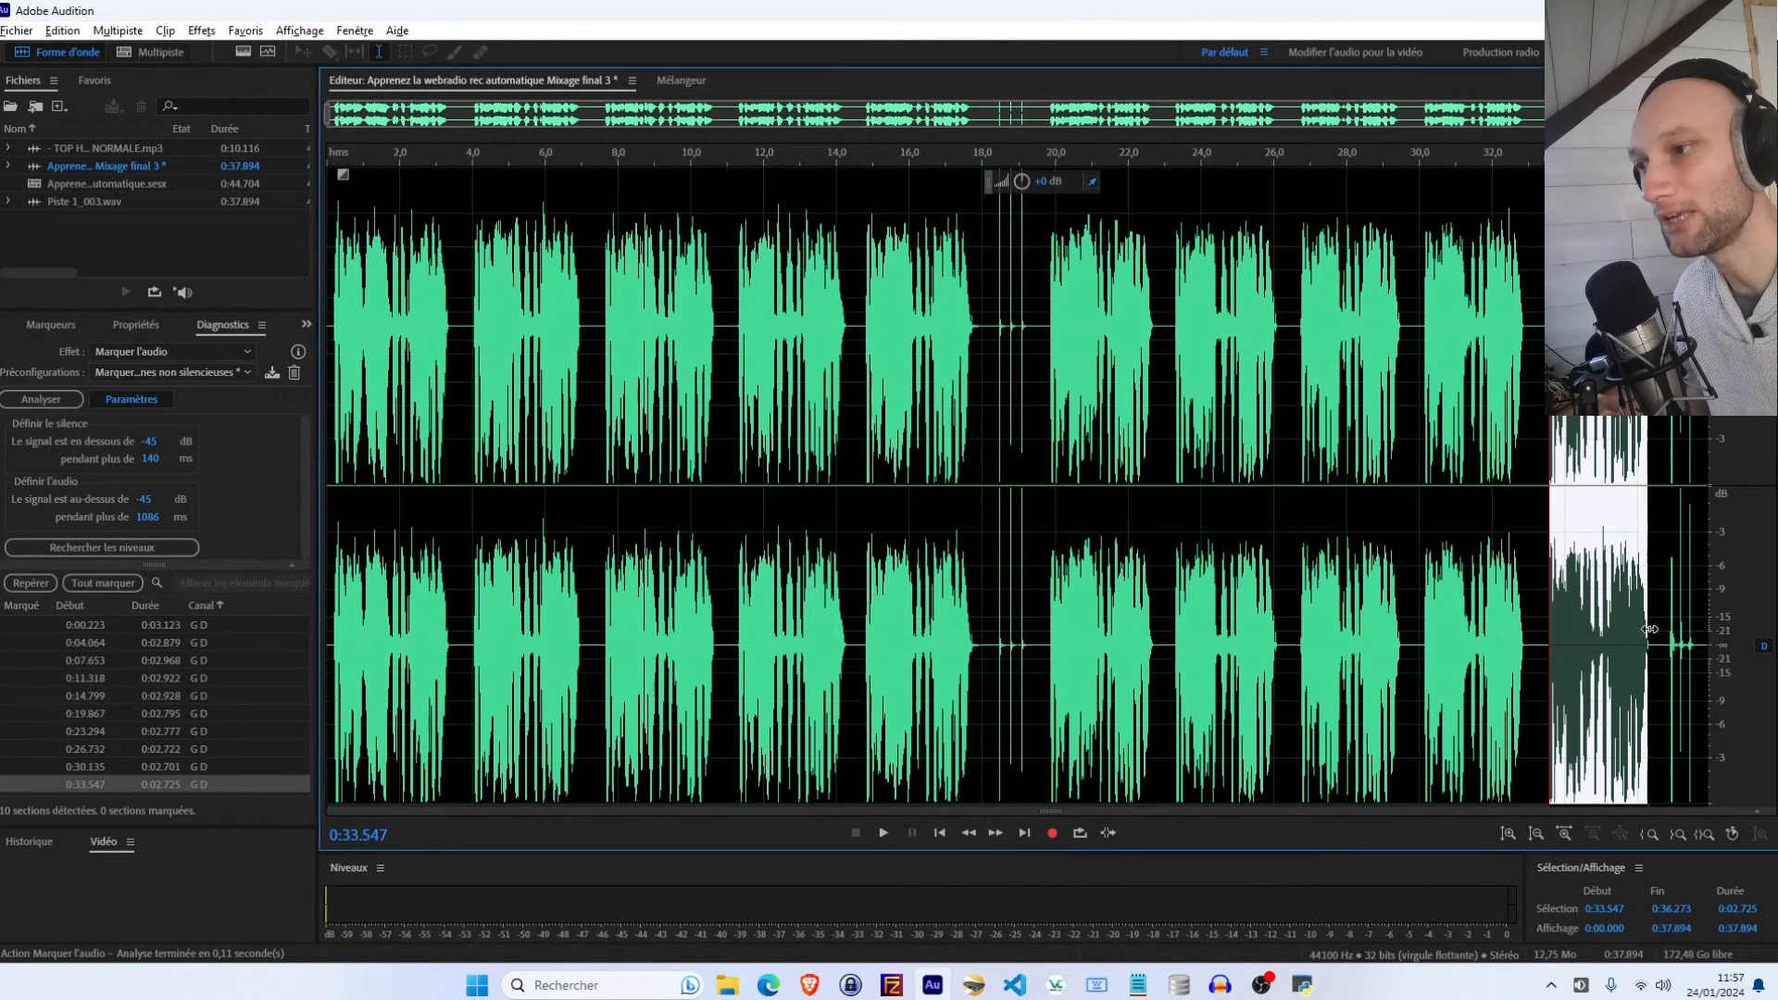
scroll(1649, 630, "up", 5)
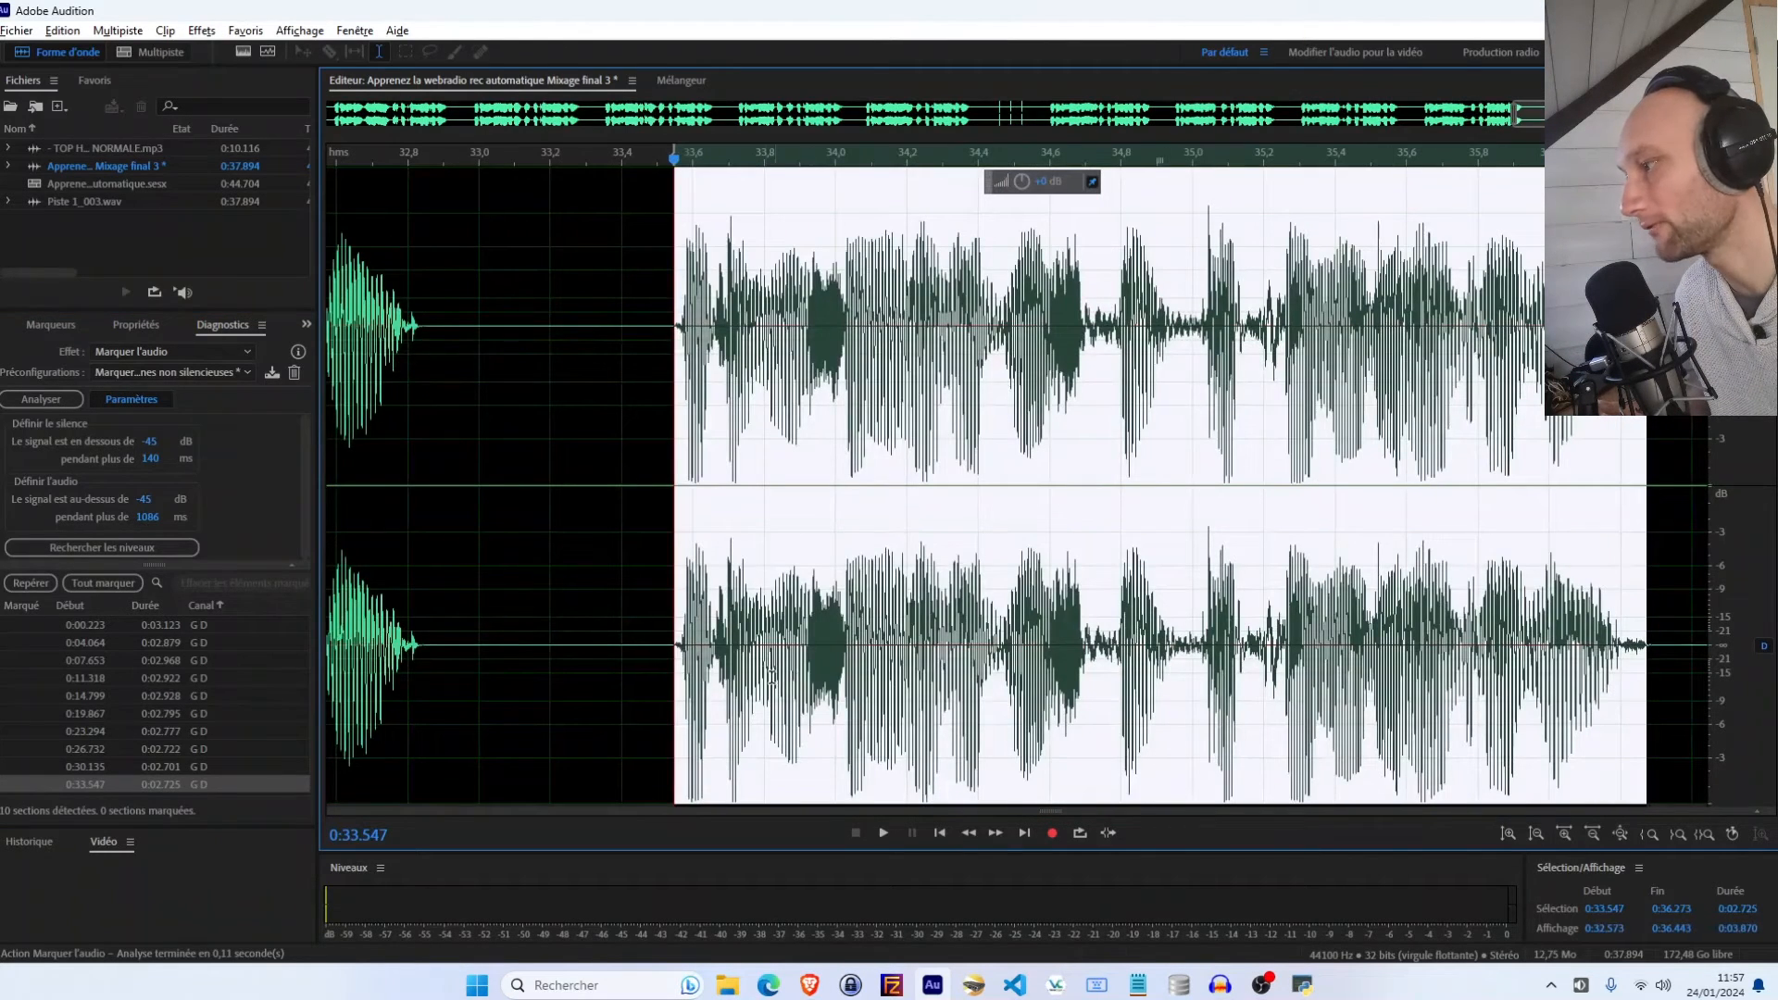
scroll(1366, 633, "down", 10)
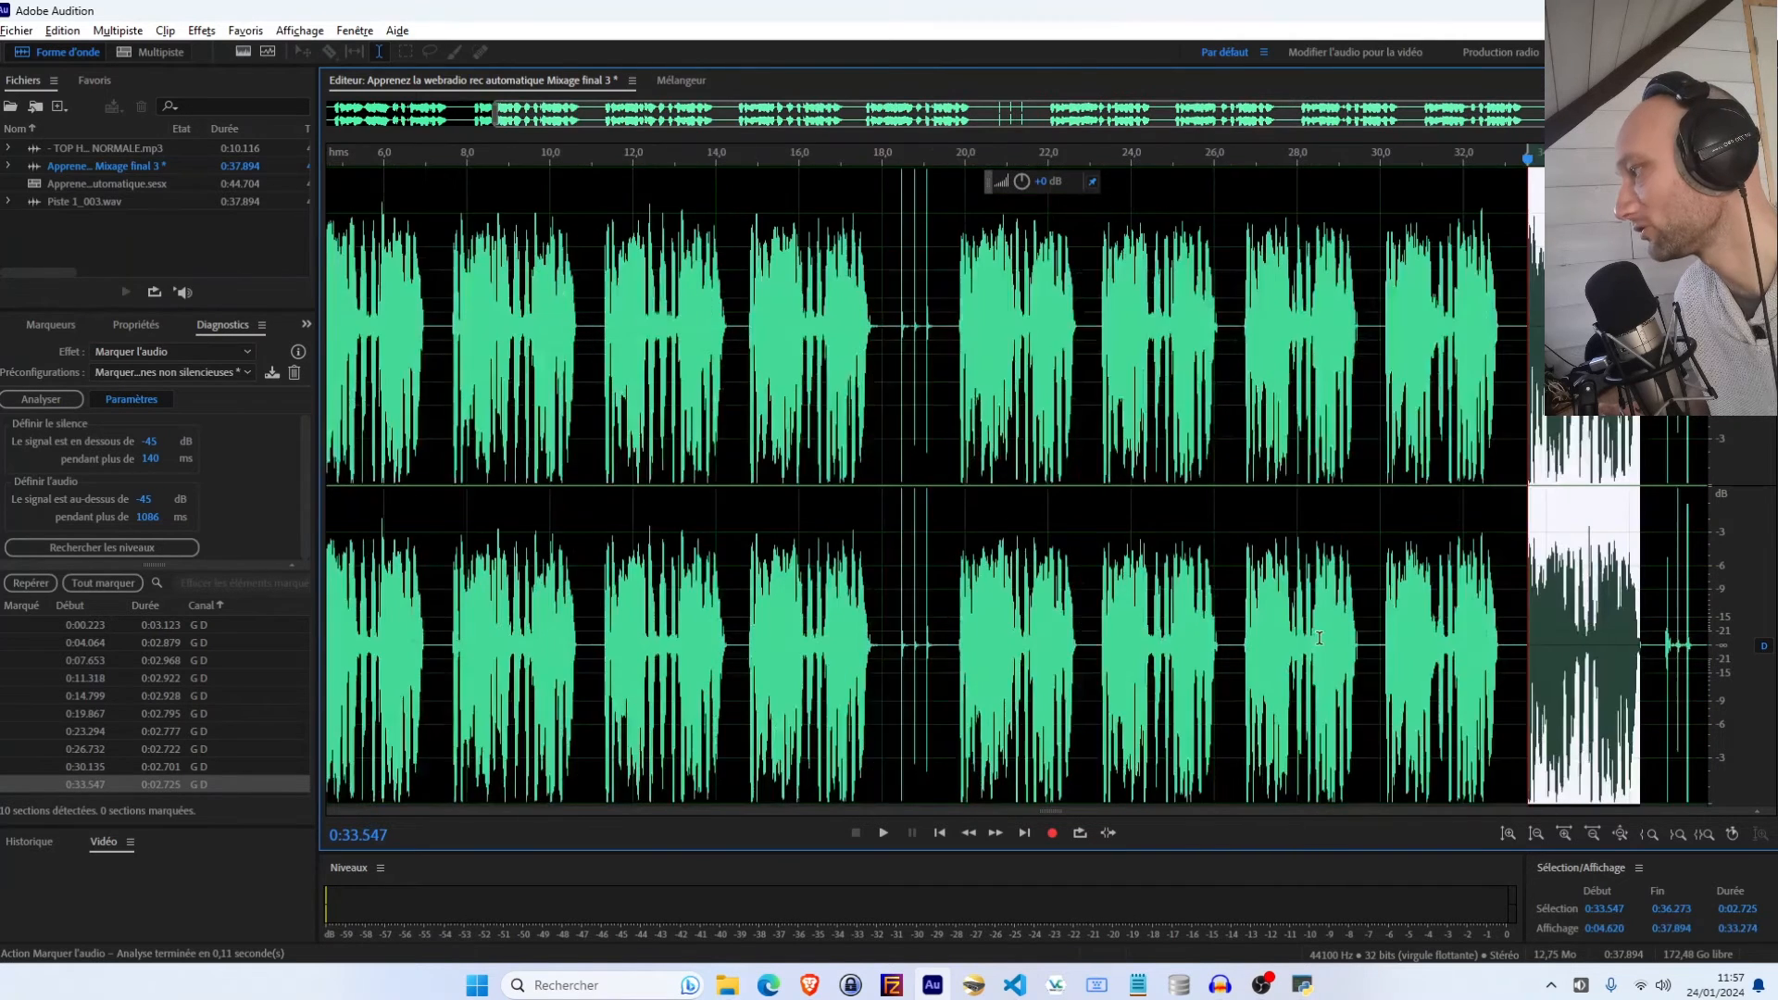
left_click(632, 602)
left_click(102, 583)
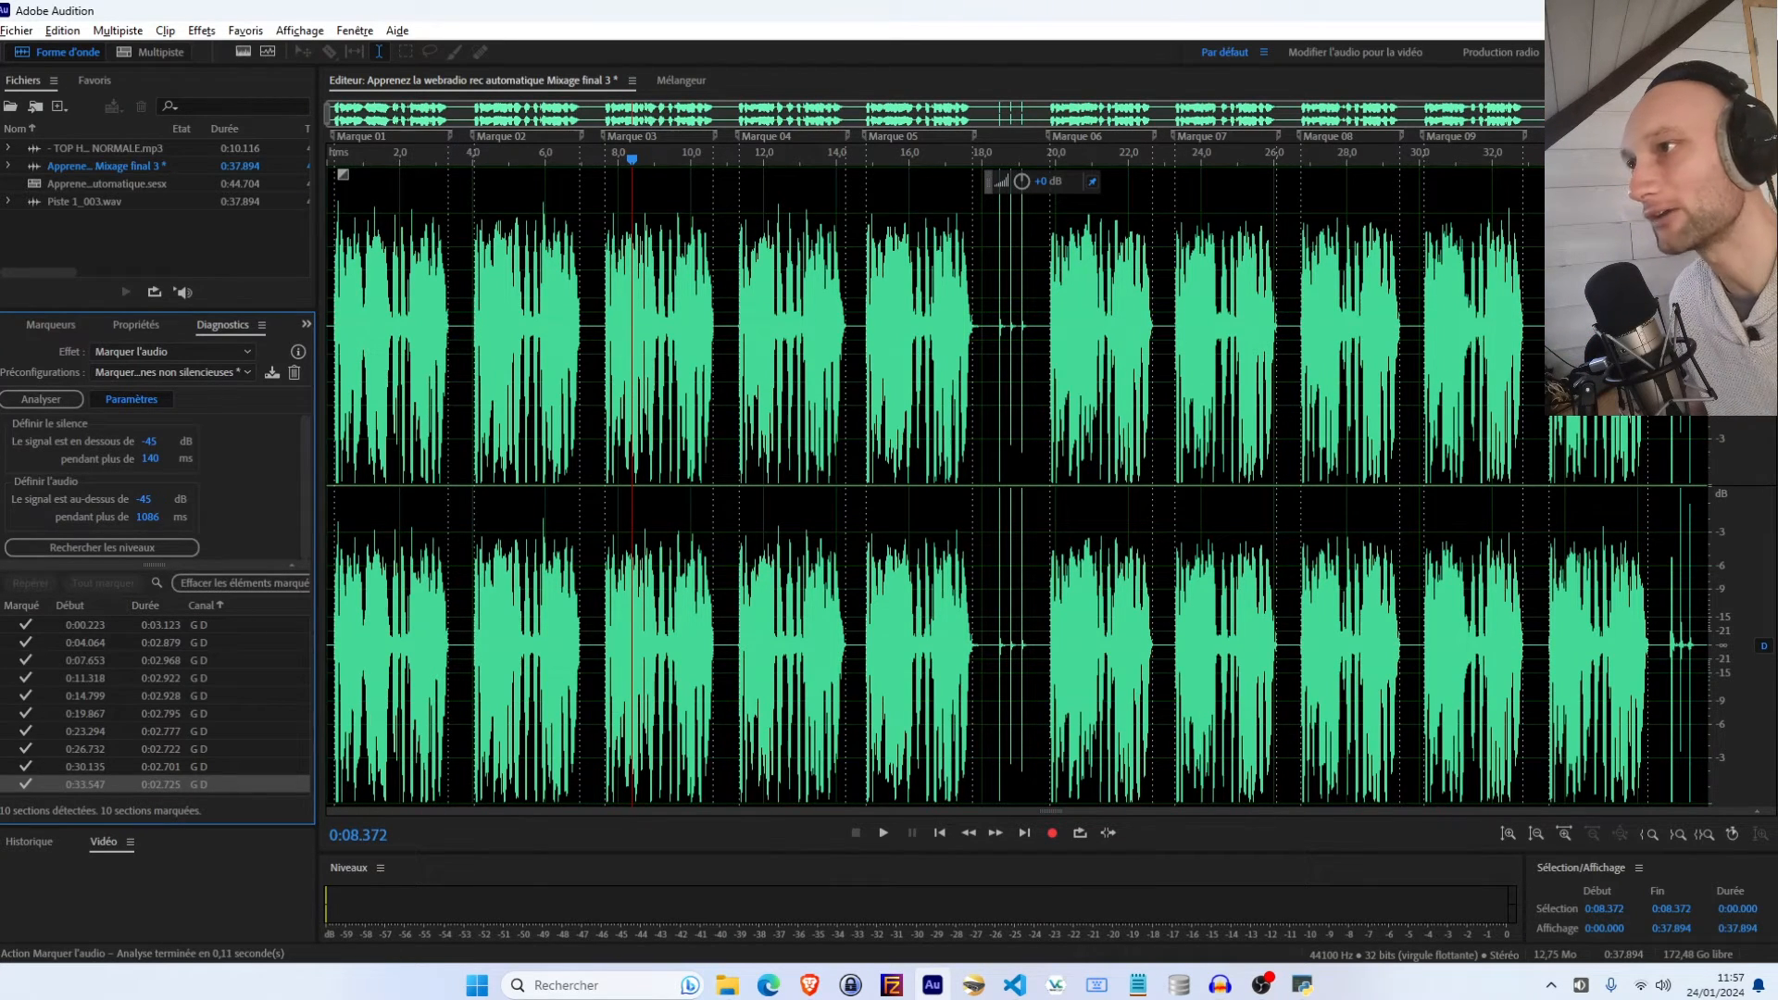
Open the export of audio in range markers
left_click(15, 30)
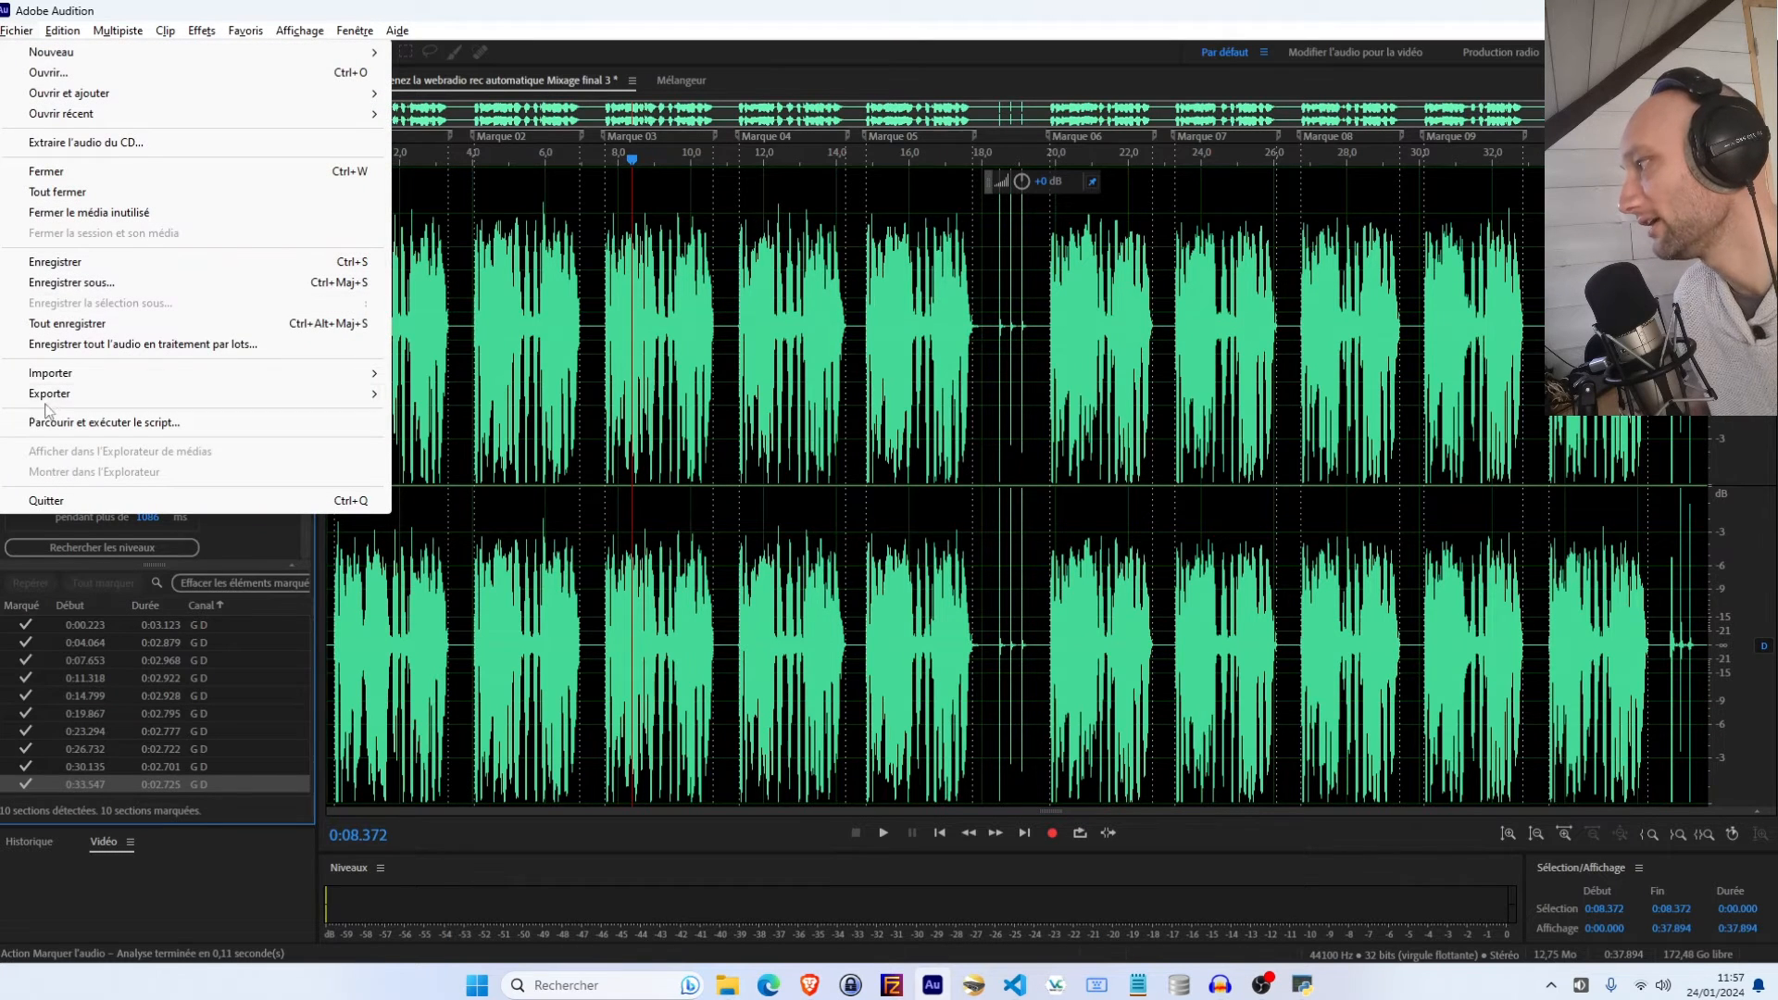
mouse_move(278, 394)
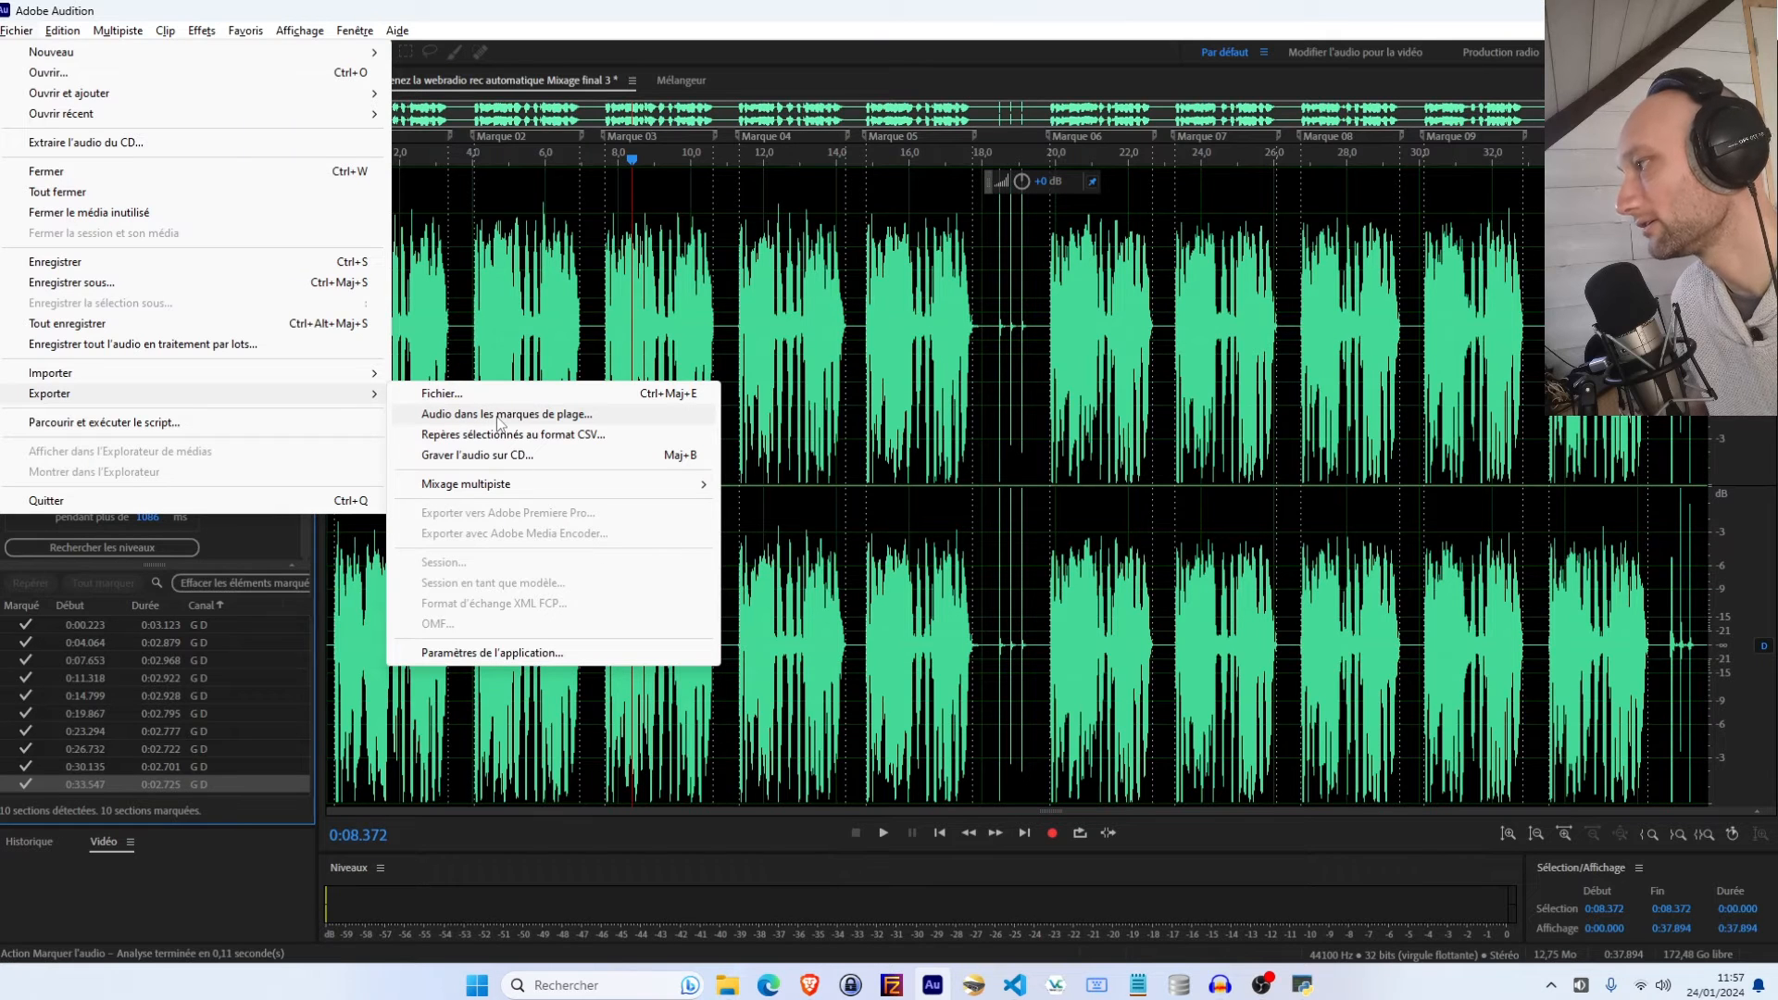
left_click(500, 415)
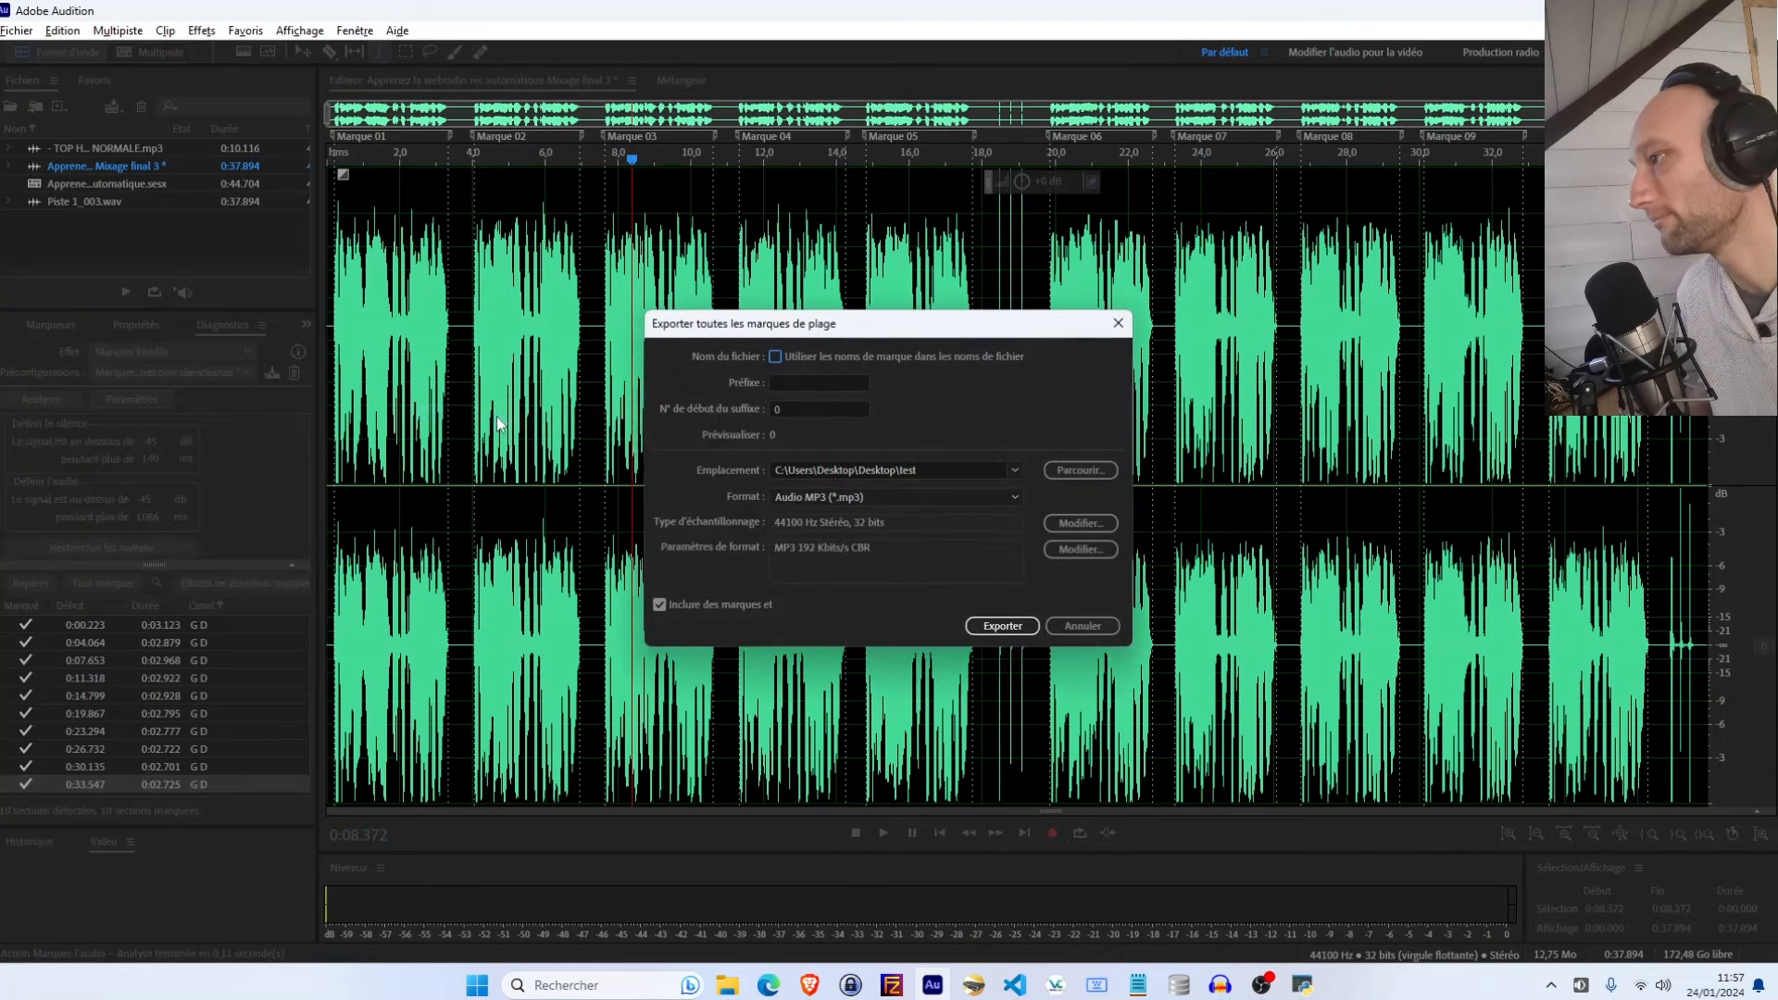
left_click(774, 357)
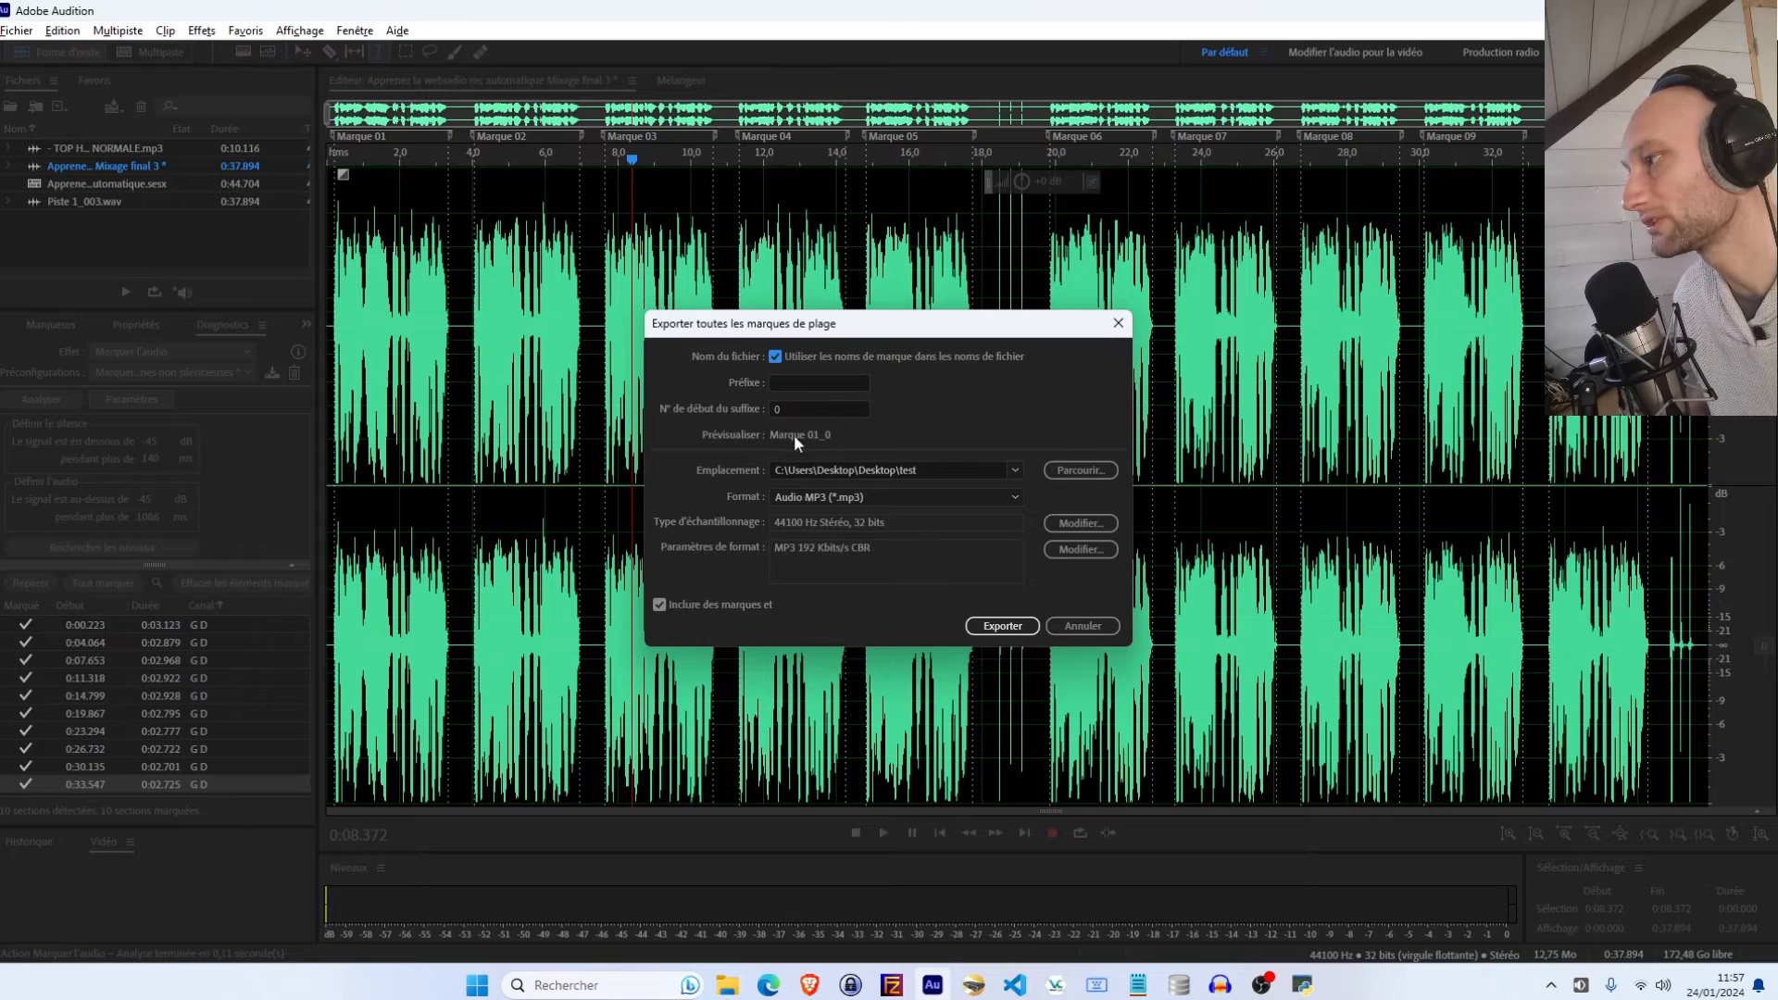
left_click(814, 409)
key("BackSpace")
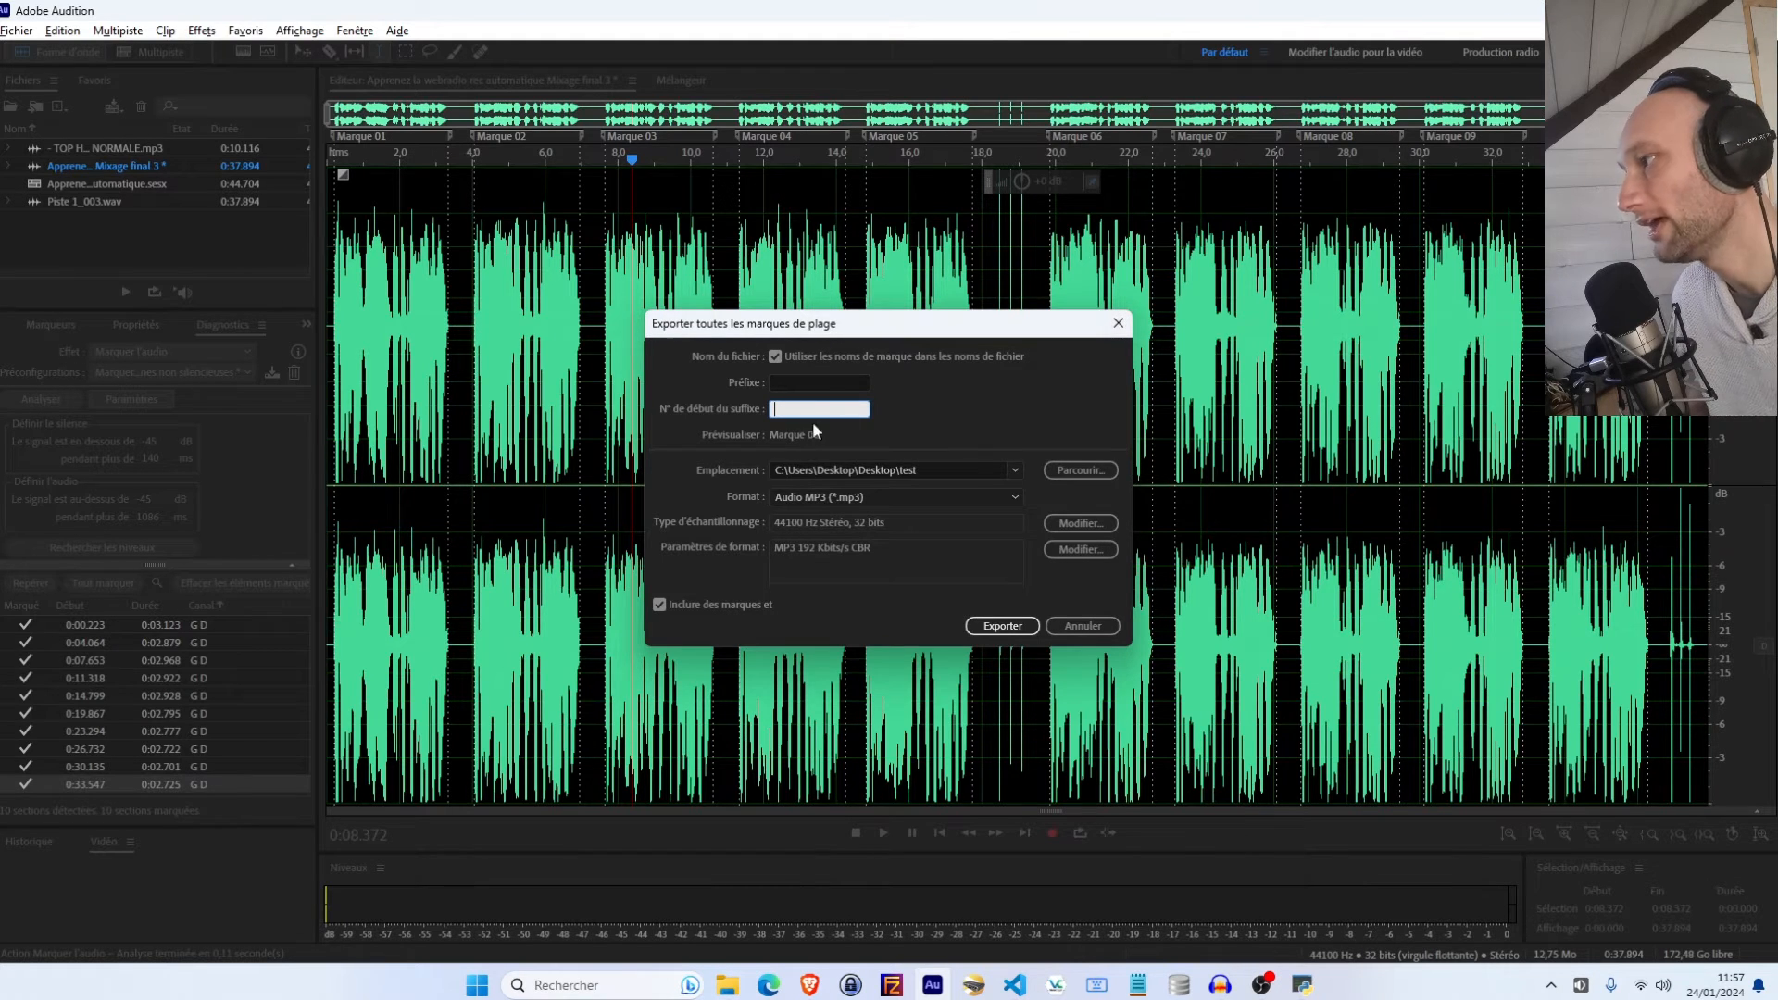
left_click(779, 355)
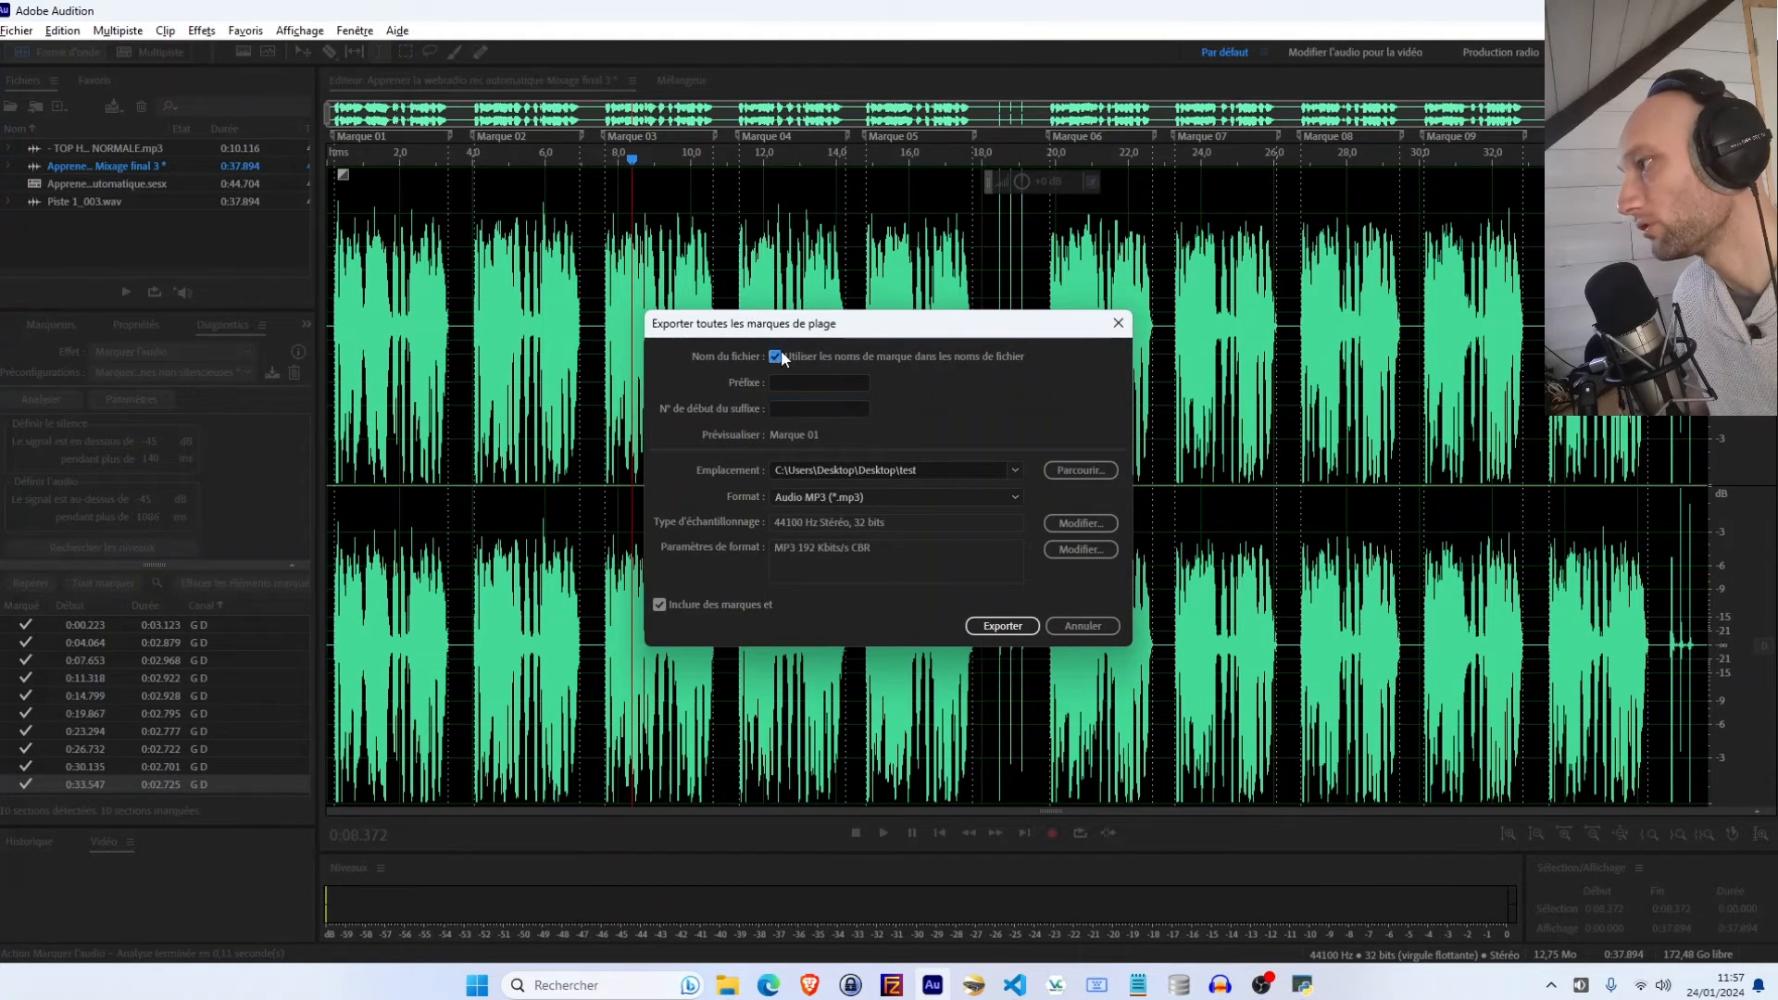
left_click(776, 356)
left_click(778, 380)
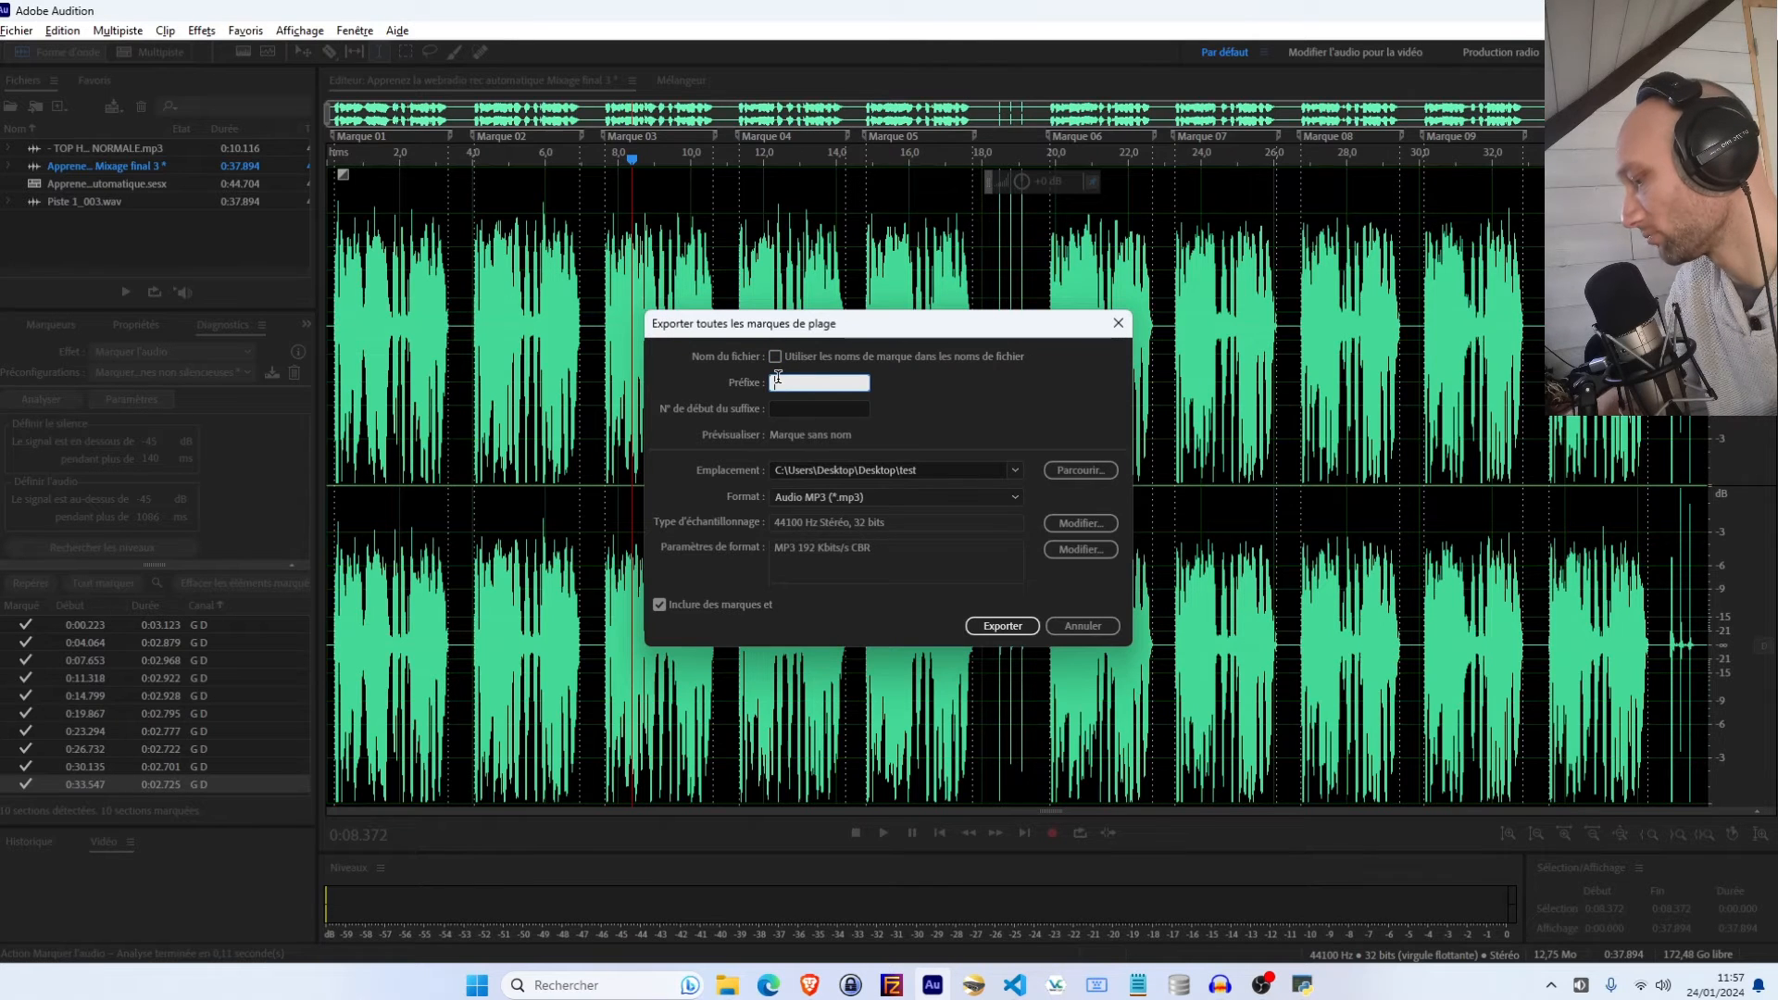
type("Voice")
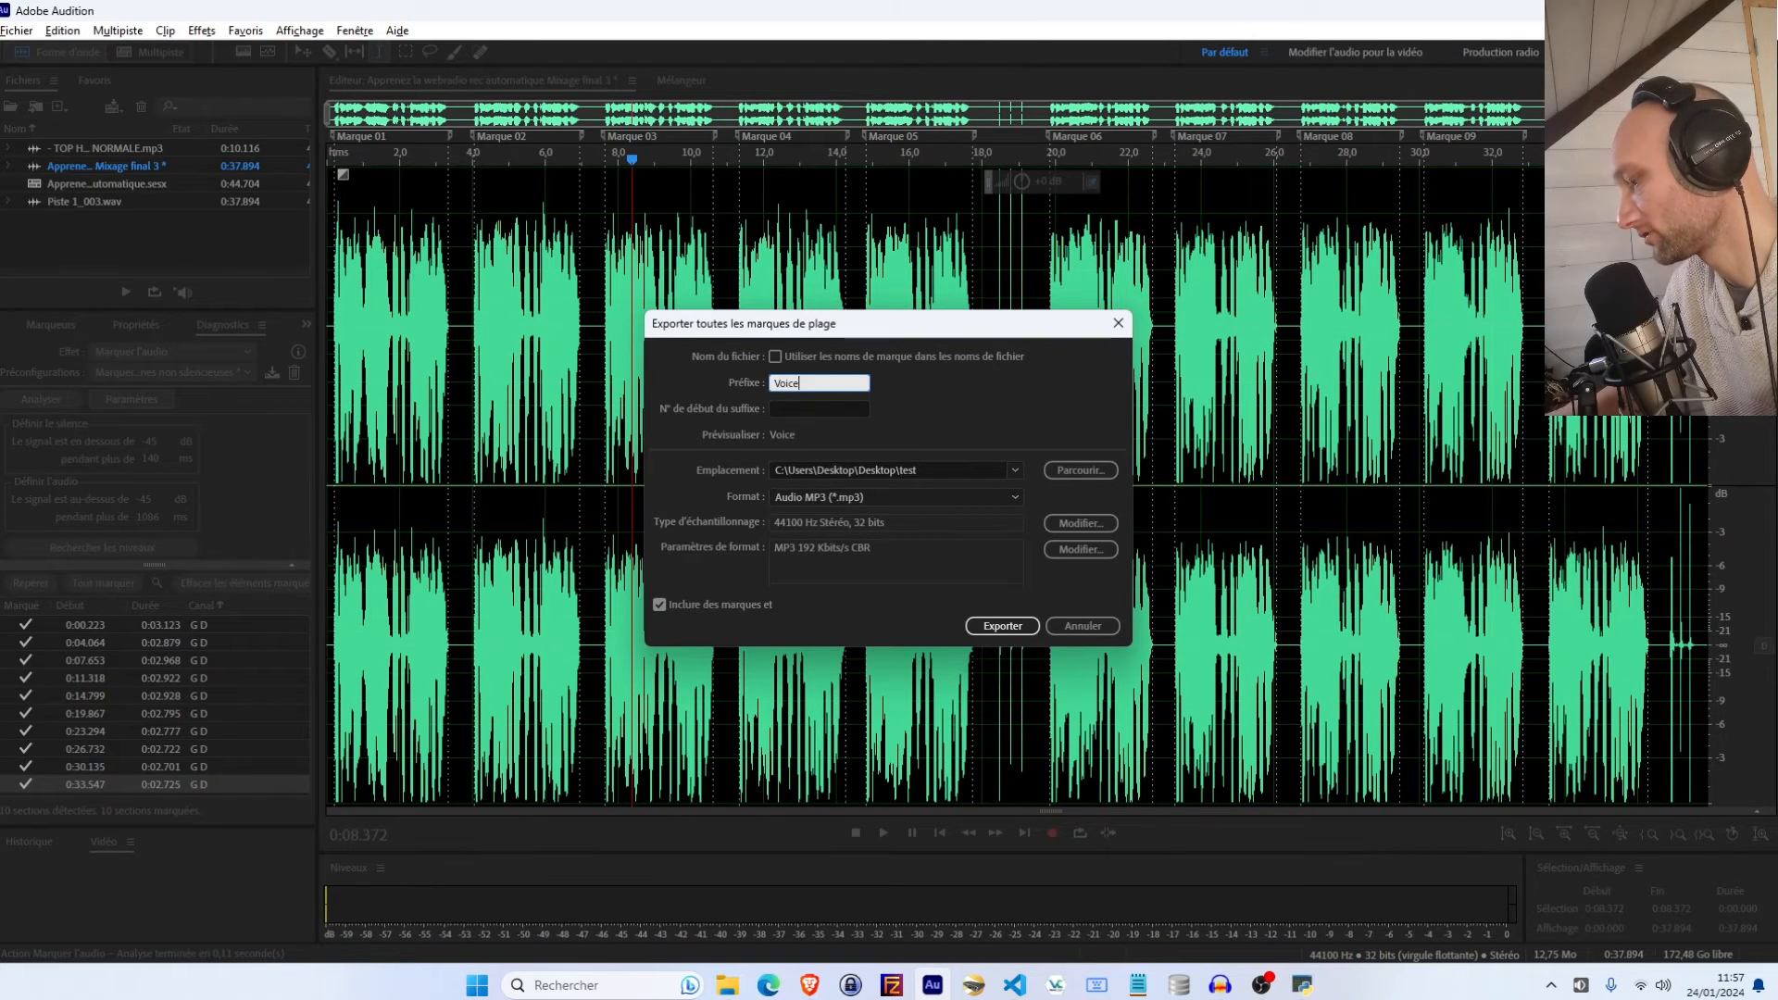
type(" - Lun")
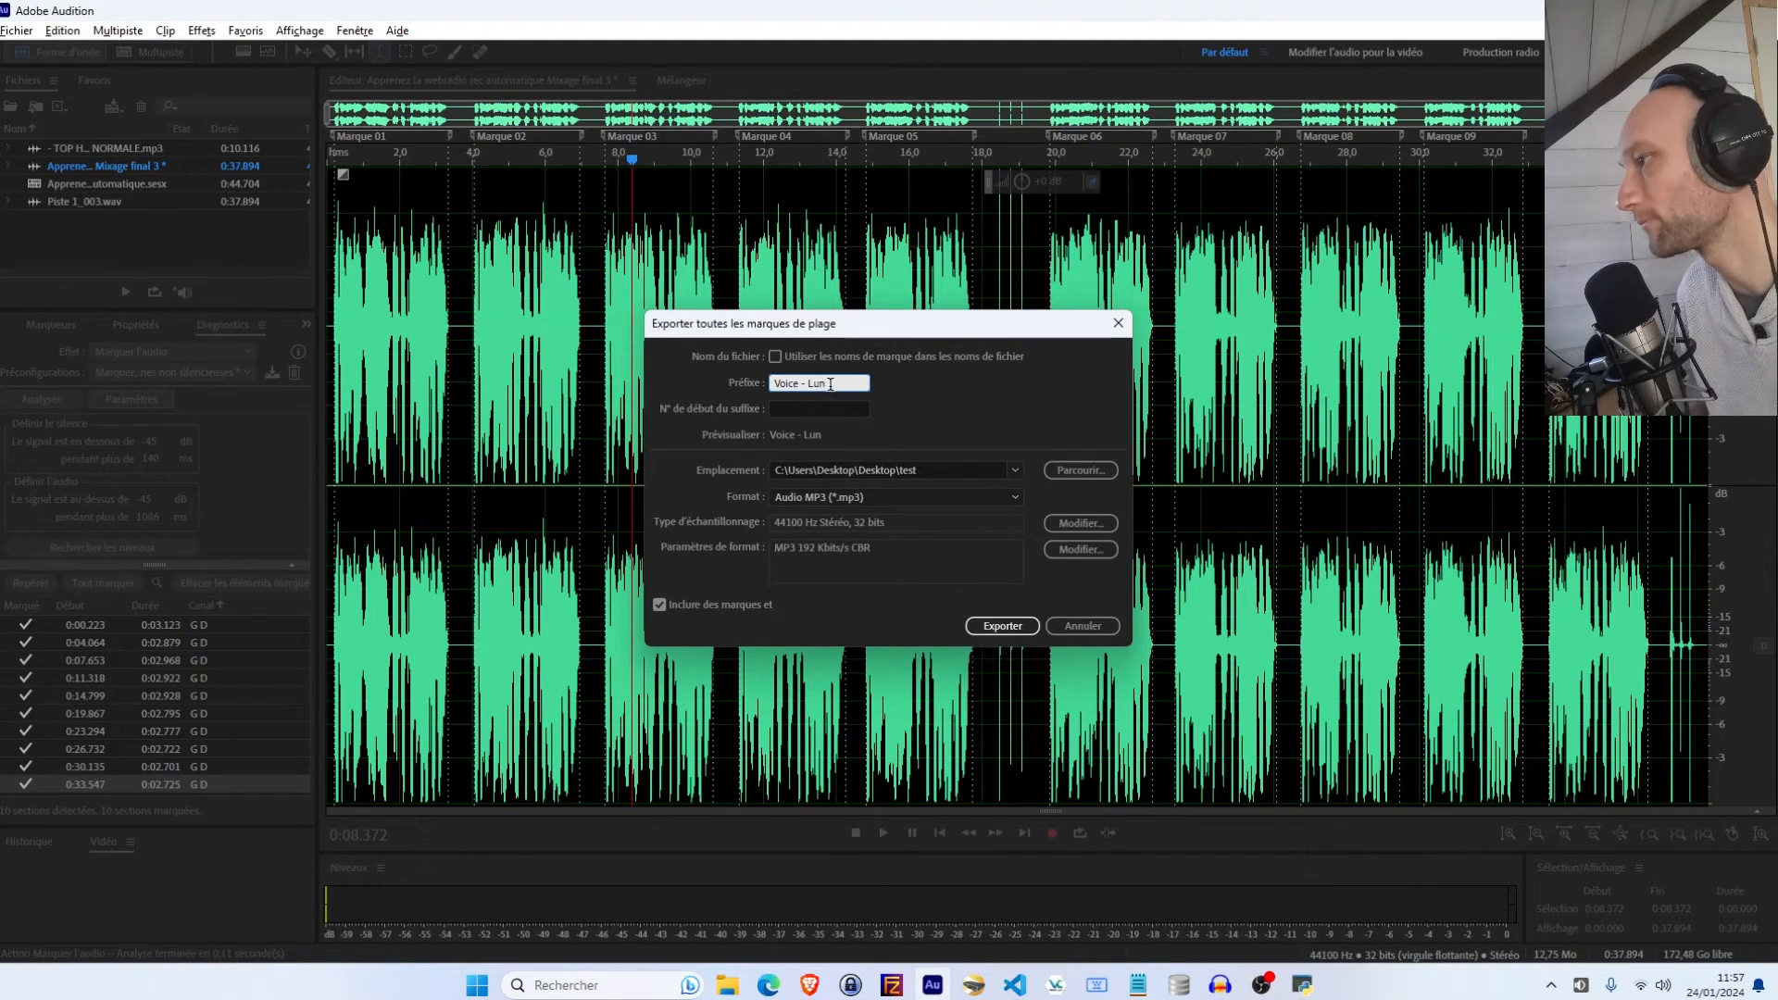
left_click_drag(825, 382, 665, 368)
key("BackSpace")
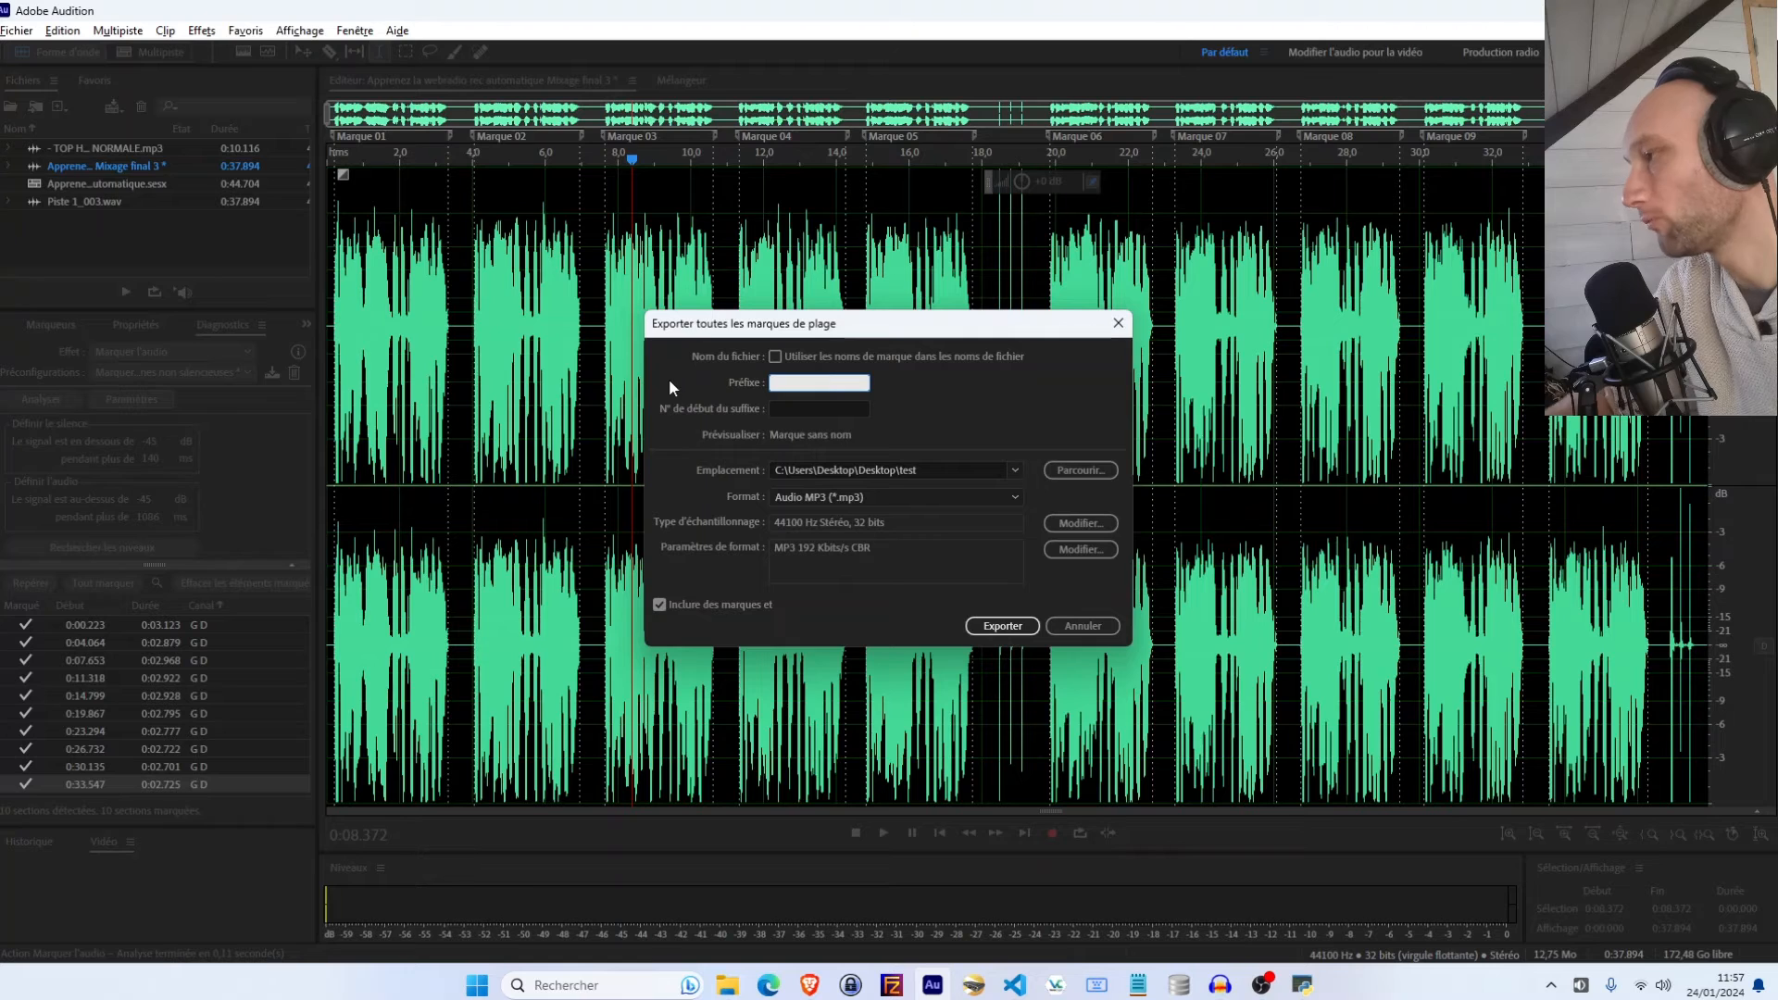
Delete the old MP3 files from the test audacity folder in File Explorer and open the test folder
left_click(792, 409)
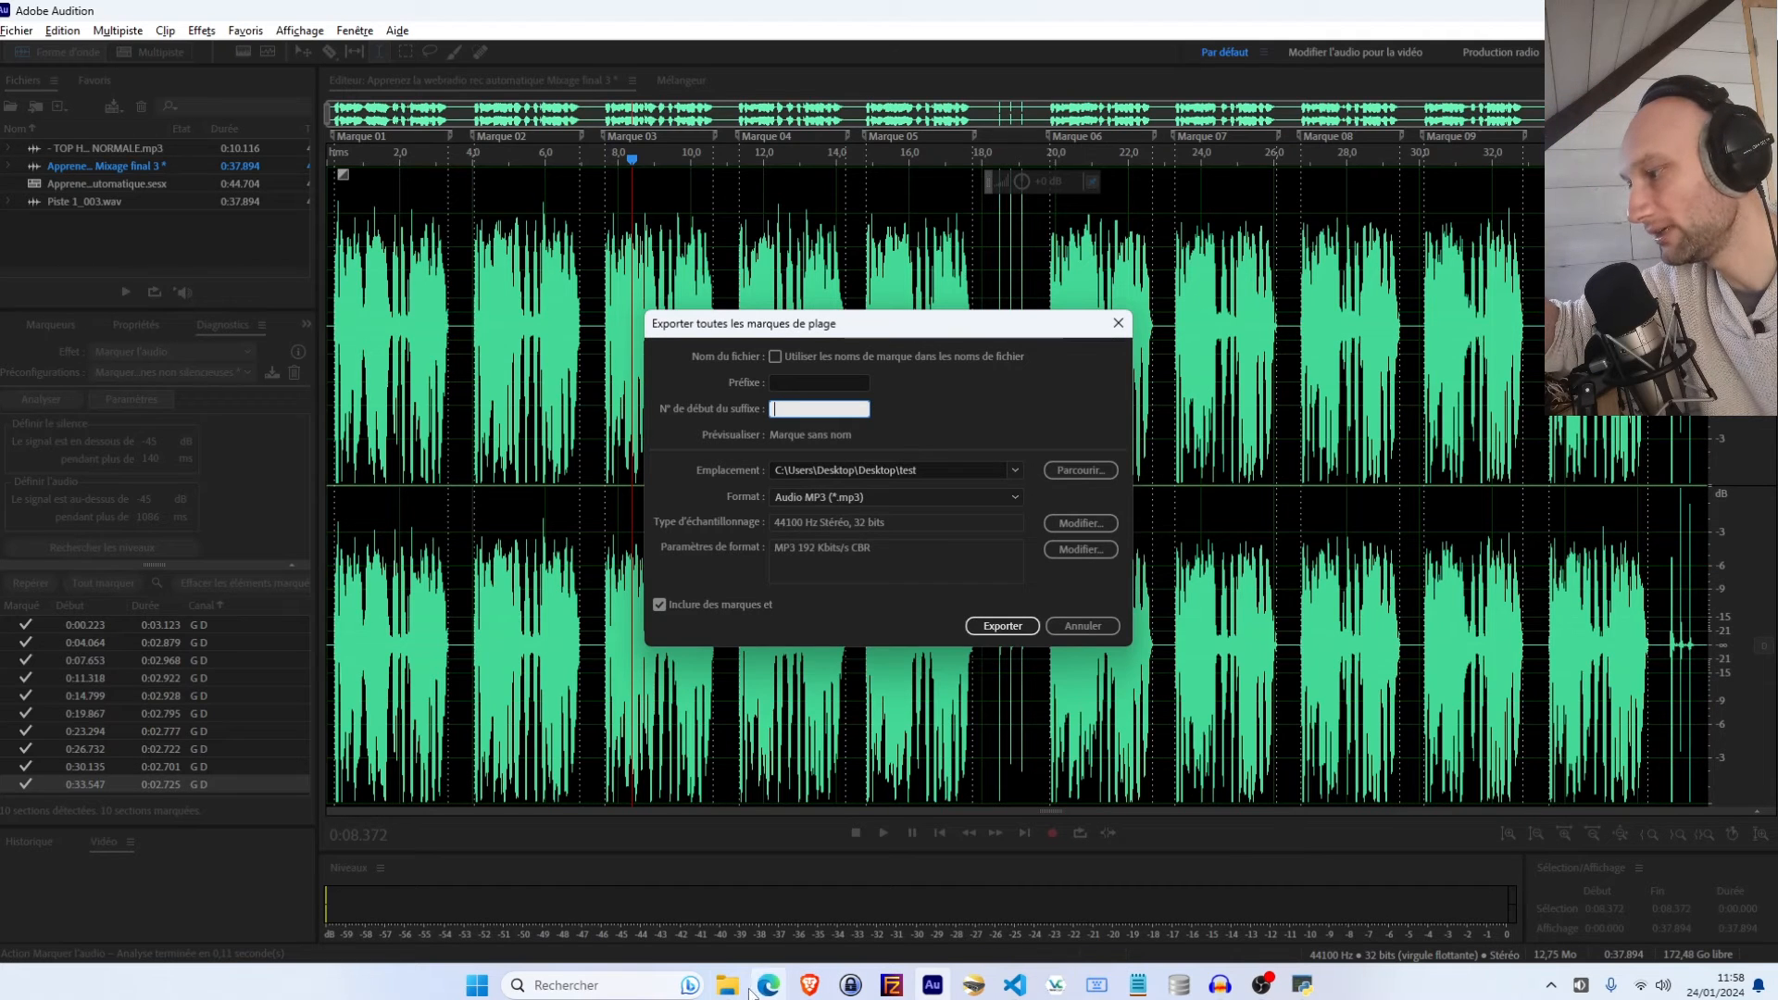
left_click(718, 986)
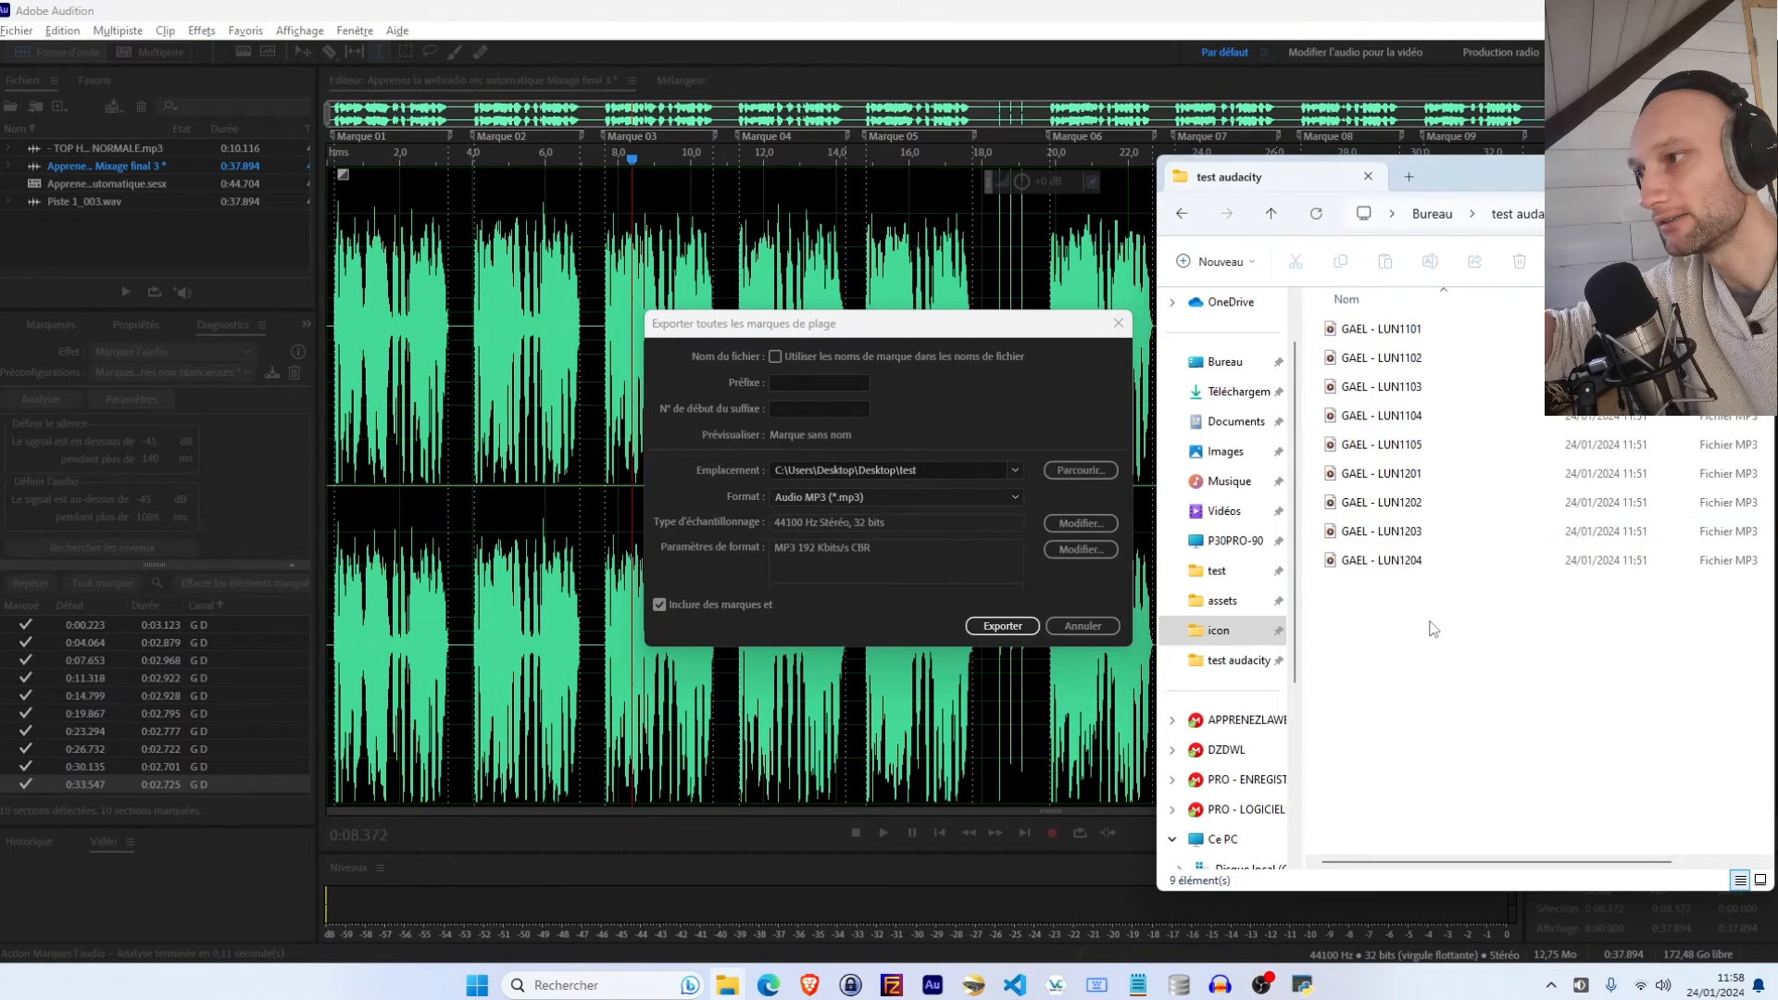
left_click_drag(1430, 626, 1363, 324)
left_click(1429, 217)
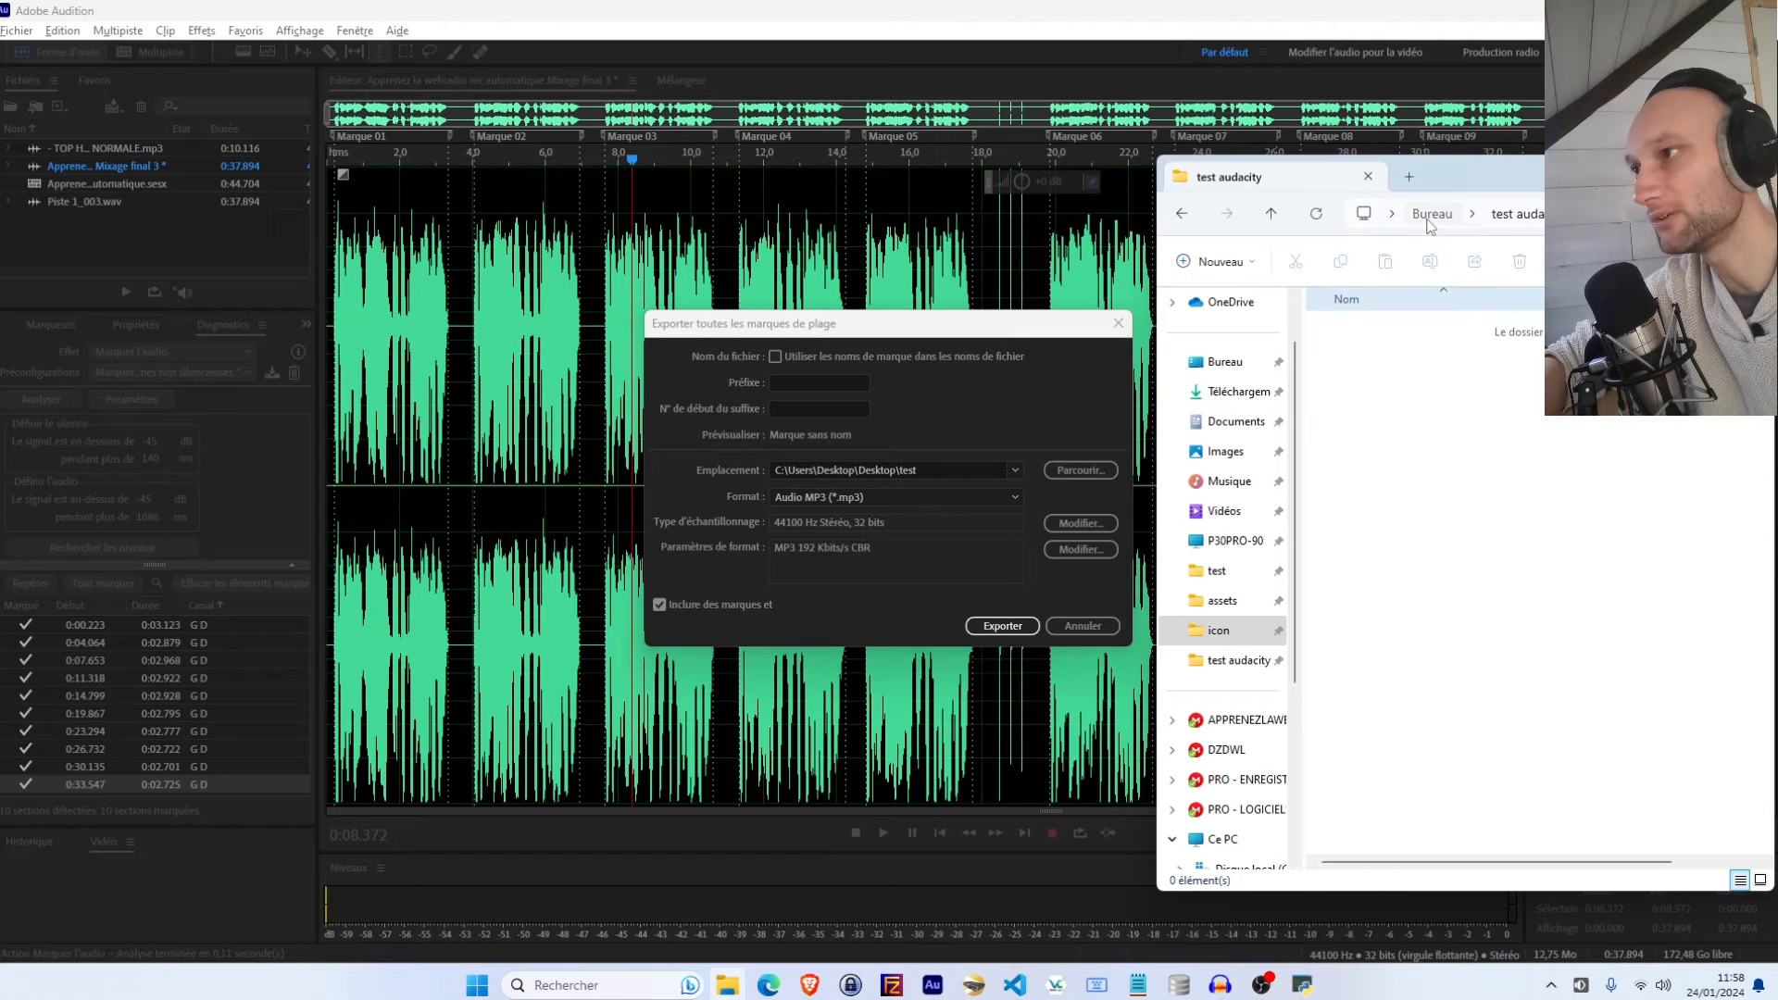
double_click(1348, 328)
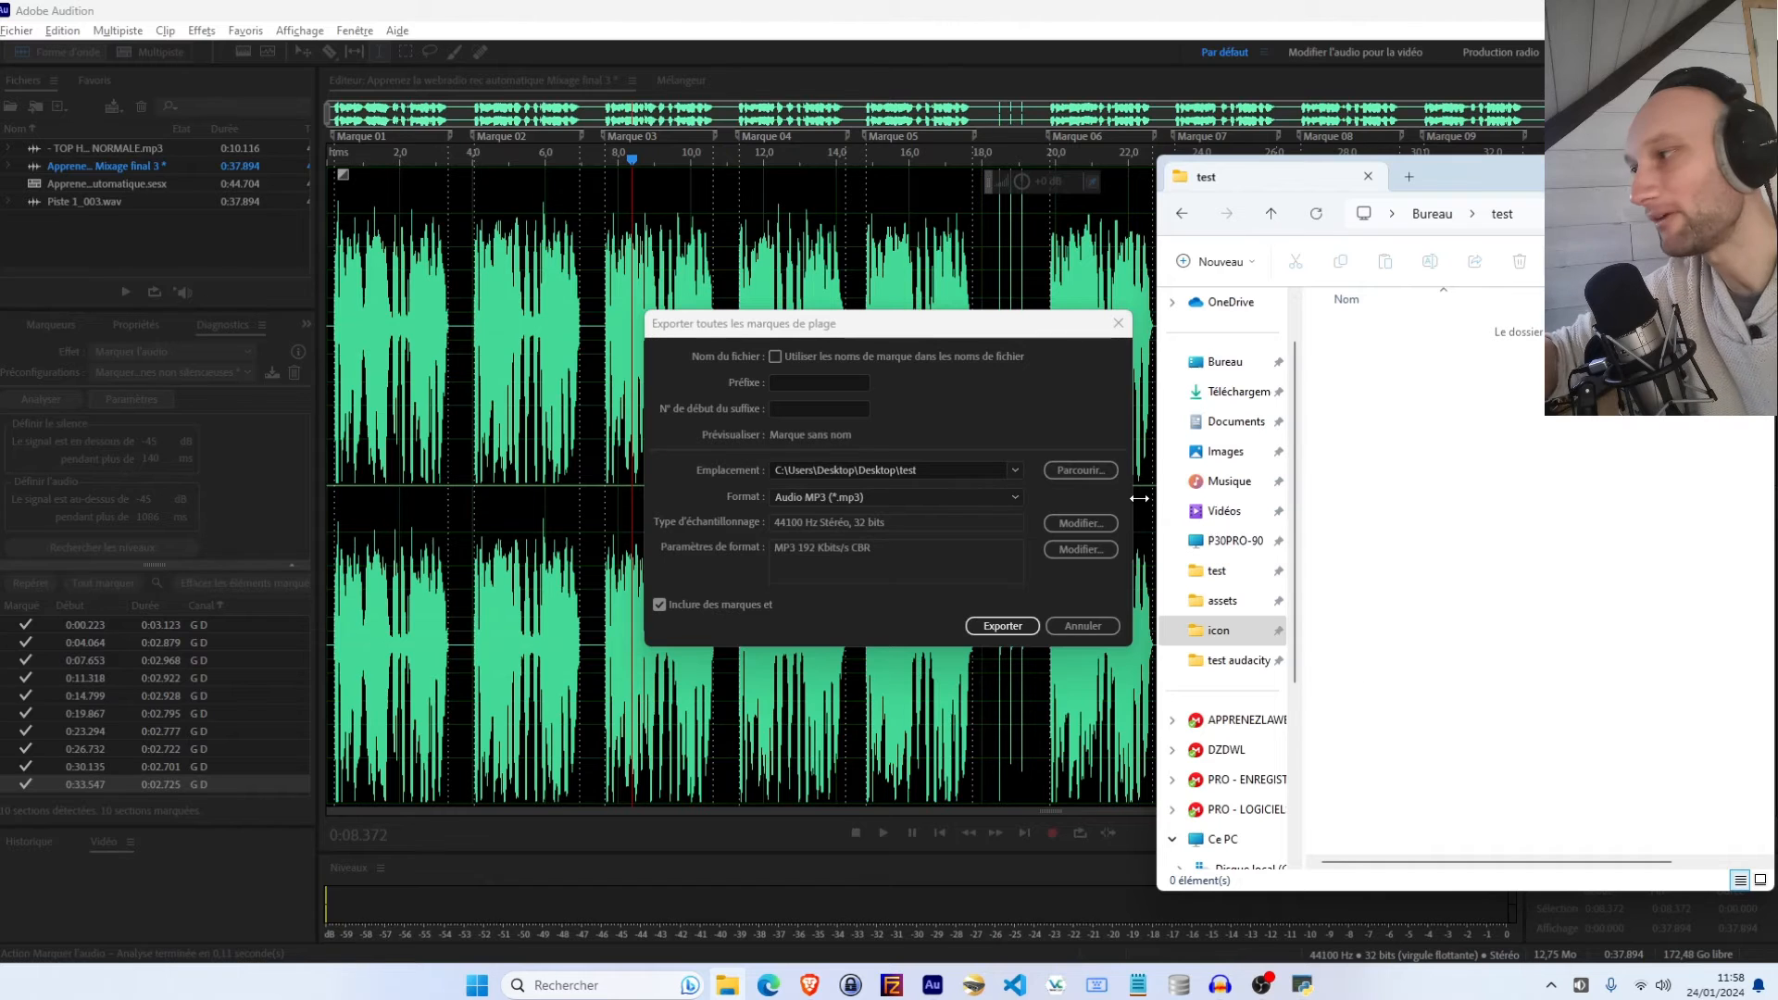
Set the suffix start number to 0 and export the marker ranges as MP3 files into the test folder
left_click(824, 414)
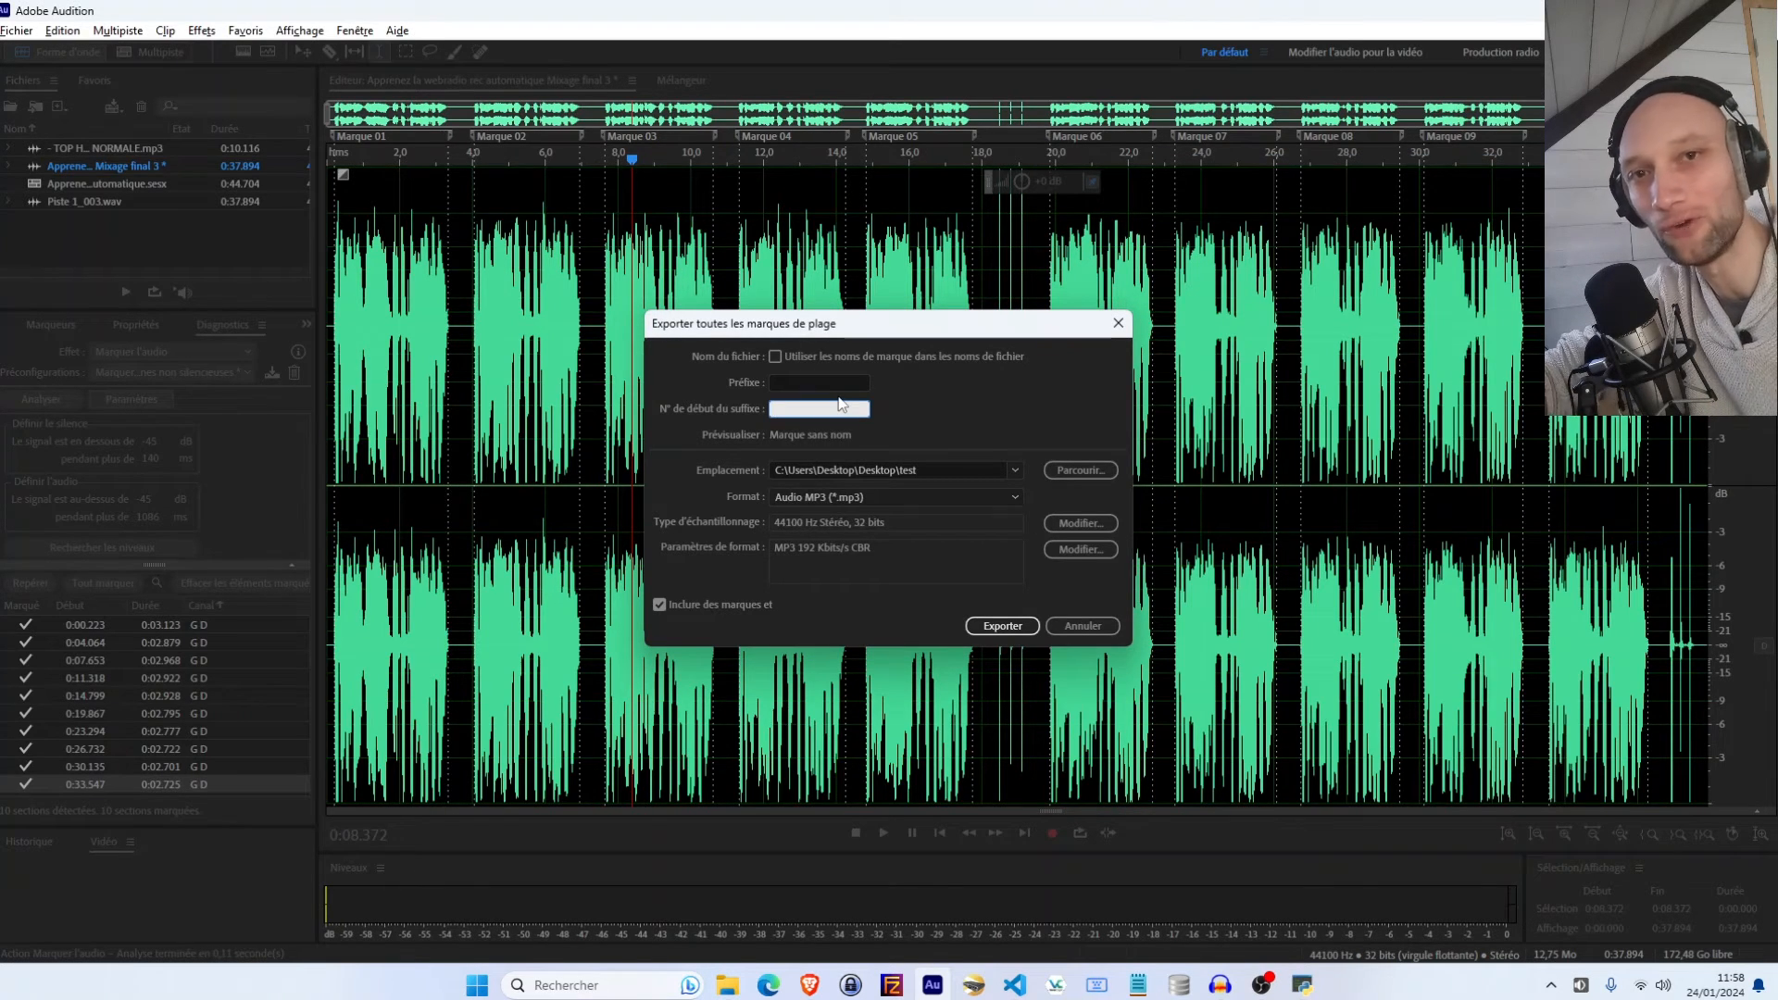
type("0")
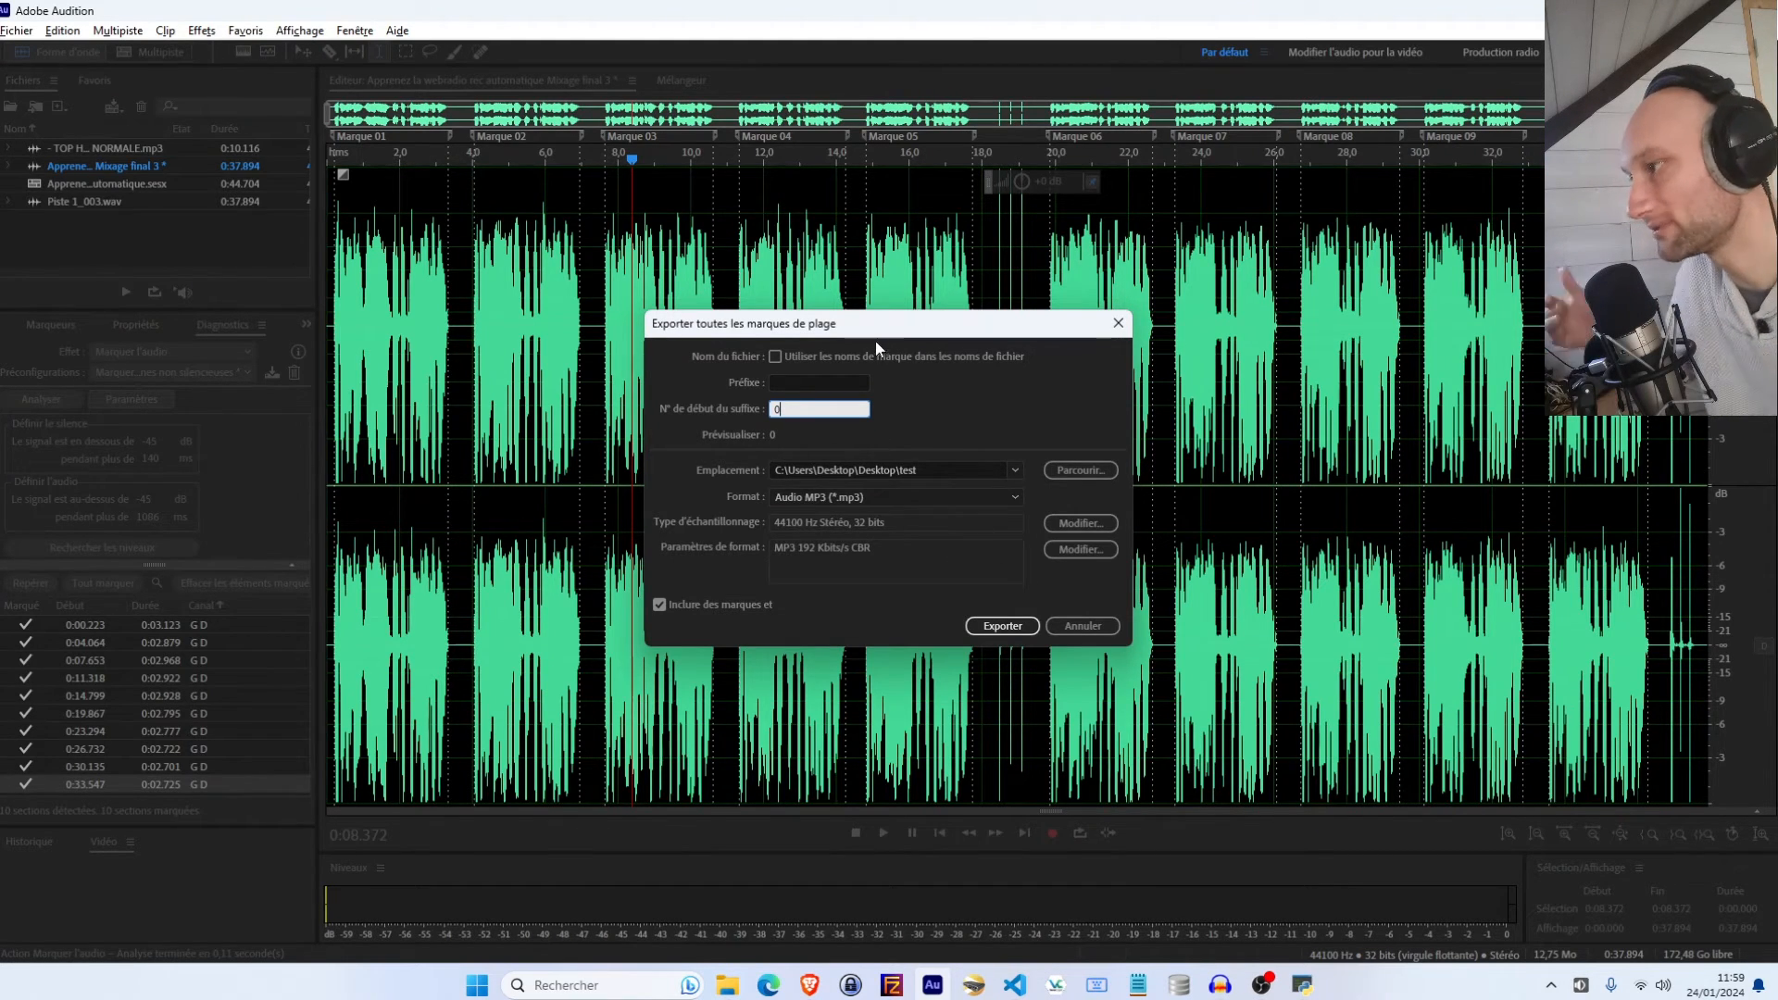
left_click(1003, 626)
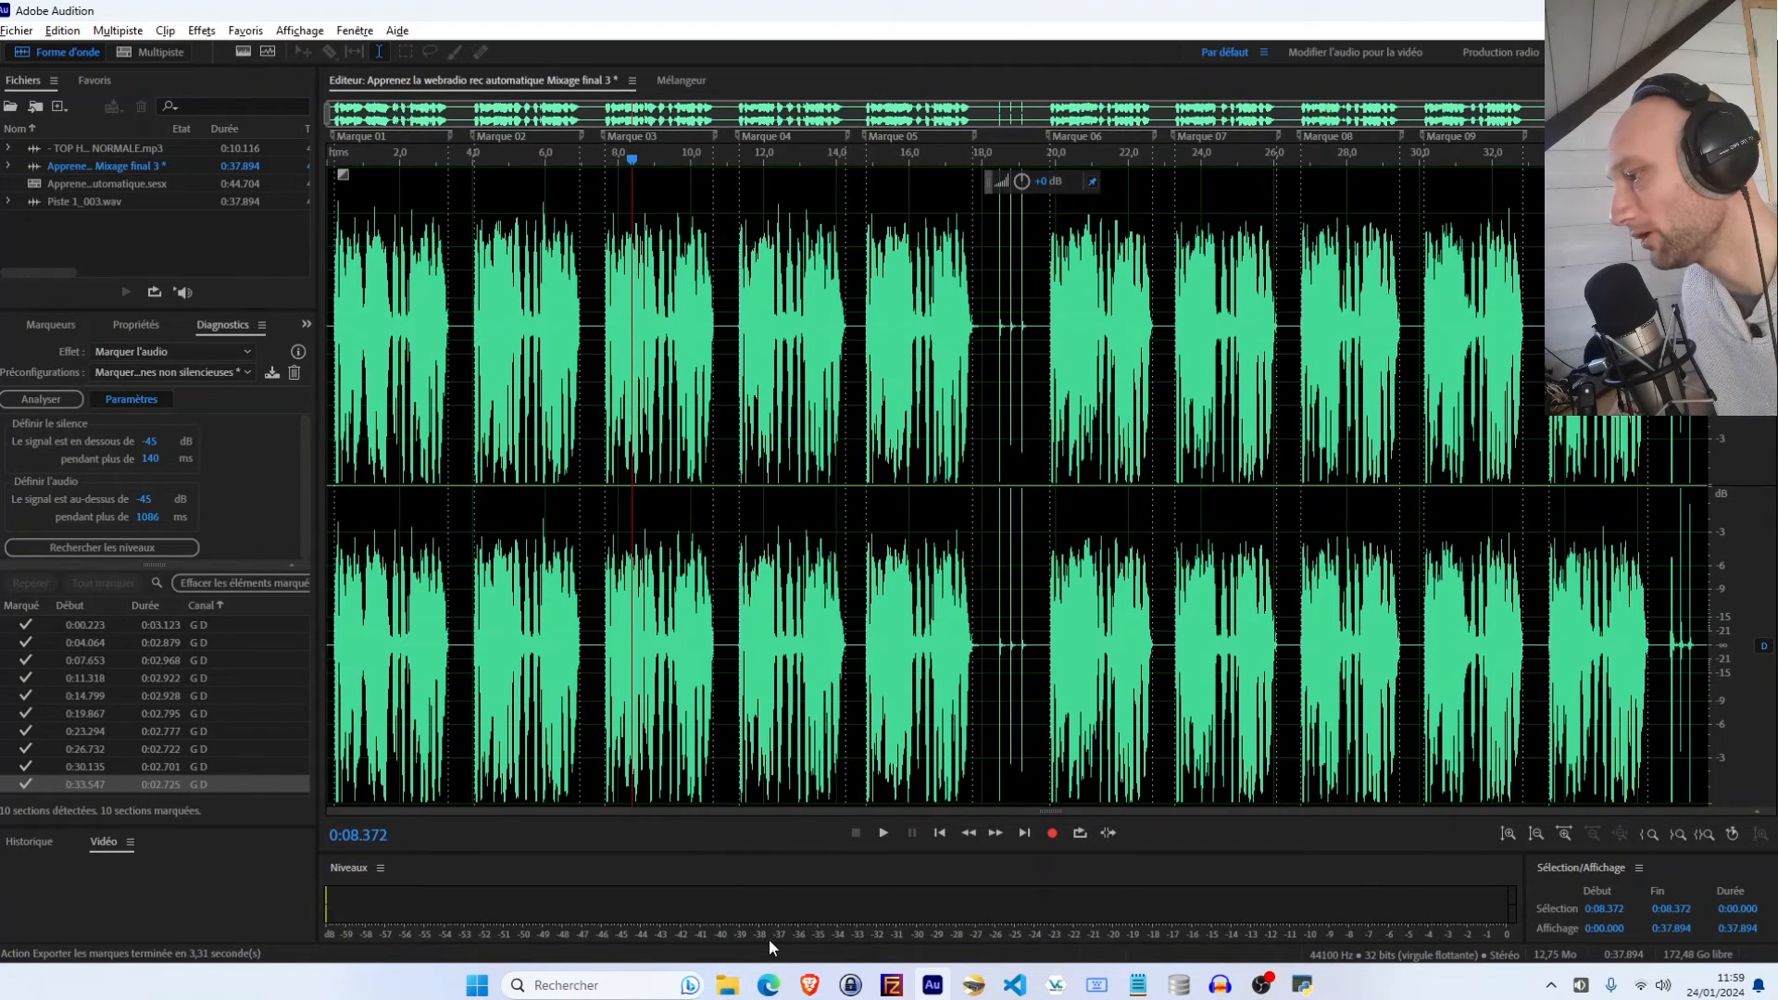
In Rename VoiceTracks, choose the DEMO VOICES (Adobe Audition) preset and select the Desktop test folder to rename the exports
left_click(726, 984)
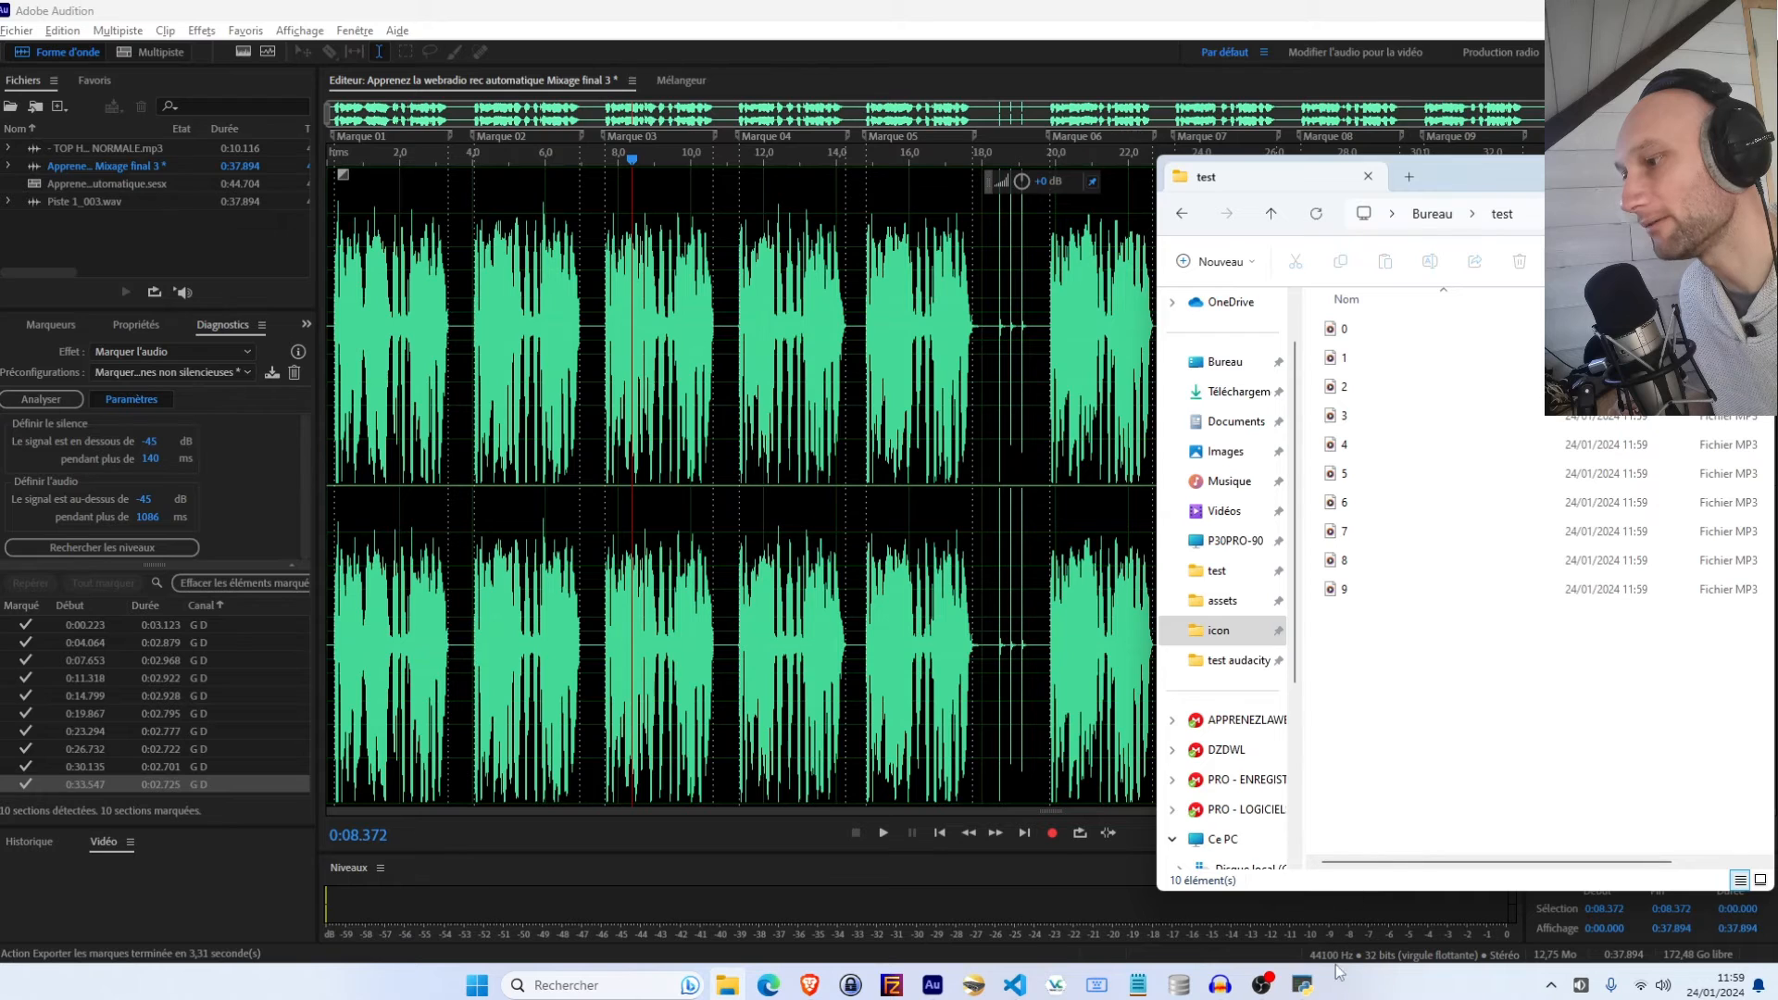
left_click(1301, 984)
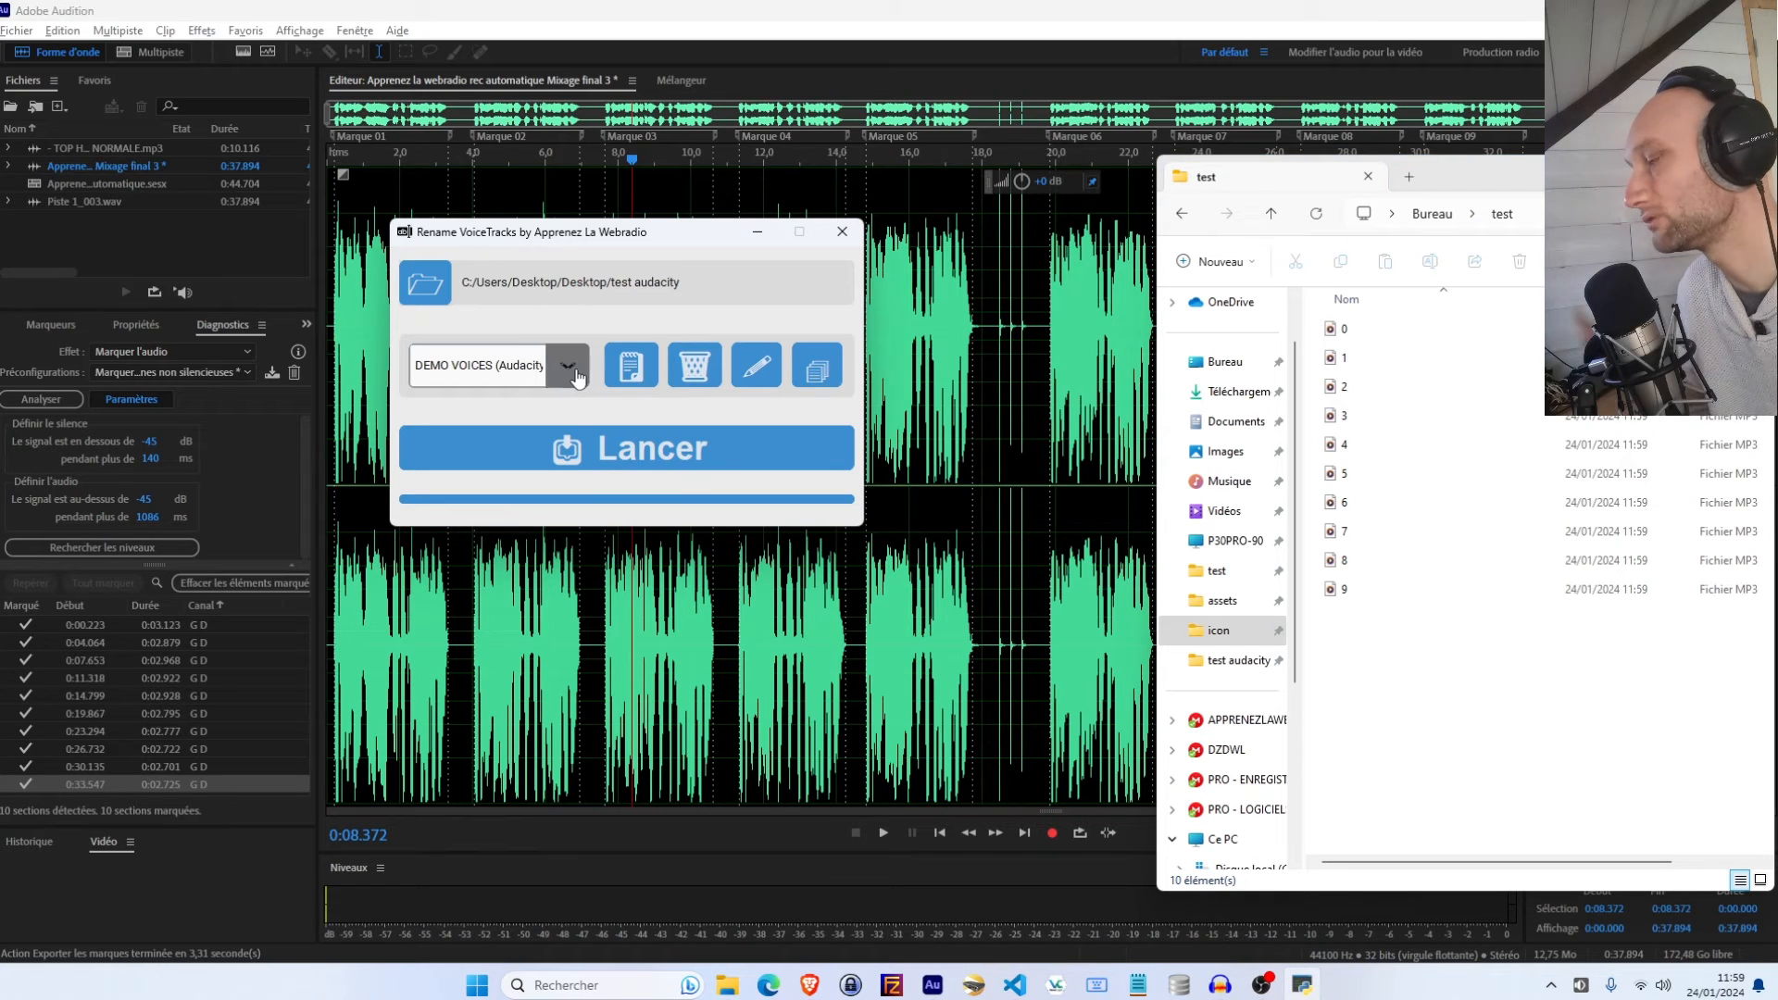
left_click(567, 365)
left_click(553, 452)
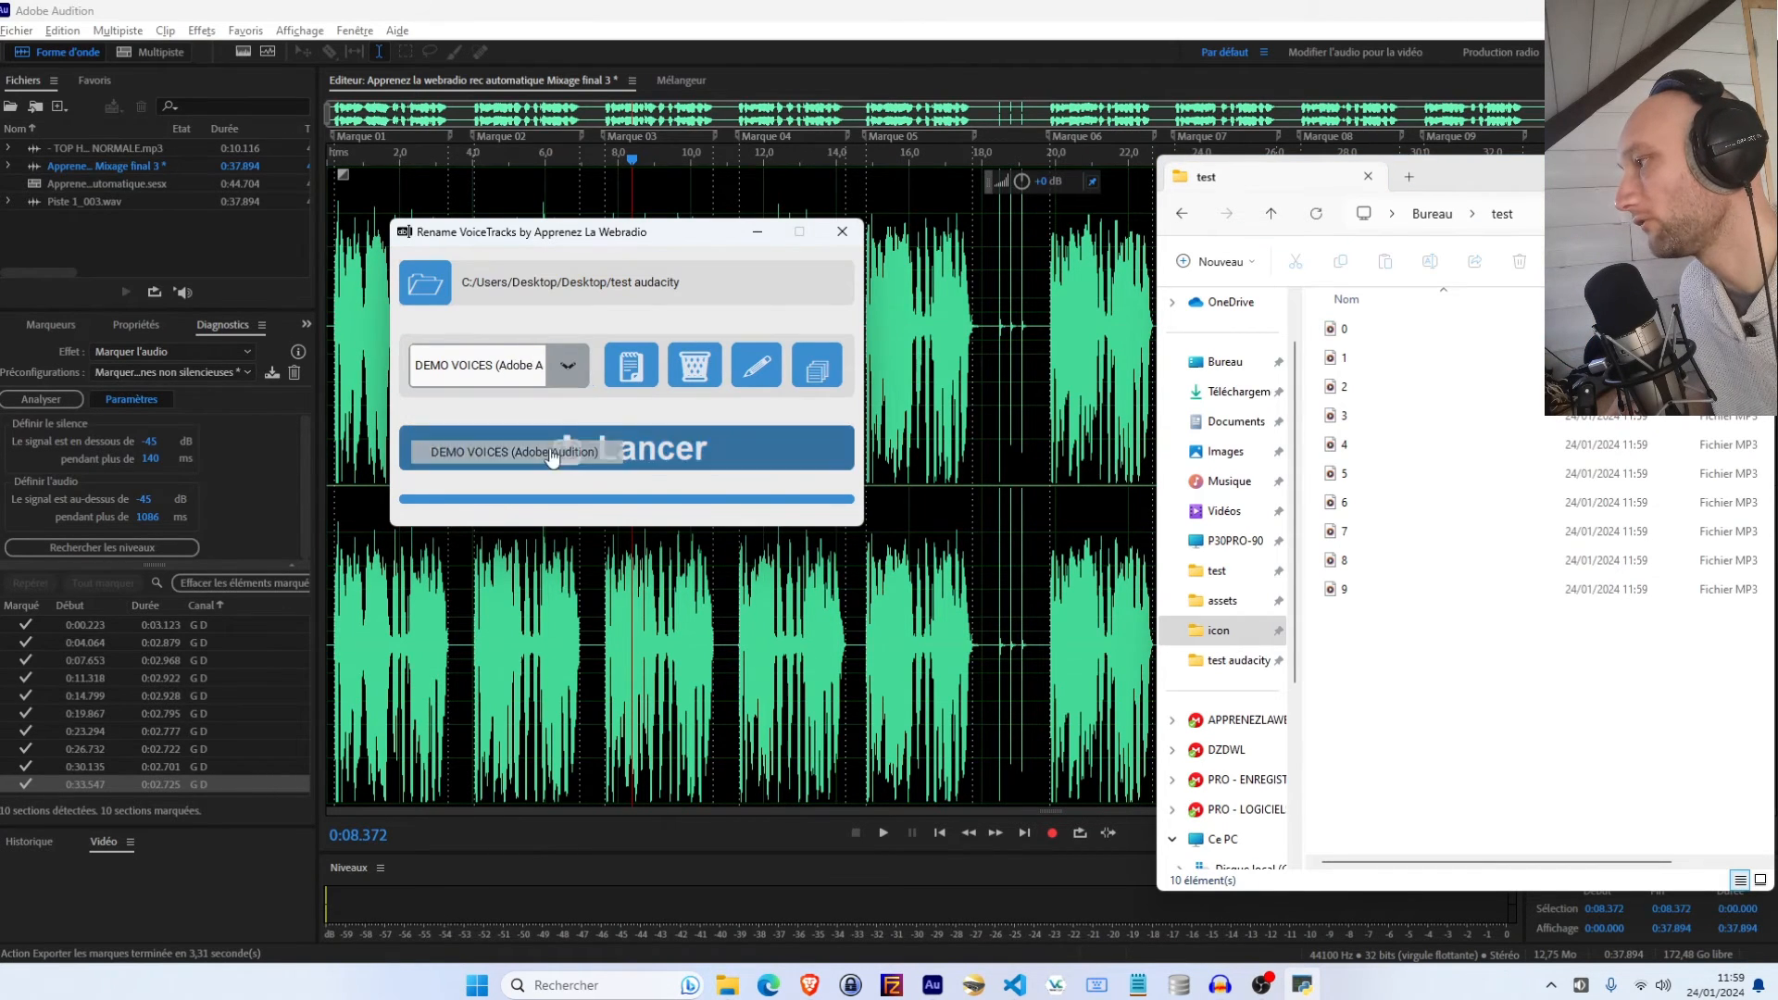
left_click(425, 284)
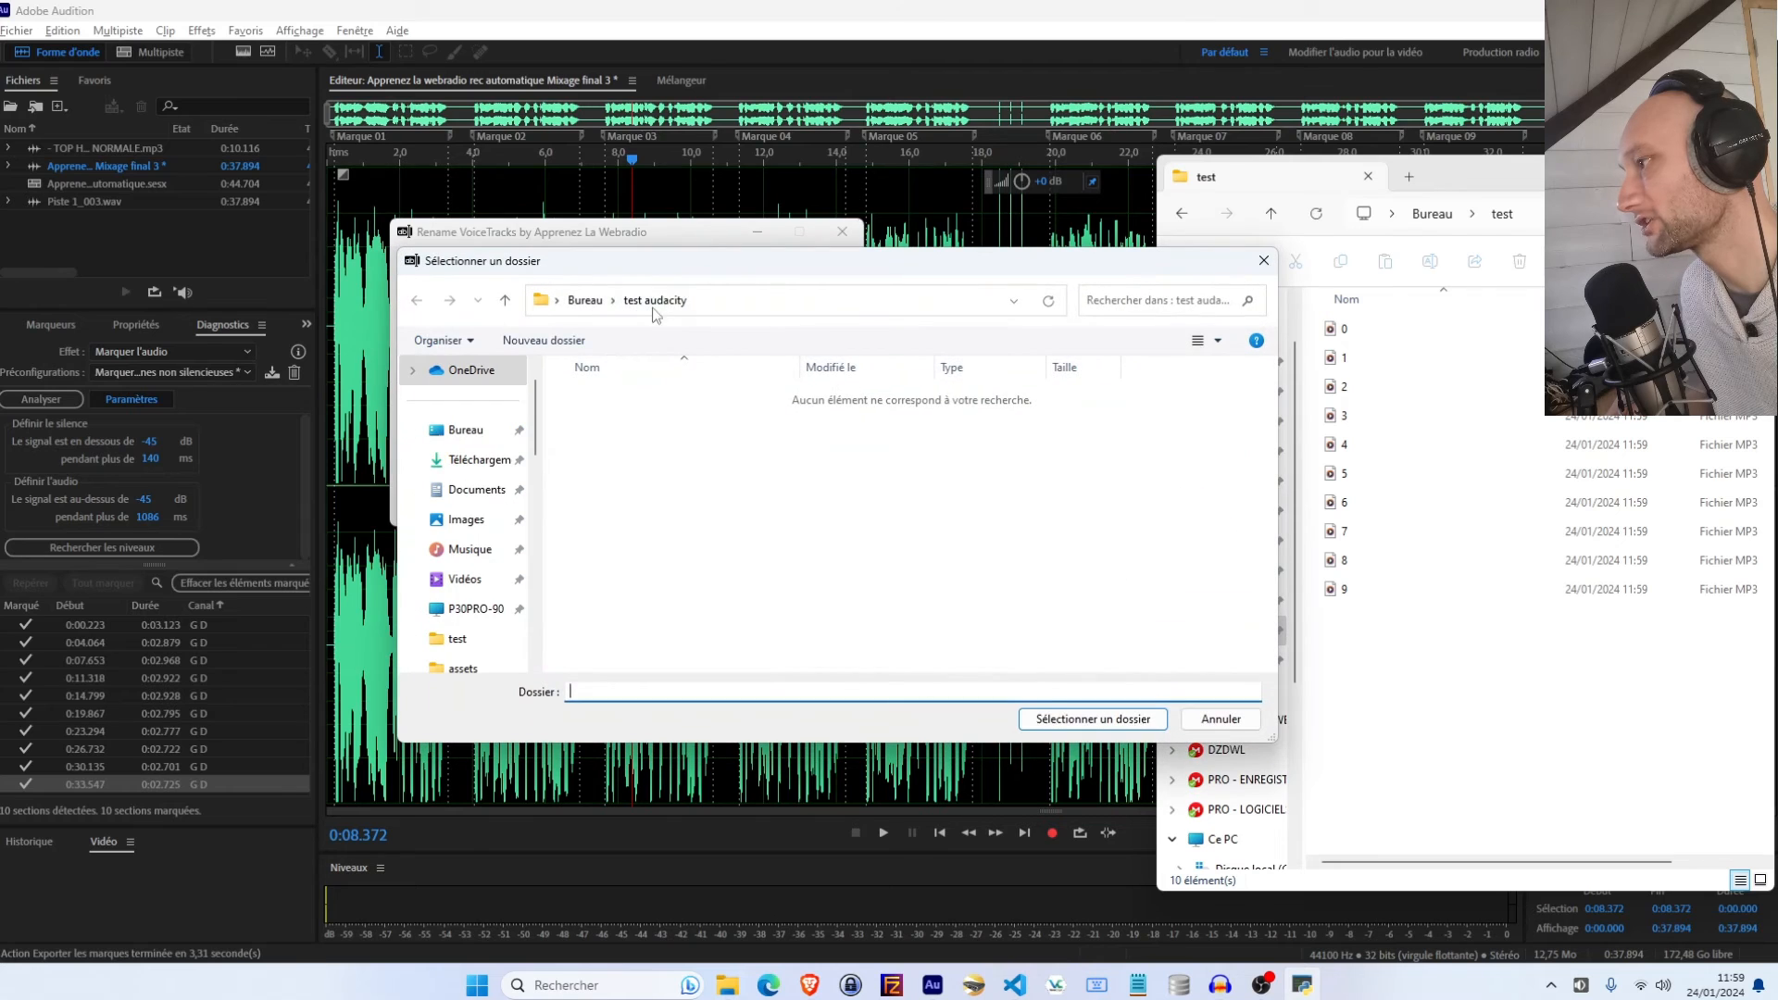
left_click(585, 300)
left_click(592, 398)
double_click(592, 398)
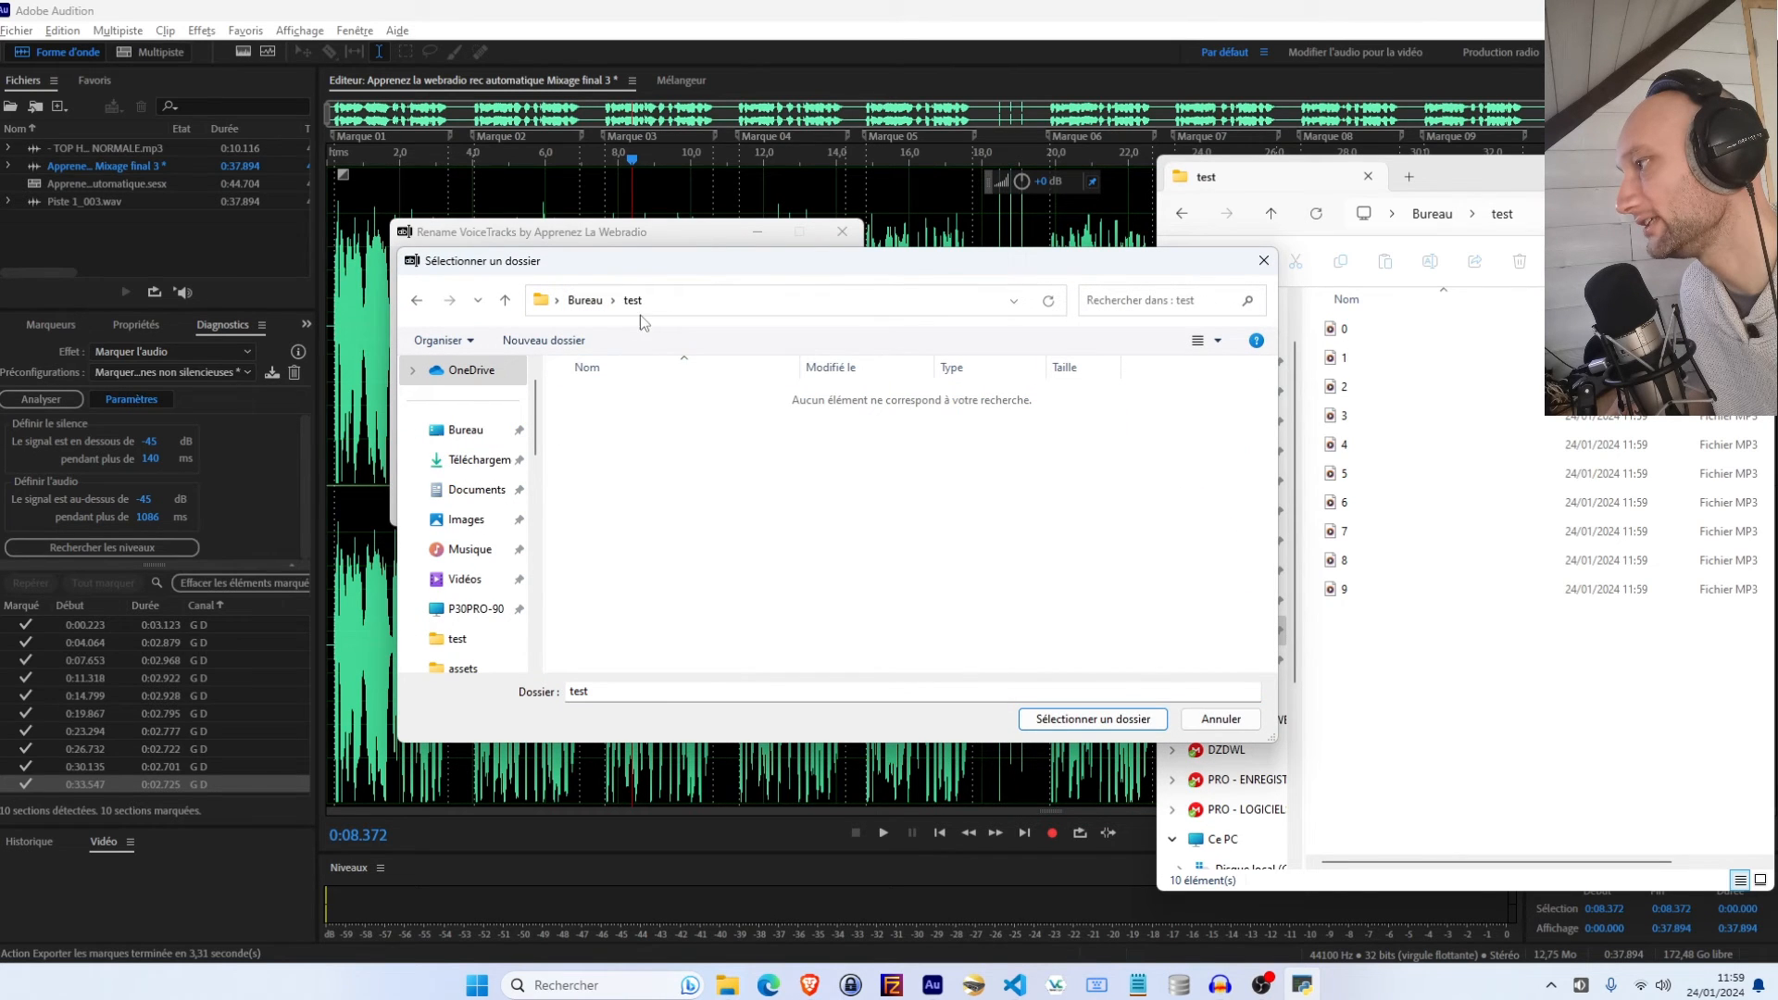
left_click(1083, 717)
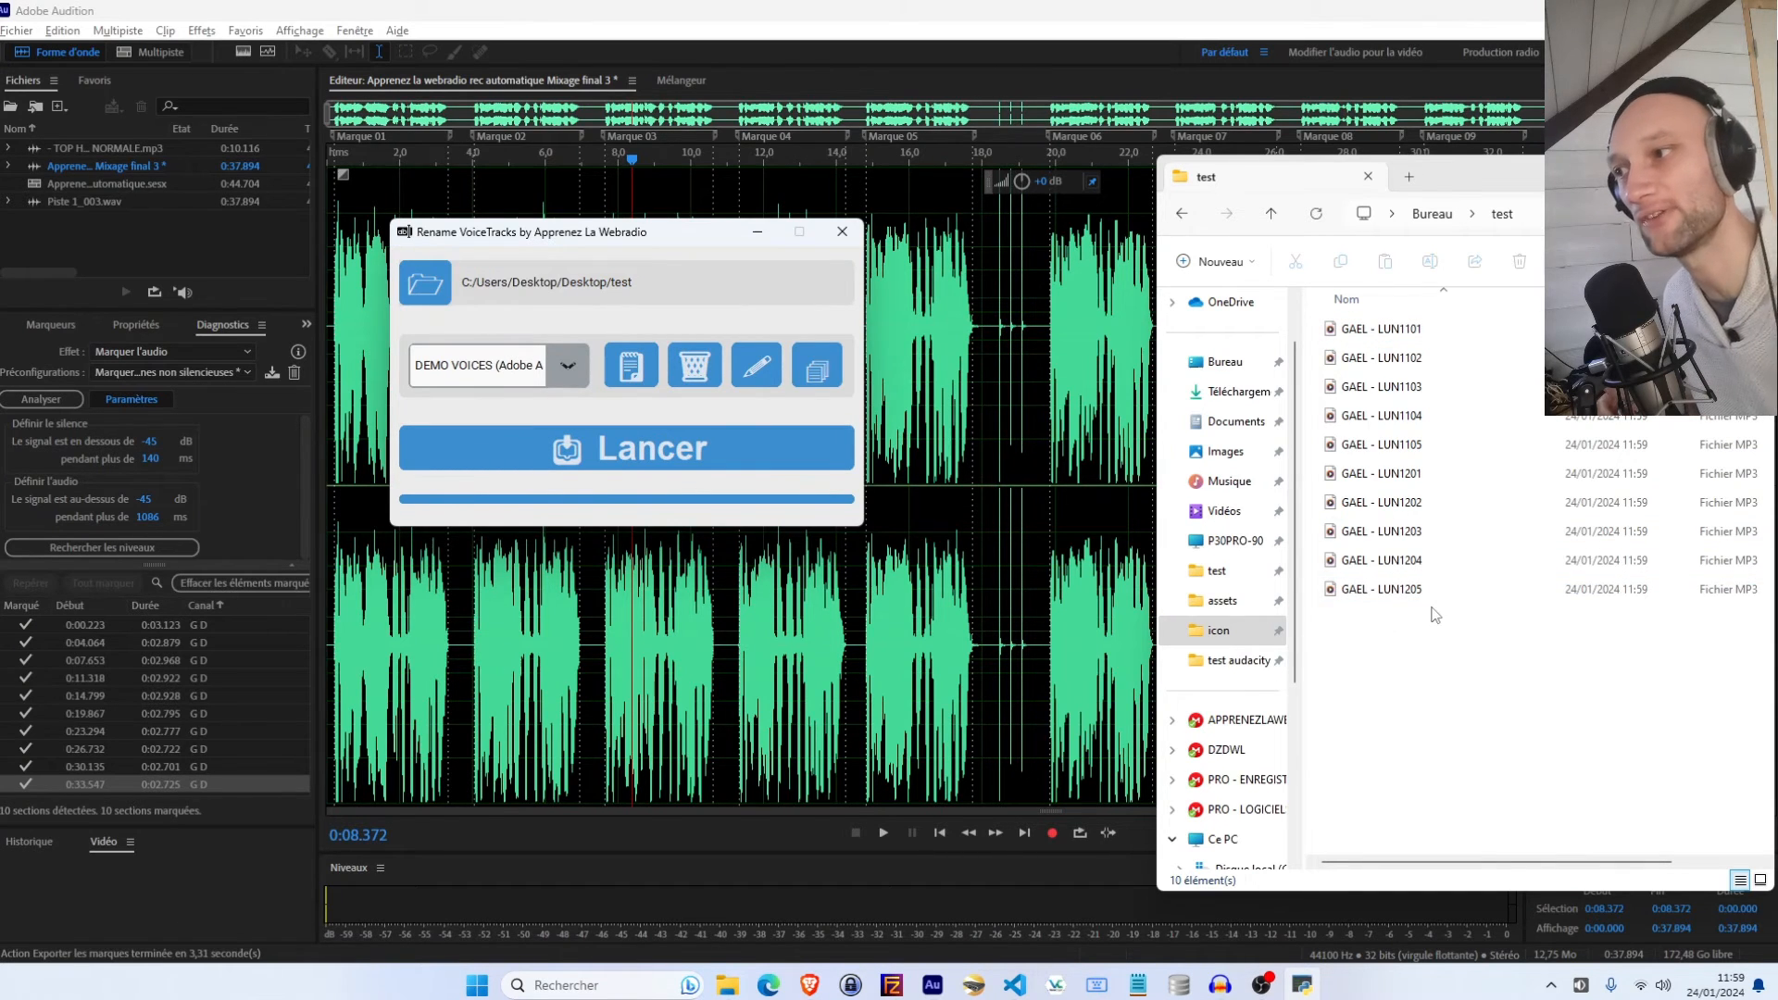
Play the renamed MP3 files in the test folder to check their content
left_click(1407, 331)
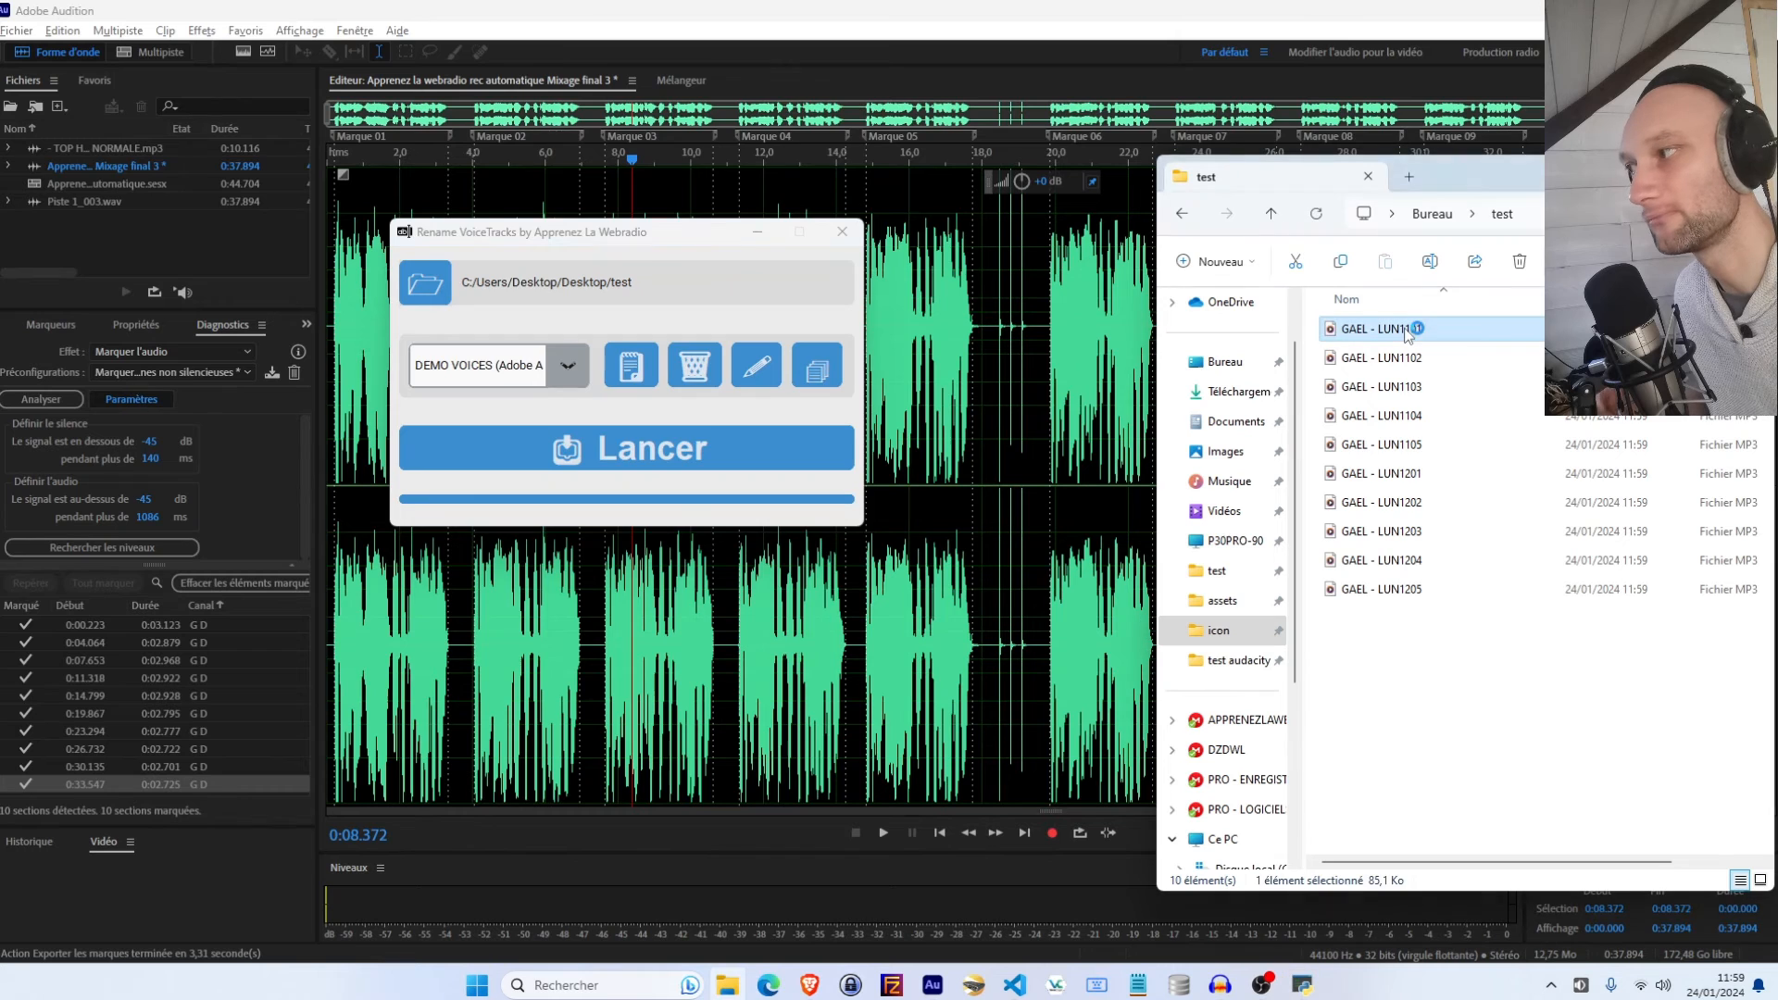
double_click(1407, 331)
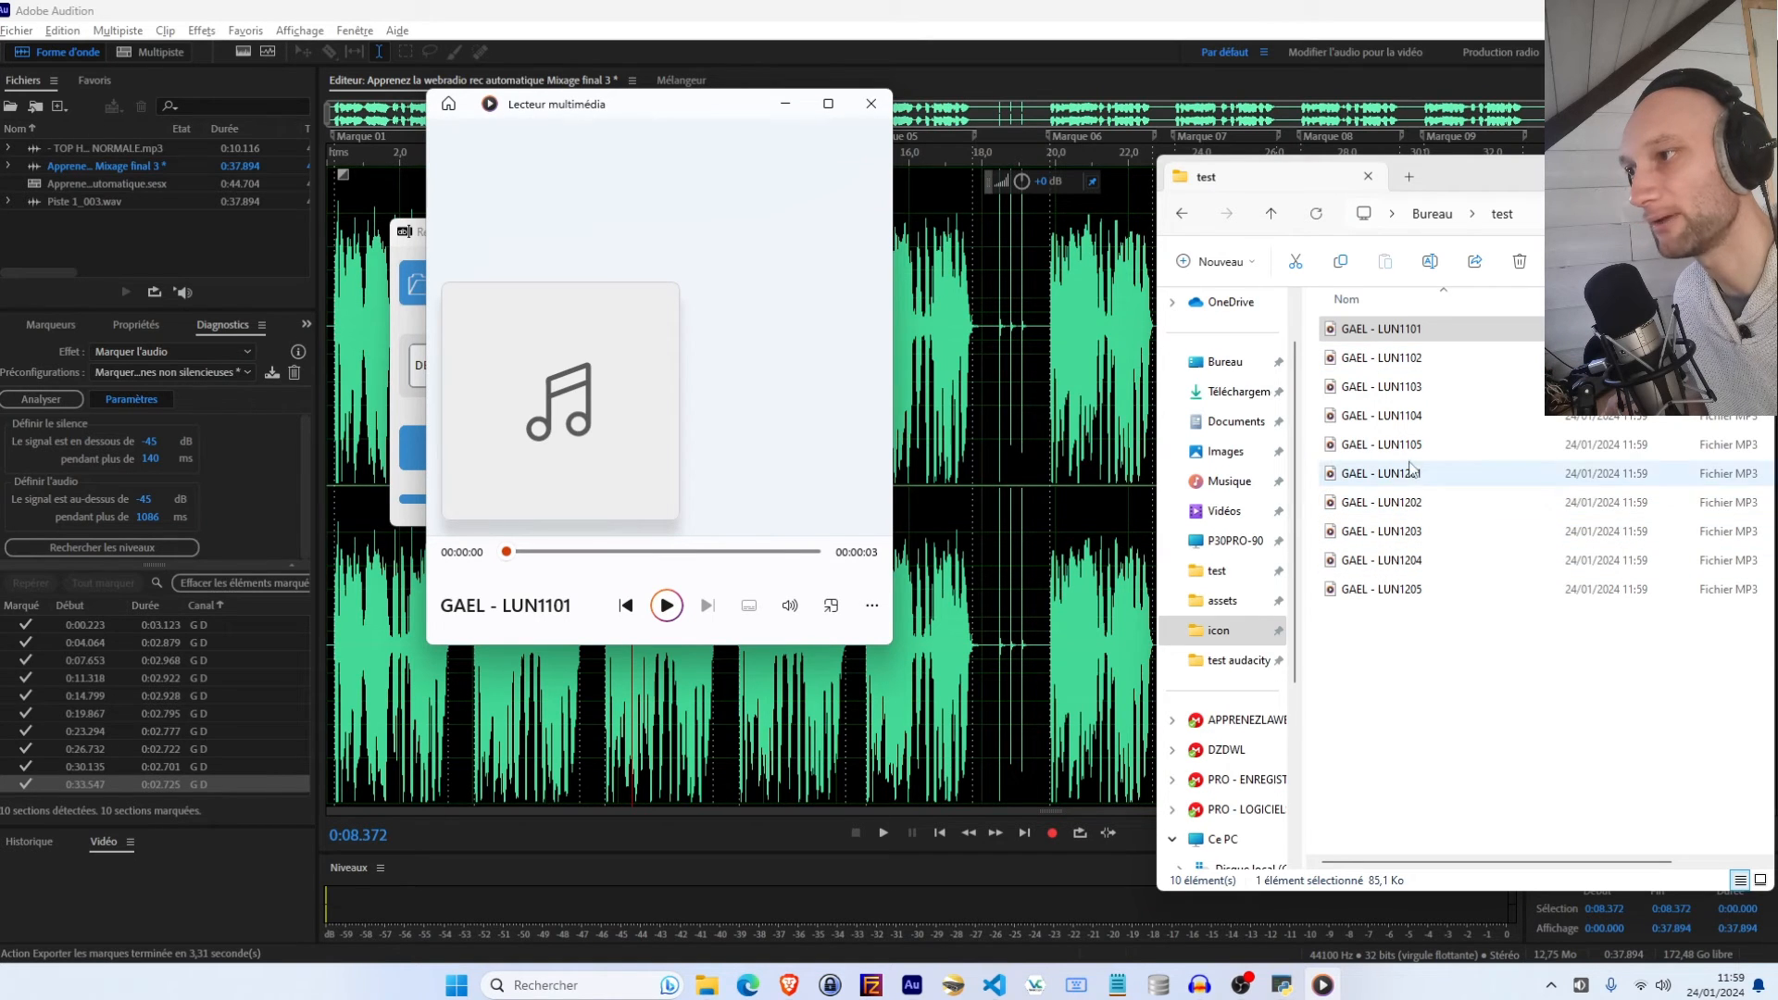
double_click(1409, 448)
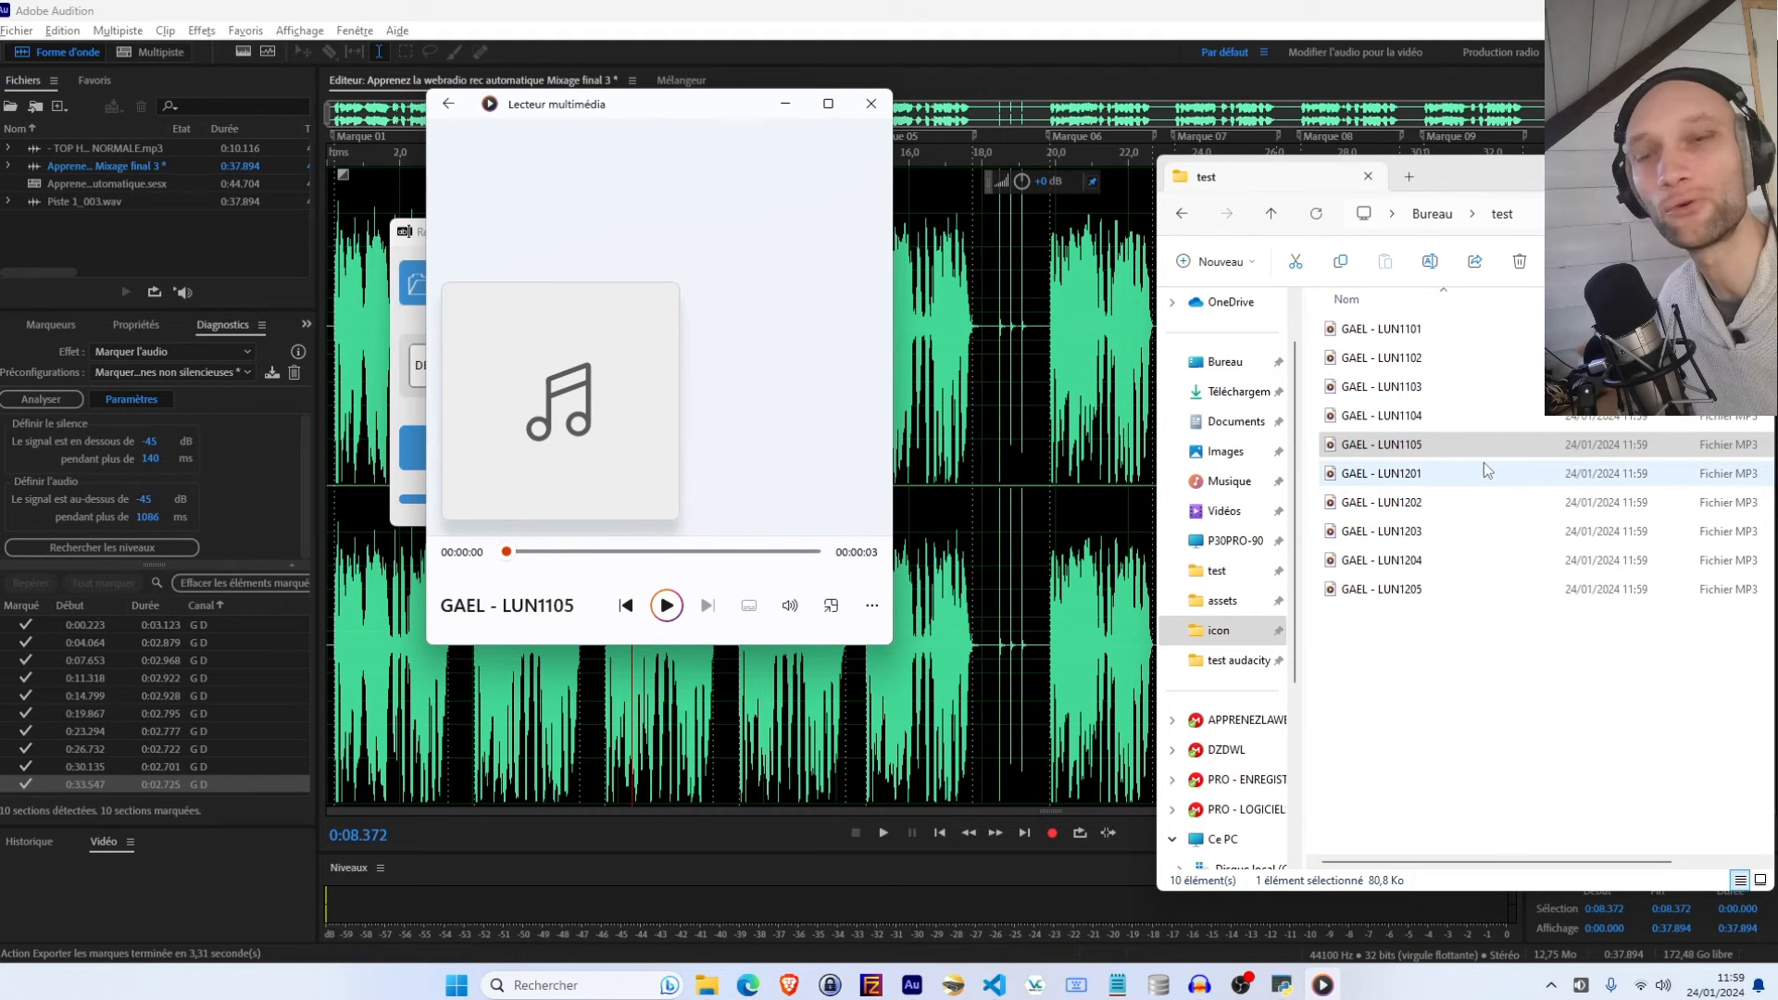
left_click(1130, 352)
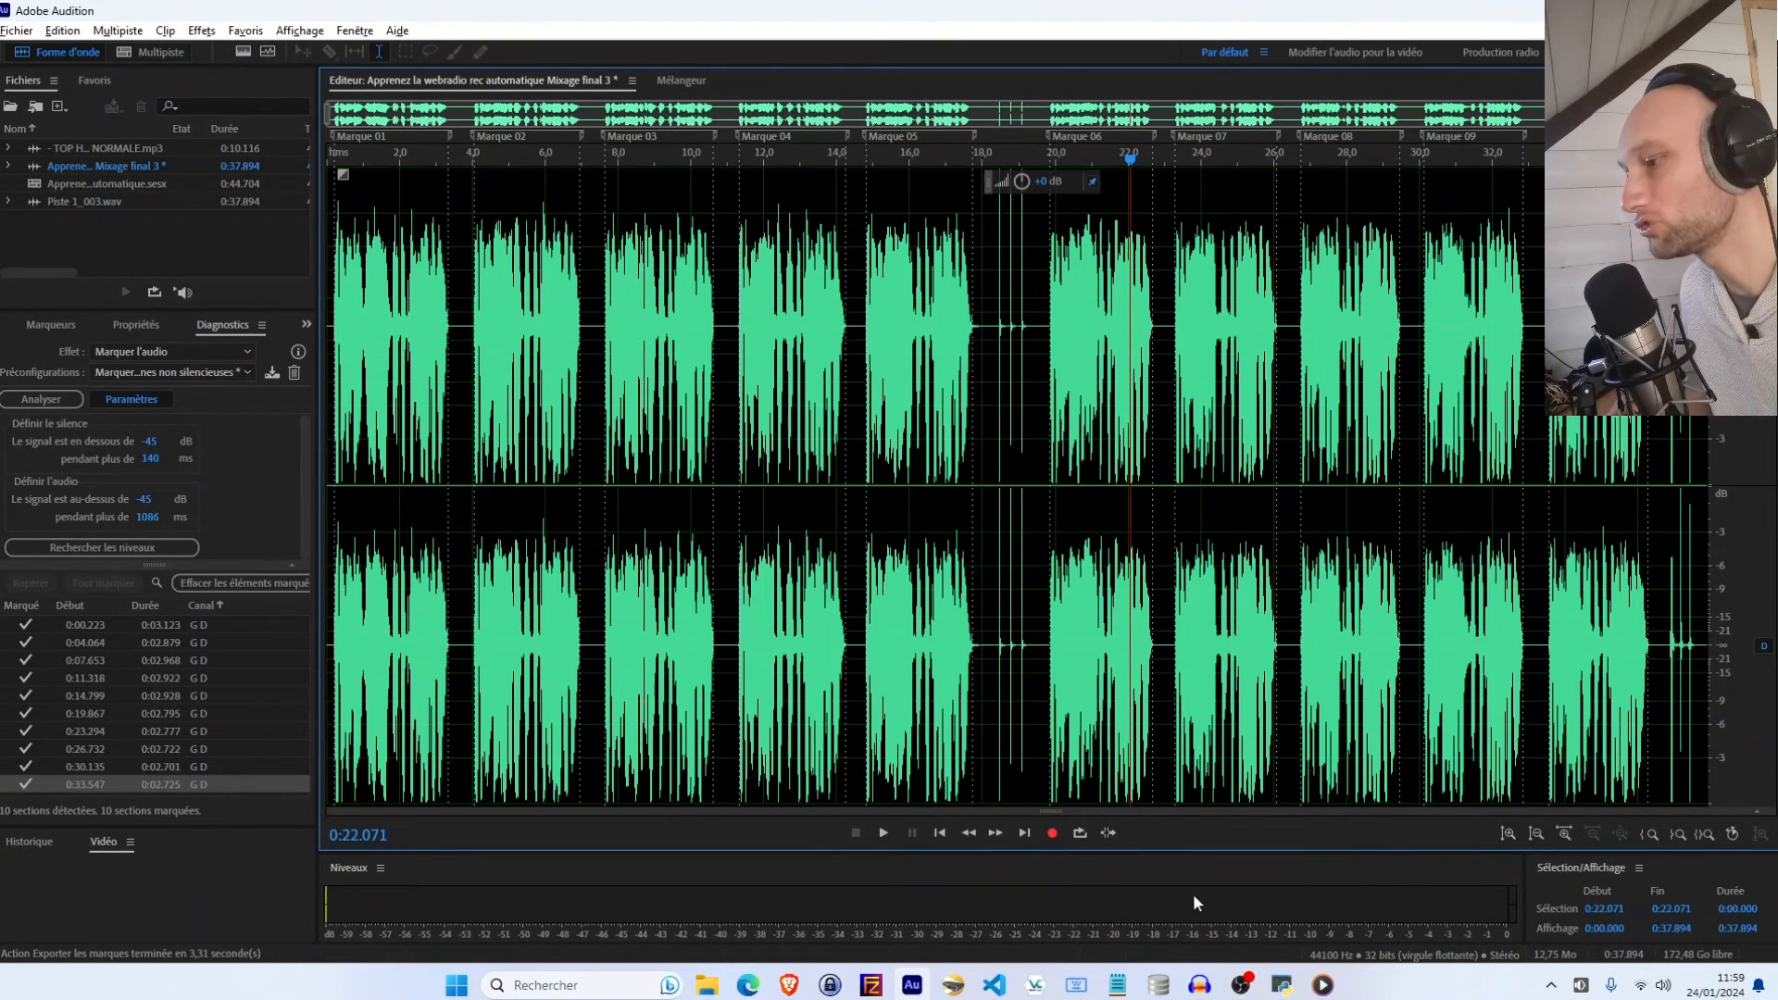
left_click(1282, 984)
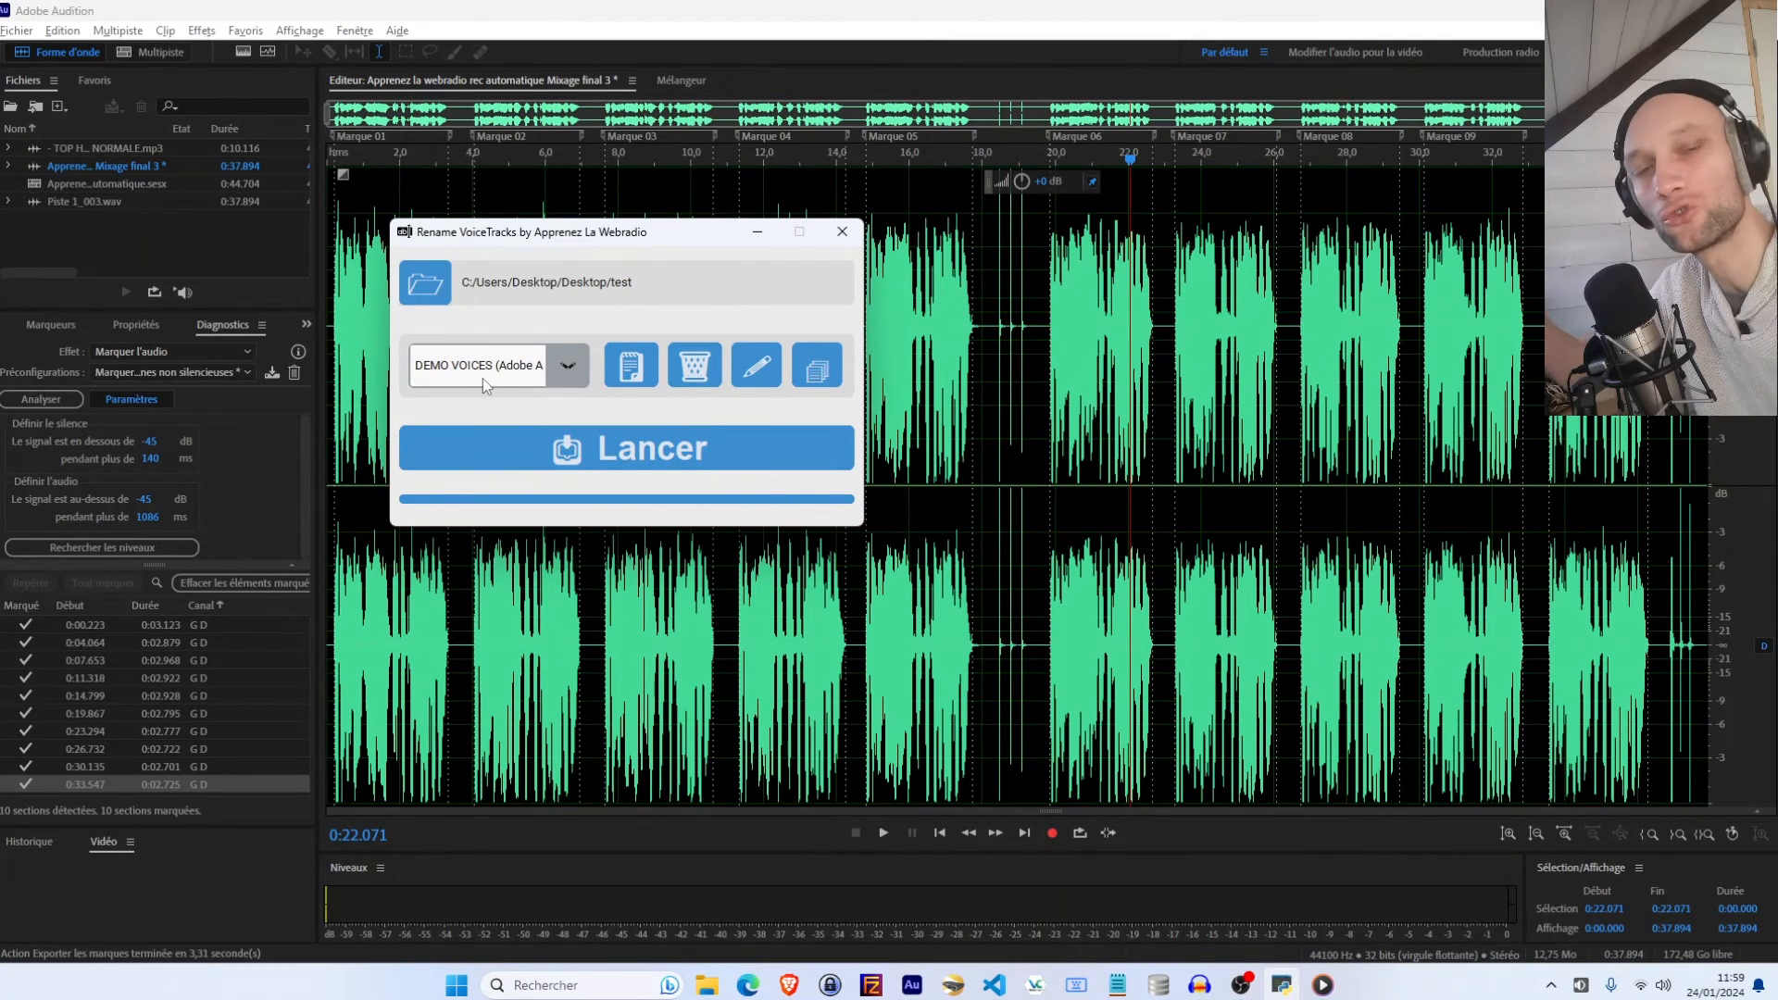
left_click(757, 232)
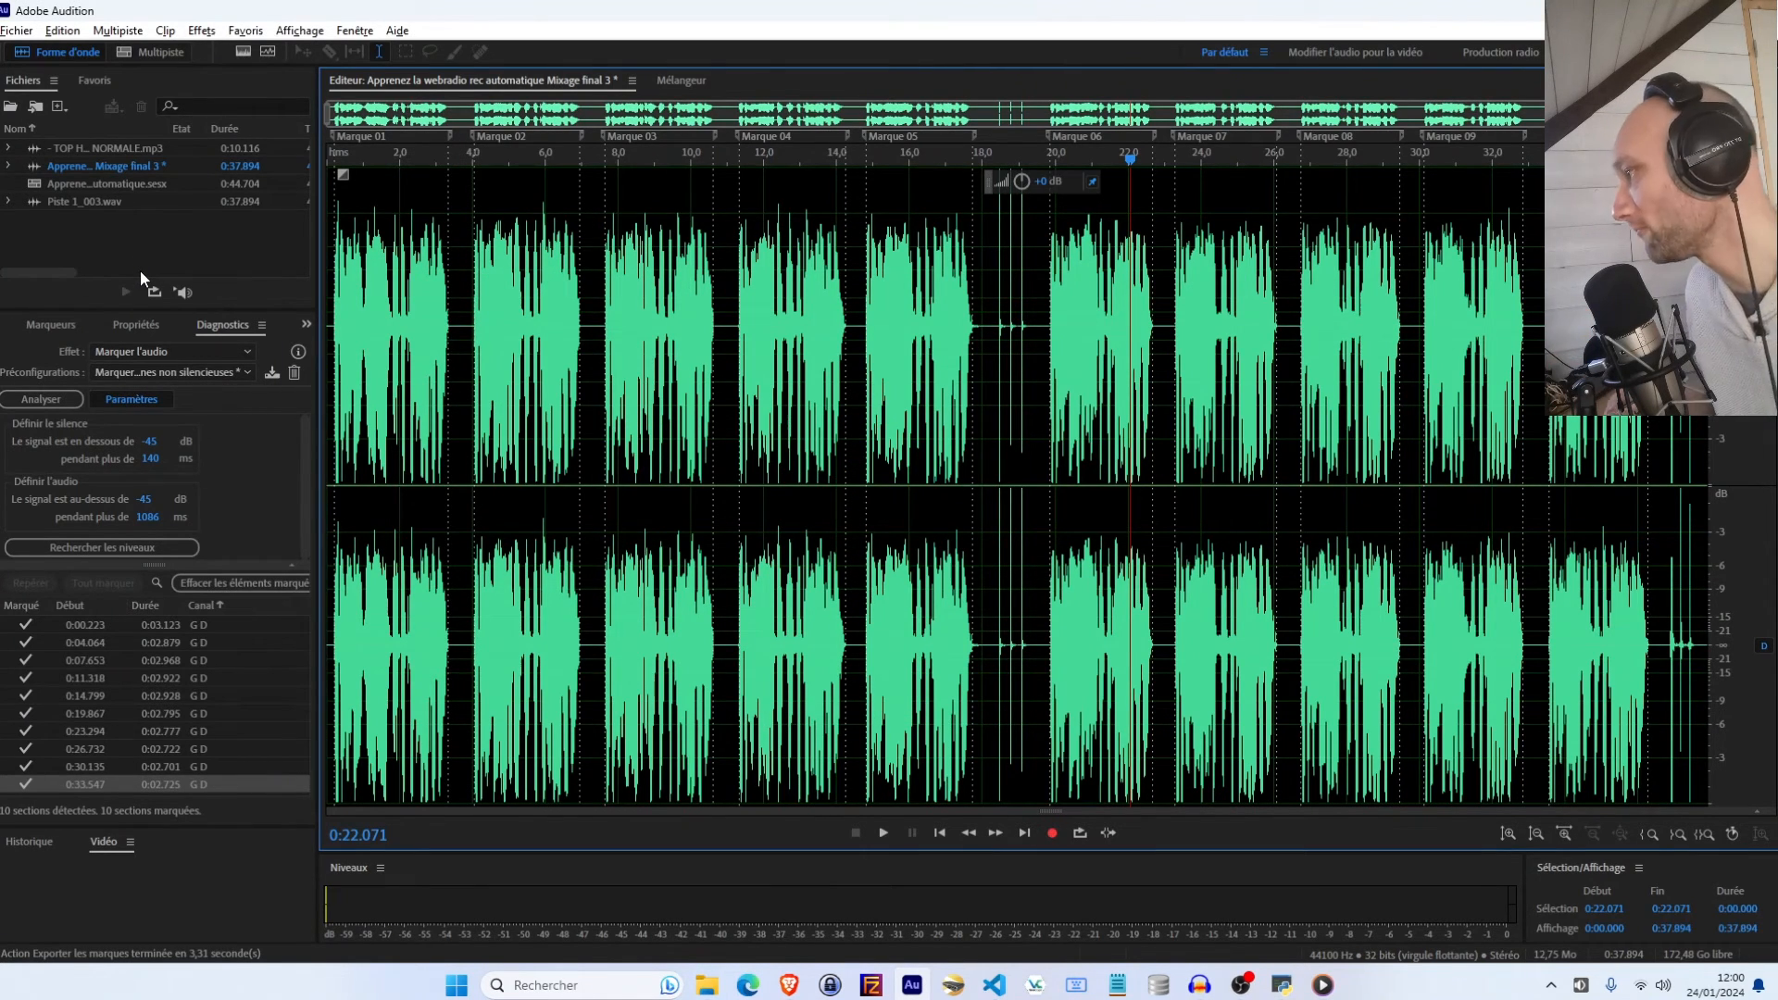
Close the Mixage final 3 file without saving its changes
right_click(119, 169)
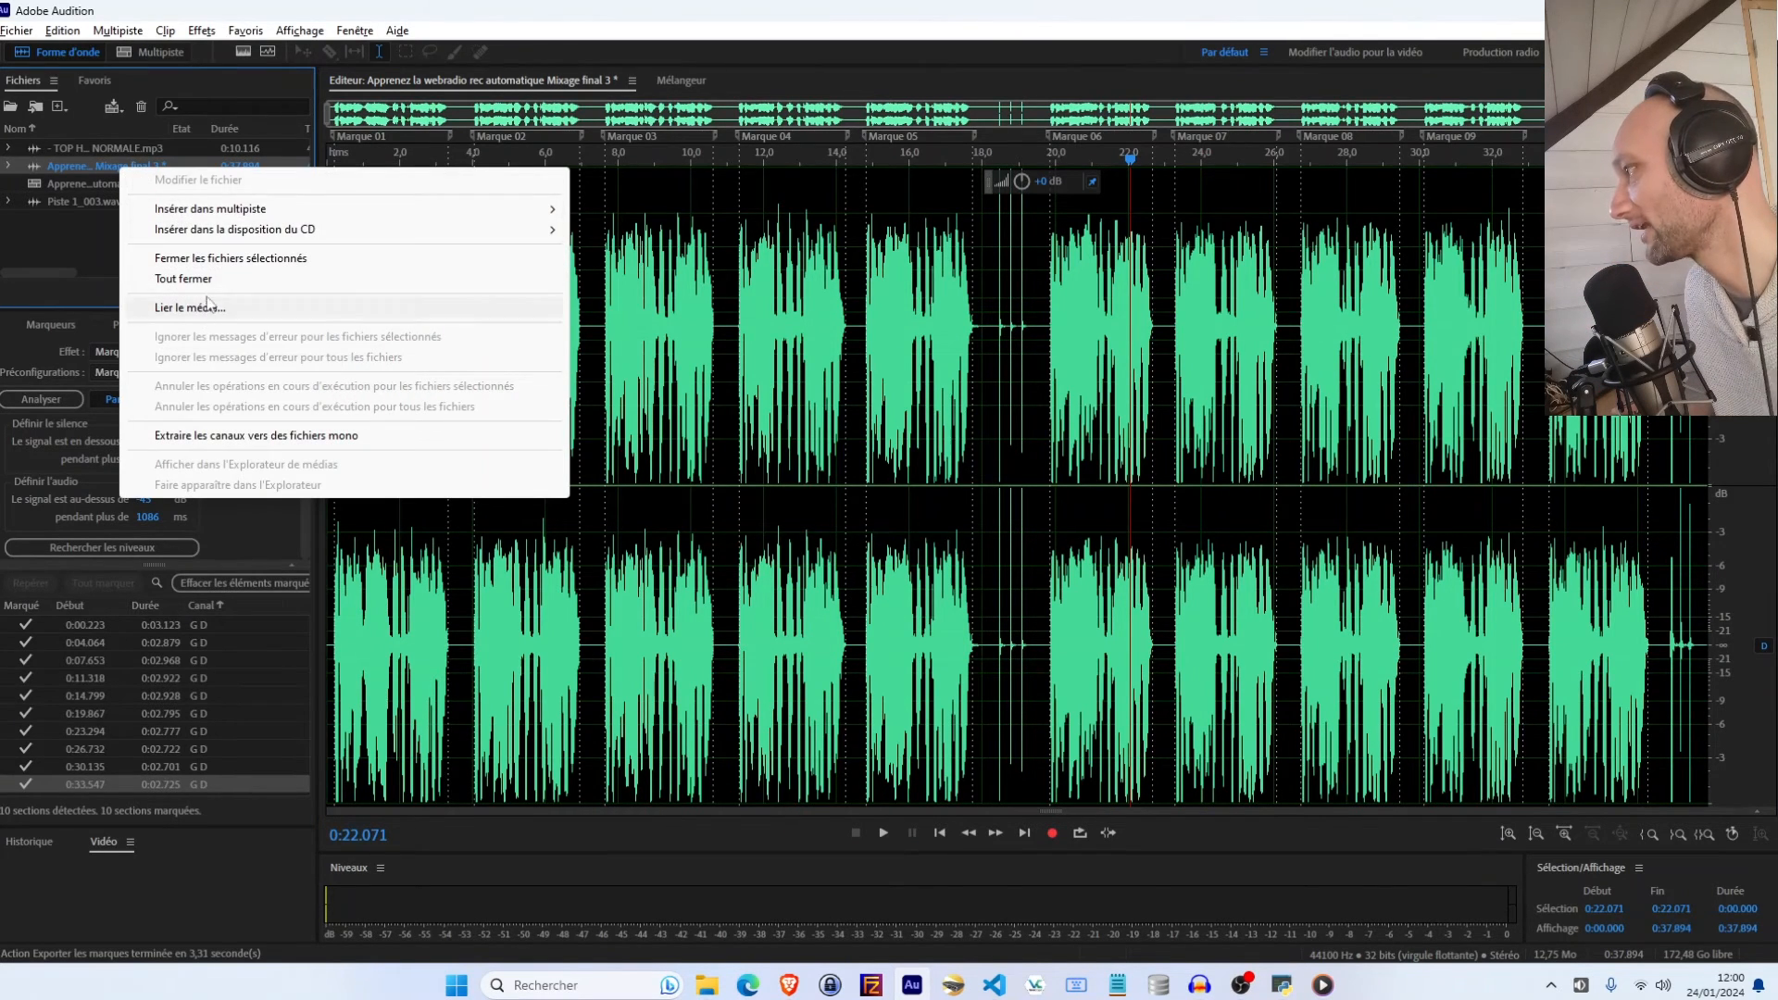
left_click(206, 262)
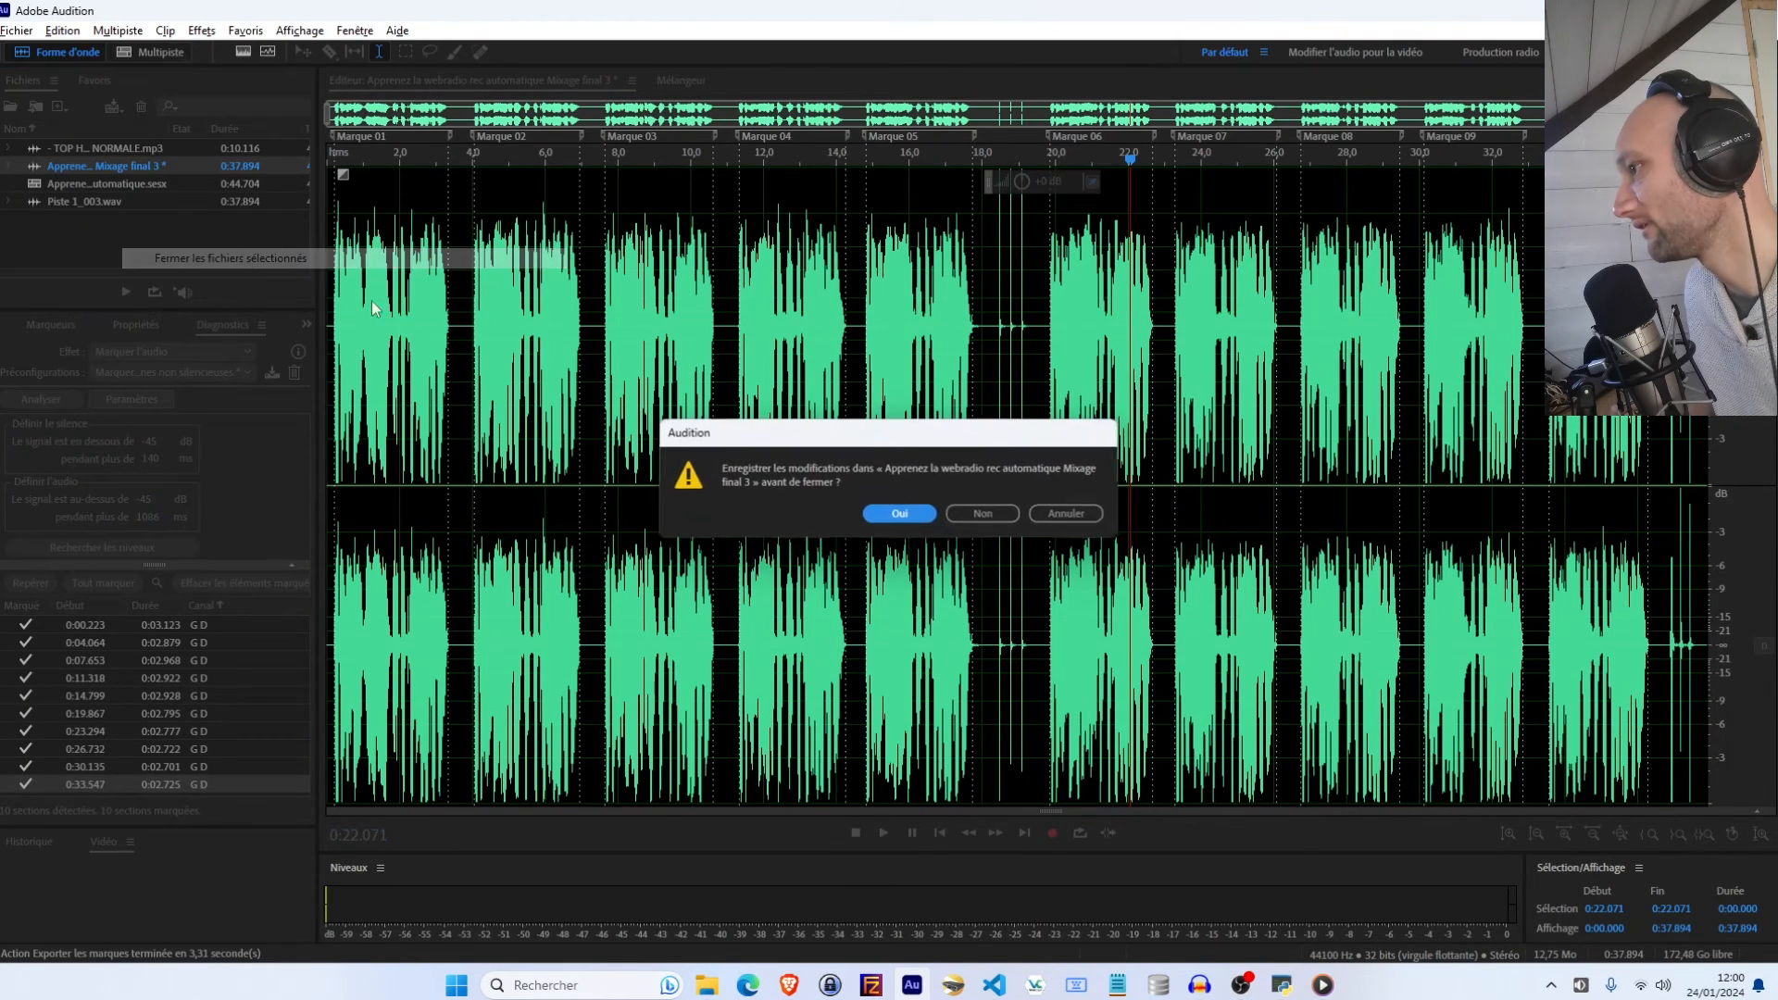
left_click(980, 519)
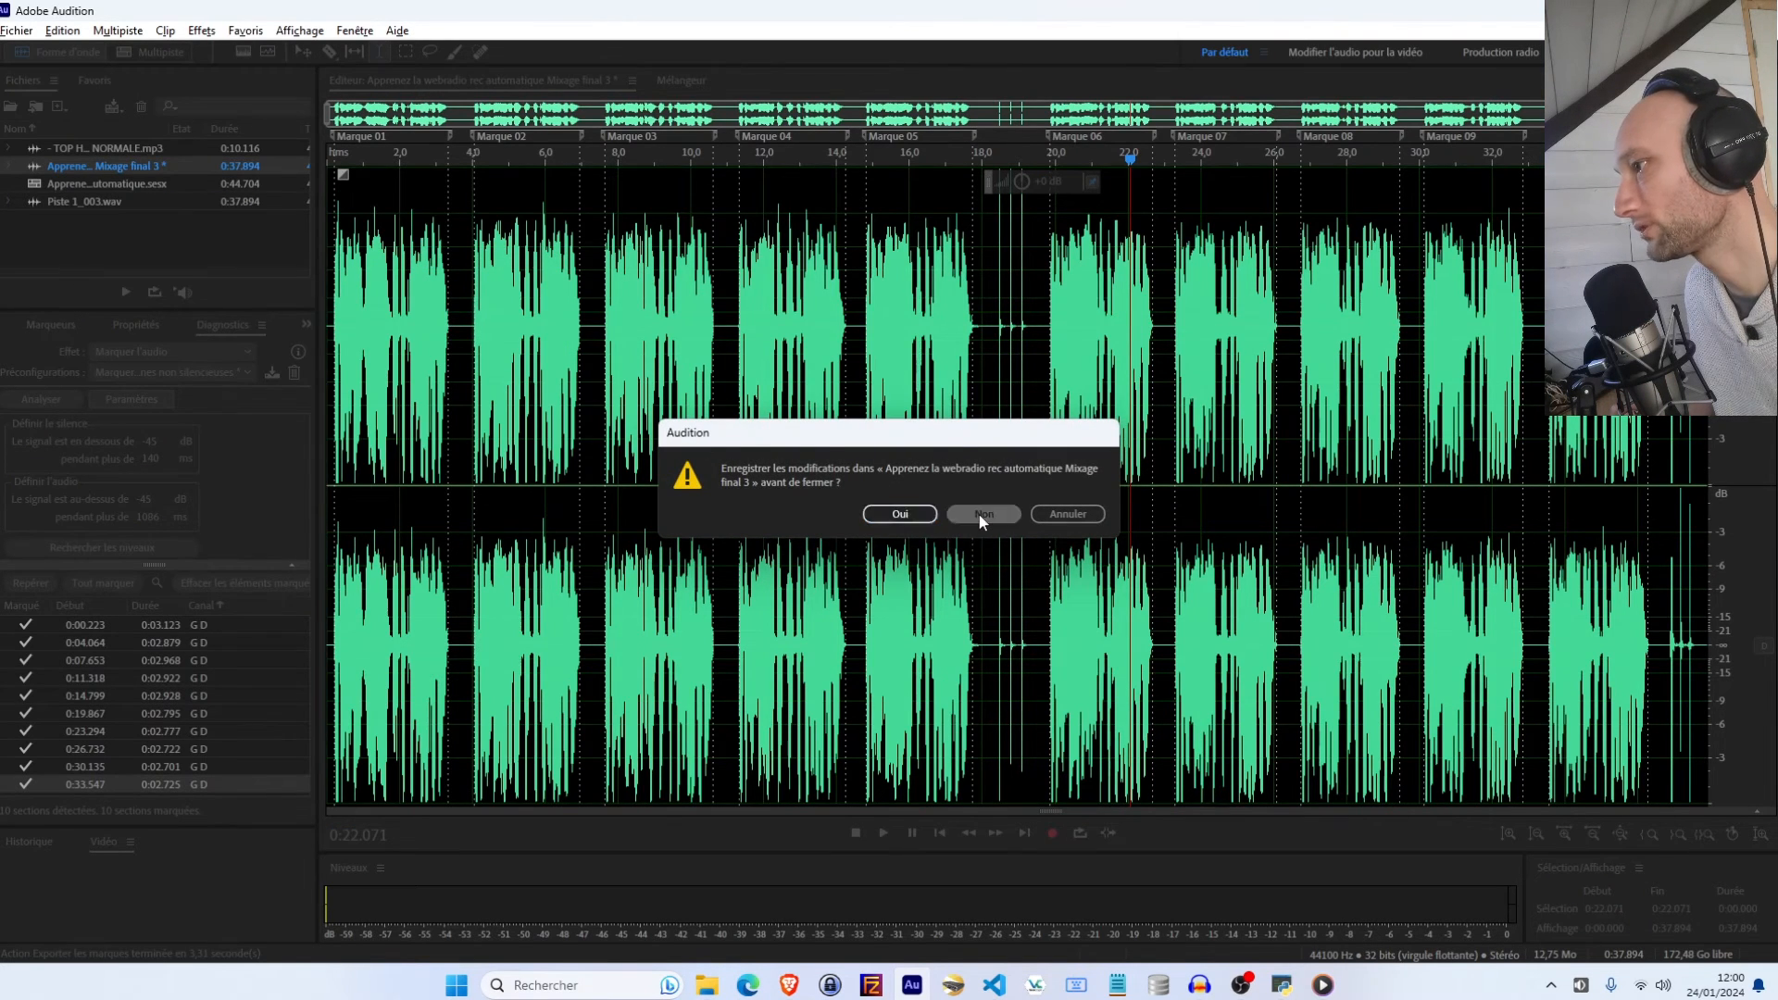
In the multitrack session, mix the complete session down to a new file
left_click(143, 50)
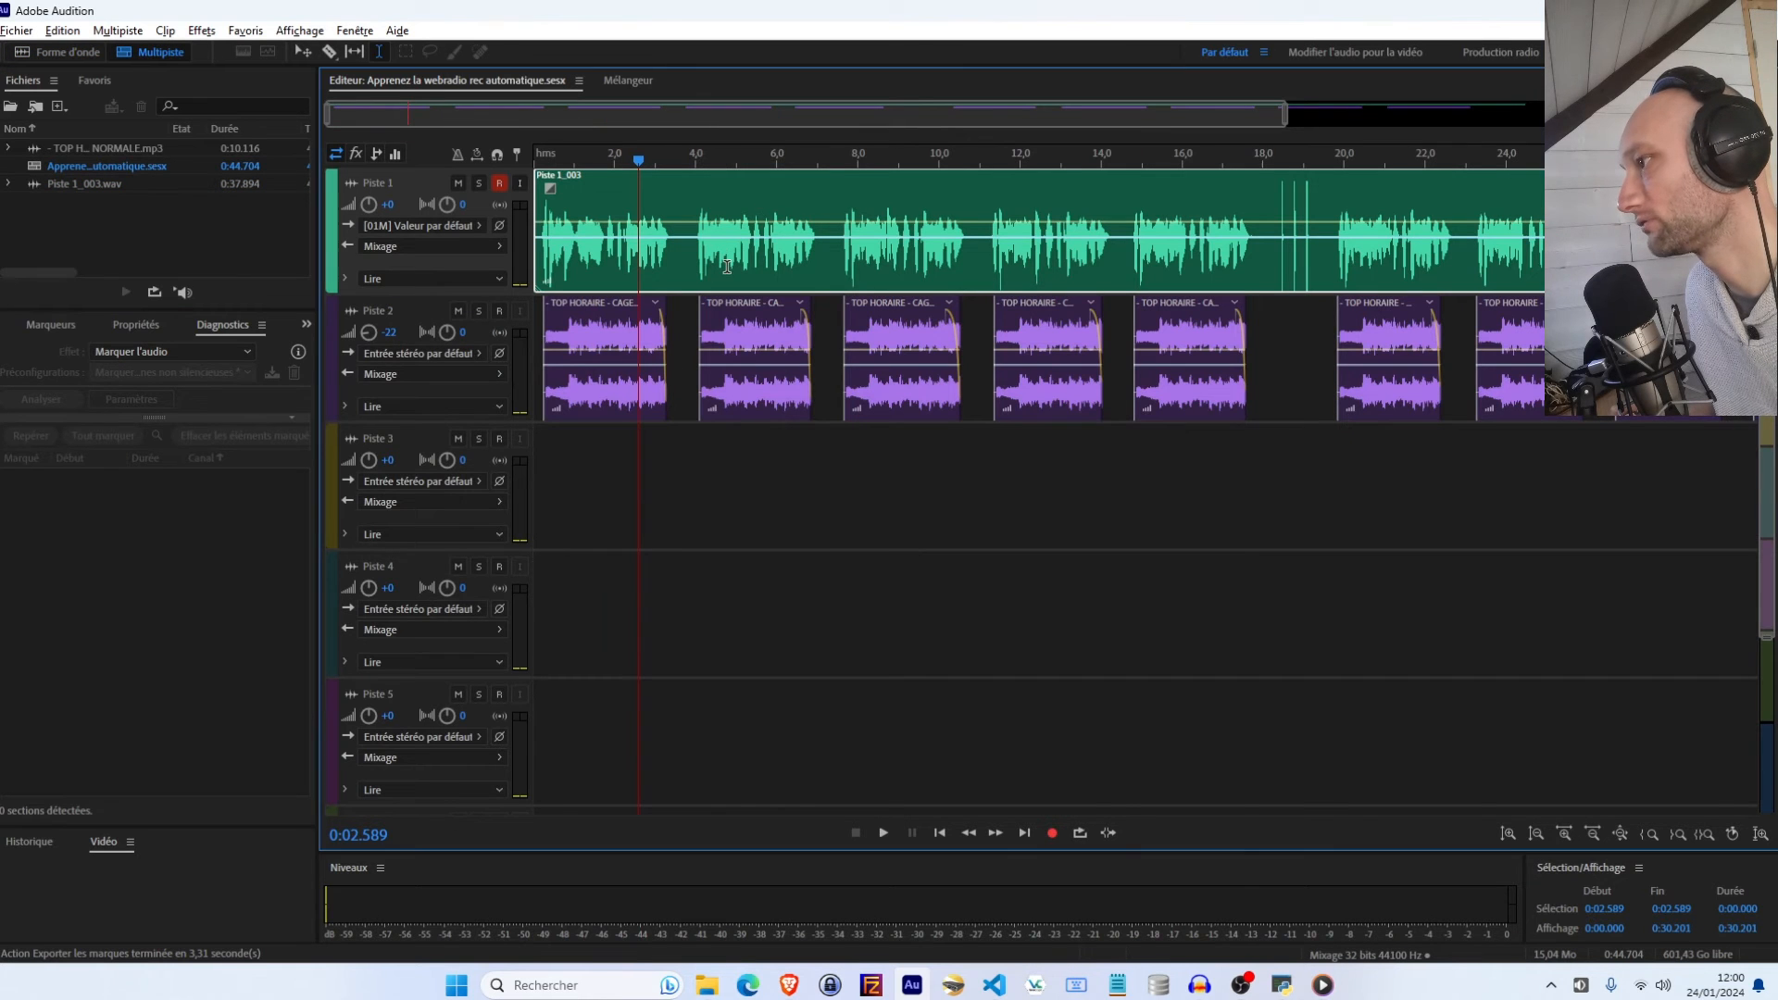
right_click(725, 266)
mouse_move(1204, 851)
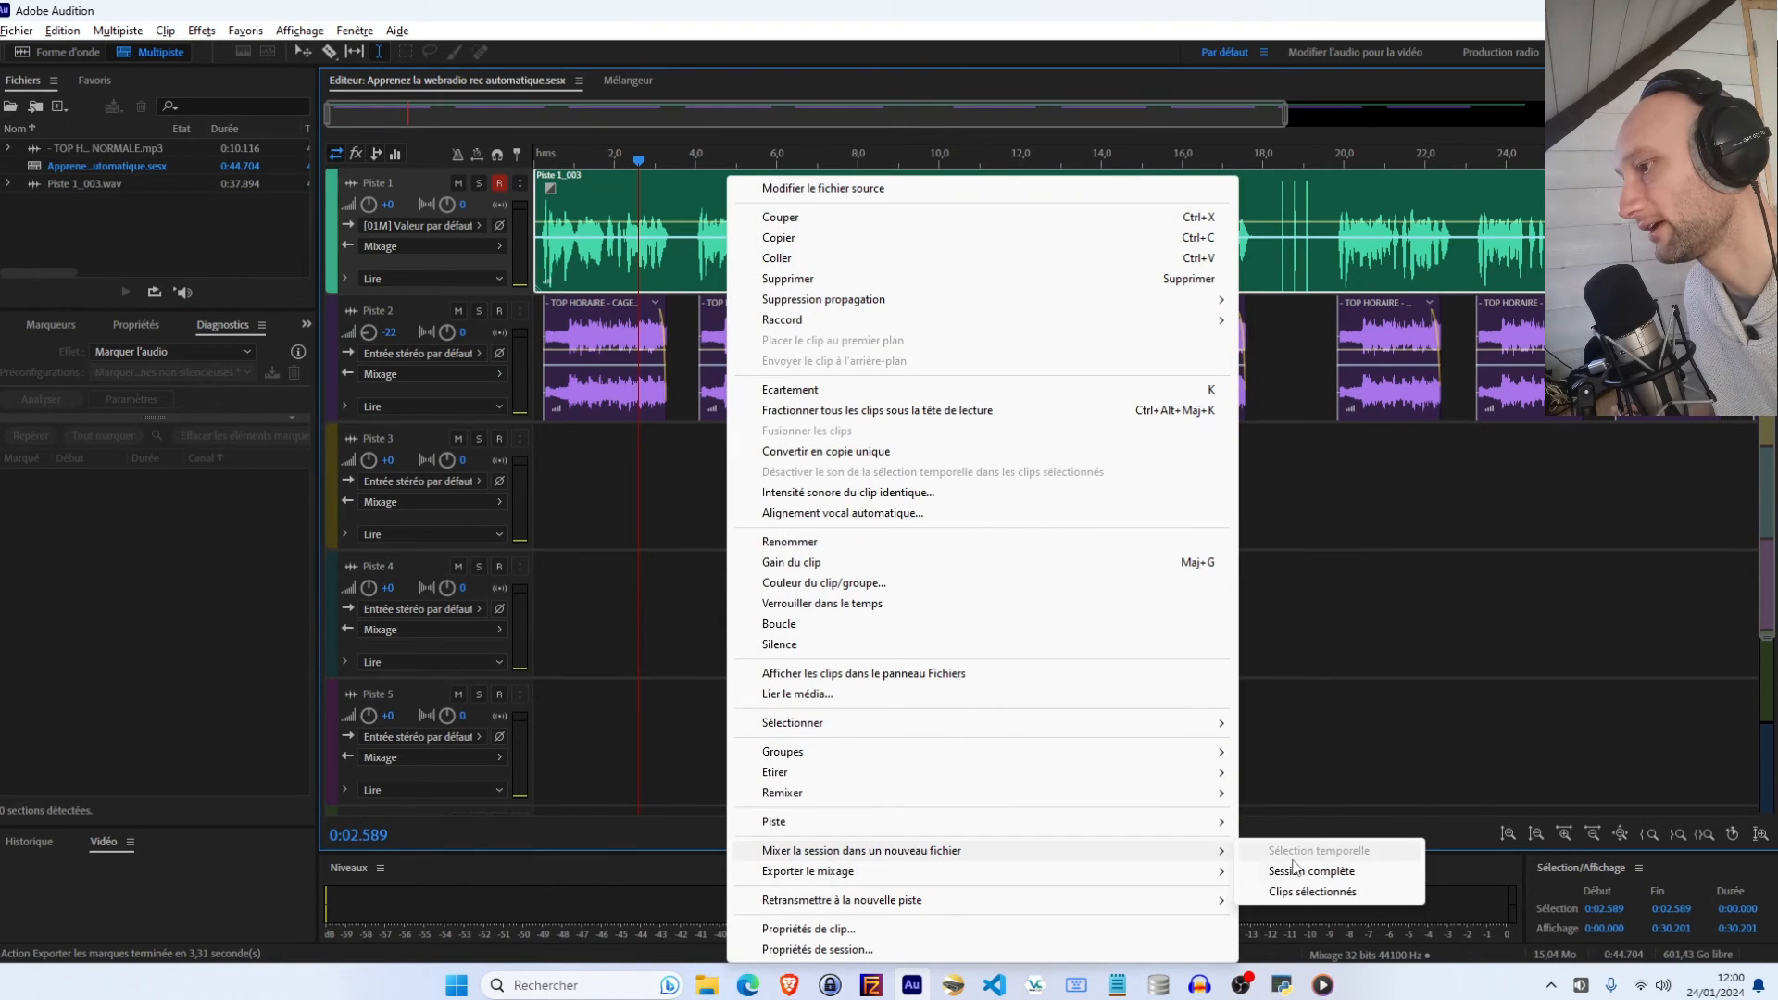
left_click(1274, 870)
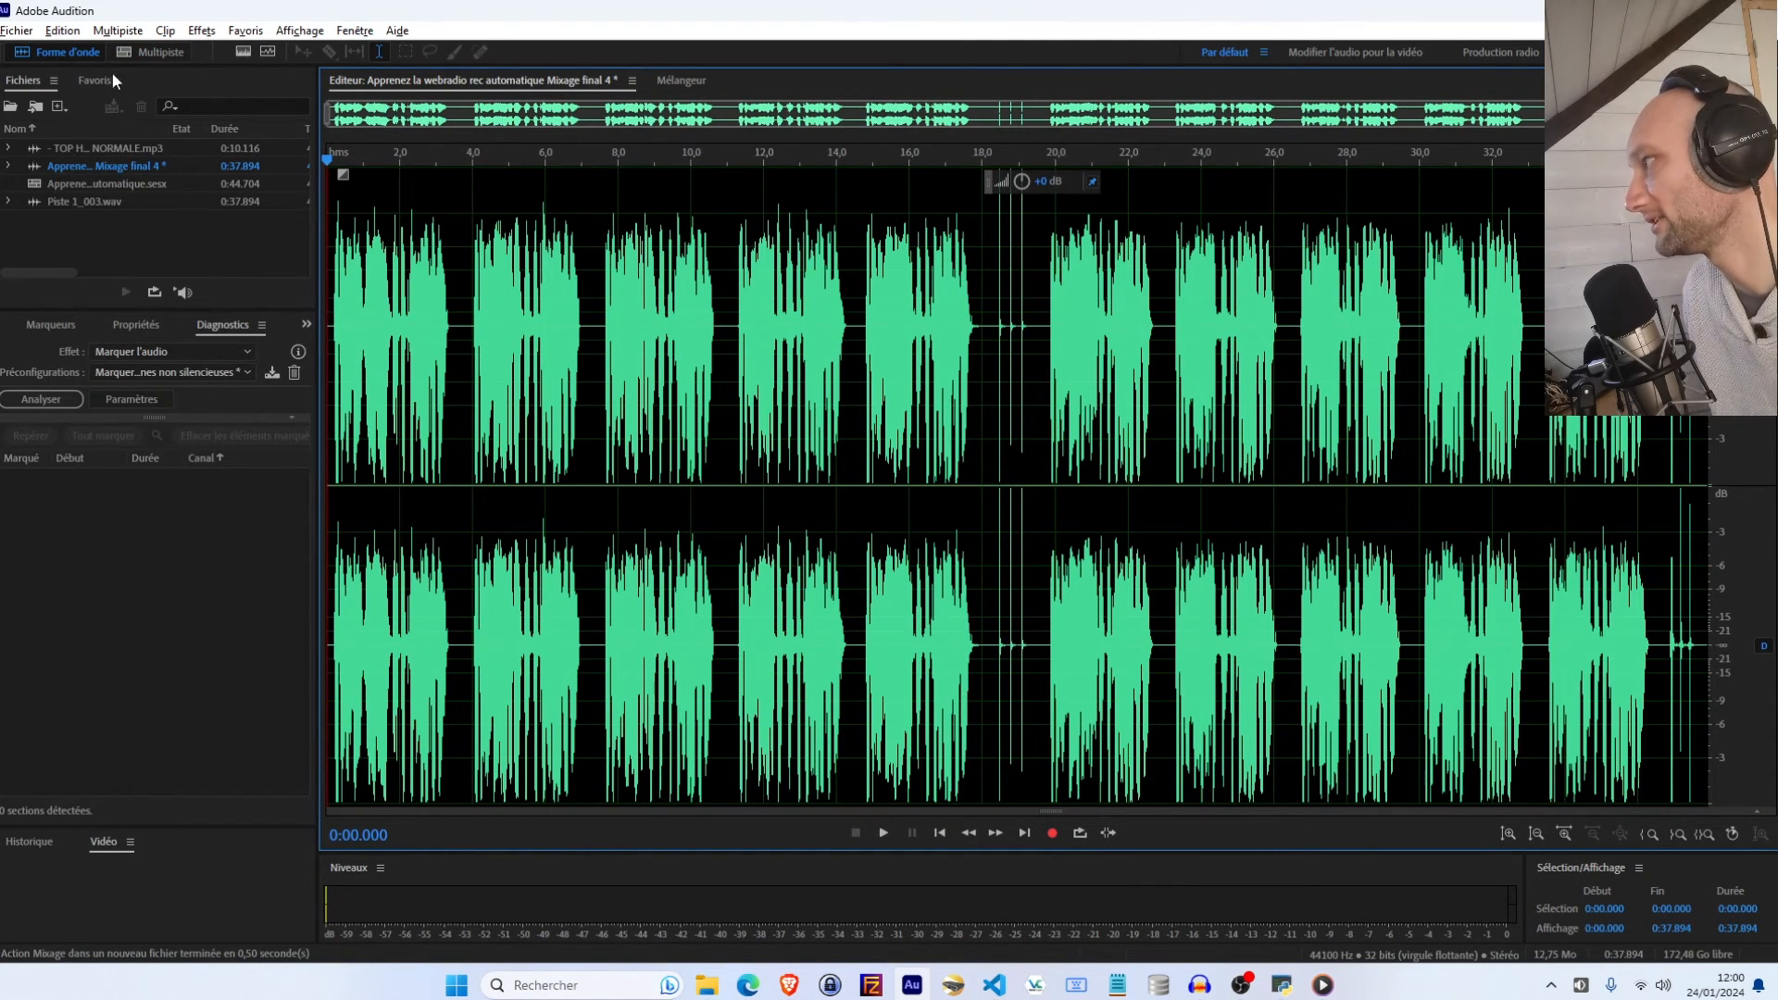
Analyse the new mixdown with the Marquer l'audio diagnostic effect
left_click(201, 31)
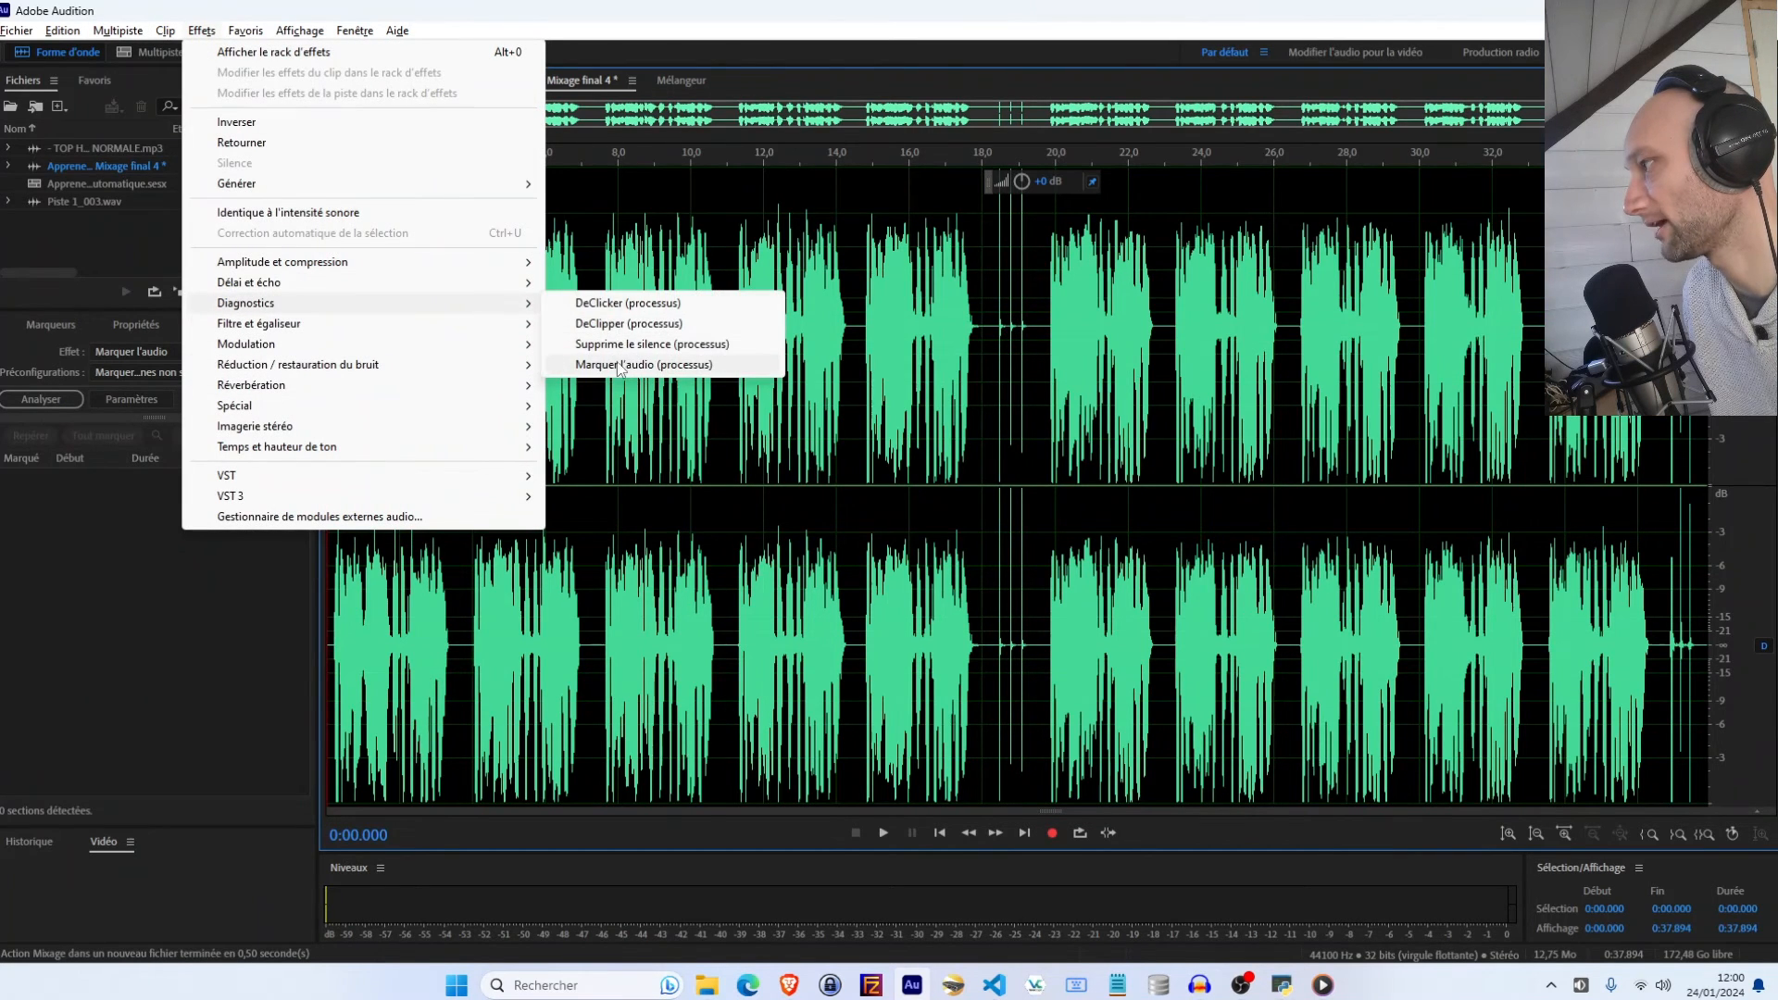
left_click(114, 532)
left_click(41, 400)
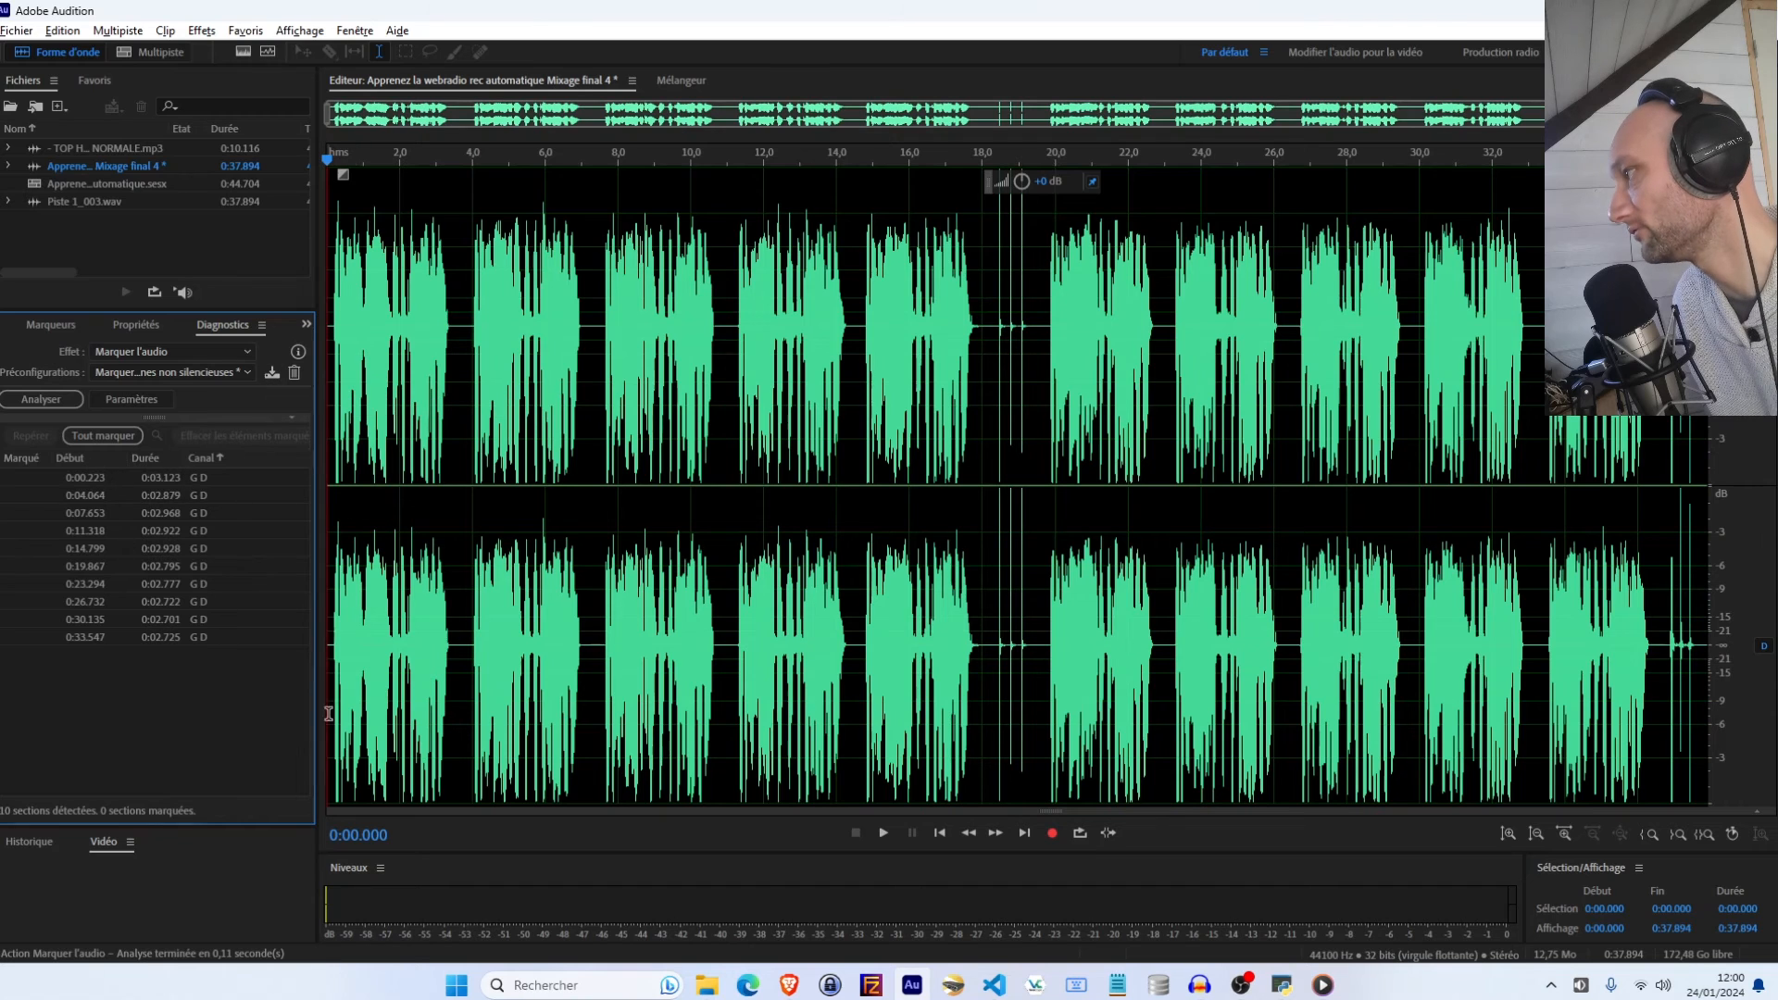
Mark all the detected audio sections as range markers
left_click(15, 30)
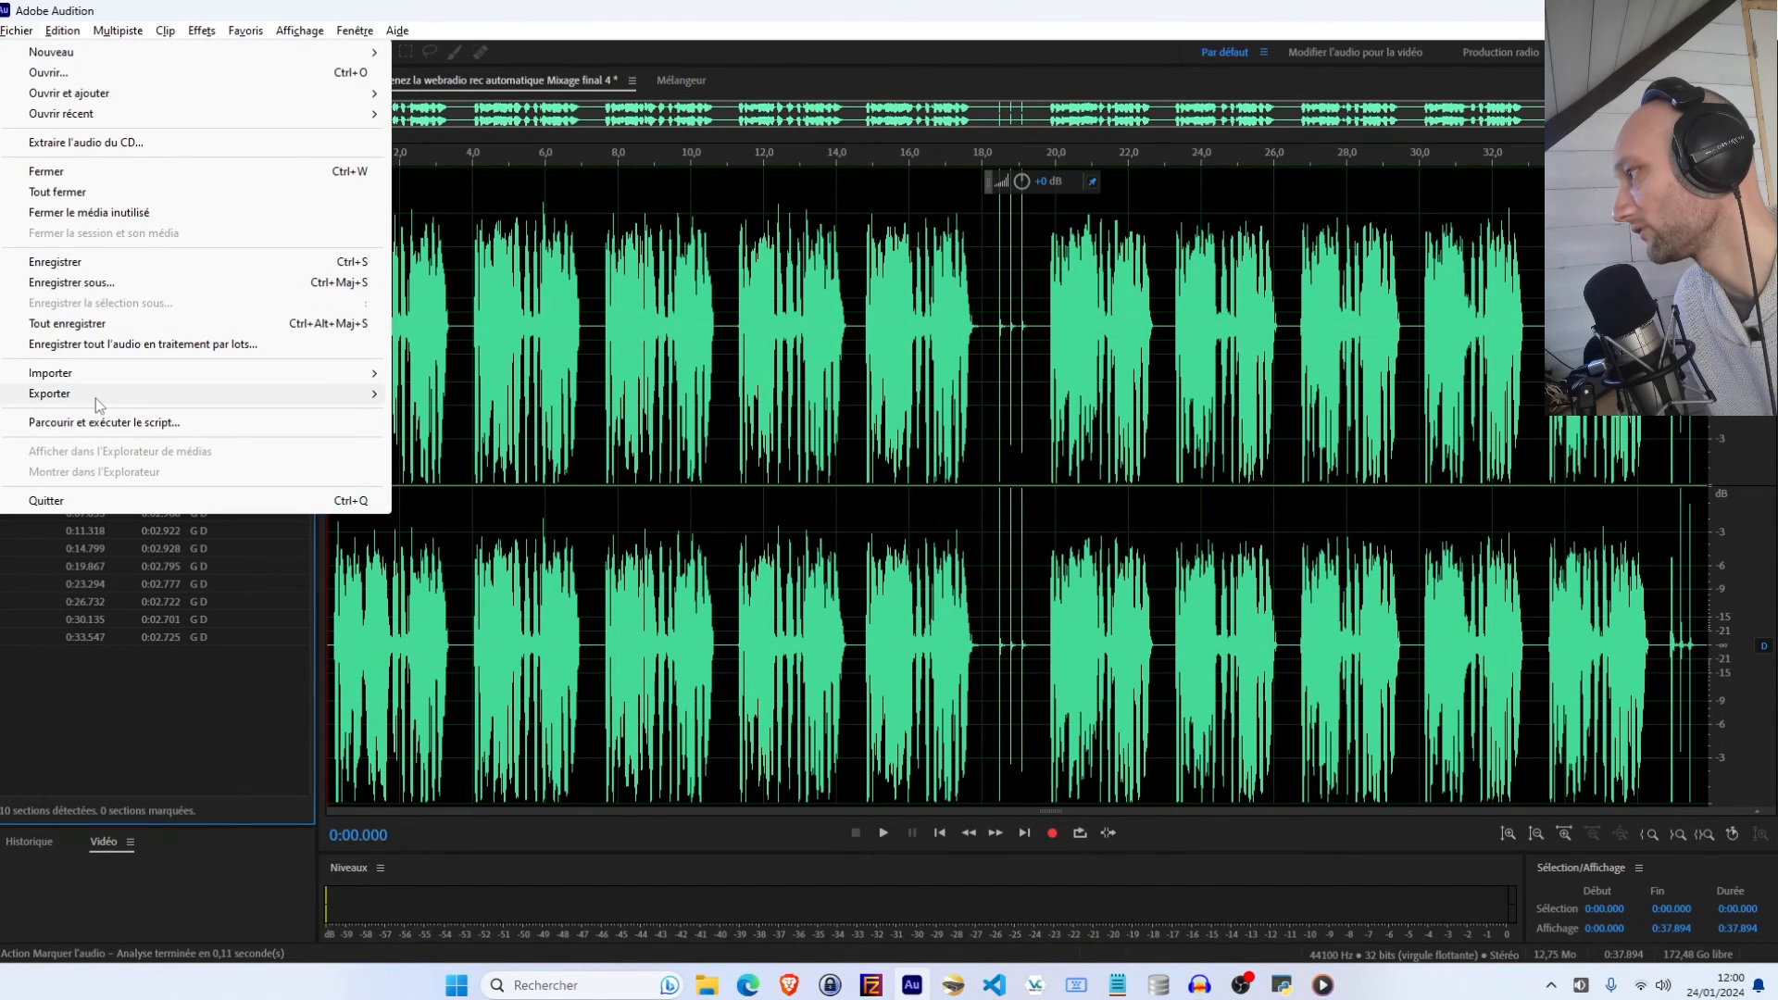
mouse_move(96, 398)
mouse_move(454, 490)
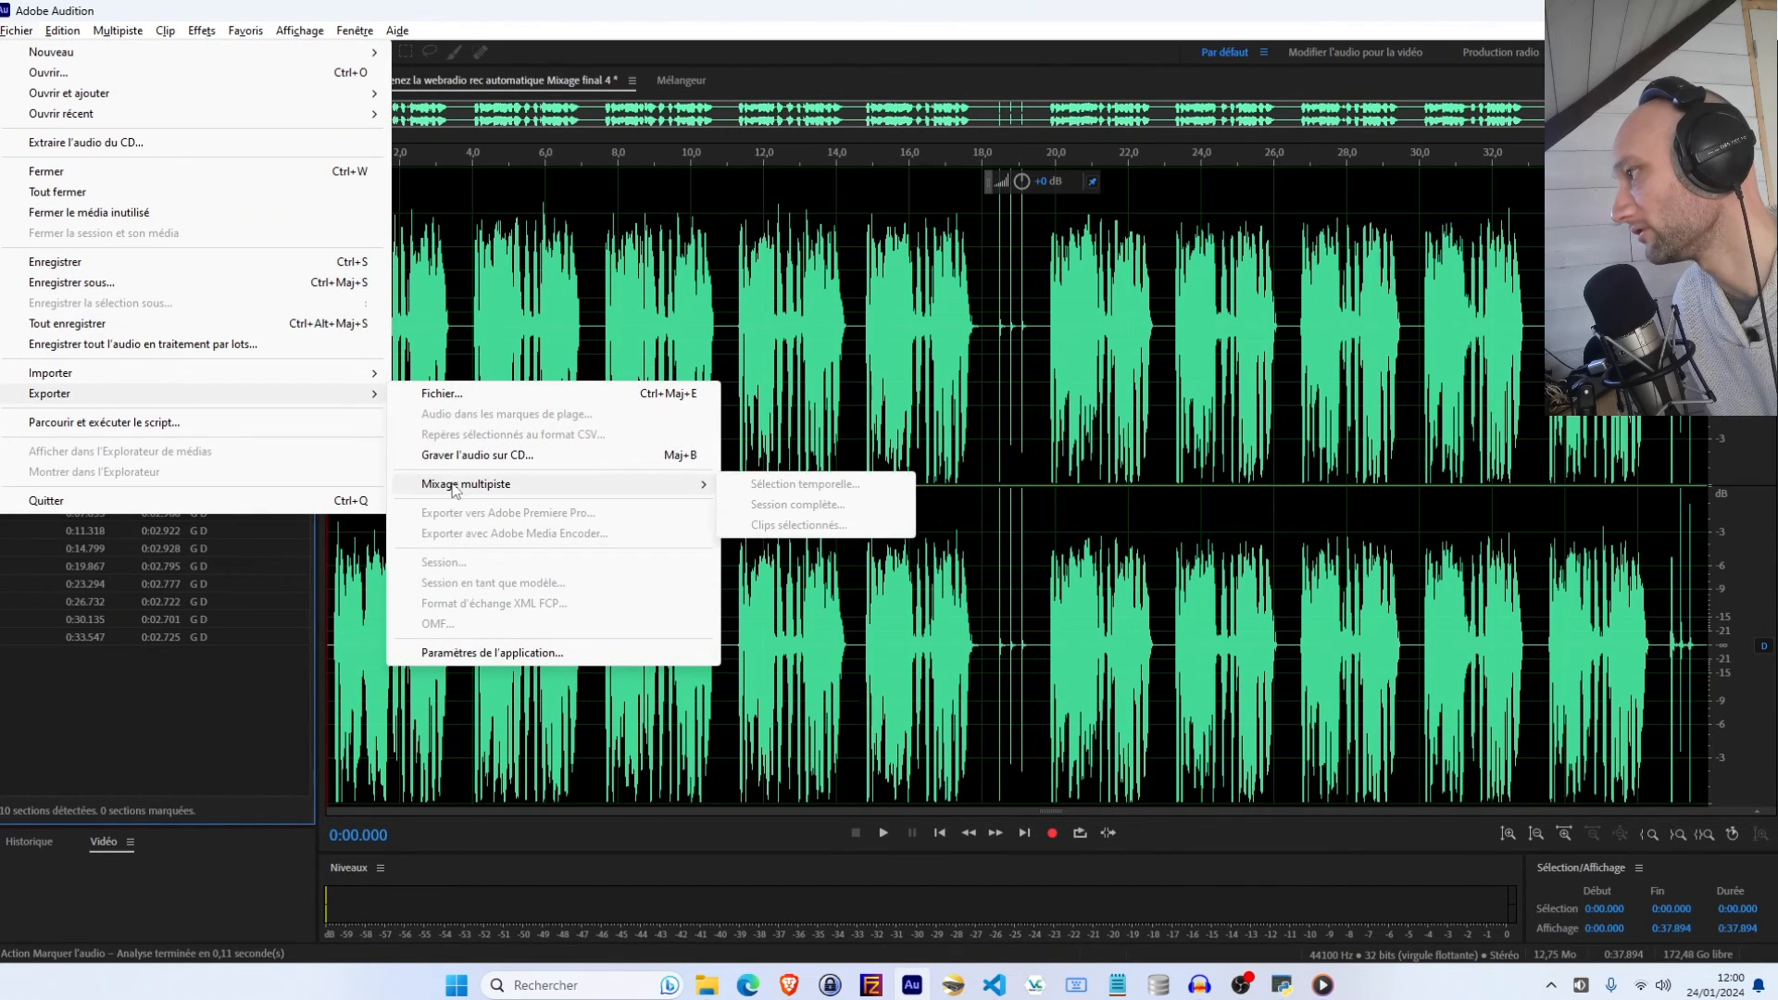
left_click(90, 614)
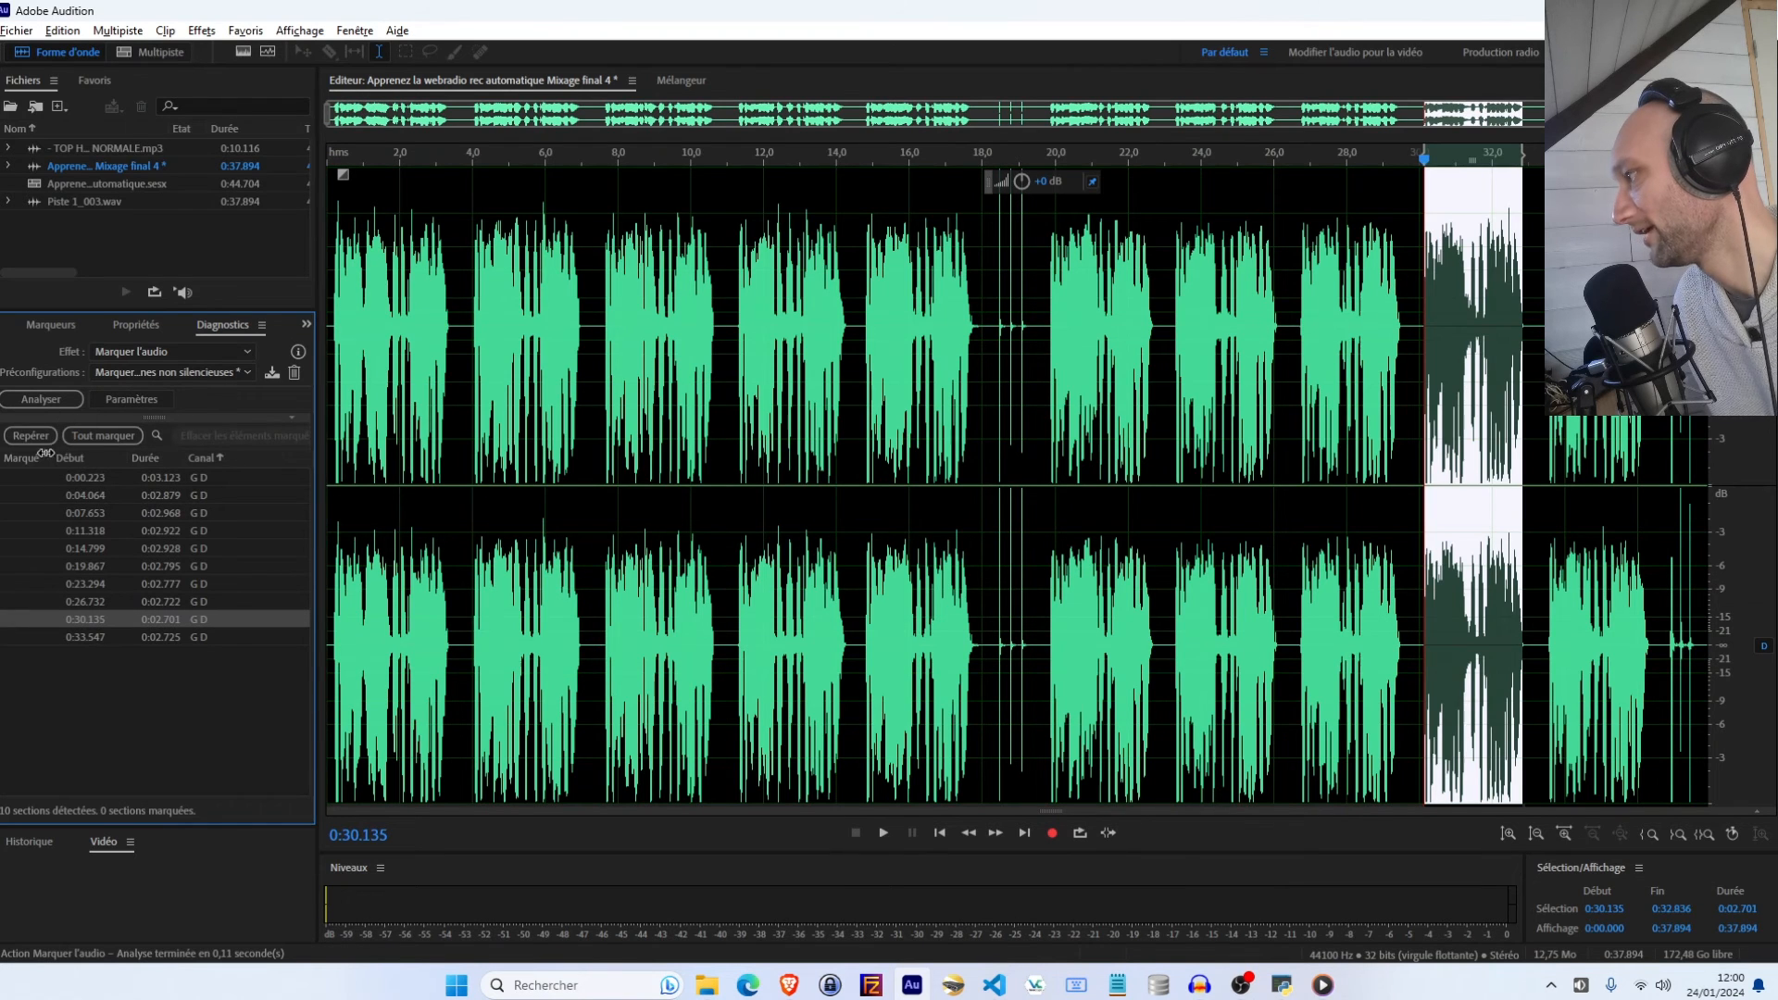
left_click(100, 436)
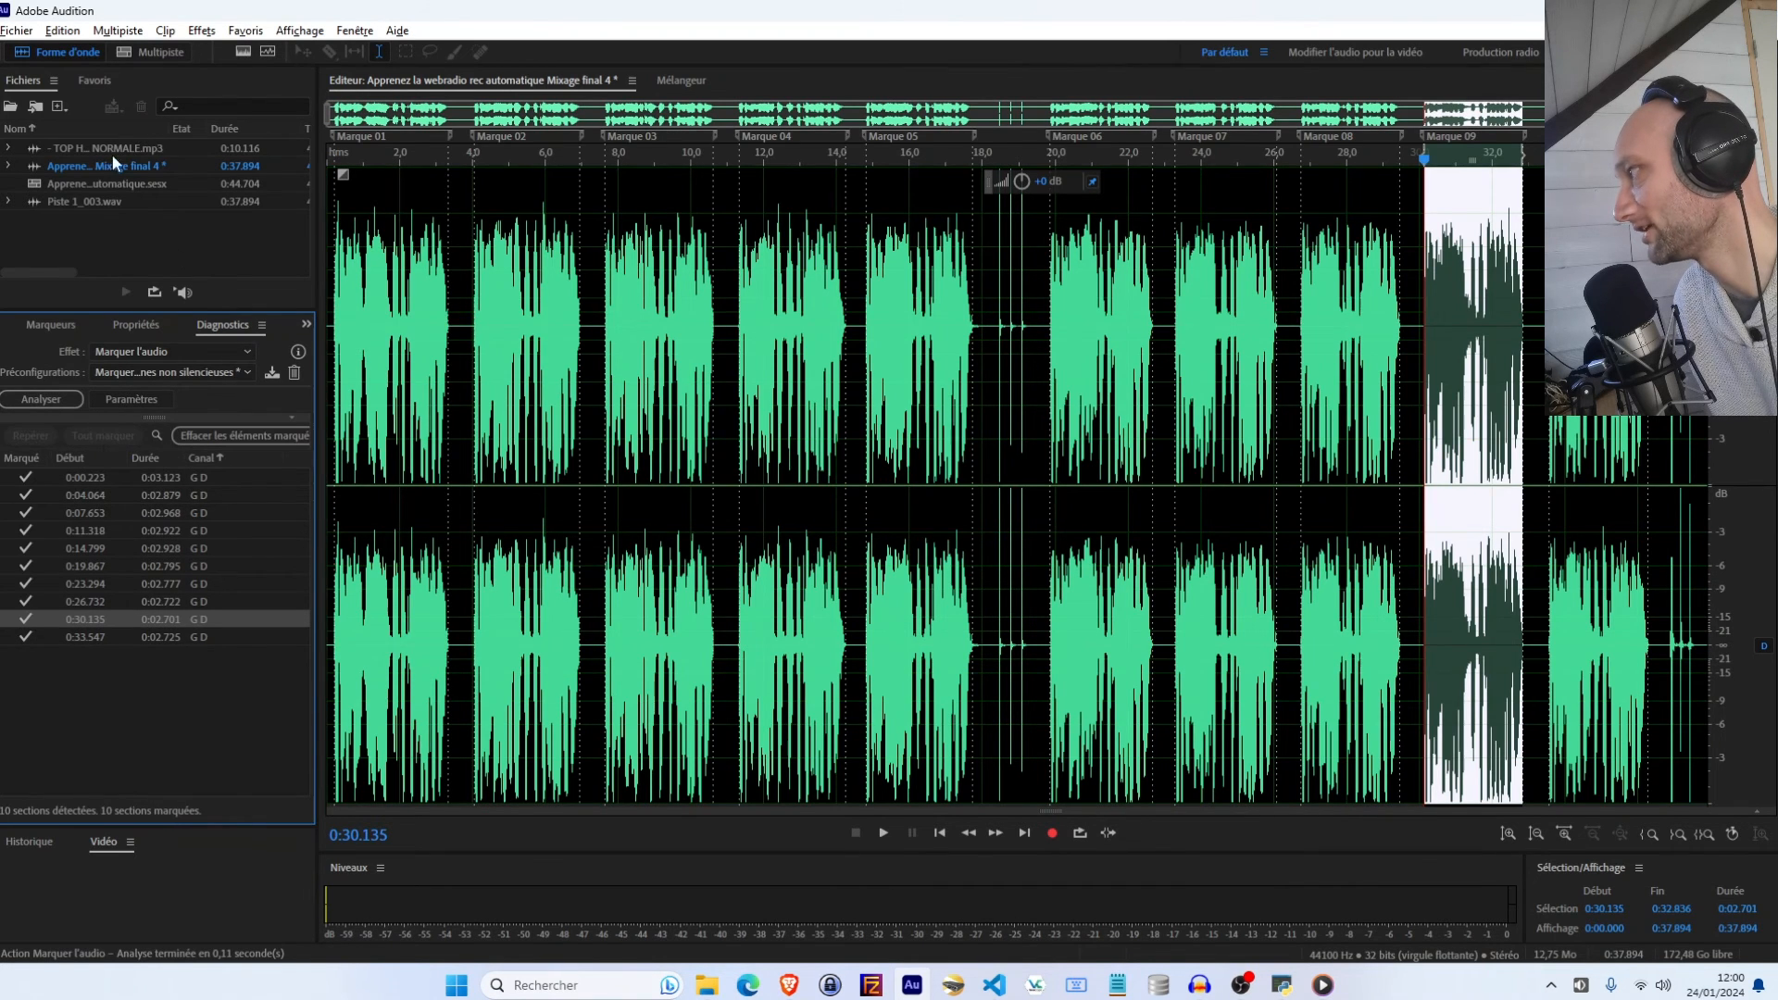
Export the audio in all range markers as MP3 files to the Desktop test folder, suffix starting at 0
left_click(25, 33)
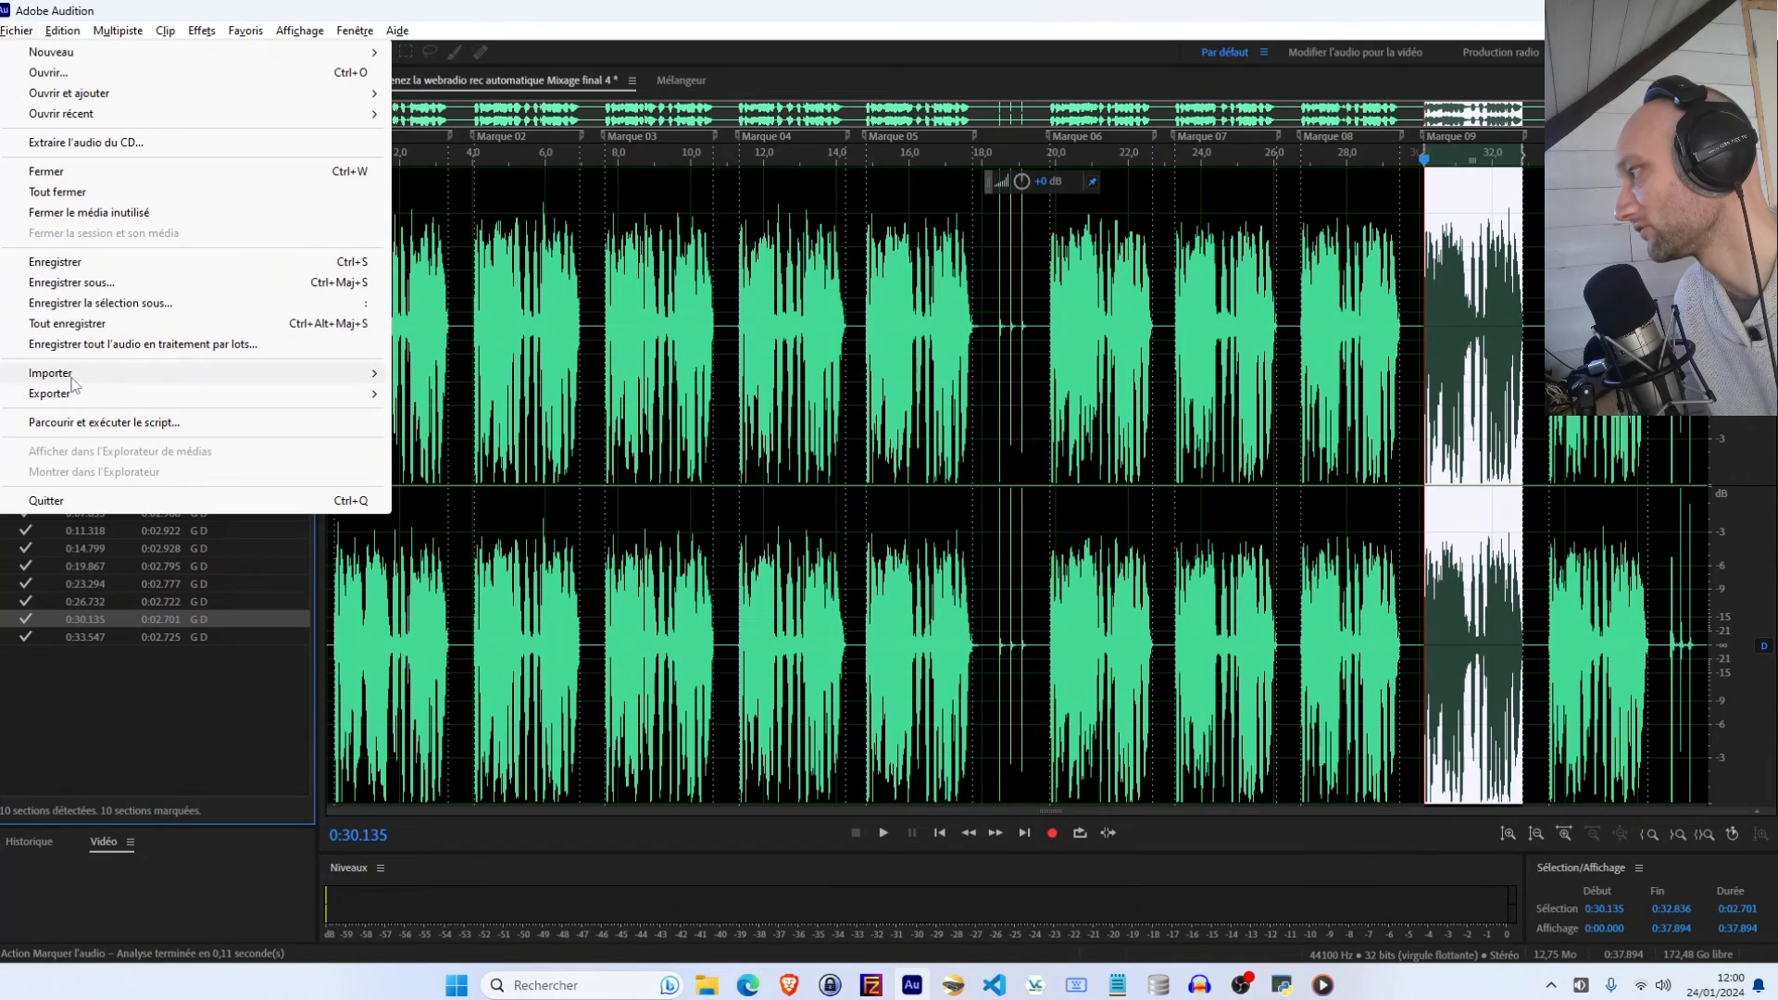
mouse_move(83, 398)
left_click(482, 415)
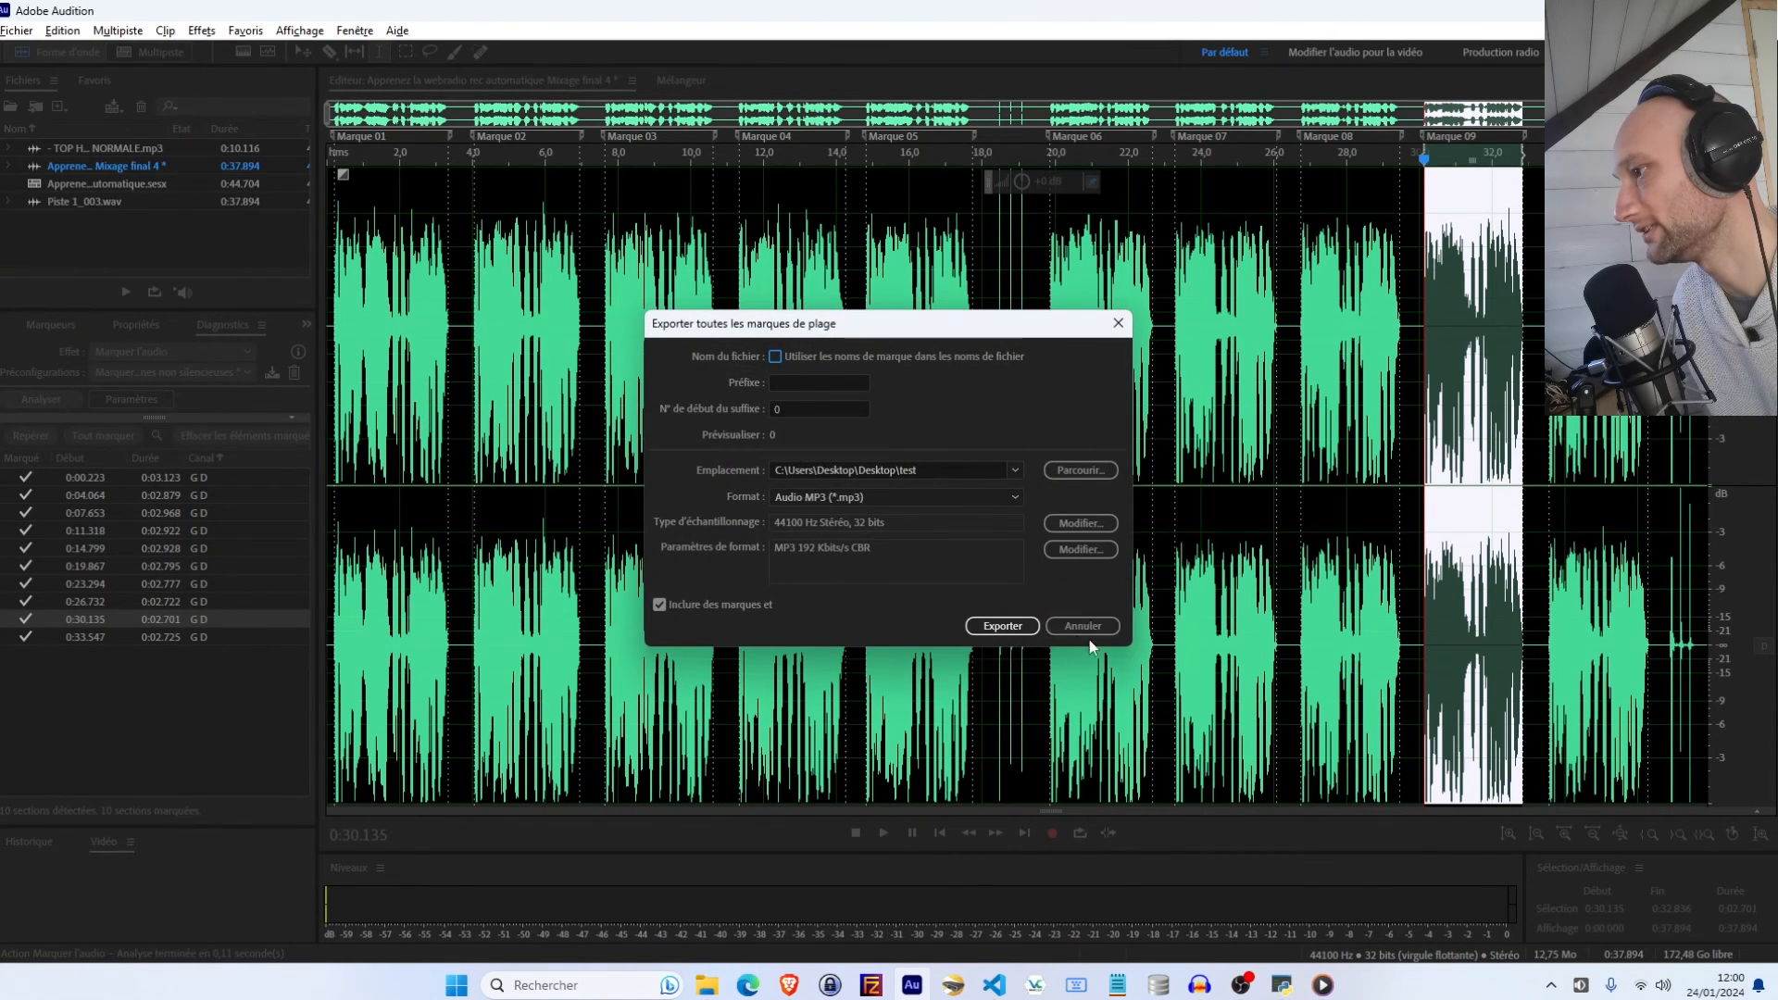
left_click(1001, 626)
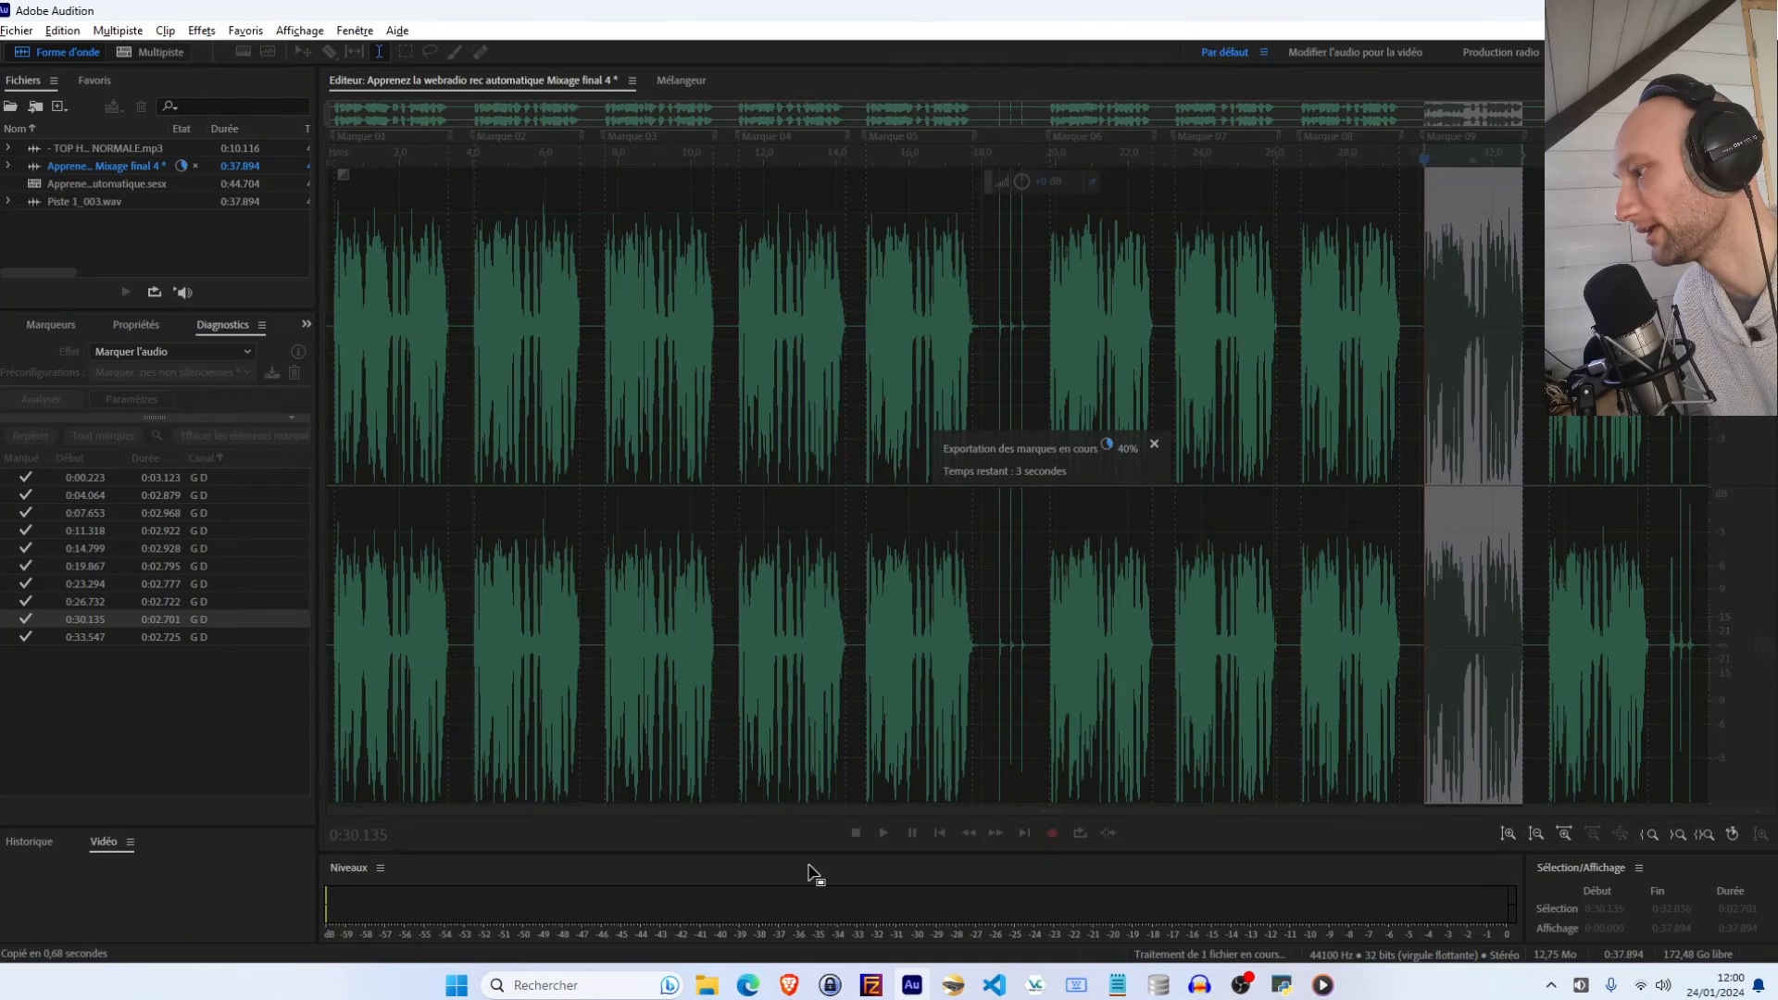
Delete the previously renamed GAEL - LUN MP3 files from the test folder in File Explorer
left_click(706, 984)
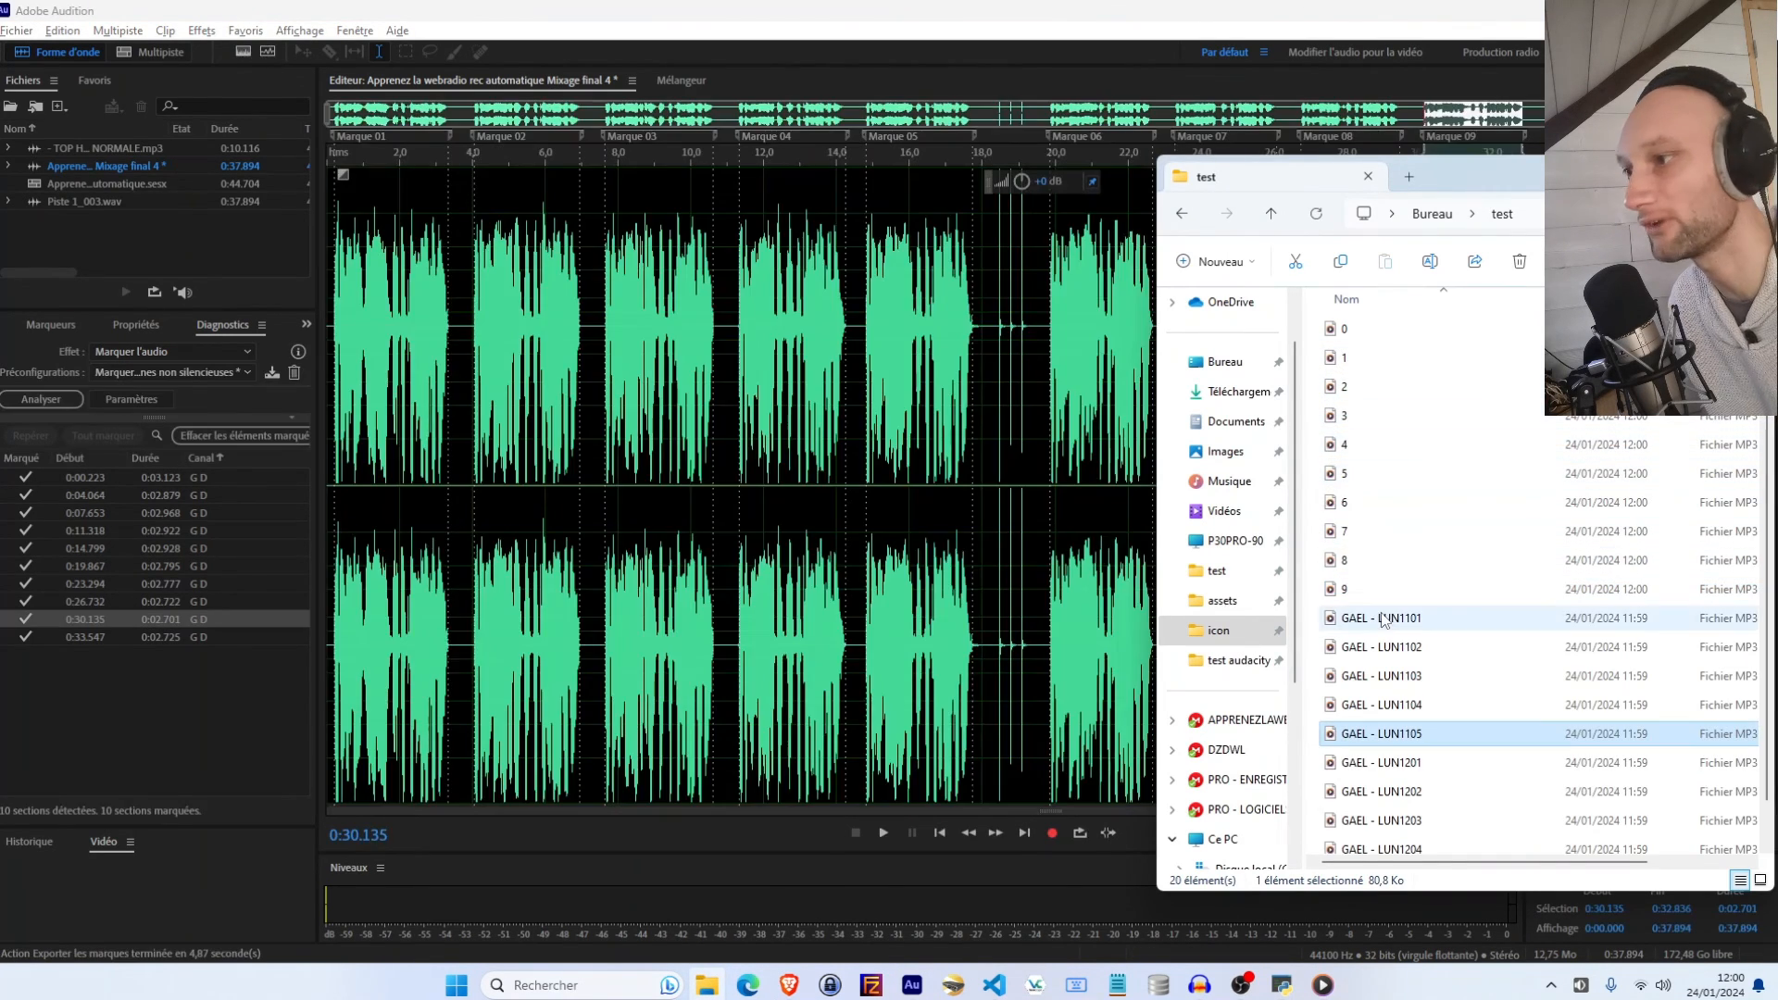
left_click(1382, 619)
scroll(1382, 620, "down", 1)
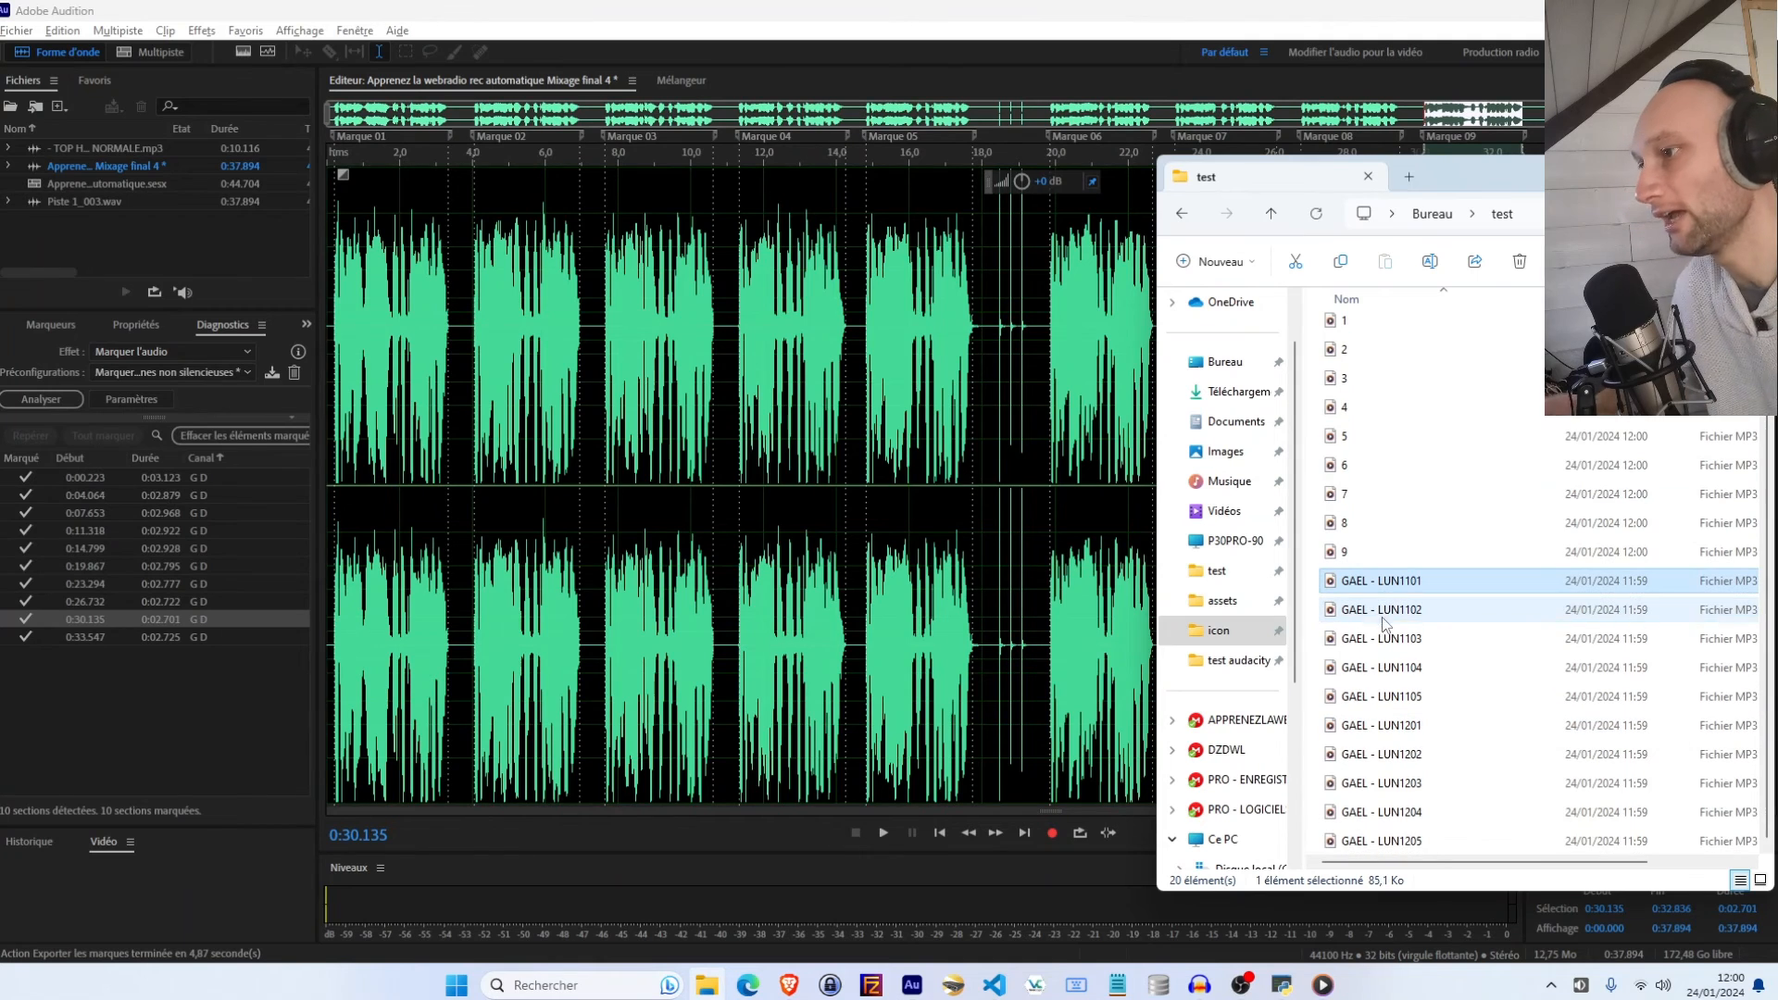
left_click(1409, 830, "shift")
key("Delete")
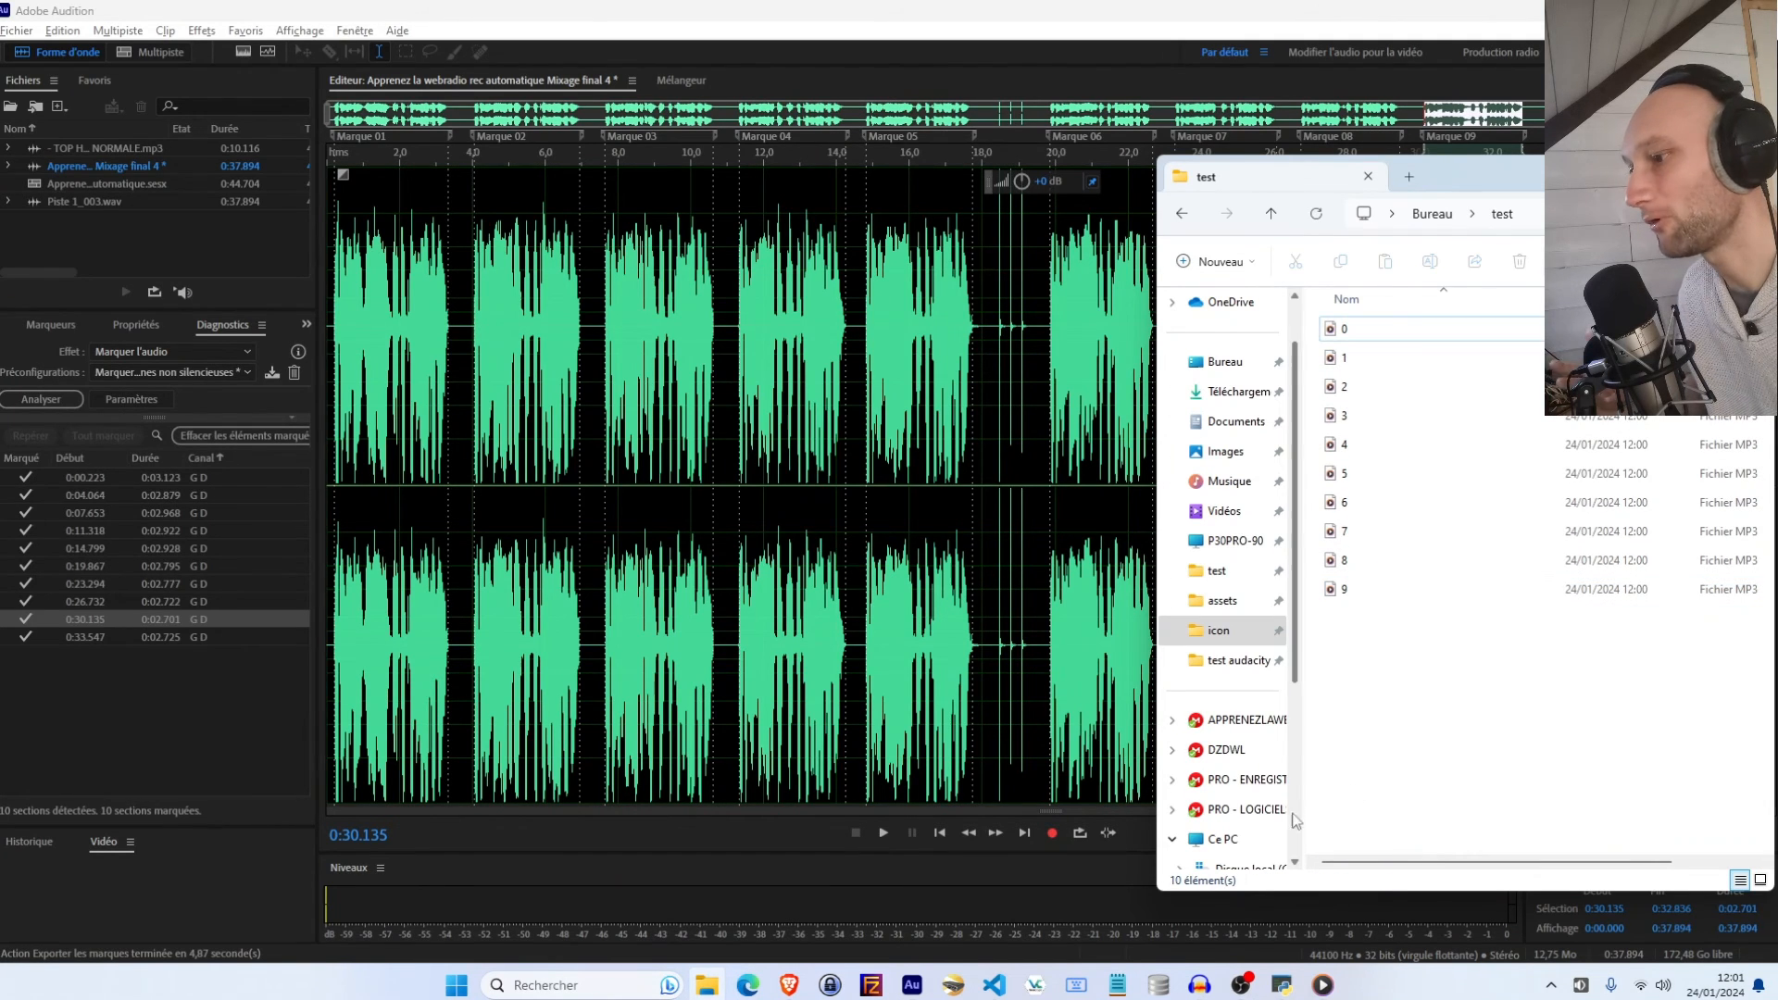
Run Rename VoiceTracks with the DEMO VOICES preset on the test folder, then return to Audition
left_click(1315, 977)
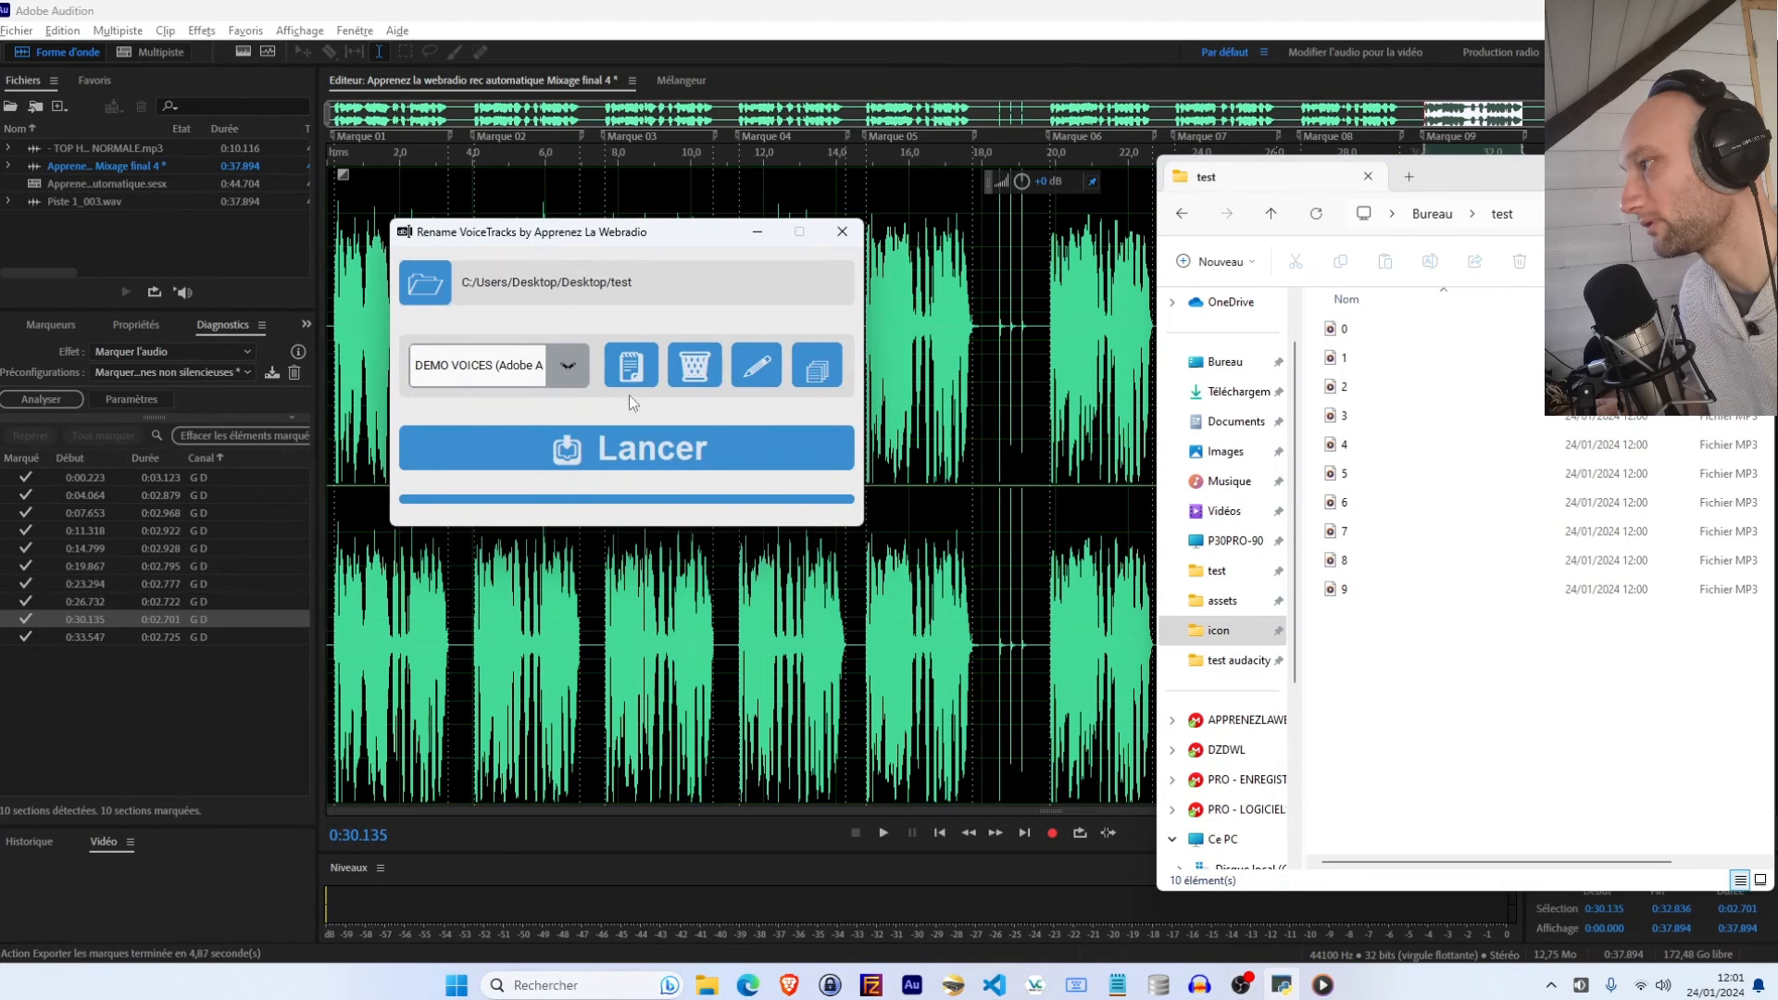
left_click(623, 454)
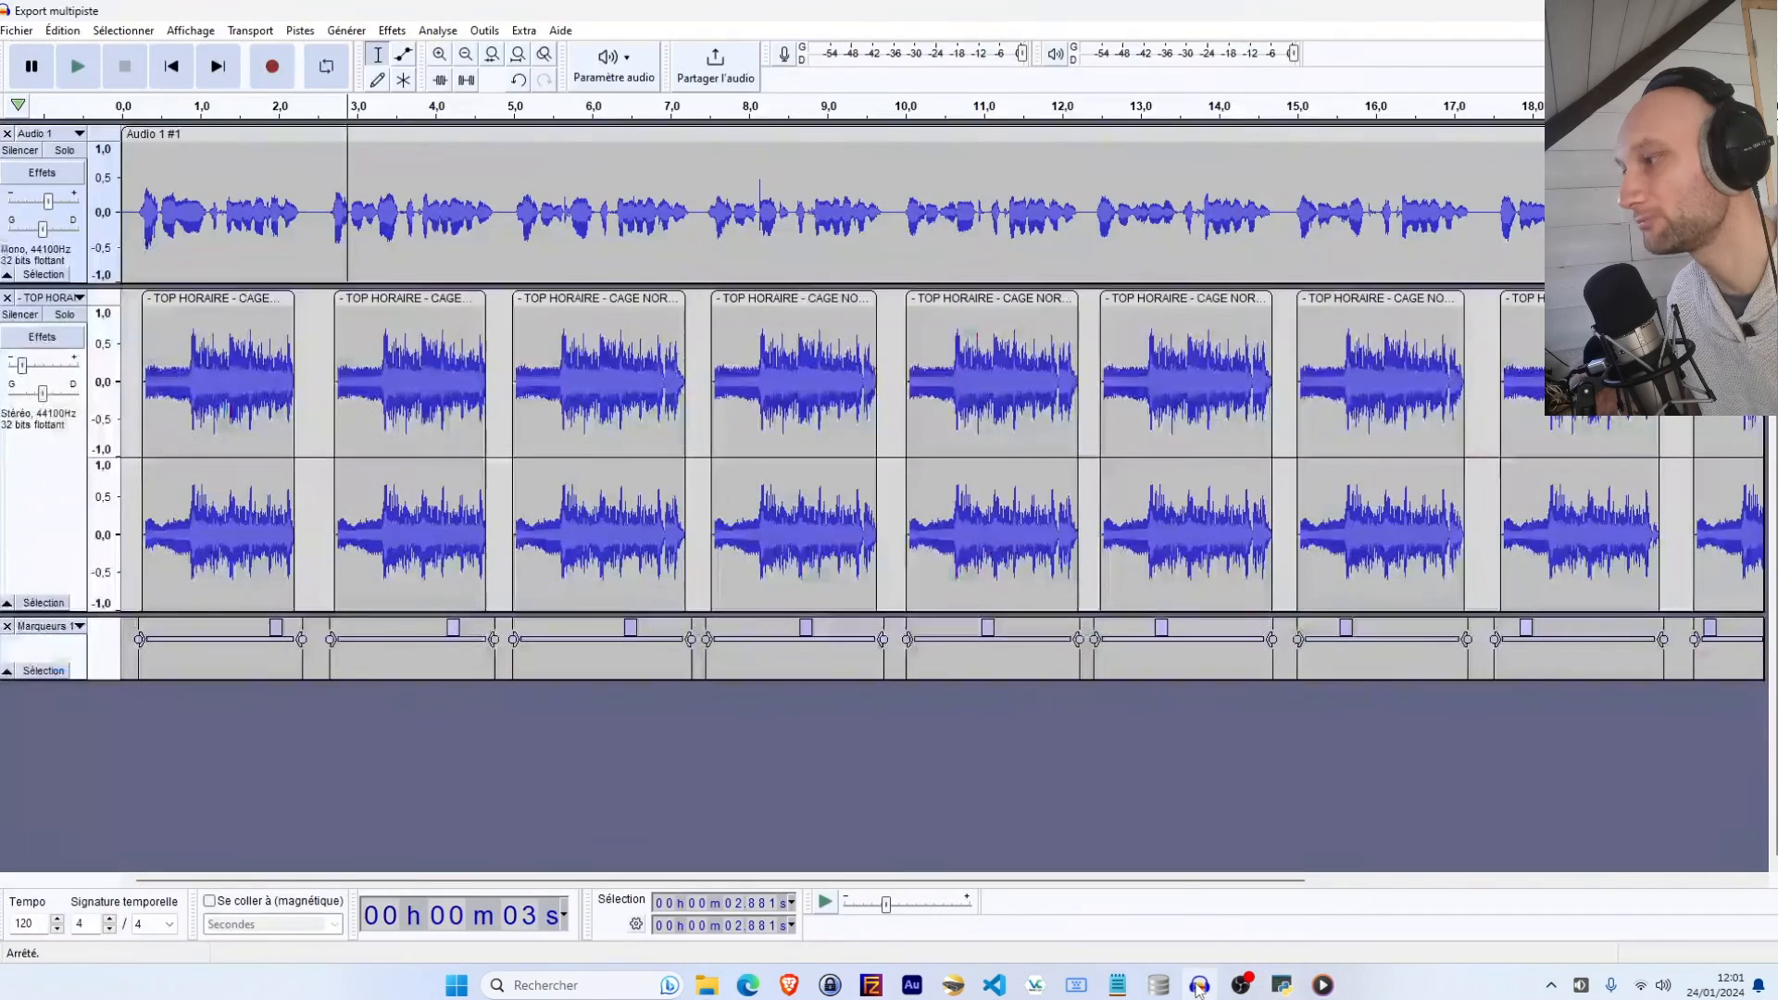
left_click(1199, 984)
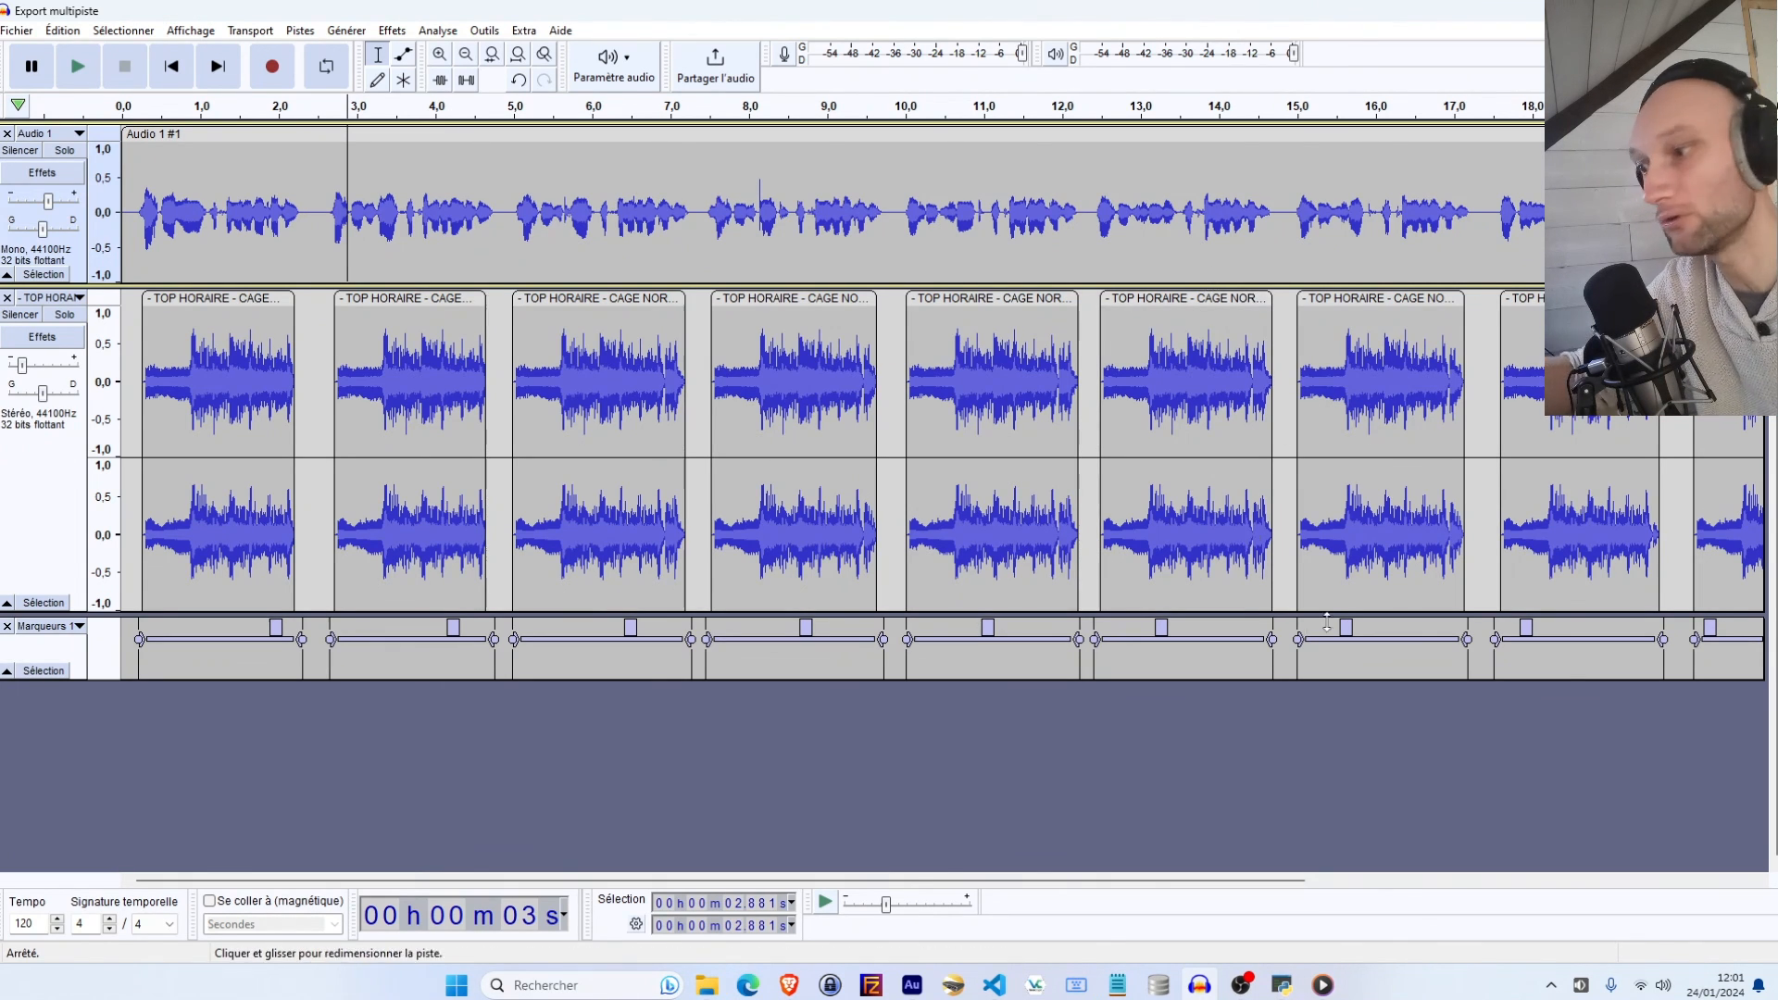
left_click(912, 984)
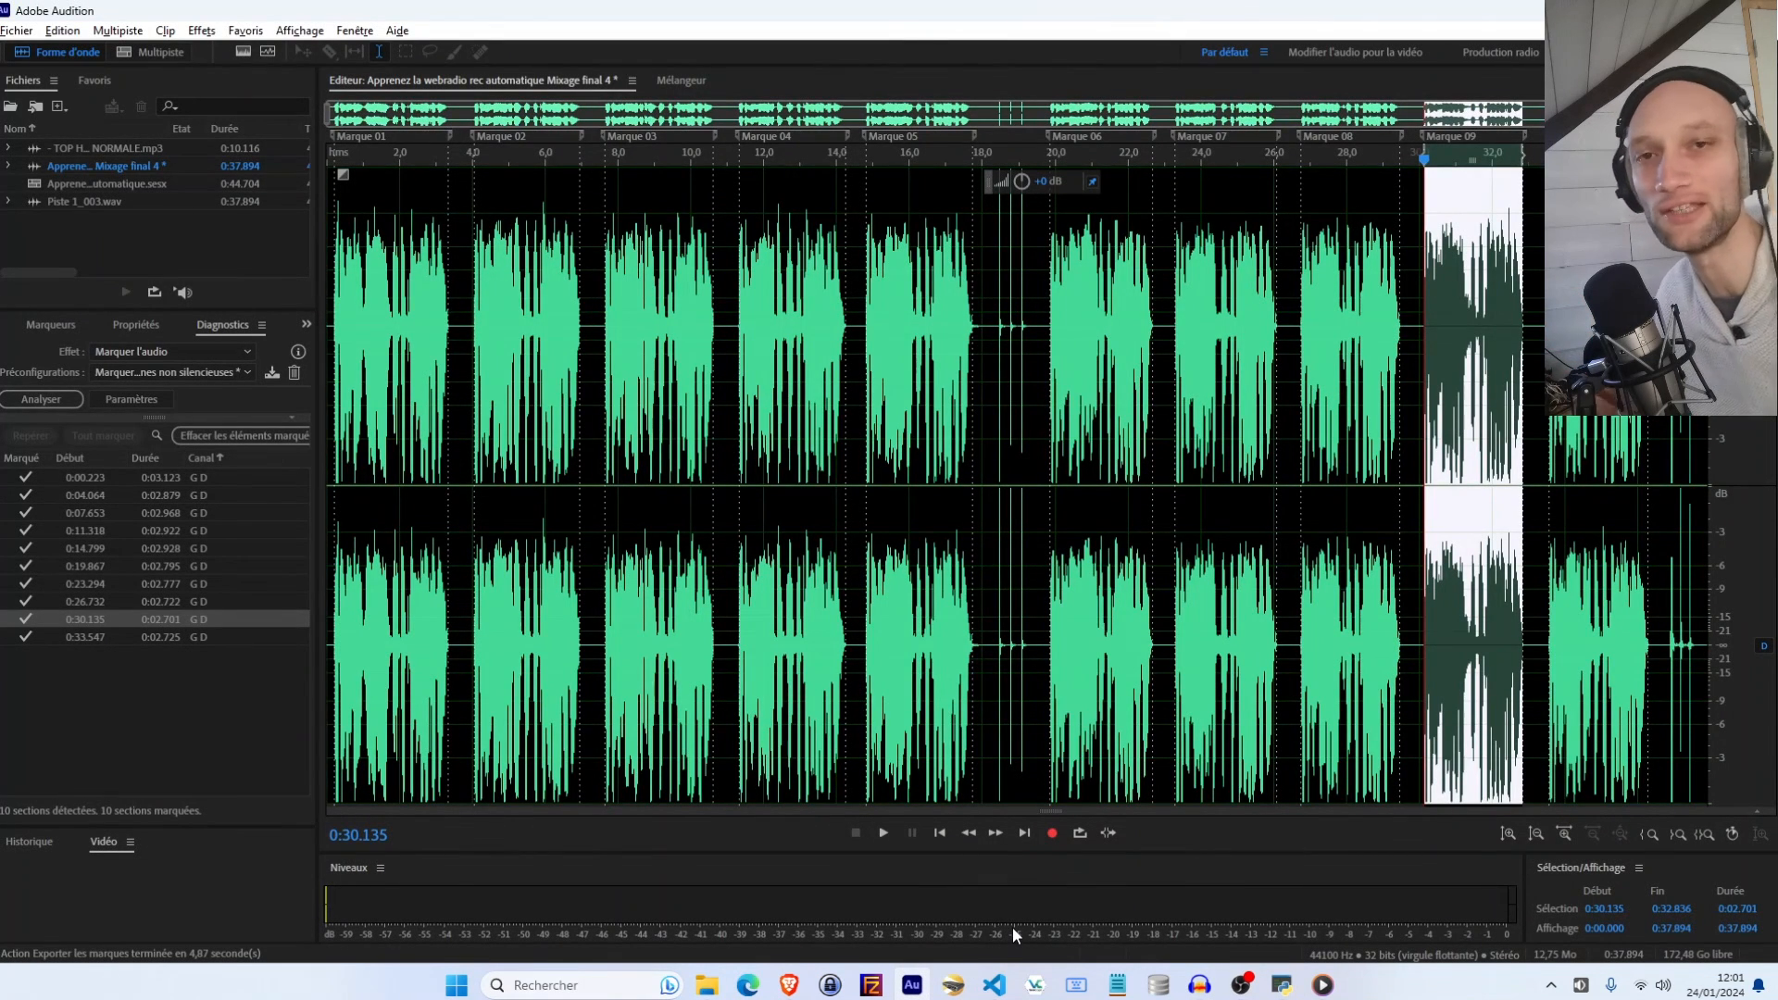